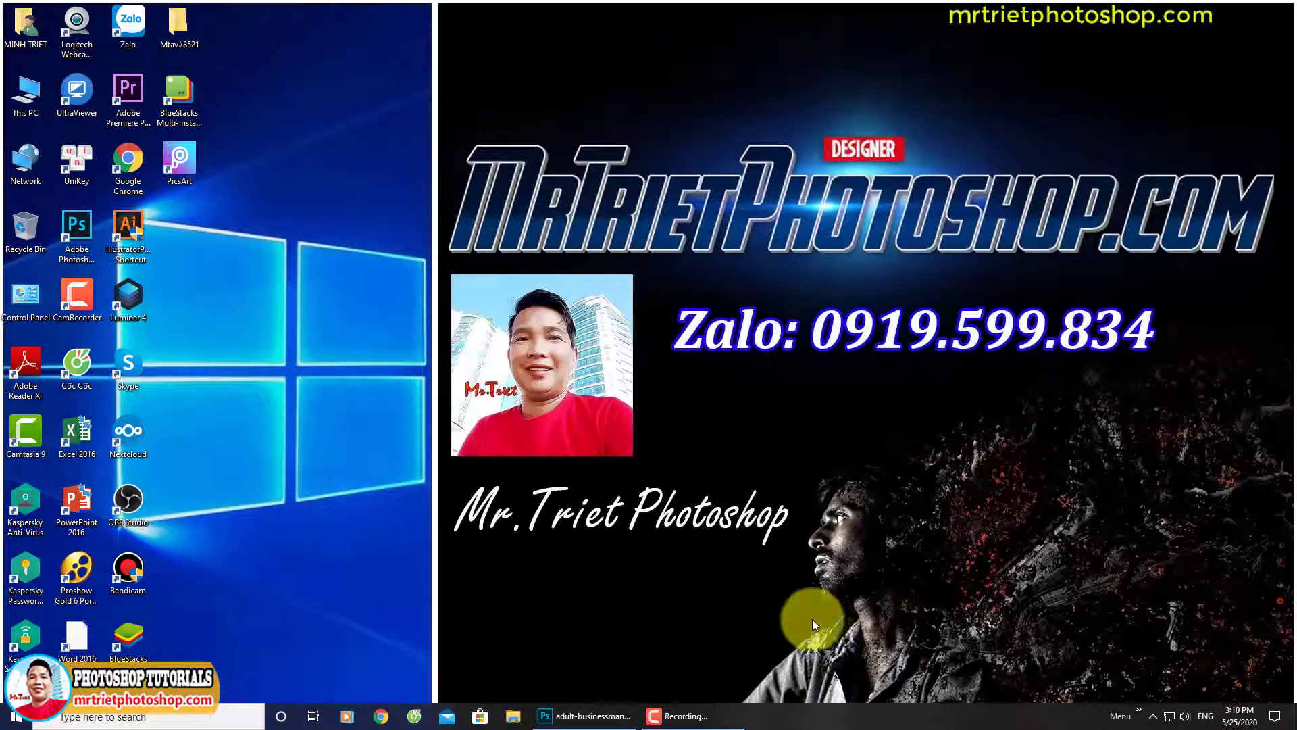
Bring Photoshop forward, view the chim.png birds and dancing-woman images, then return to the businessman photo
{"action": "left_click", "coordinate": [585, 716]}
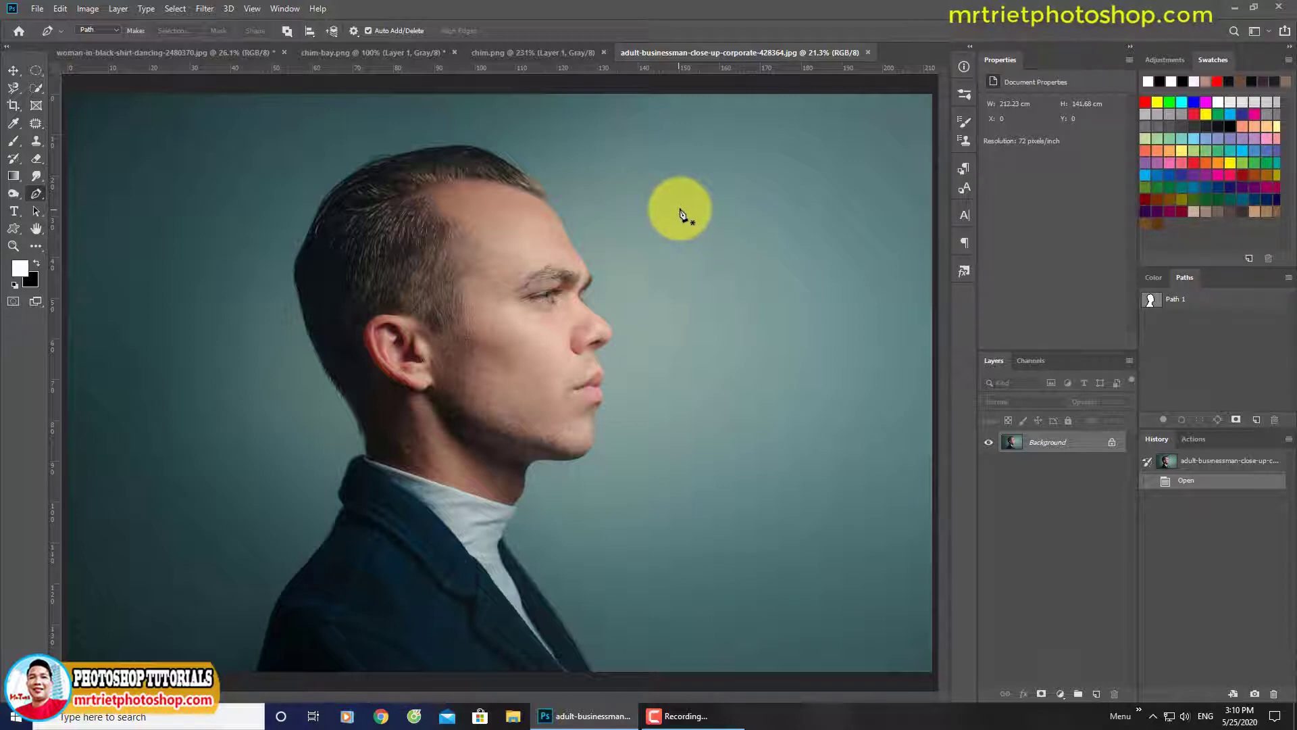
{"action": "left_click", "coordinate": [530, 53]}
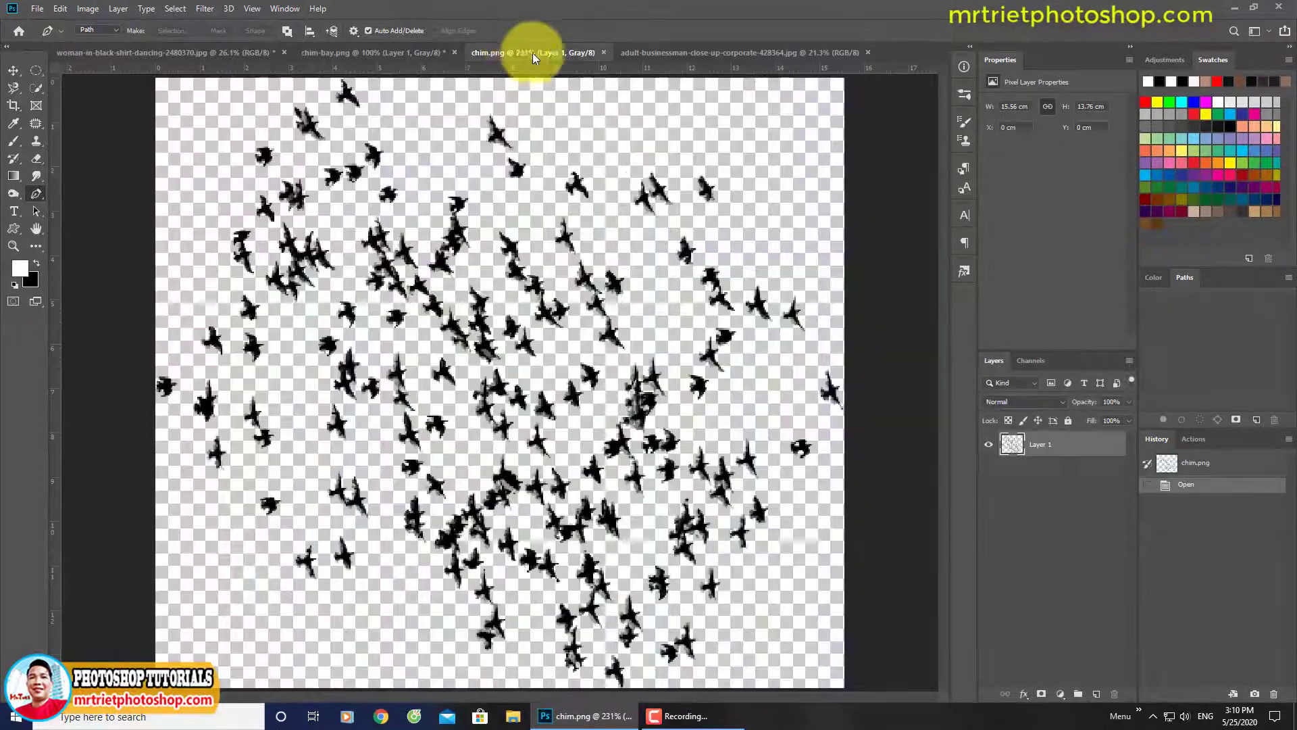
{"action": "left_click", "coordinate": [639, 50]}
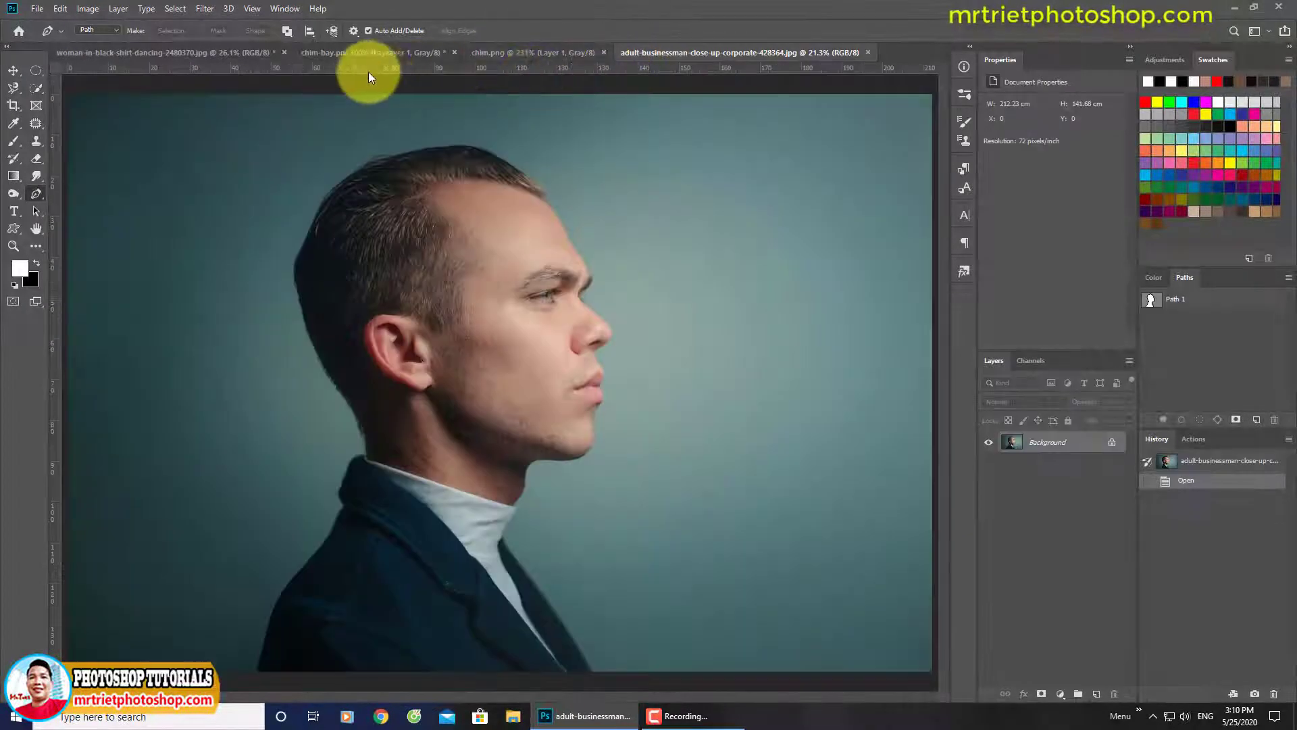
{"action": "left_click", "coordinate": [217, 51]}
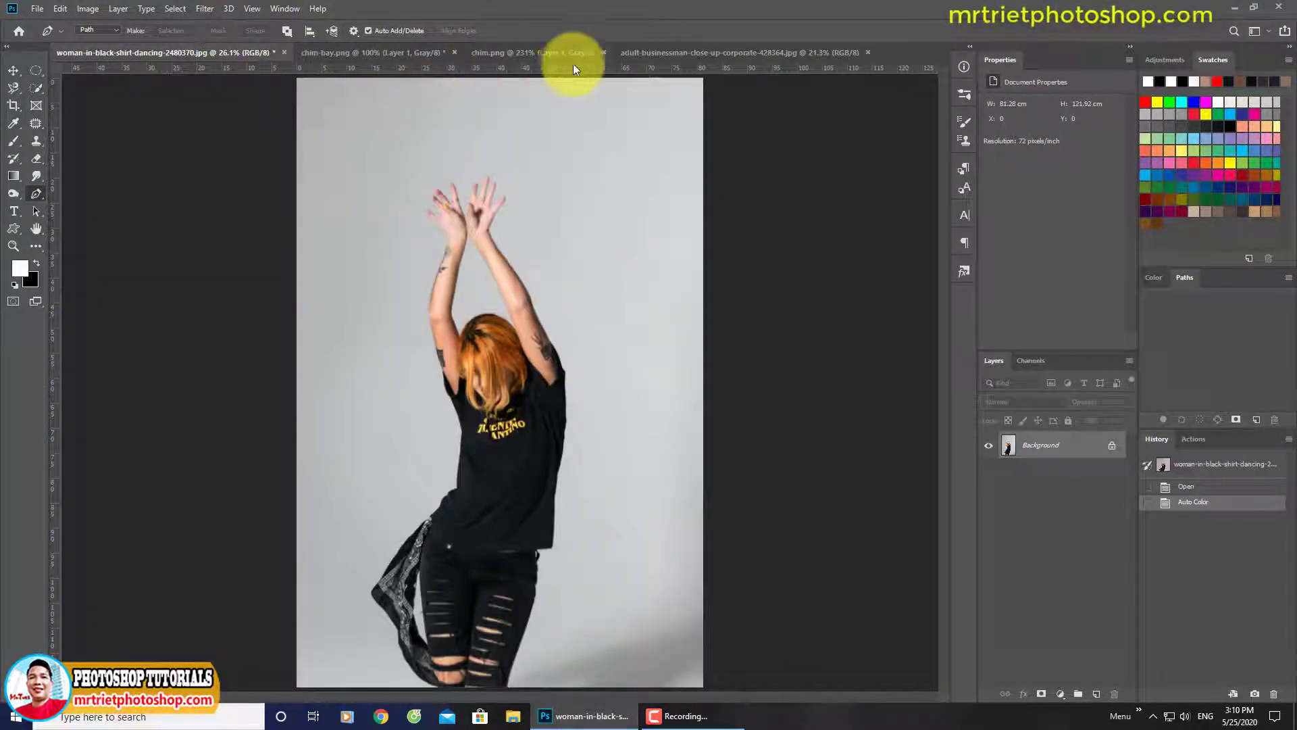
{"action": "left_click", "coordinate": [680, 53]}
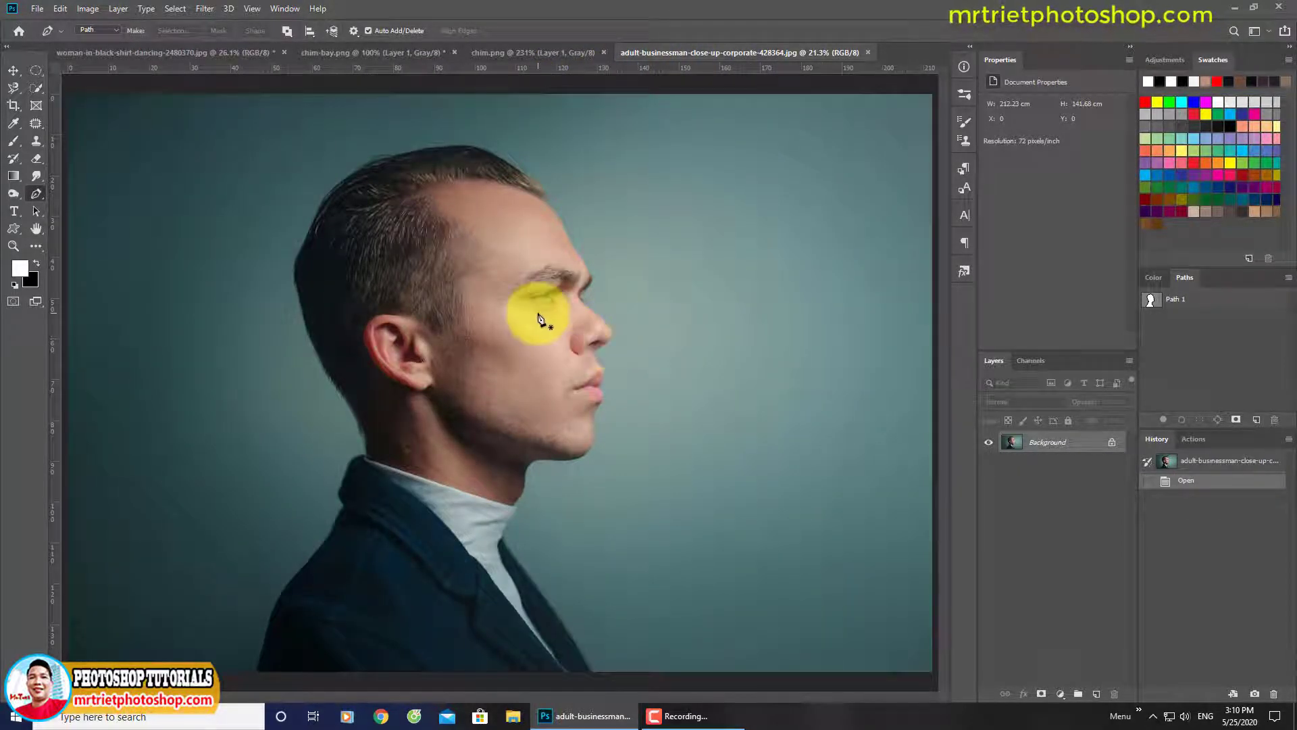
Load Path 1 around the man's head and shoulders as an active selection
{"action": "left_click", "coordinate": [1183, 306]}
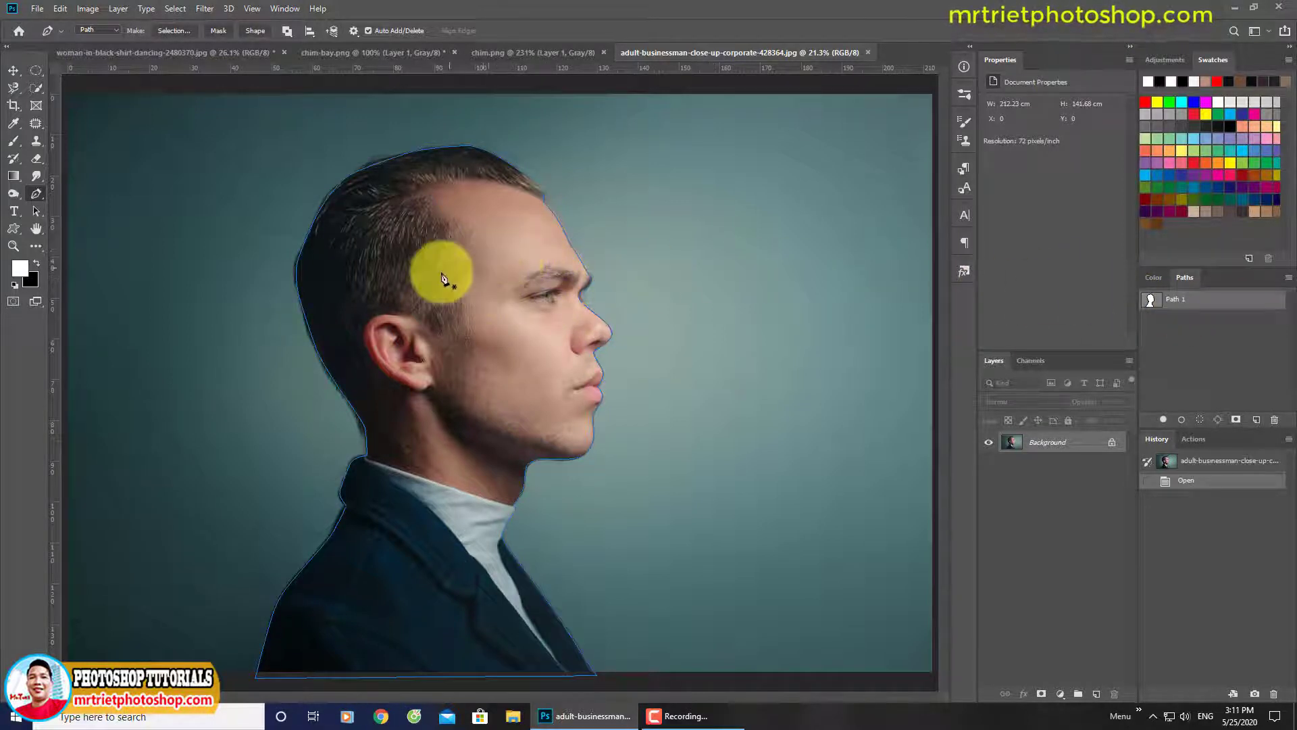
{"action": "left_click", "coordinate": [316, 217], "text": "ctrl"}
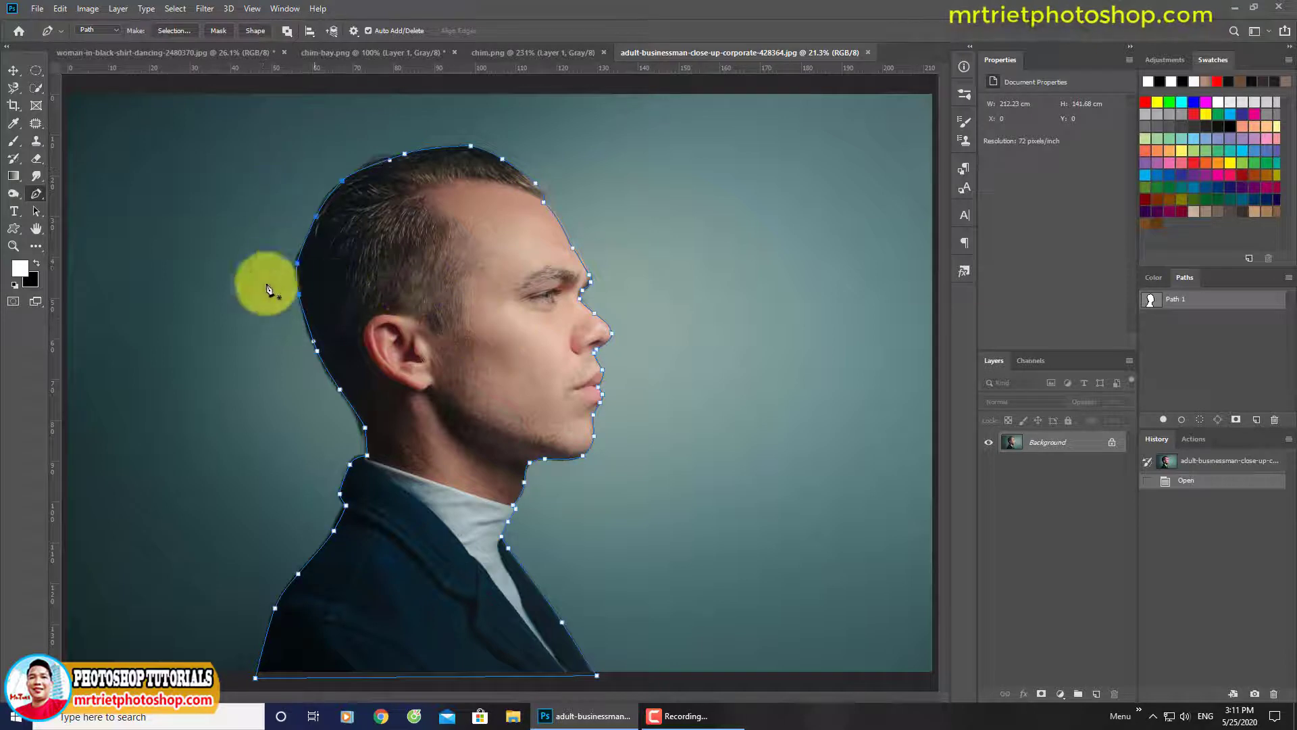
{"action": "right_click", "coordinate": [37, 193]}
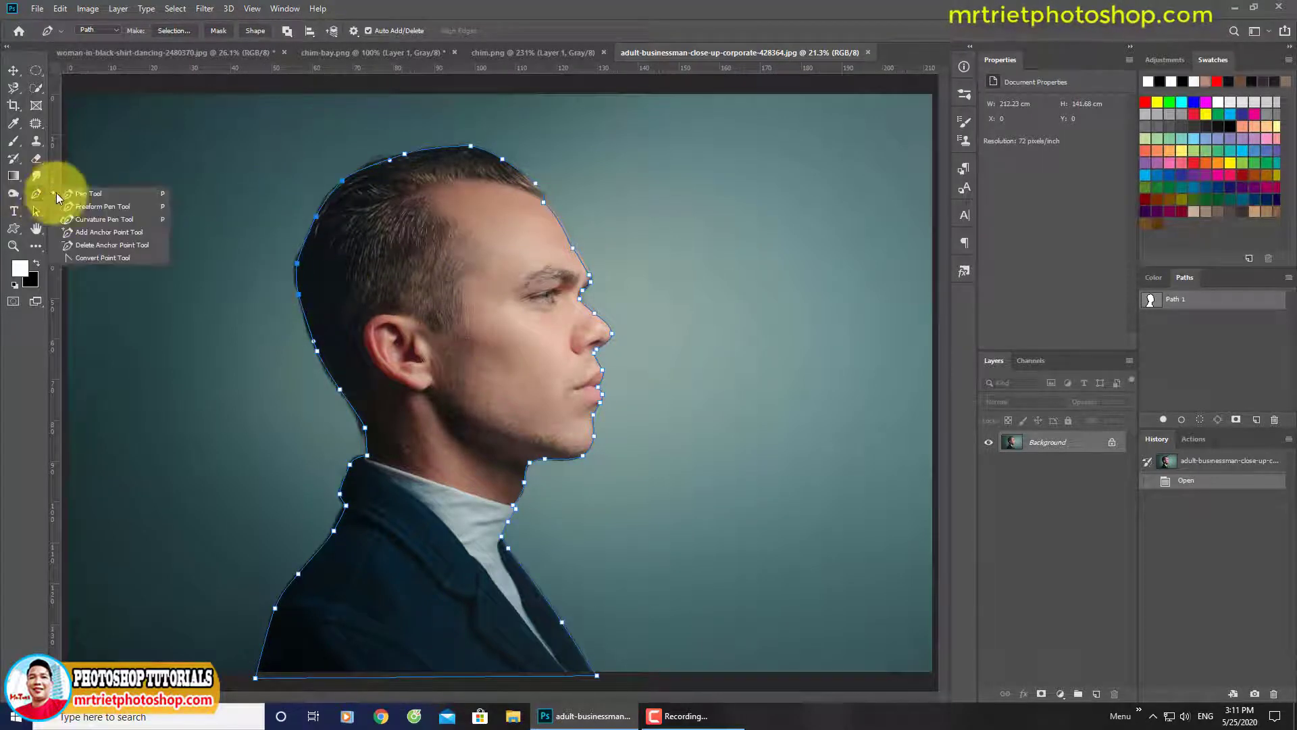
{"action": "left_click", "coordinate": [79, 194]}
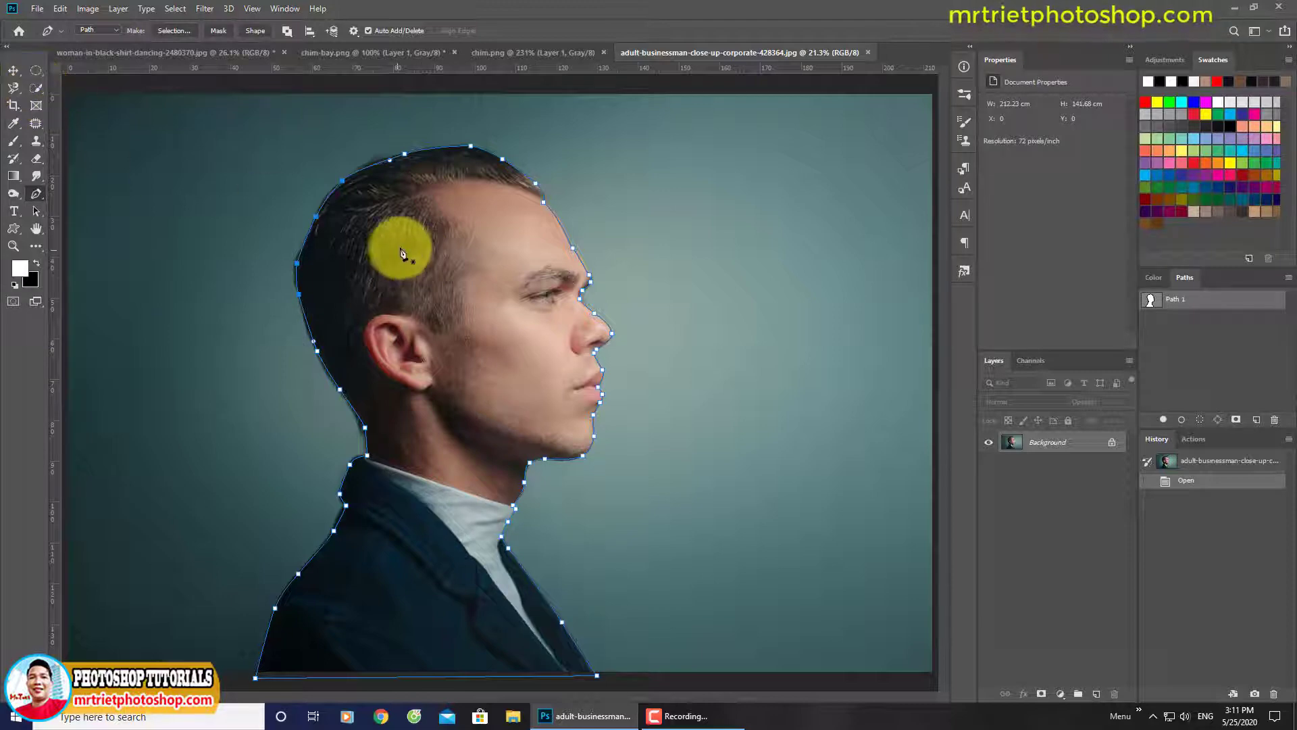
{"action": "key", "text": "ctrl+Return"}
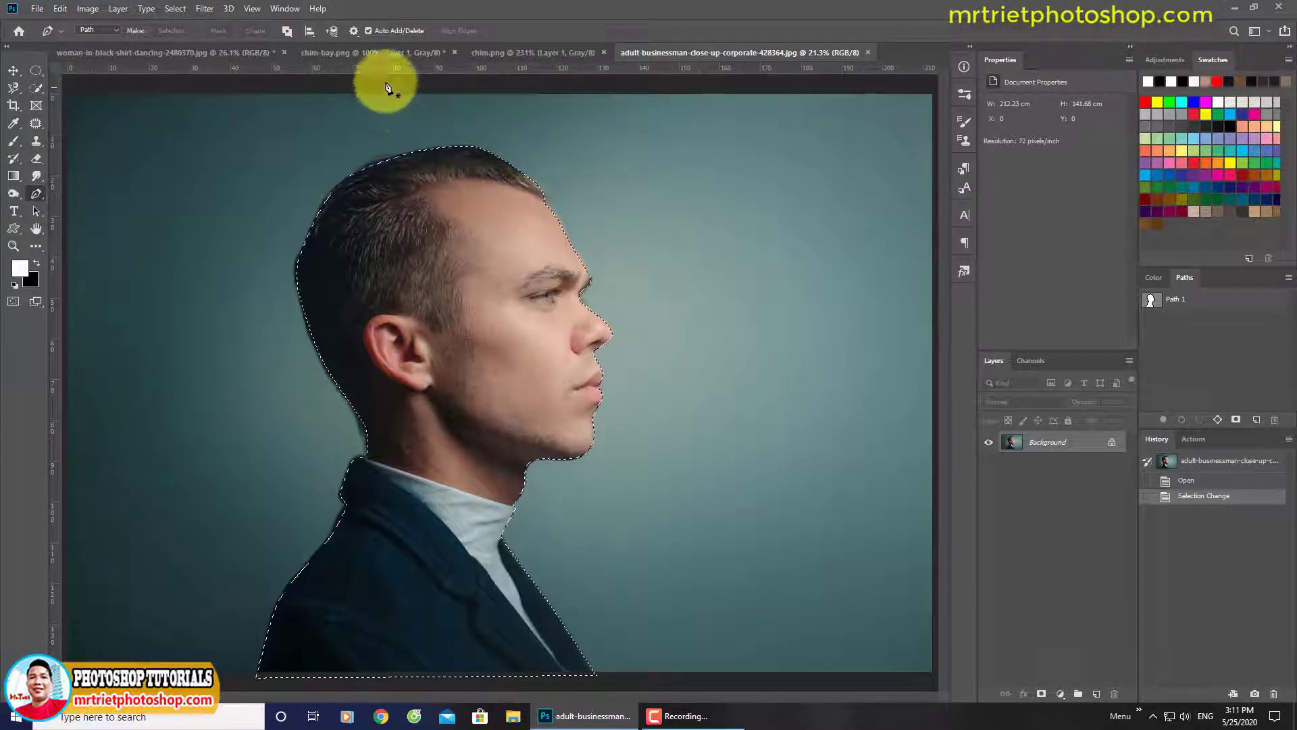
{"action": "left_click", "coordinate": [29, 89]}
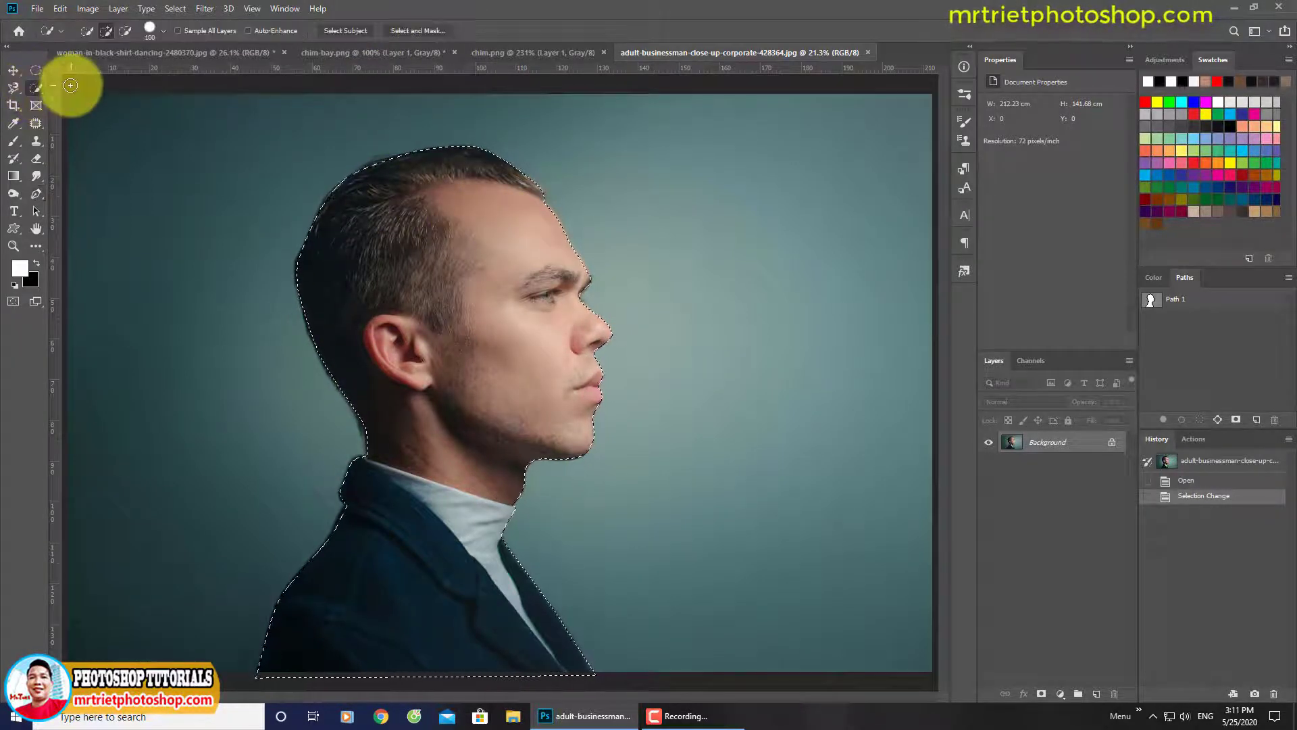
In Select and Mask, refine the hair edge along the head and set a mid-grey overlay
{"action": "left_click", "coordinate": [411, 30]}
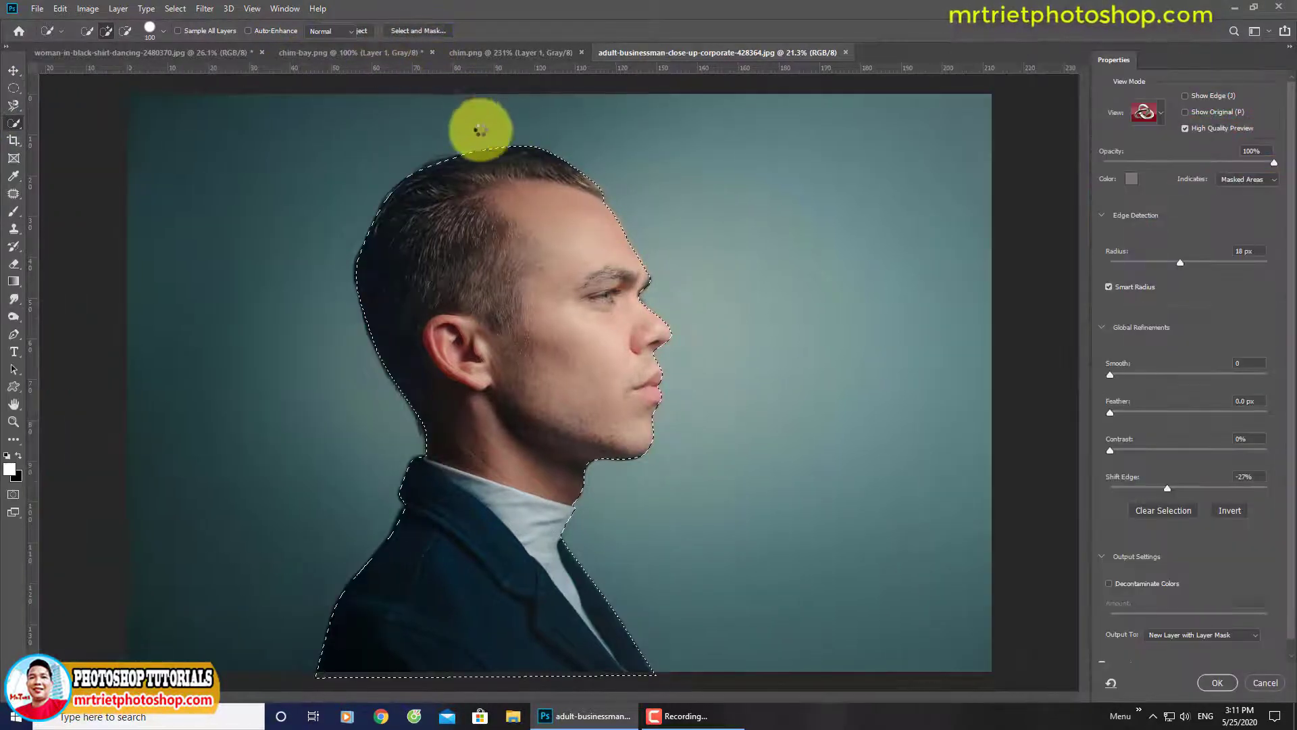
{"action": "left_click_drag", "start_coordinate": [618, 198], "coordinate": [535, 213]}
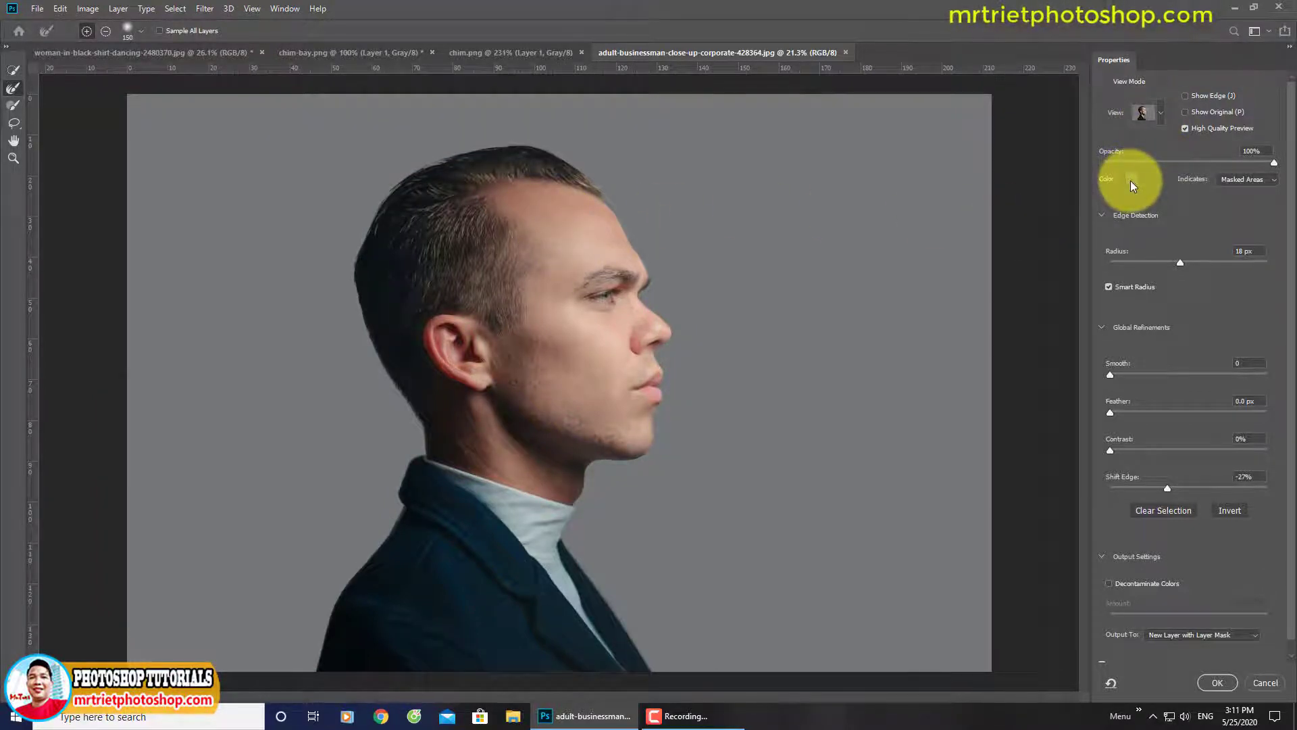
{"action": "left_click", "coordinate": [1131, 178]}
{"action": "left_click", "coordinate": [862, 217]}
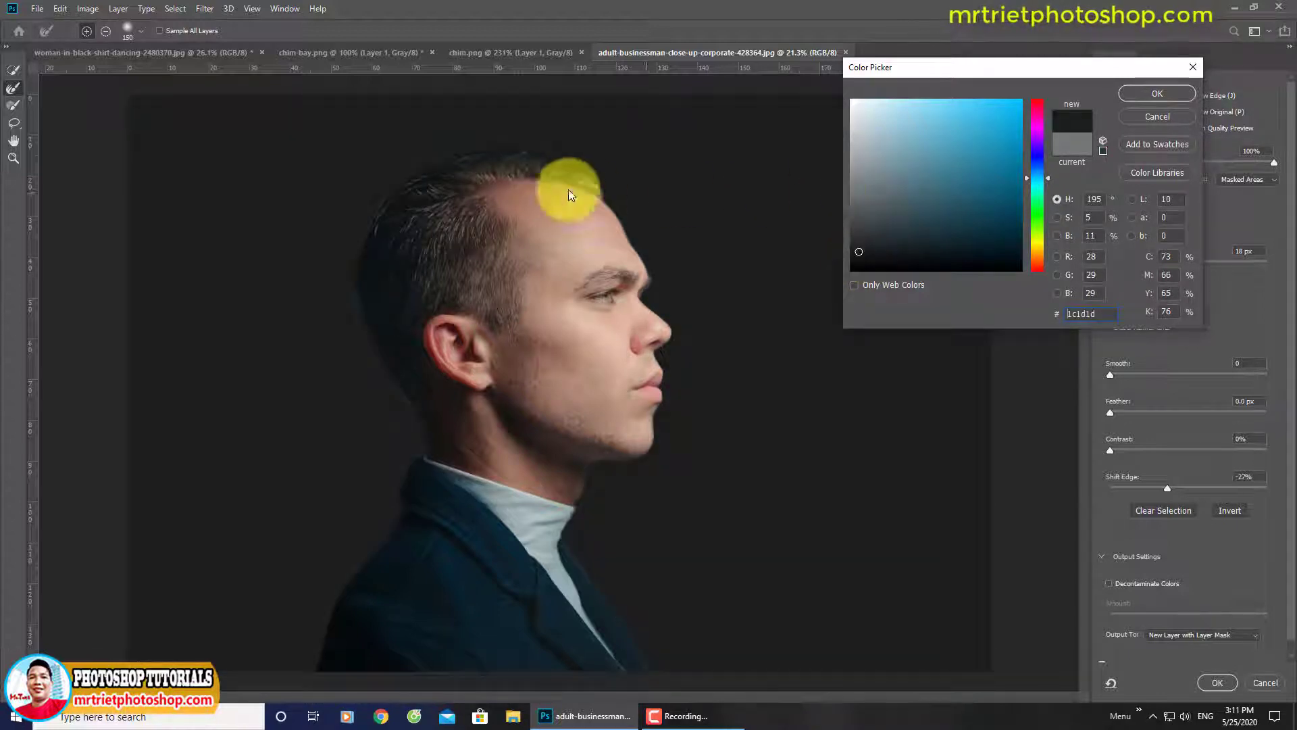
{"action": "left_click", "coordinate": [854, 189]}
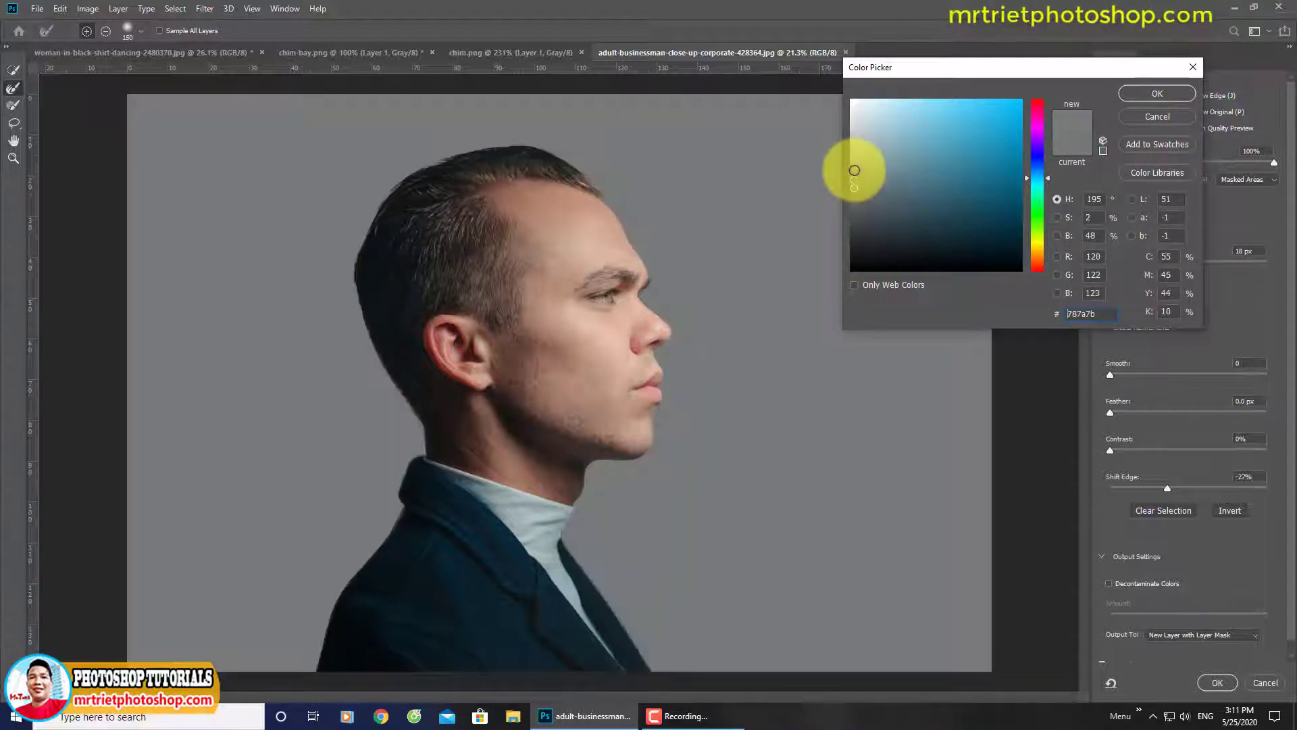
{"action": "left_click", "coordinate": [1141, 93]}
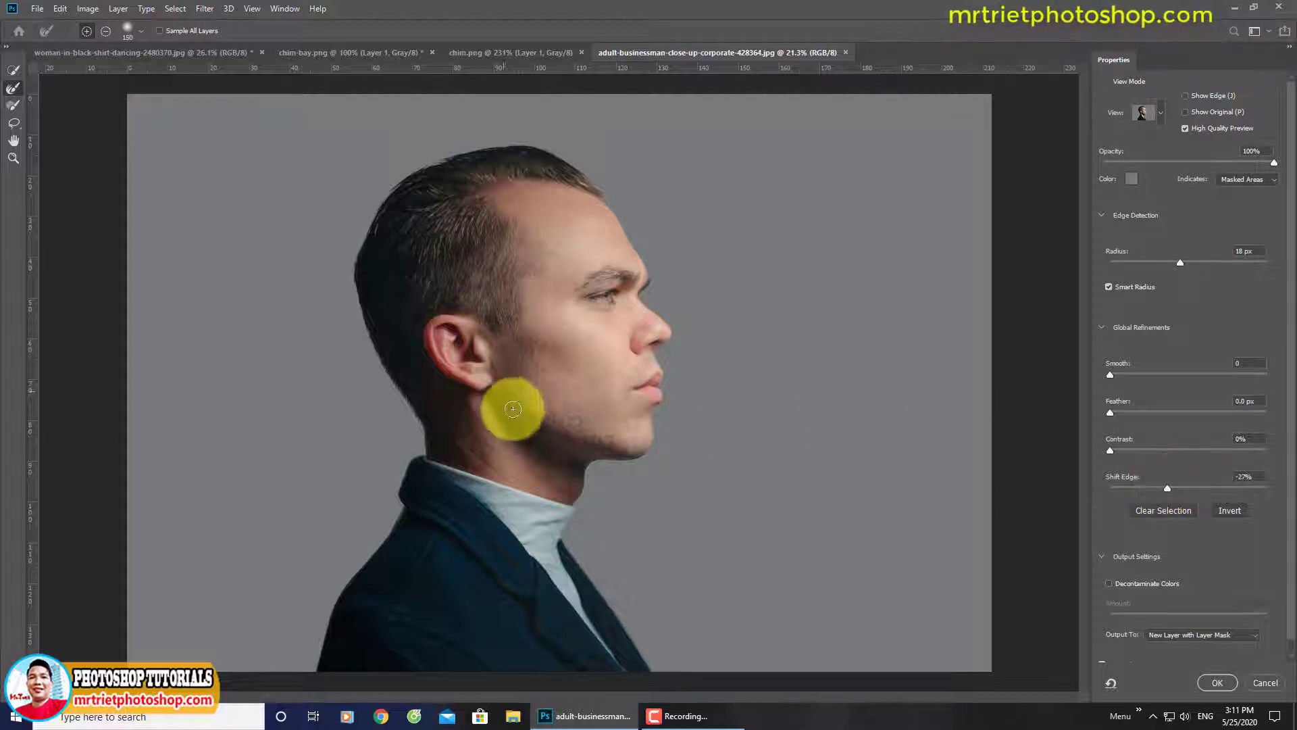
Output the refined cut-out as a new layer with a layer mask
{"action": "left_click", "coordinate": [1197, 636]}
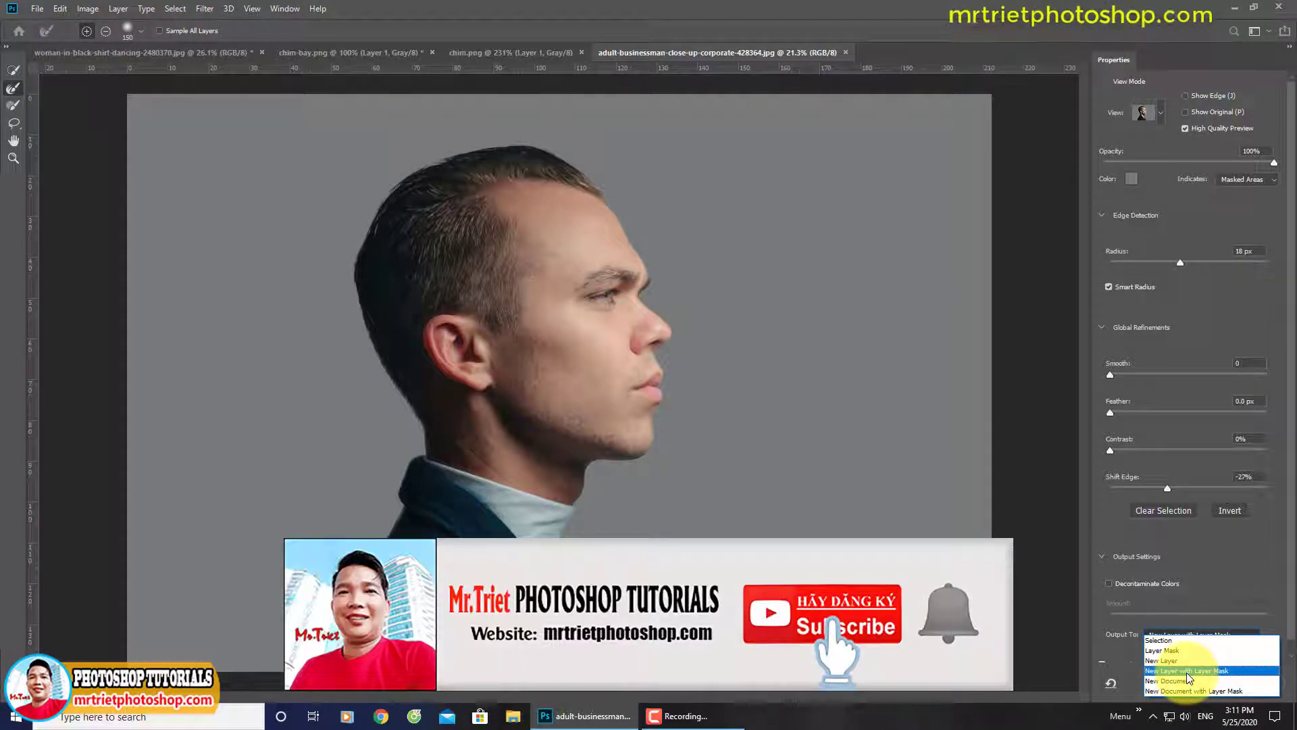
{"action": "left_click", "coordinate": [1187, 671]}
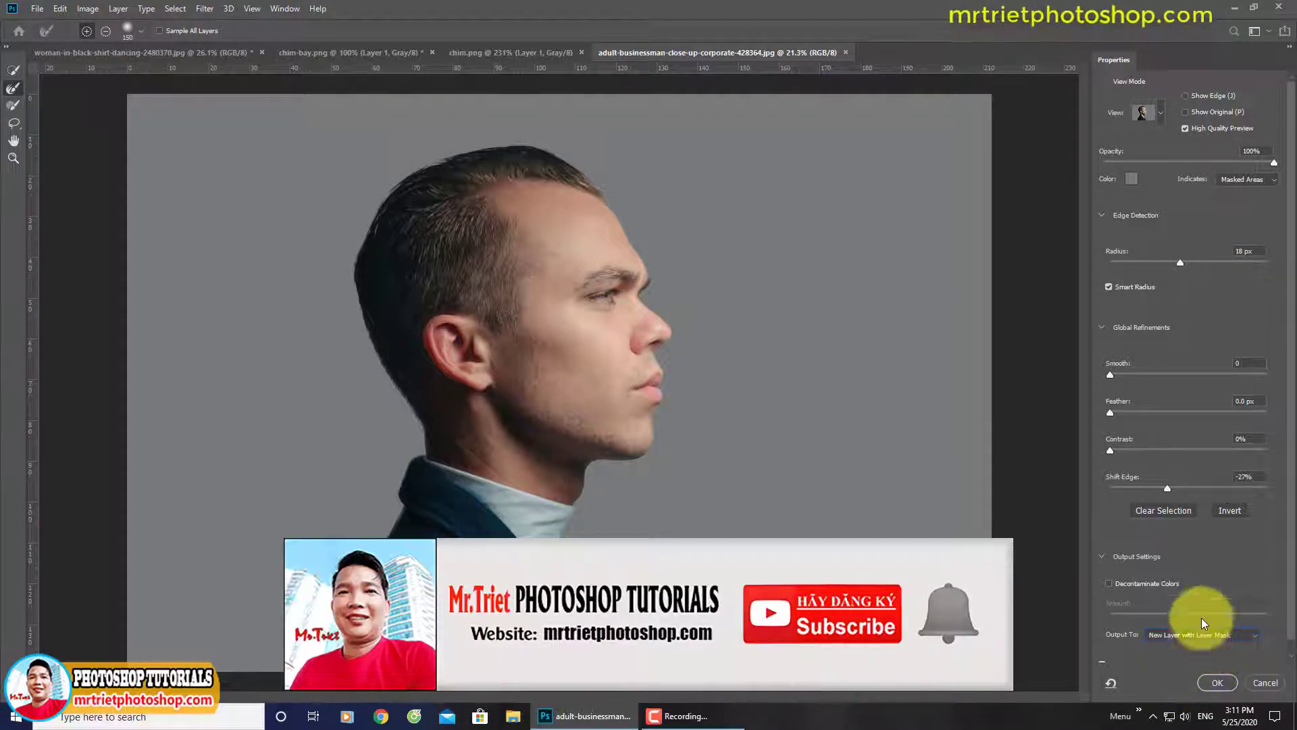
{"action": "left_click", "coordinate": [1216, 681]}
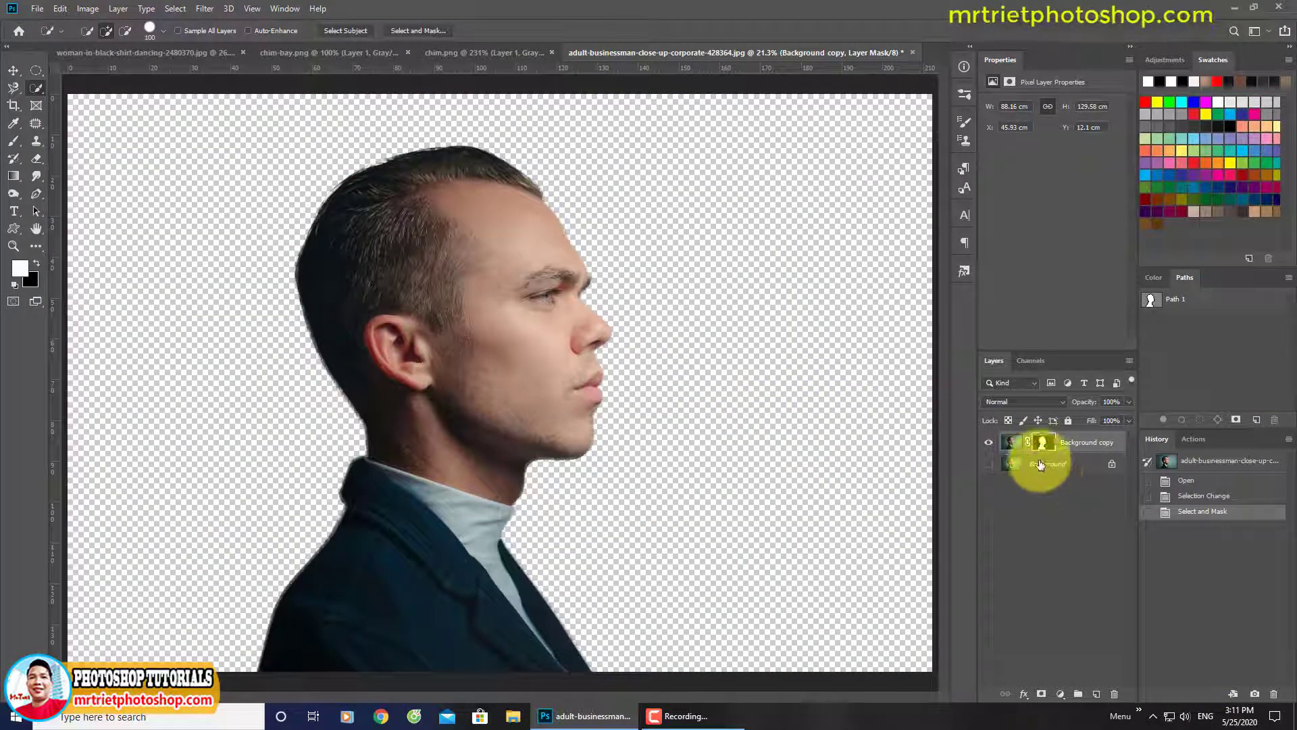
Add a light grey a5a4a4 Solid Color fill layer above the Background layer
{"action": "left_click", "coordinate": [1041, 464]}
{"action": "left_click", "coordinate": [1062, 694]}
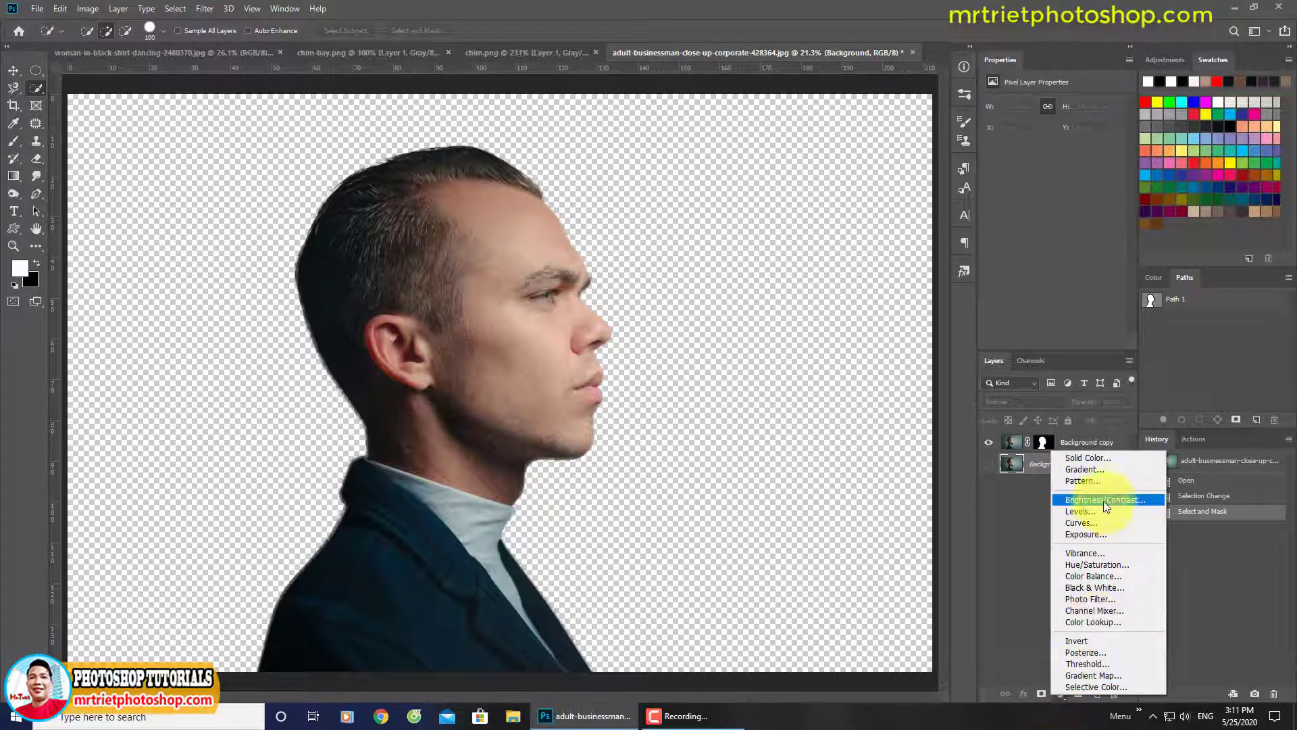
{"action": "left_click", "coordinate": [1088, 458]}
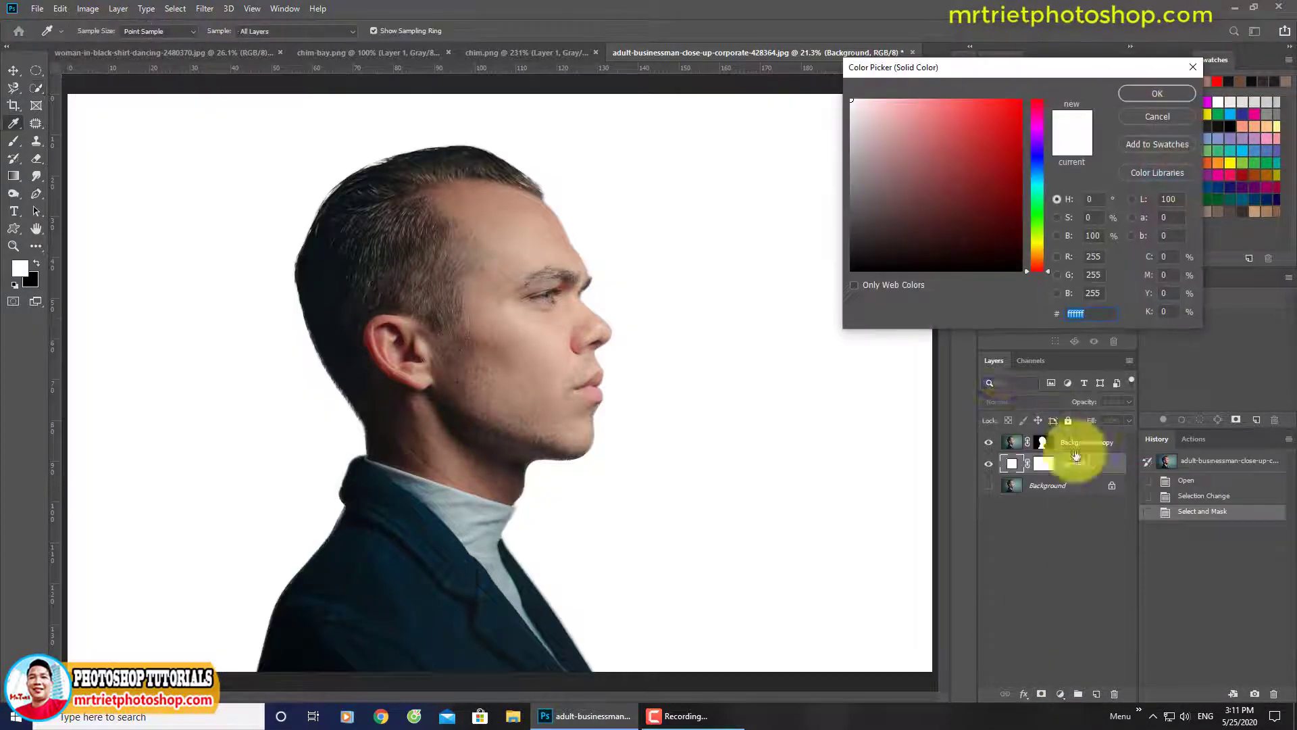
{"action": "left_click", "coordinate": [850, 155]}
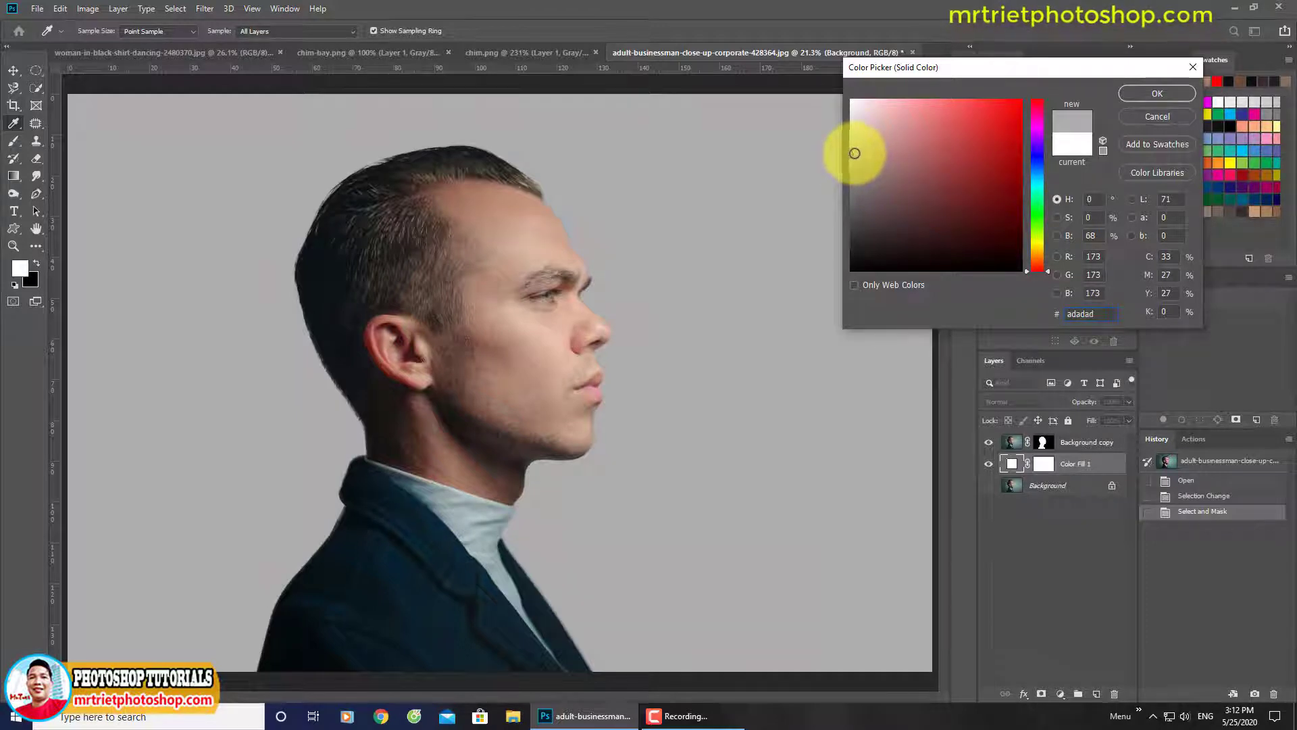
{"action": "left_click_drag", "start_coordinate": [854, 153], "coordinate": [854, 156]}
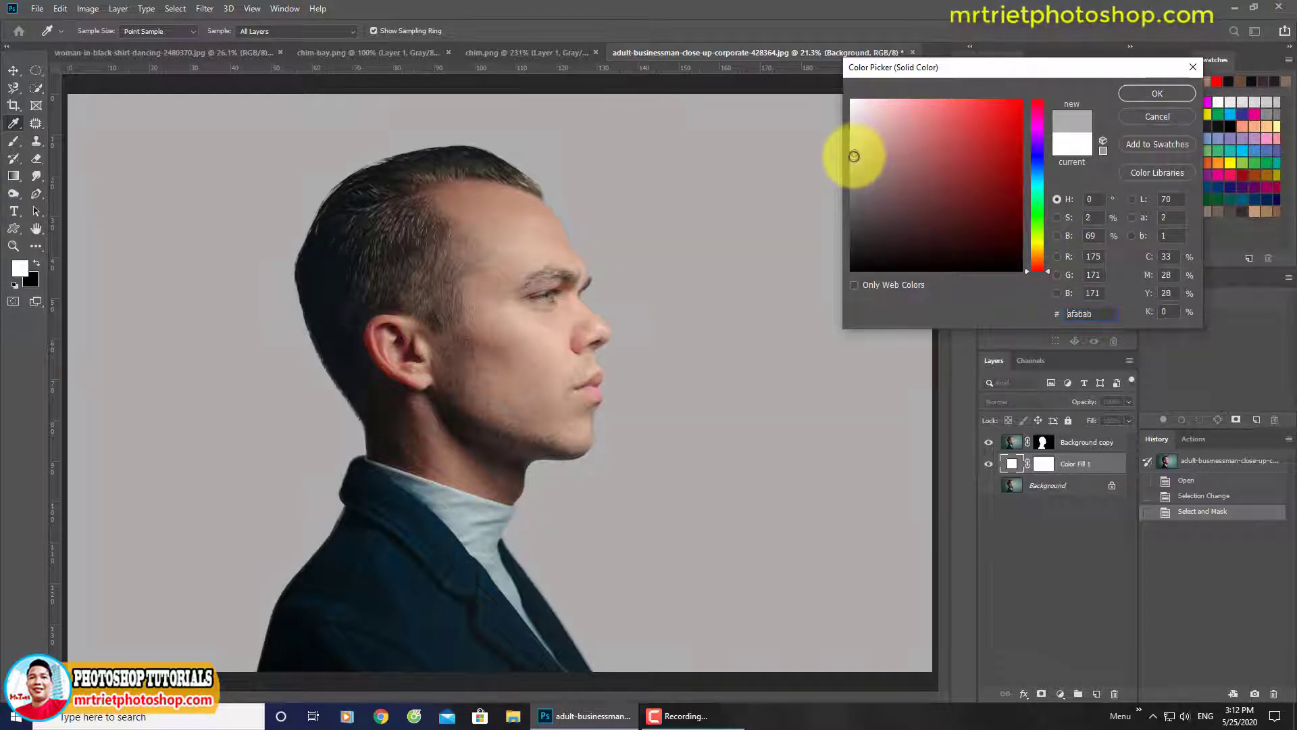
{"action": "left_click", "coordinate": [1142, 94]}
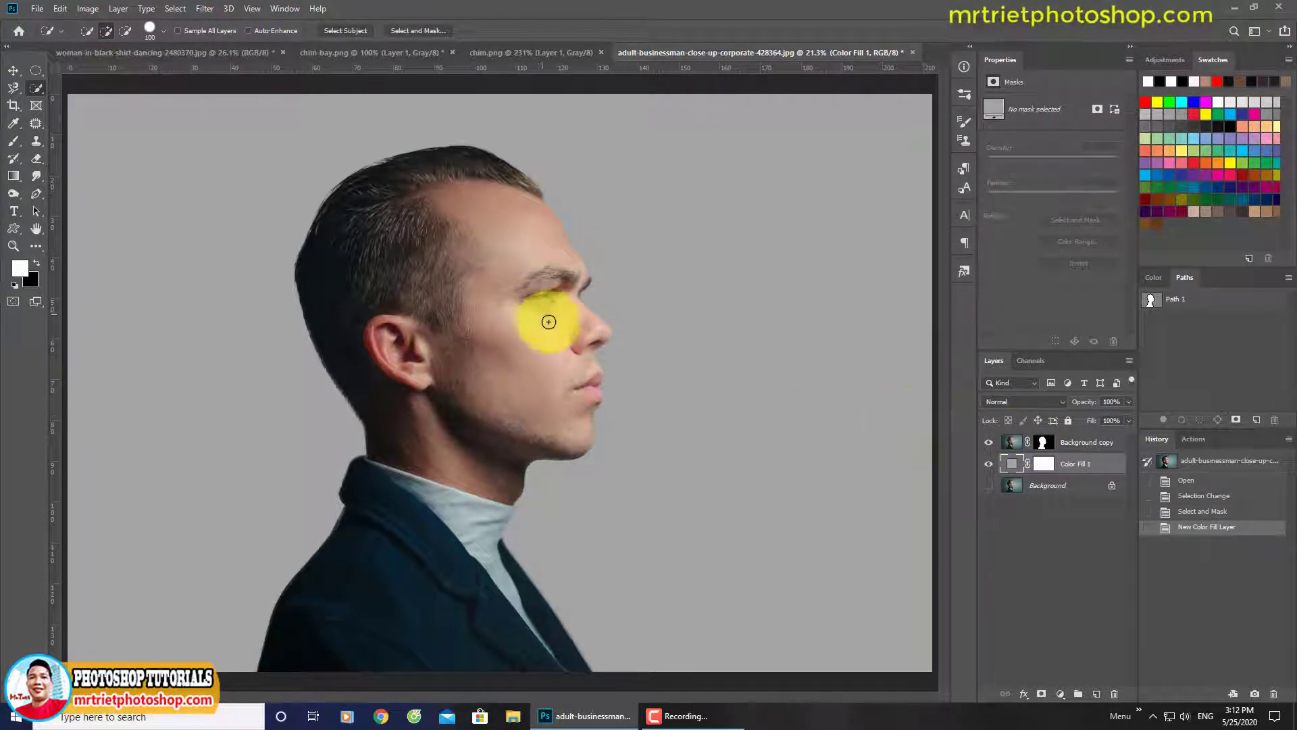
On a new layer, drag a white-to-transparent radial gradient beside the man's face
{"action": "left_click", "coordinate": [1096, 693]}
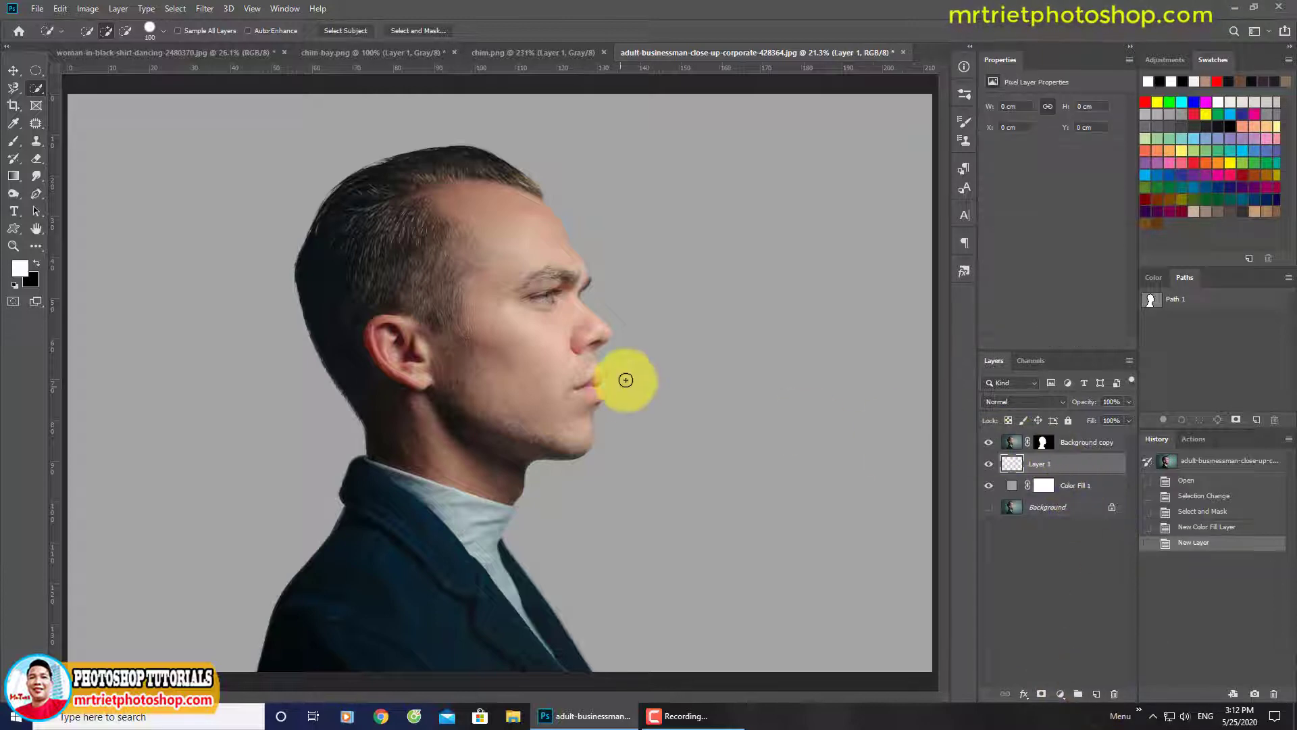
{"action": "left_click", "coordinate": [11, 144]}
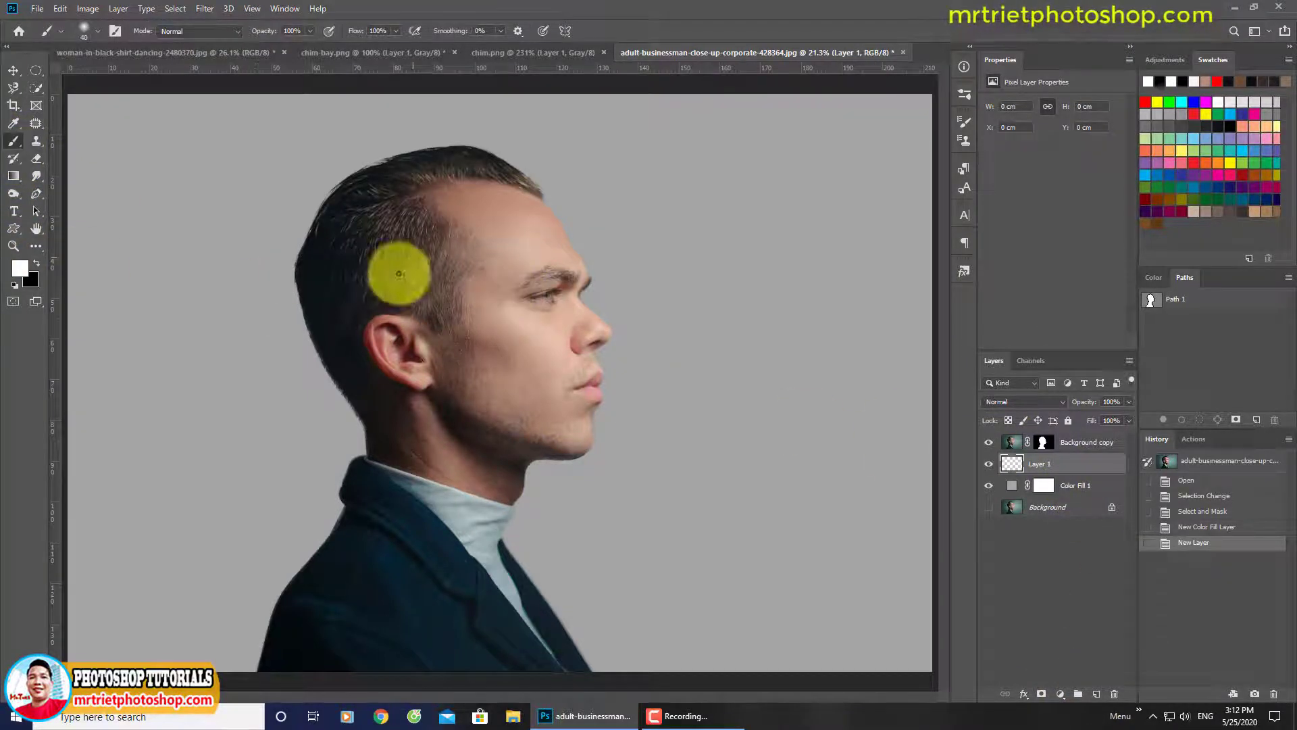
{"action": "left_click", "coordinate": [14, 177]}
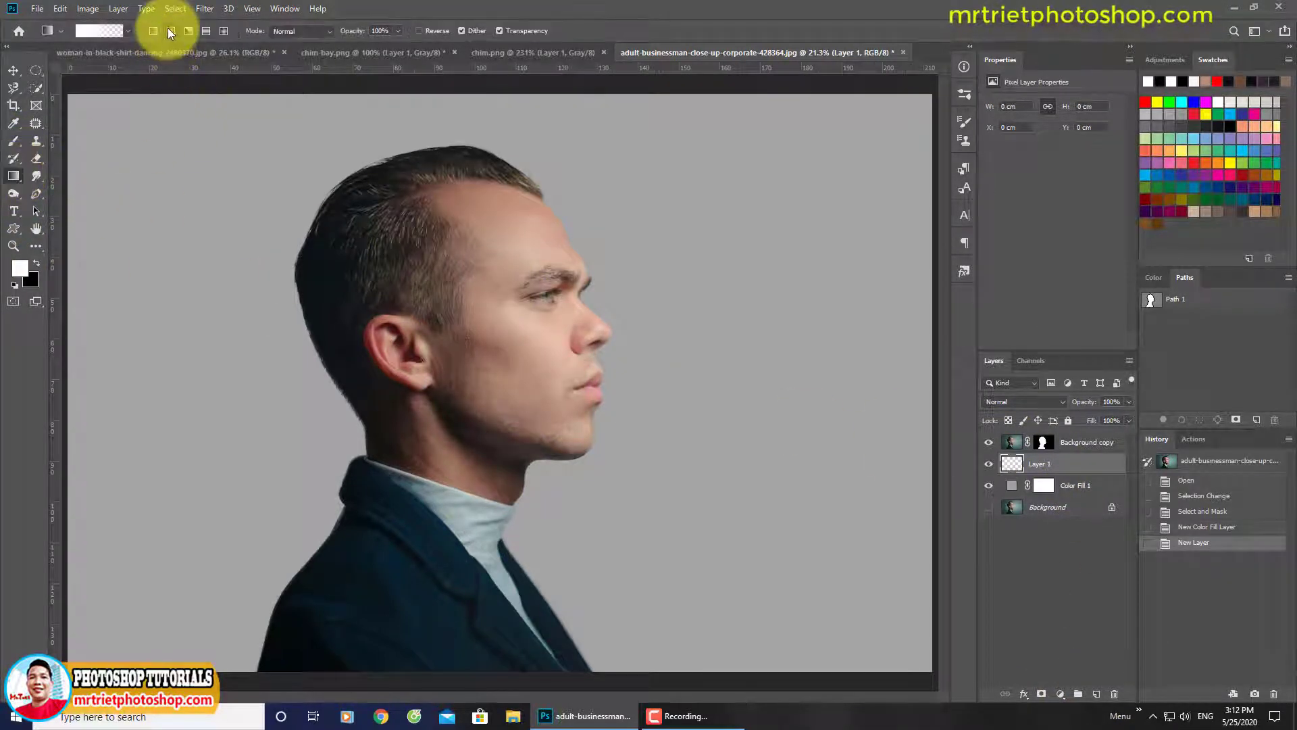
{"action": "left_click", "coordinate": [102, 31]}
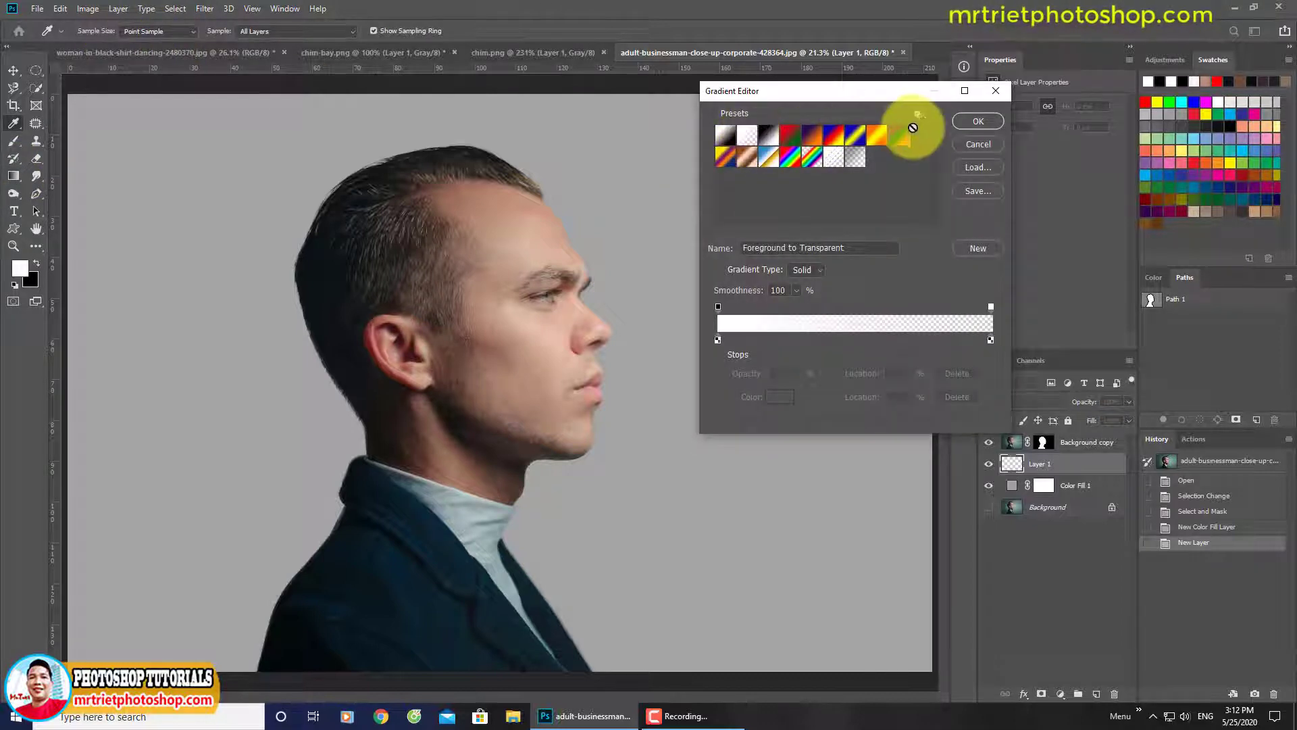
{"action": "left_click", "coordinate": [978, 121]}
{"action": "left_click", "coordinate": [171, 32]}
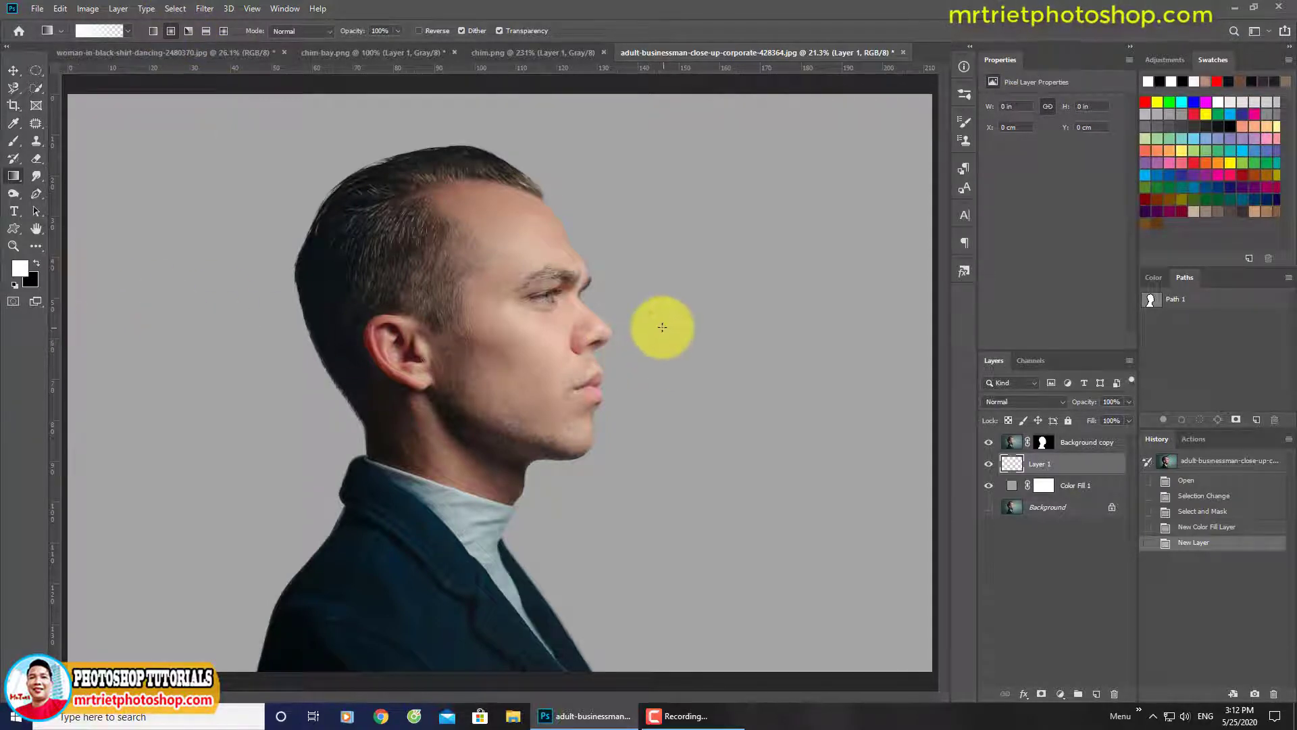
{"action": "left_click_drag", "start_coordinate": [654, 325], "coordinate": [654, 488]}
Free-transform the glow to about 204% and position it behind the man's head
{"action": "key", "text": "ctrl+minus"}
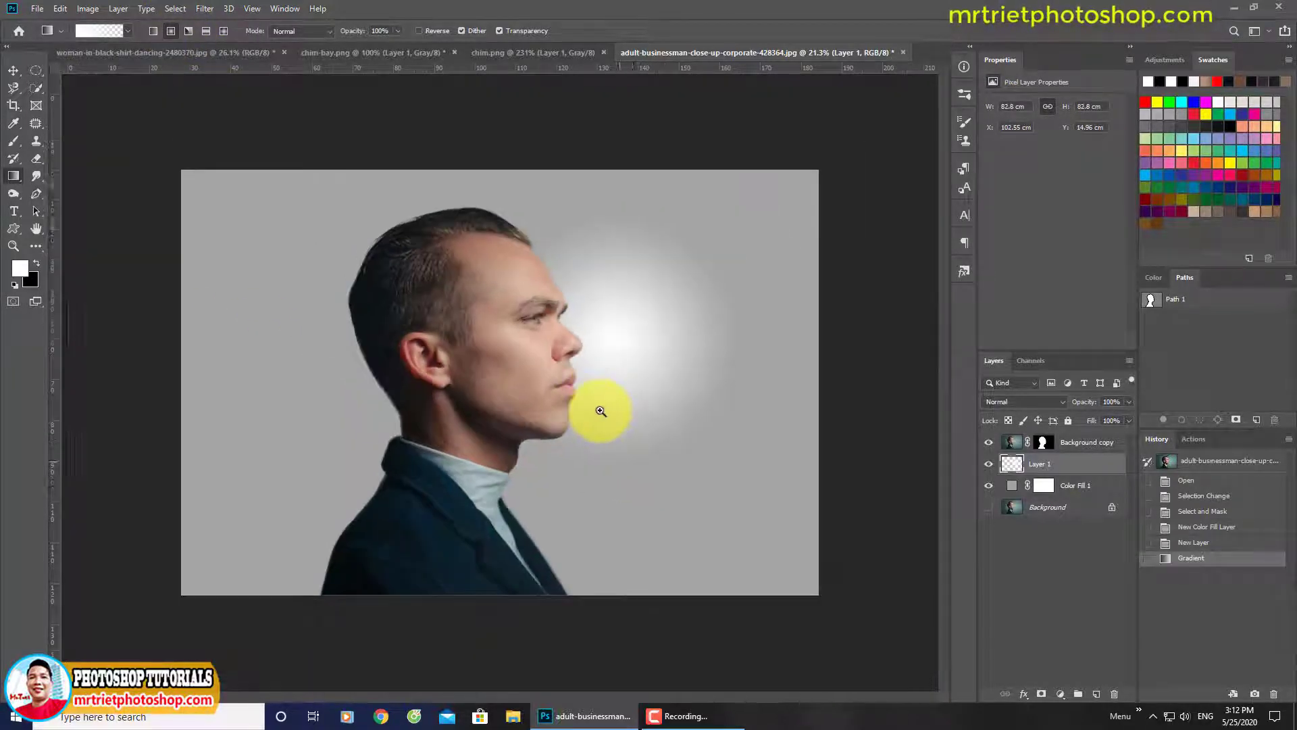
{"action": "key", "text": "ctrl+t"}
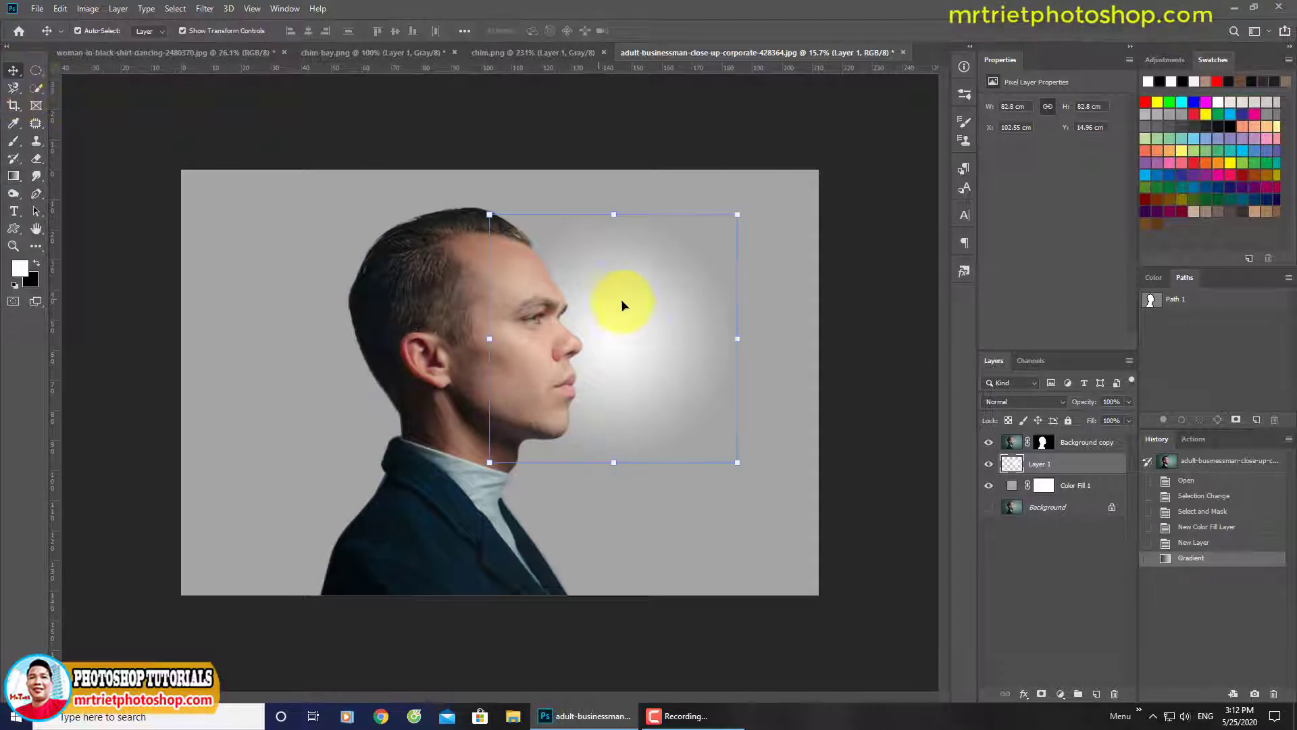
{"action": "left_click_drag", "start_coordinate": [738, 209], "coordinate": [777, 174]}
{"action": "left_click_drag", "start_coordinate": [711, 262], "coordinate": [472, 331]}
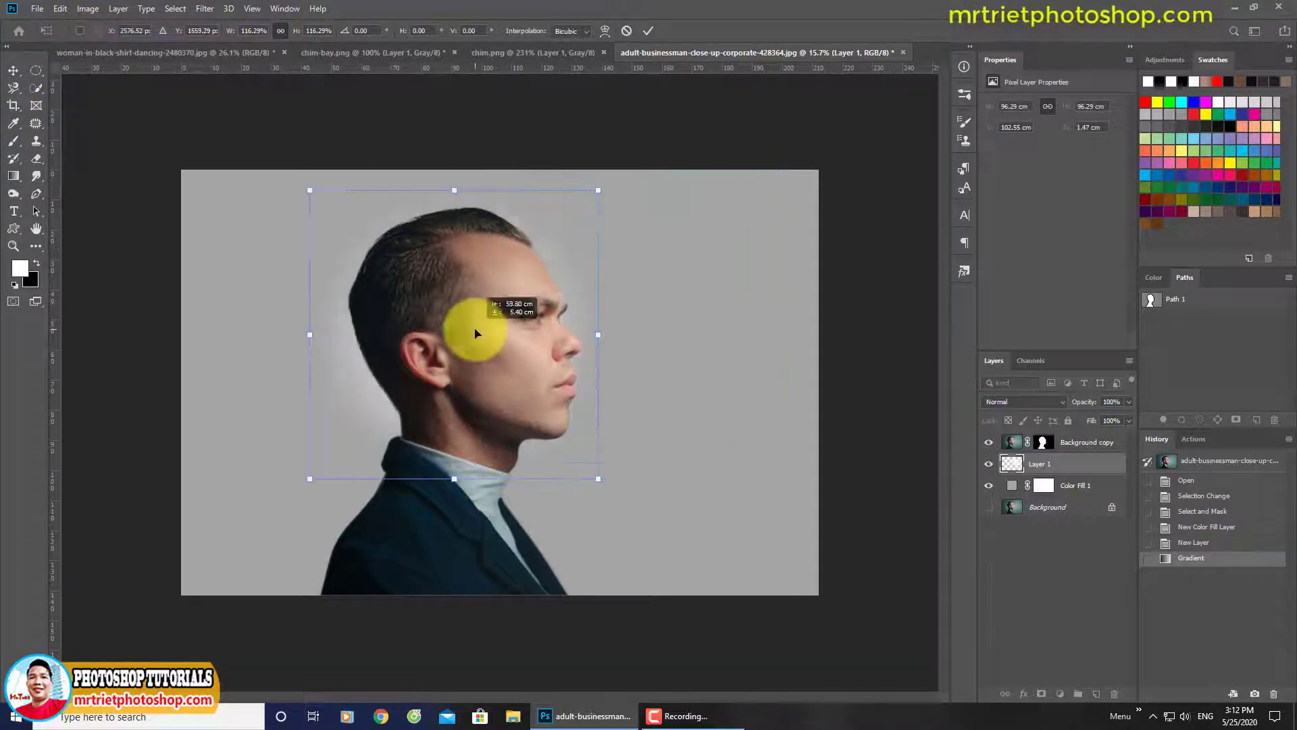
{"action": "left_click_drag", "start_coordinate": [599, 483], "coordinate": [680, 544]}
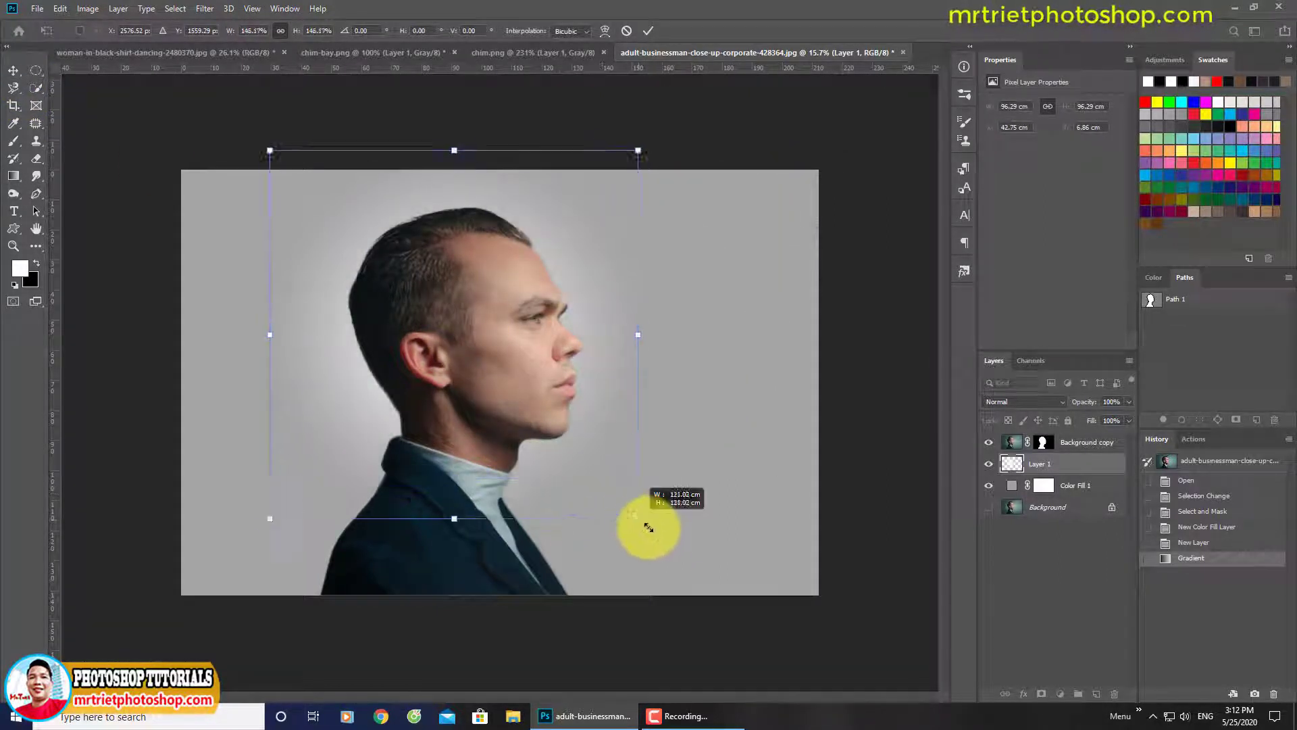
{"action": "left_click_drag", "start_coordinate": [585, 420], "coordinate": [594, 458]}
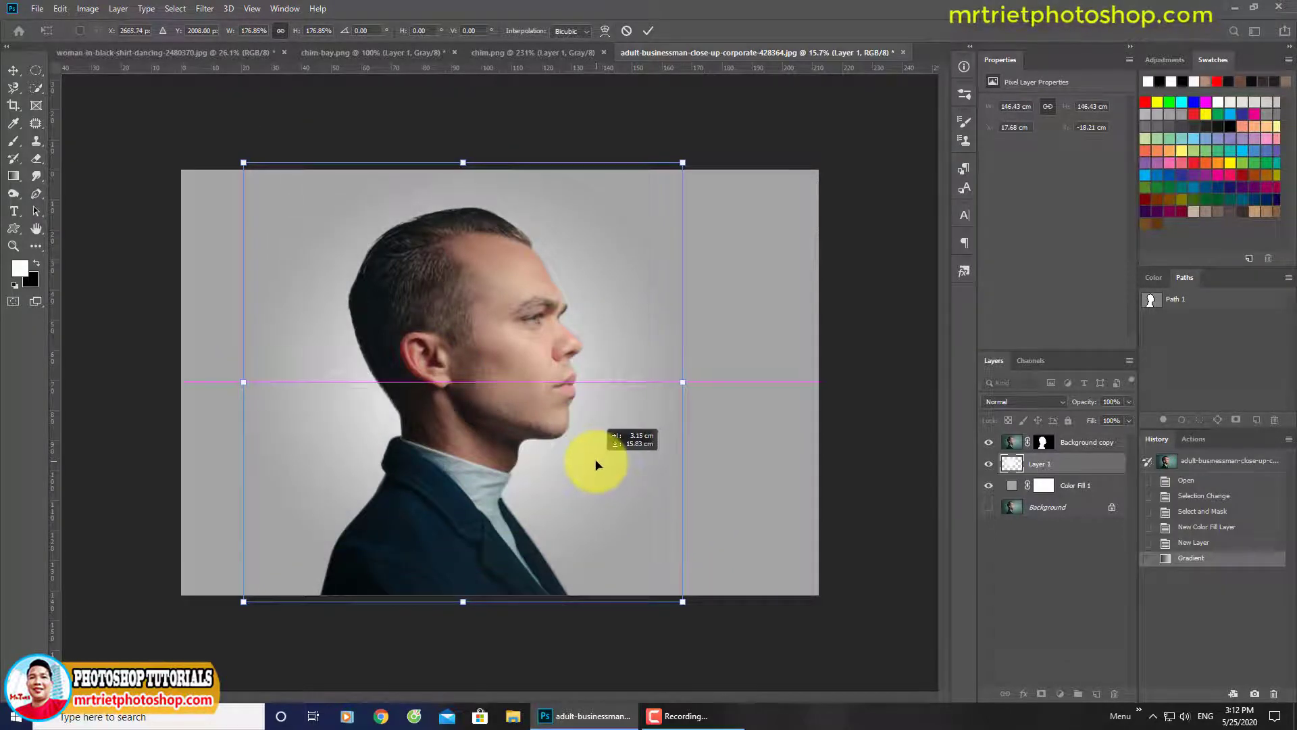
{"action": "mouse_move", "coordinate": [685, 162]}
{"action": "left_mouse_down"}
{"action": "mouse_move", "coordinate": [726, 126]}
{"action": "mouse_move", "coordinate": [706, 136]}
{"action": "left_mouse_up"}
{"action": "left_click_drag", "start_coordinate": [599, 318], "coordinate": [590, 317]}
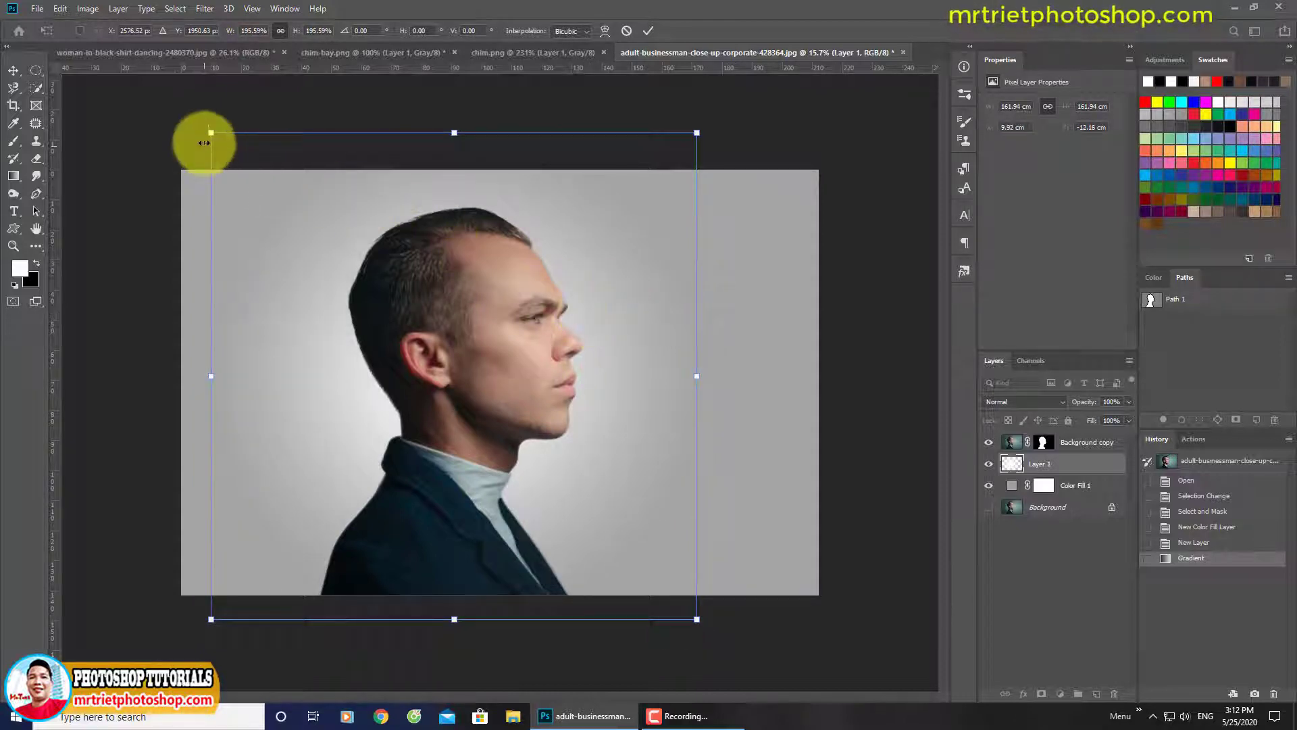
{"action": "left_click_drag", "start_coordinate": [210, 132], "coordinate": [220, 141]}
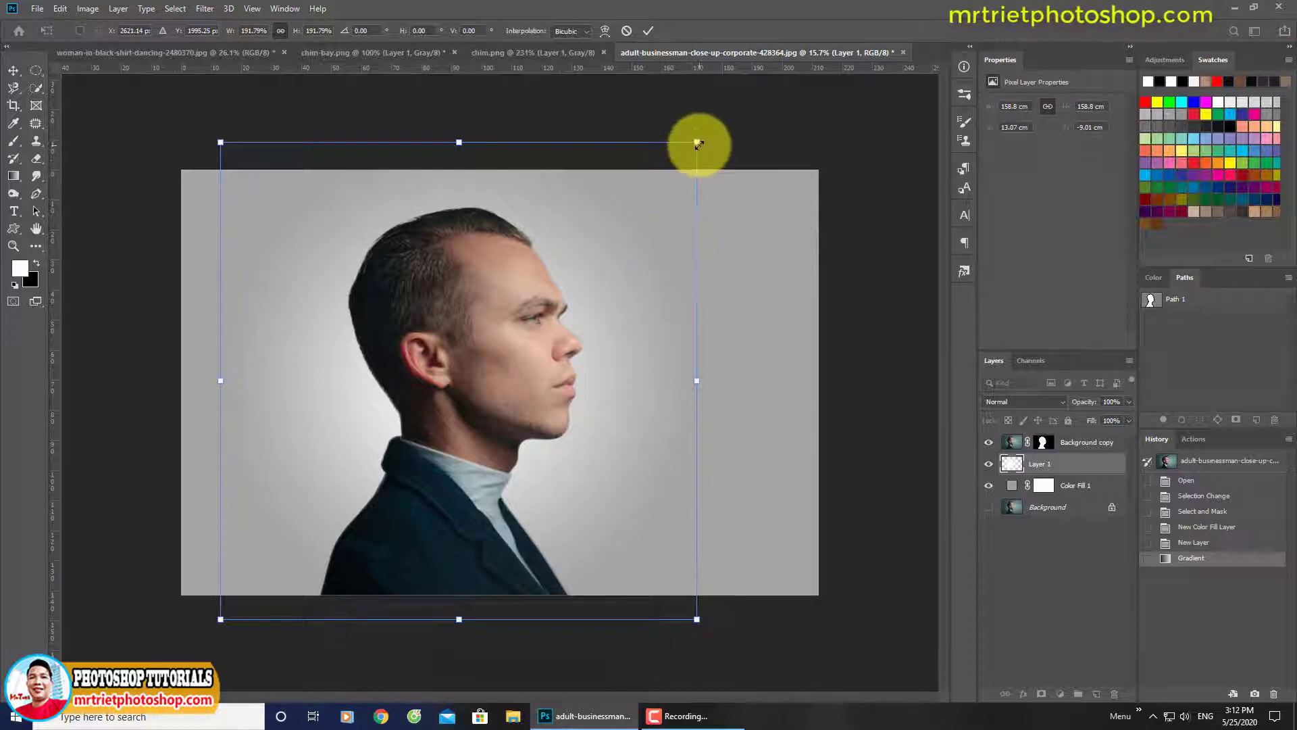
{"action": "left_click_drag", "start_coordinate": [698, 143], "coordinate": [731, 106]}
{"action": "left_click_drag", "start_coordinate": [626, 298], "coordinate": [596, 300]}
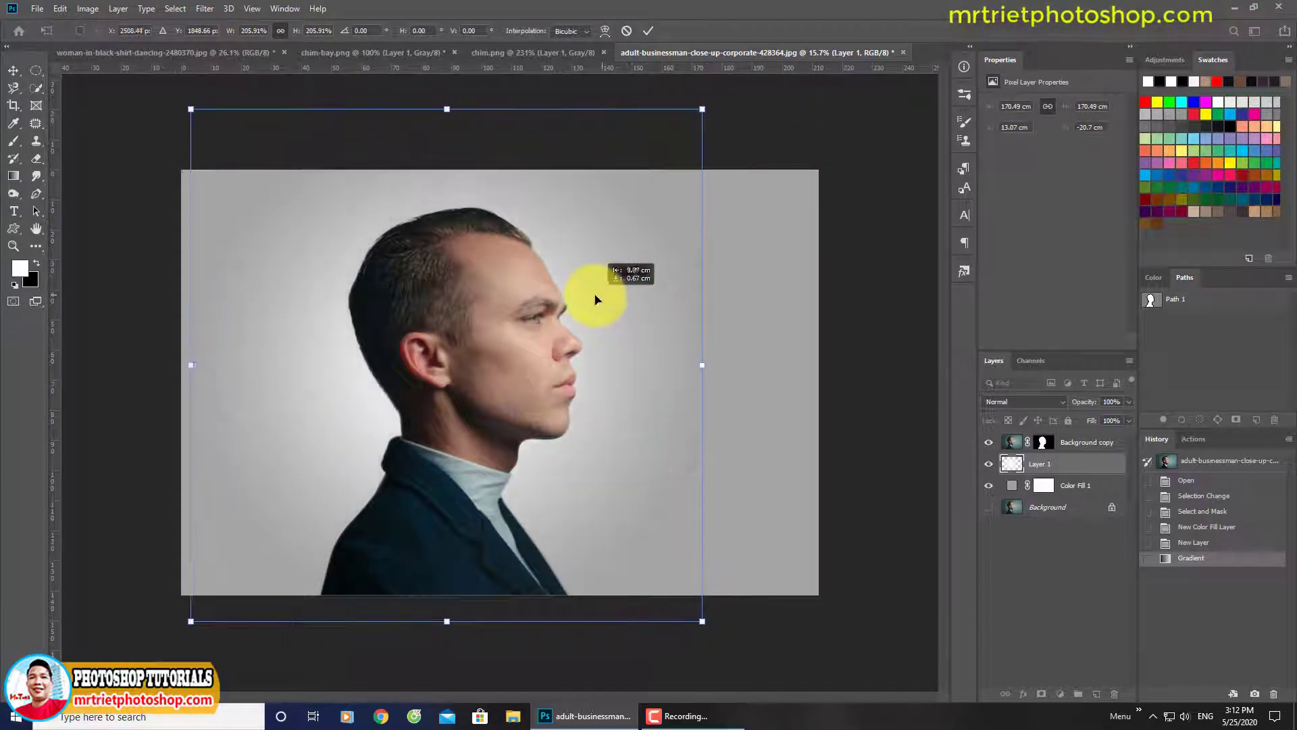
{"action": "left_click_drag", "start_coordinate": [700, 622], "coordinate": [744, 662]}
{"action": "mouse_move", "coordinate": [660, 516]}
{"action": "left_mouse_down"}
{"action": "mouse_move", "coordinate": [616, 480]}
{"action": "mouse_move", "coordinate": [649, 486]}
{"action": "left_mouse_up"}
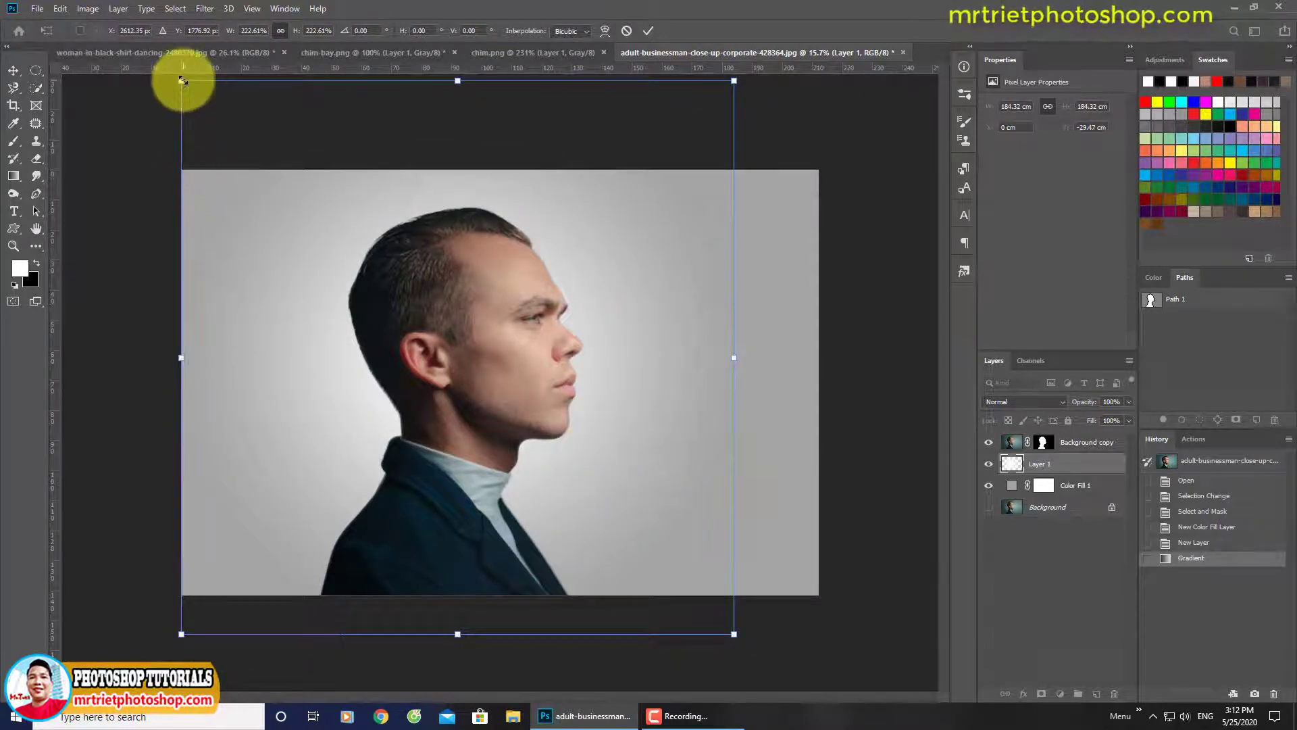
{"action": "left_click_drag", "start_coordinate": [181, 80], "coordinate": [217, 136]}
{"action": "left_click_drag", "start_coordinate": [415, 304], "coordinate": [438, 317]}
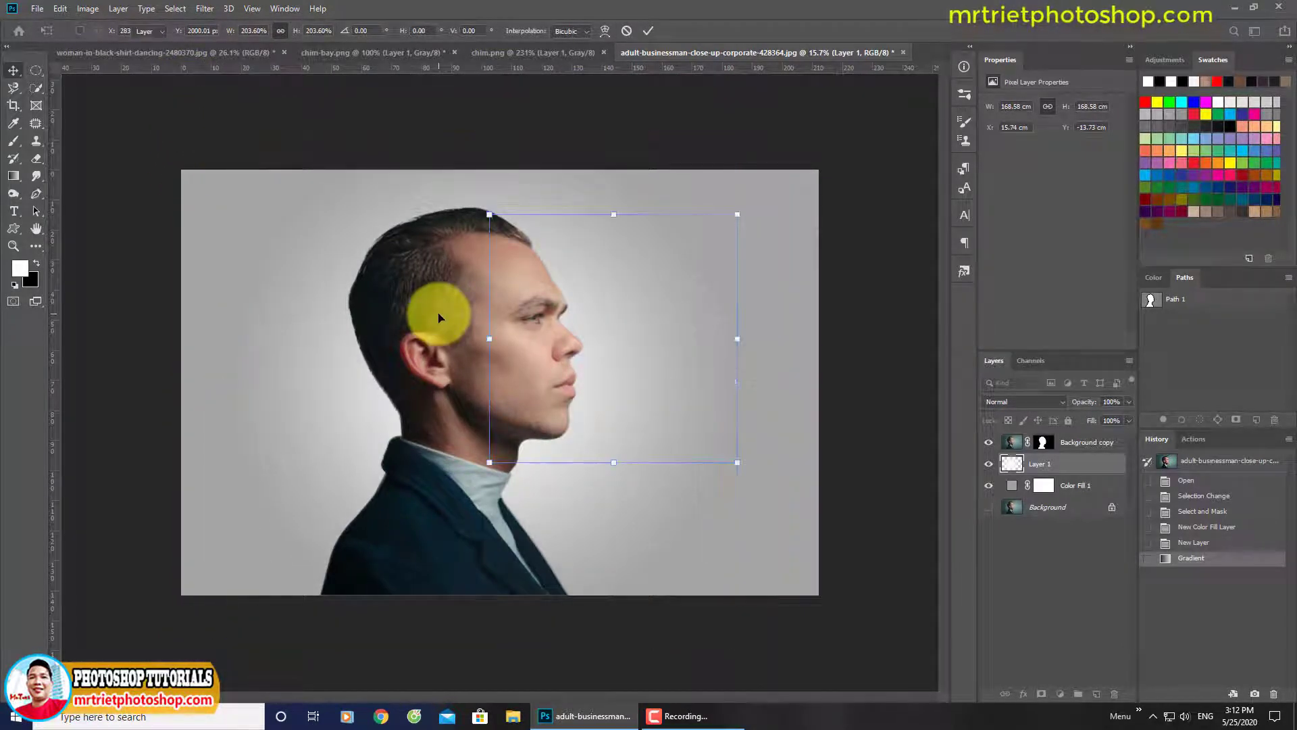
{"action": "key", "text": "Return"}
Target the Background copy layer mask, choose the Pen tool, and zoom in on the head
{"action": "key", "text": "j"}
{"action": "key", "text": "ctrl+0"}
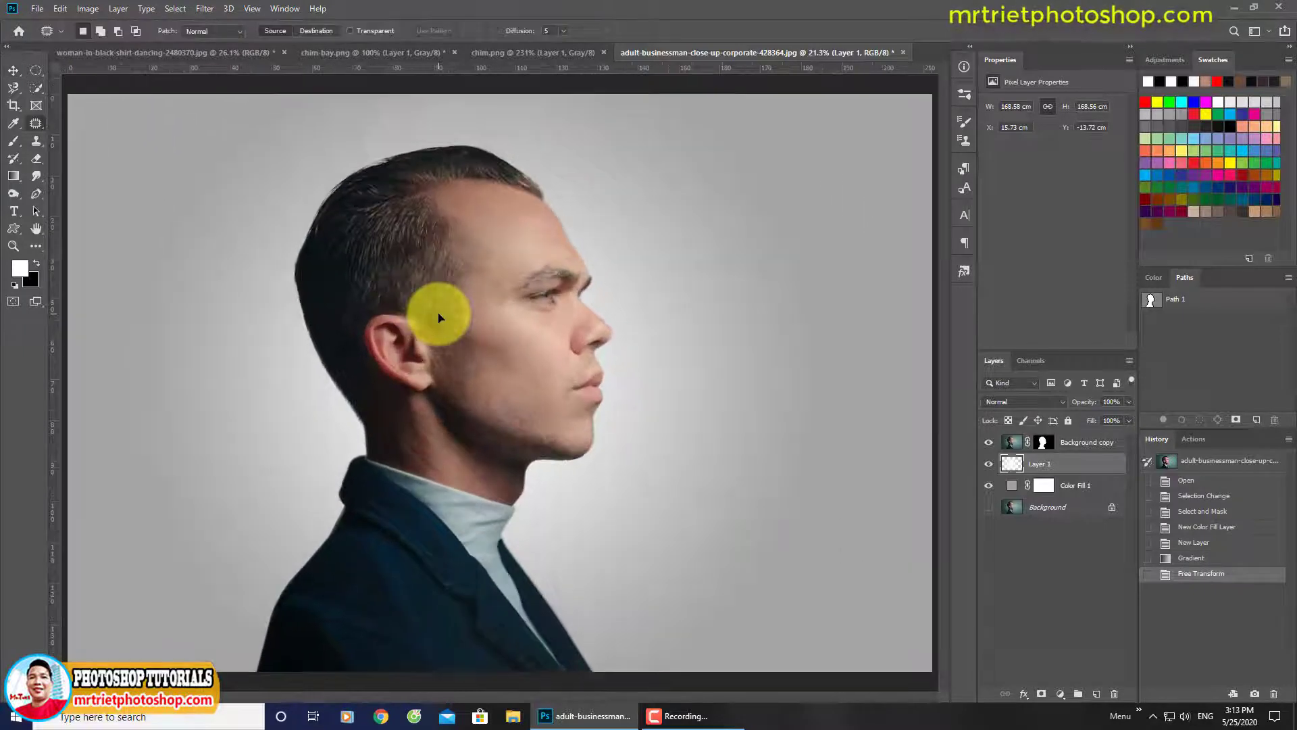
{"action": "left_click", "coordinate": [1043, 442]}
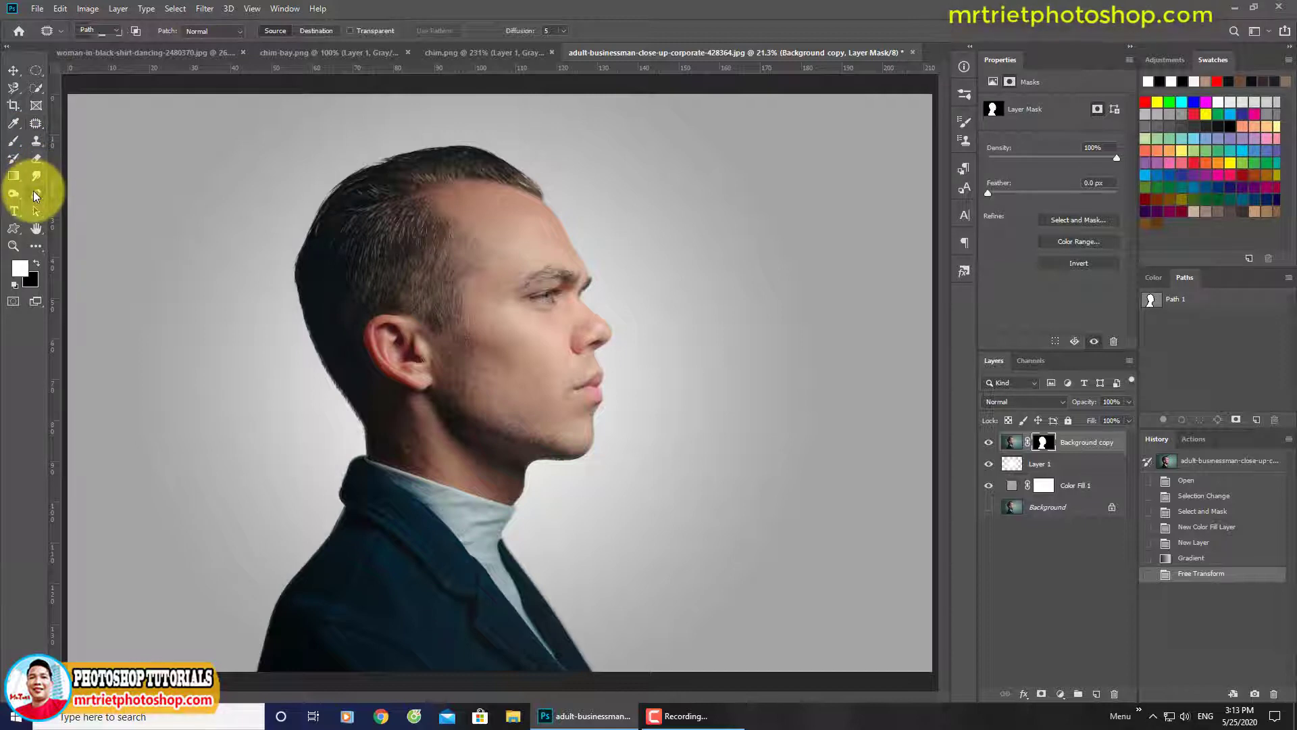
{"action": "left_click", "coordinate": [36, 194]}
{"action": "scroll", "coordinate": [371, 243], "scroll_direction": "up", "scroll_amount": 1}
{"action": "scroll", "coordinate": [371, 252], "scroll_direction": "up", "scroll_amount": 1}
Draw a closed curved wedge path from the back of the hair to the brow
{"action": "scroll", "coordinate": [398, 270], "scroll_direction": "up", "scroll_amount": 1}
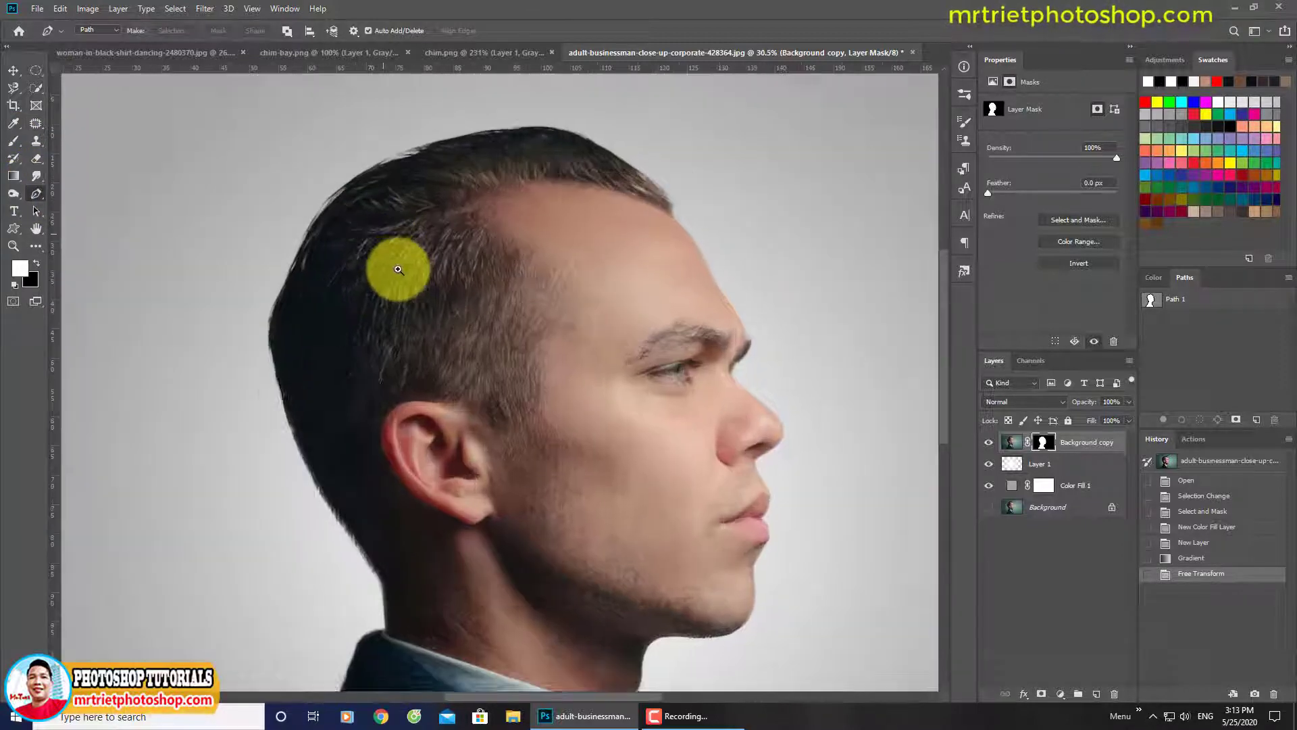
{"action": "scroll", "coordinate": [525, 301], "scroll_direction": "up", "scroll_amount": 1}
{"action": "left_click", "coordinate": [744, 188]}
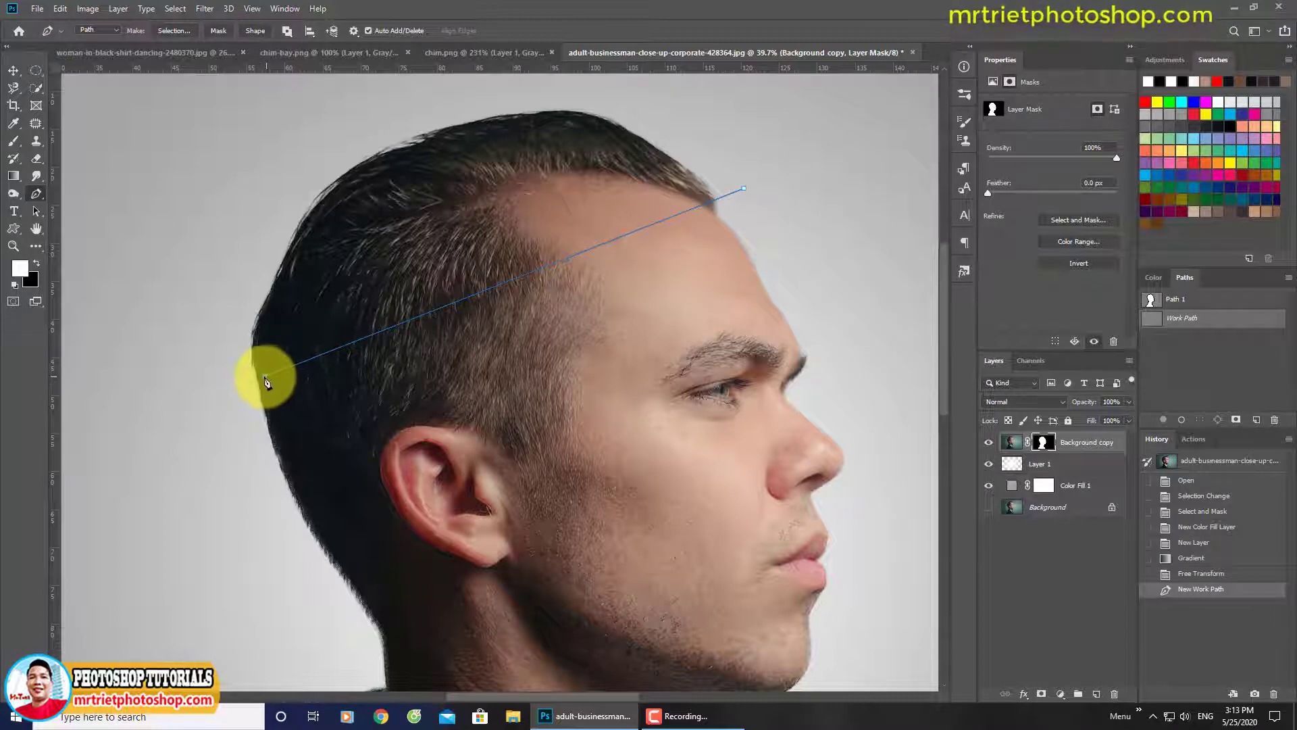
{"action": "mouse_move", "coordinate": [265, 382]}
{"action": "left_mouse_down"}
{"action": "mouse_move", "coordinate": [647, 333]}
{"action": "mouse_move", "coordinate": [477, 371]}
{"action": "left_mouse_up"}
{"action": "scroll", "coordinate": [333, 289], "scroll_direction": "down", "scroll_amount": 1}
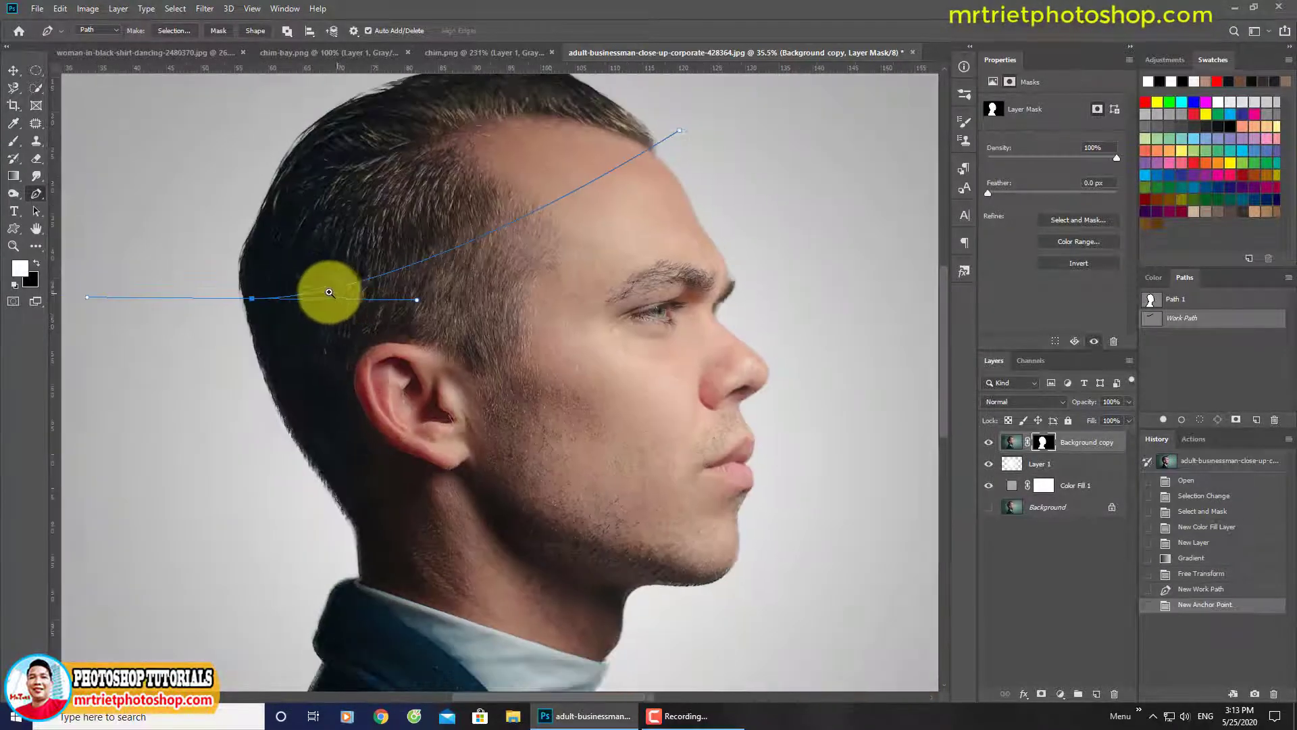
{"action": "scroll", "coordinate": [379, 275], "scroll_direction": "down", "scroll_amount": 1}
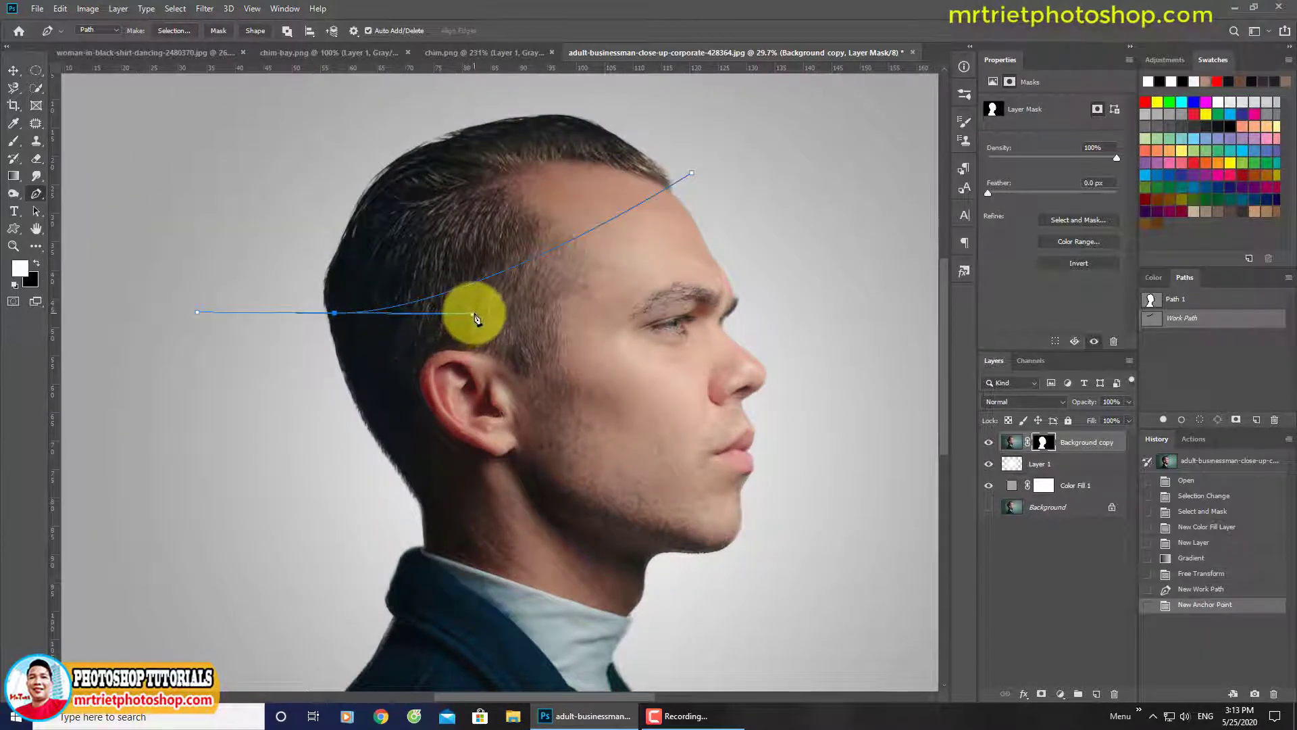
{"action": "left_click", "coordinate": [334, 313], "text": "alt"}
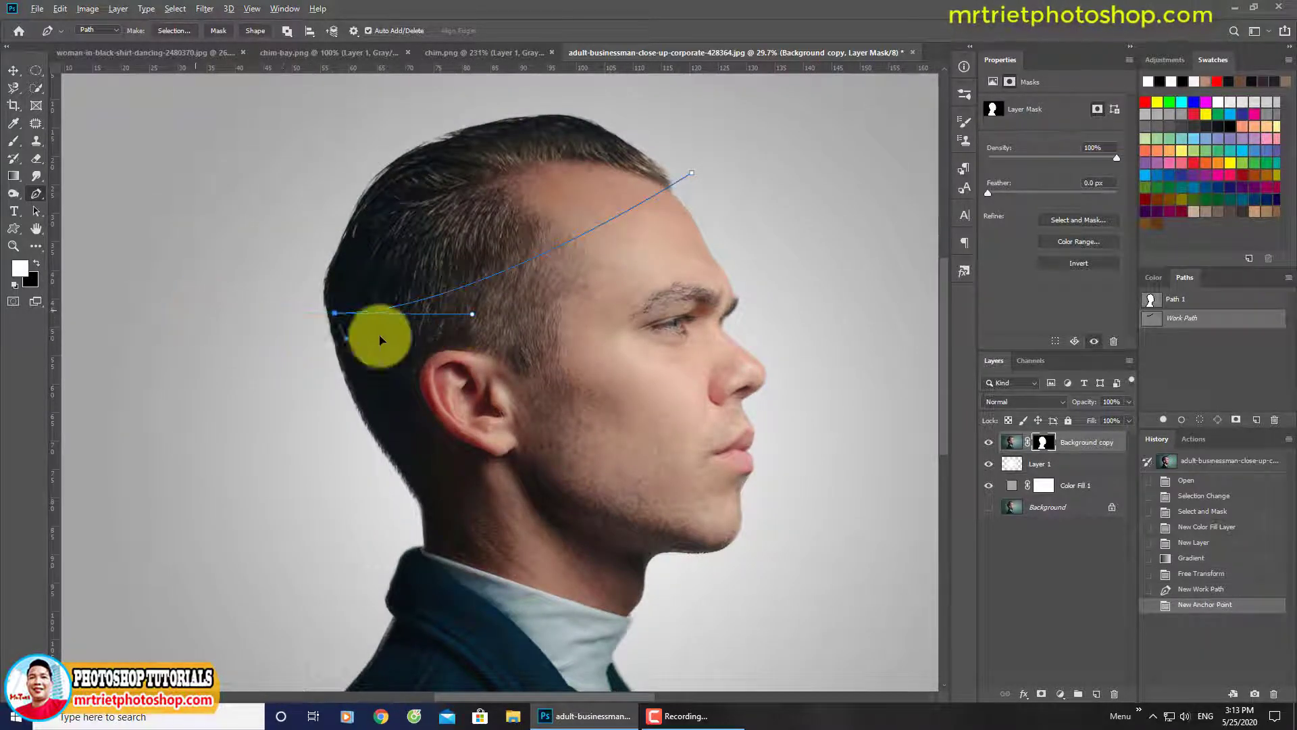
{"action": "left_click_drag", "start_coordinate": [491, 326], "coordinate": [493, 324]}
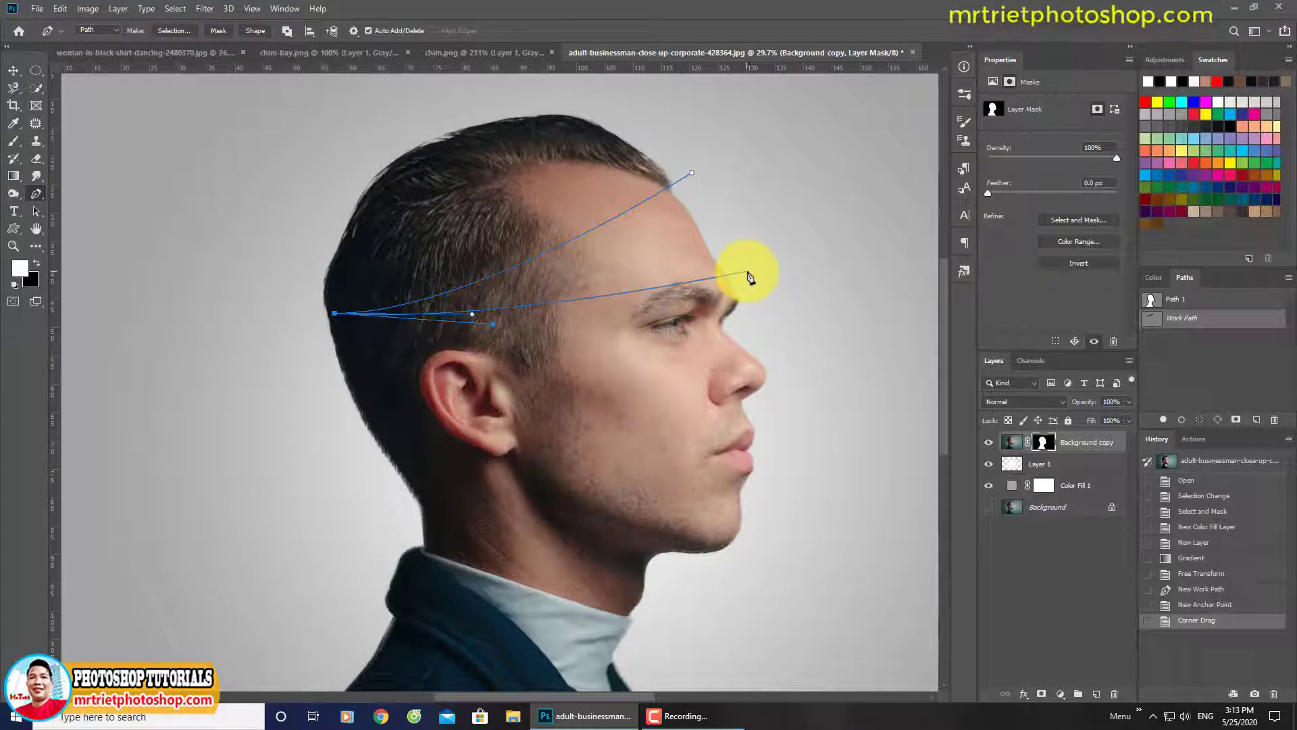
{"action": "left_click_drag", "start_coordinate": [747, 272], "coordinate": [801, 248]}
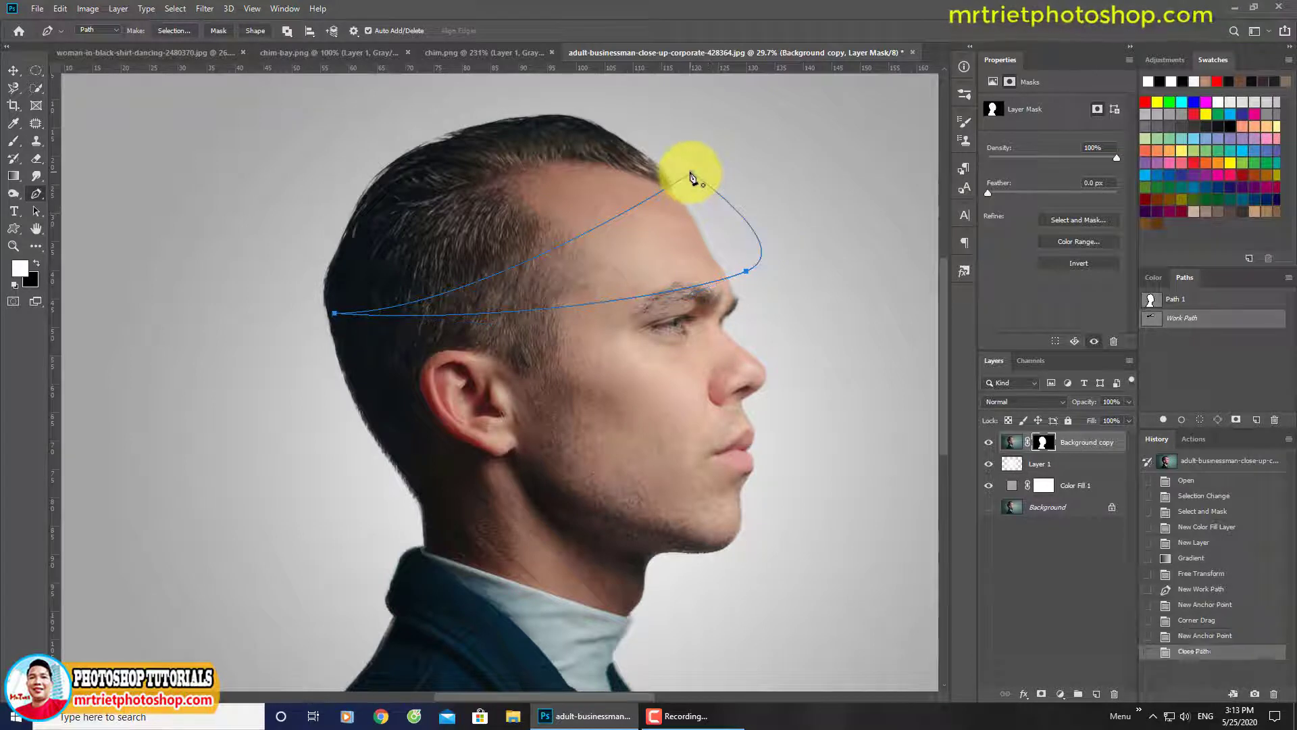
Load the wedge as a feathered selection, delete it from the mask, and deselect
{"action": "key", "text": "ctrl+Return"}
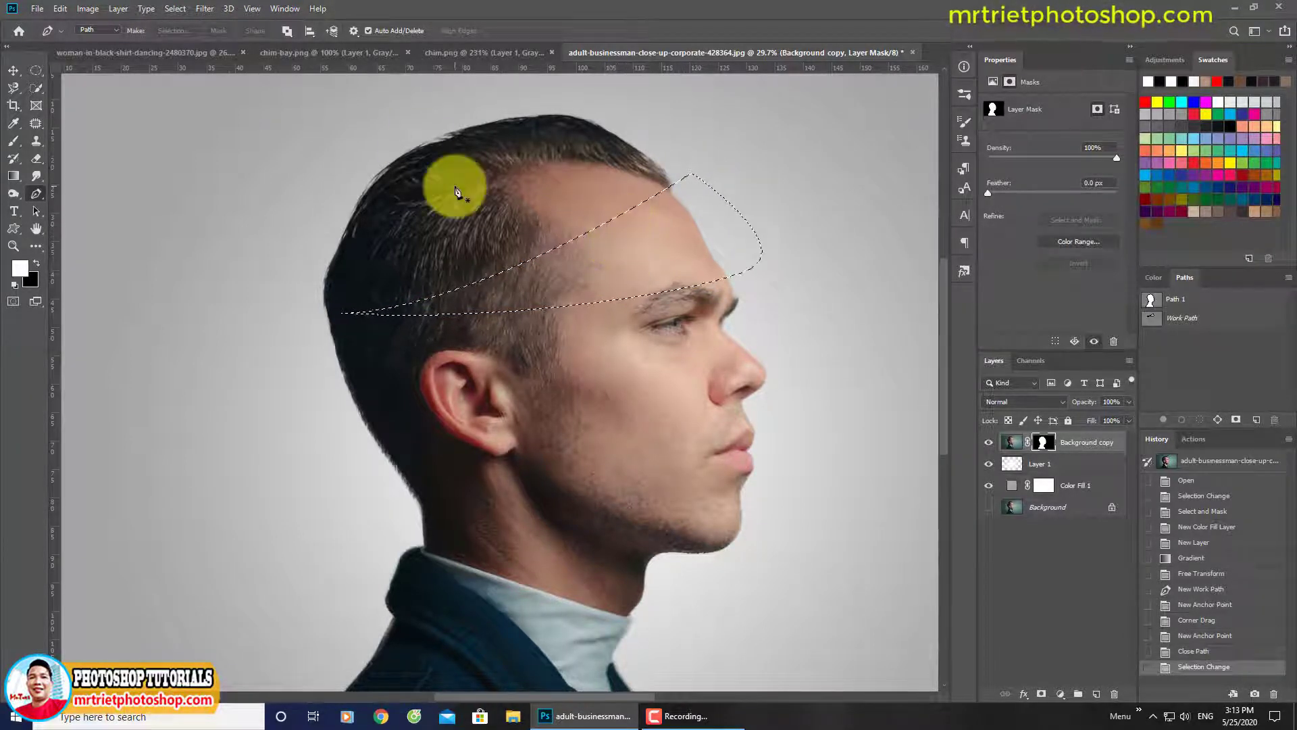
{"action": "left_click", "coordinate": [181, 10]}
{"action": "mouse_move", "coordinate": [205, 8]}
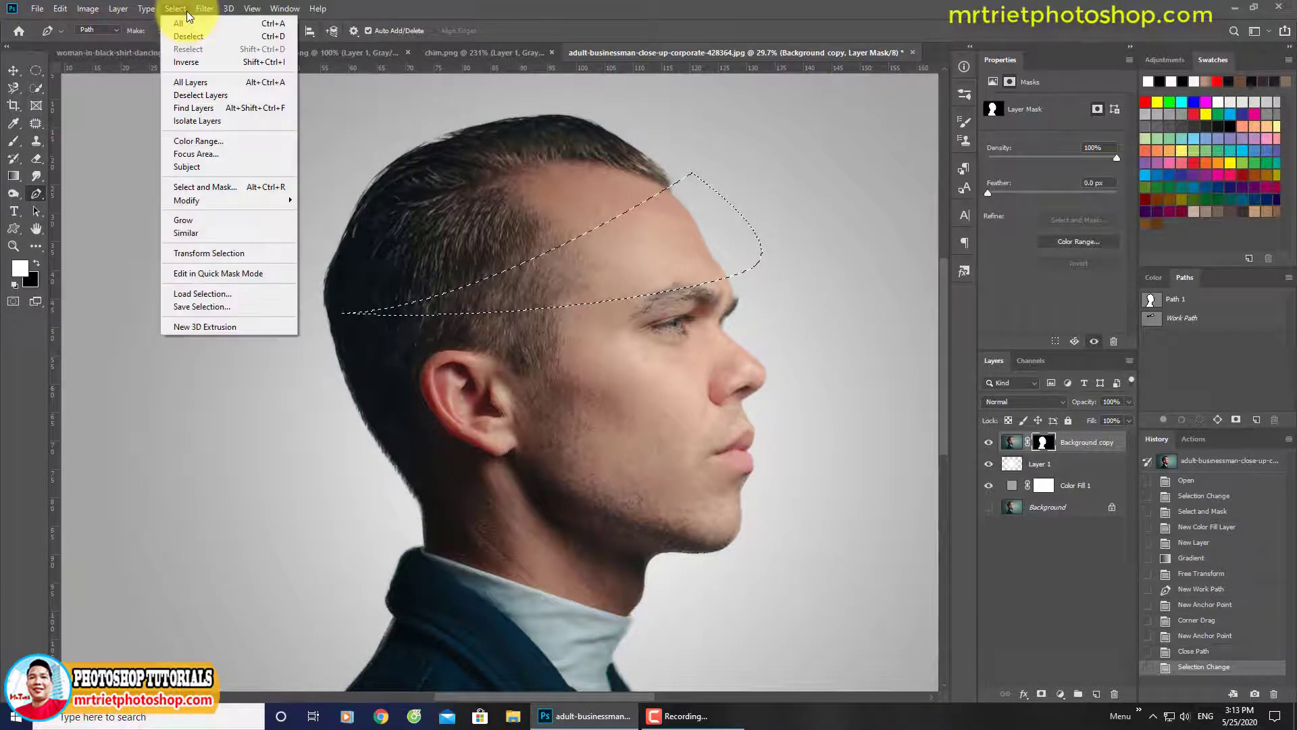
{"action": "key", "text": "Escape"}
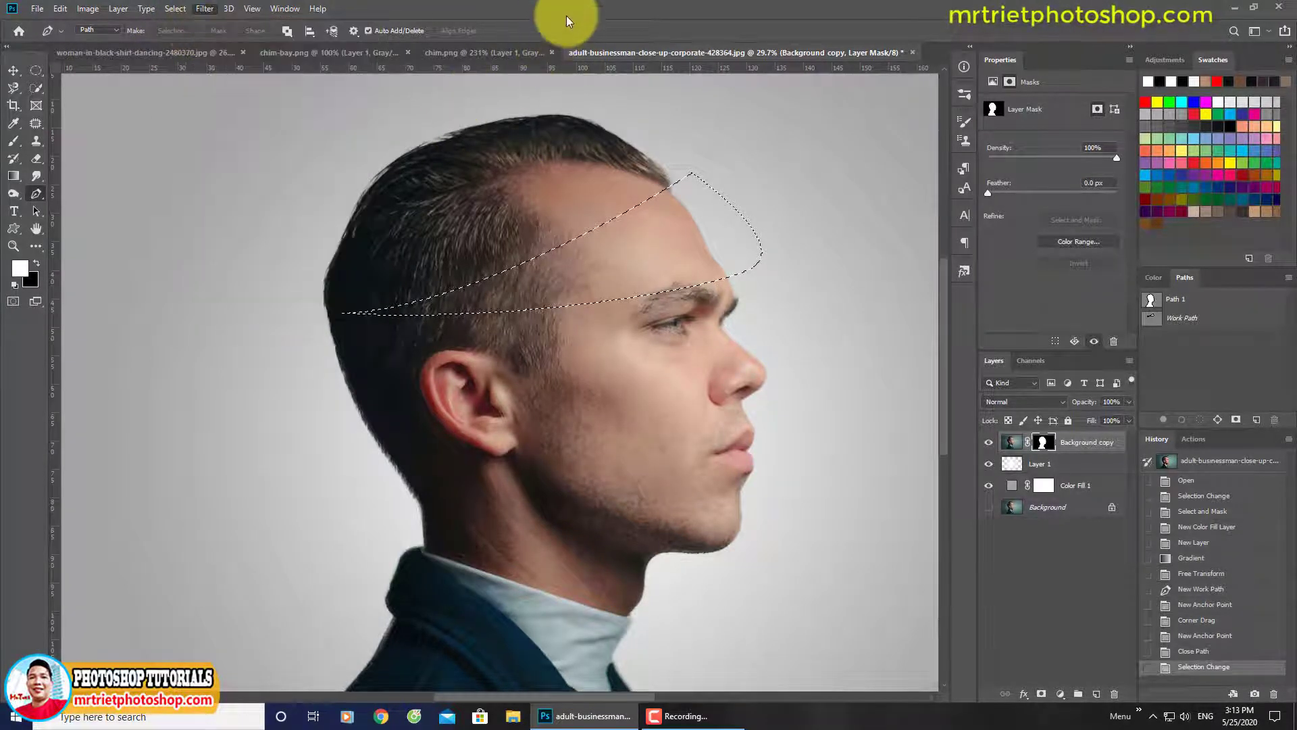
{"action": "key", "text": "shift+F6"}
{"action": "key", "text": "Return"}
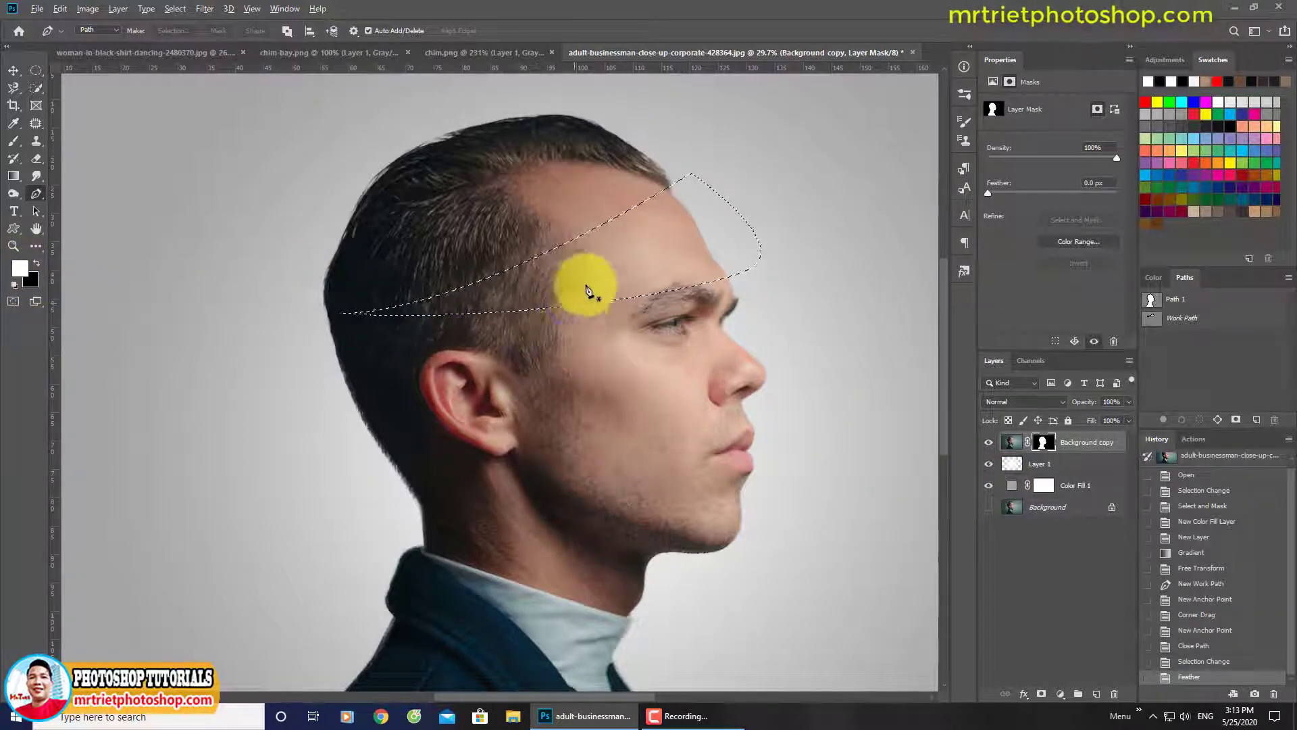
{"action": "key", "text": "Delete"}
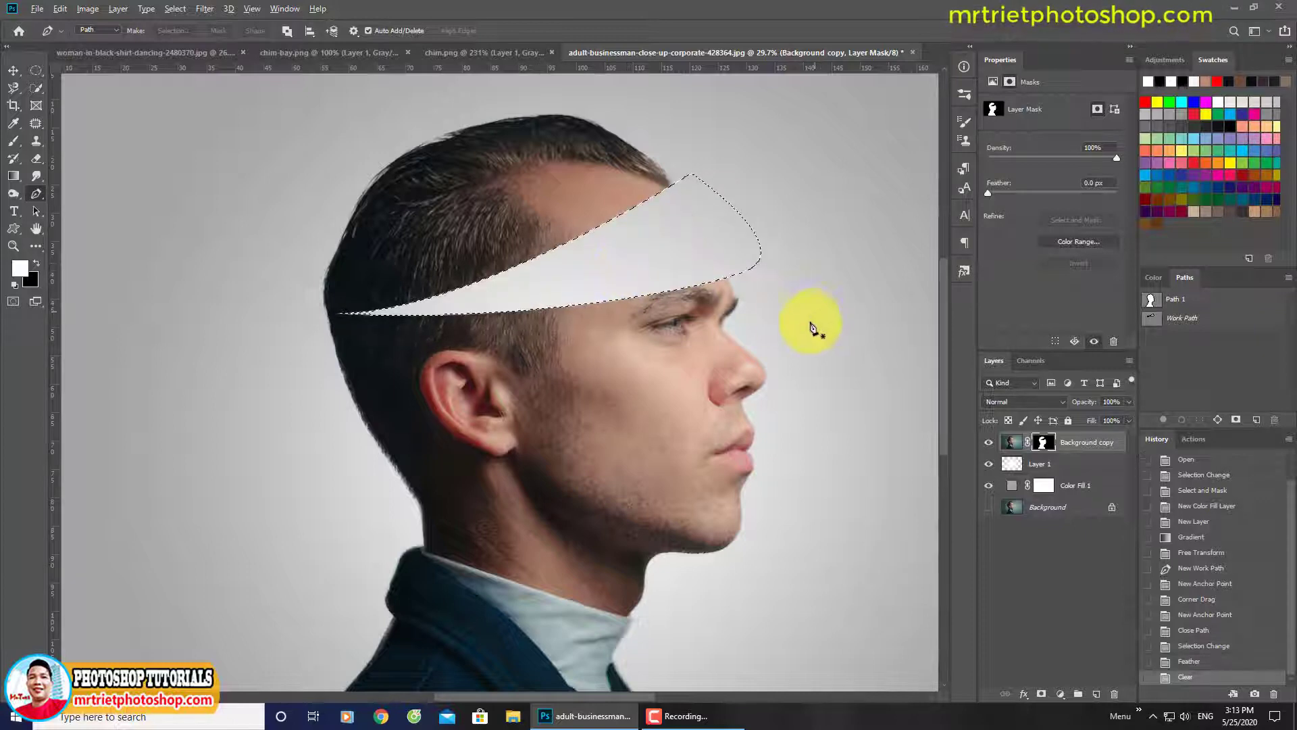
{"action": "key", "text": "ctrl+d"}
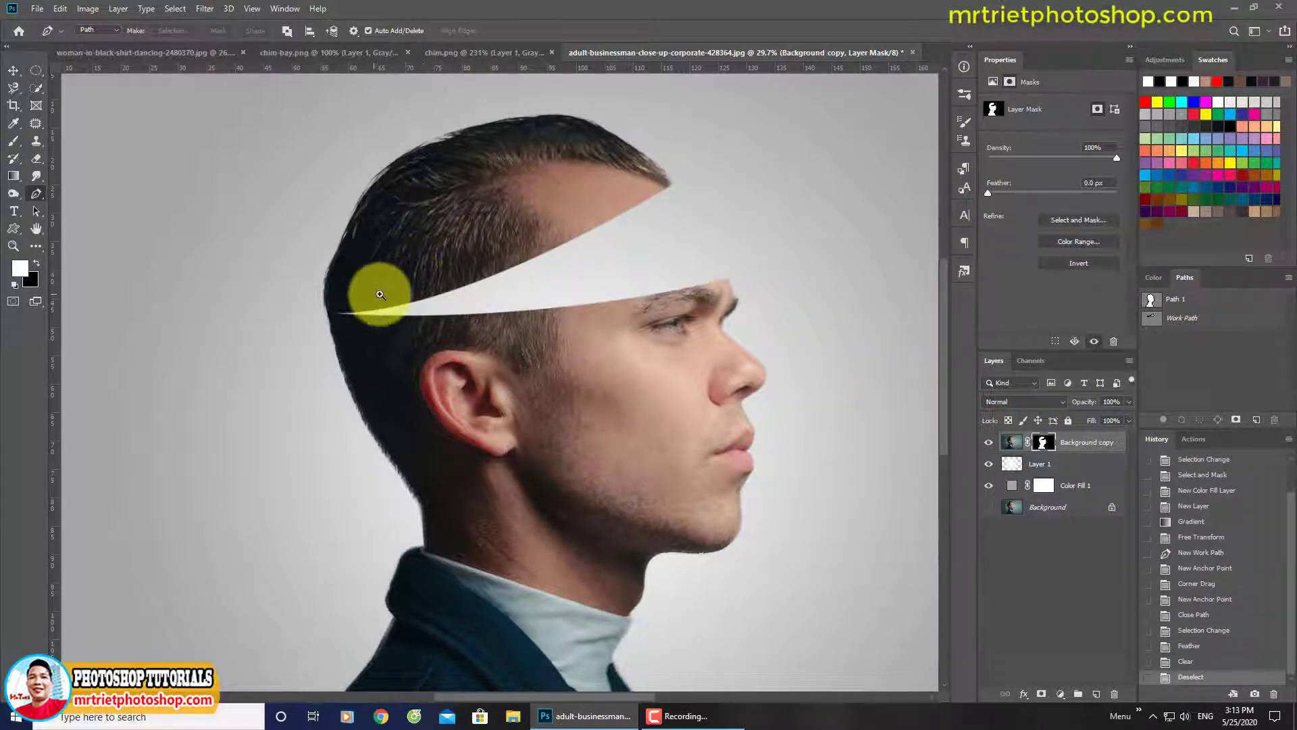
Draw a curved lens-shaped path along the forehead cut and load it as a selection
{"action": "left_click", "coordinate": [356, 307]}
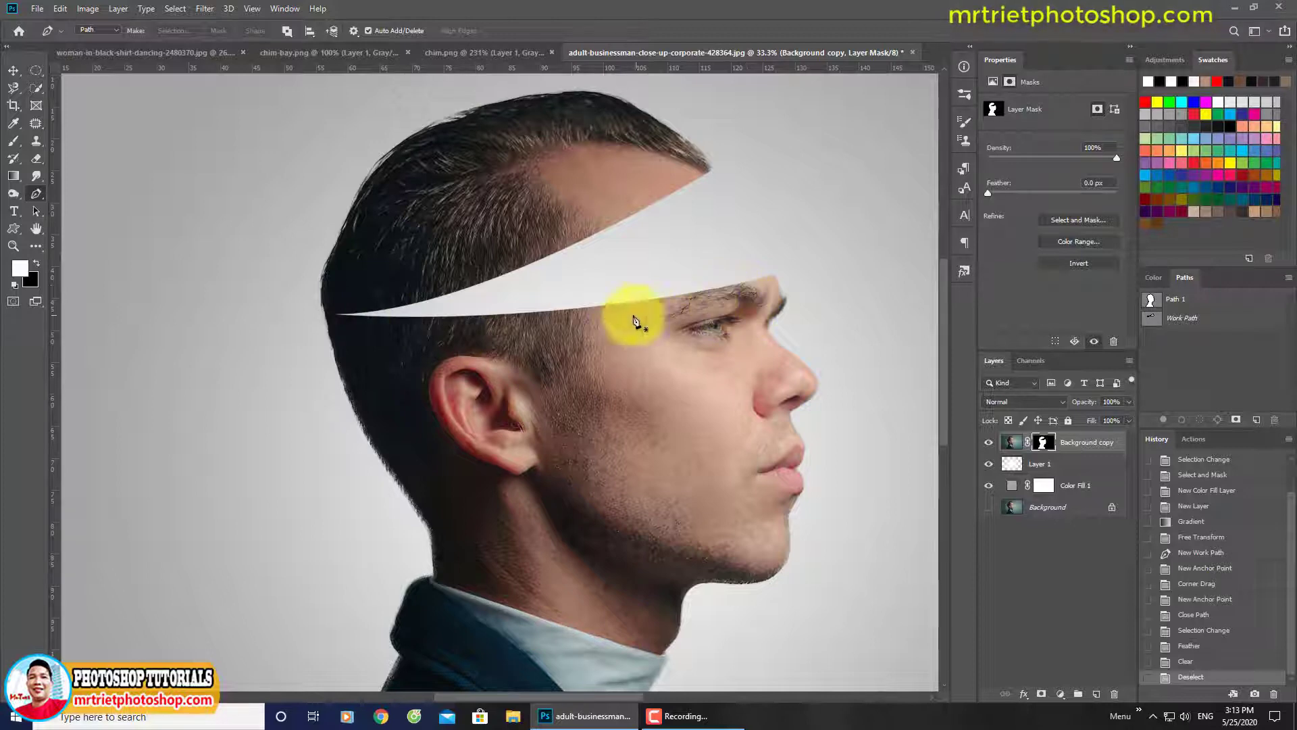
{"action": "left_click", "coordinate": [333, 315]}
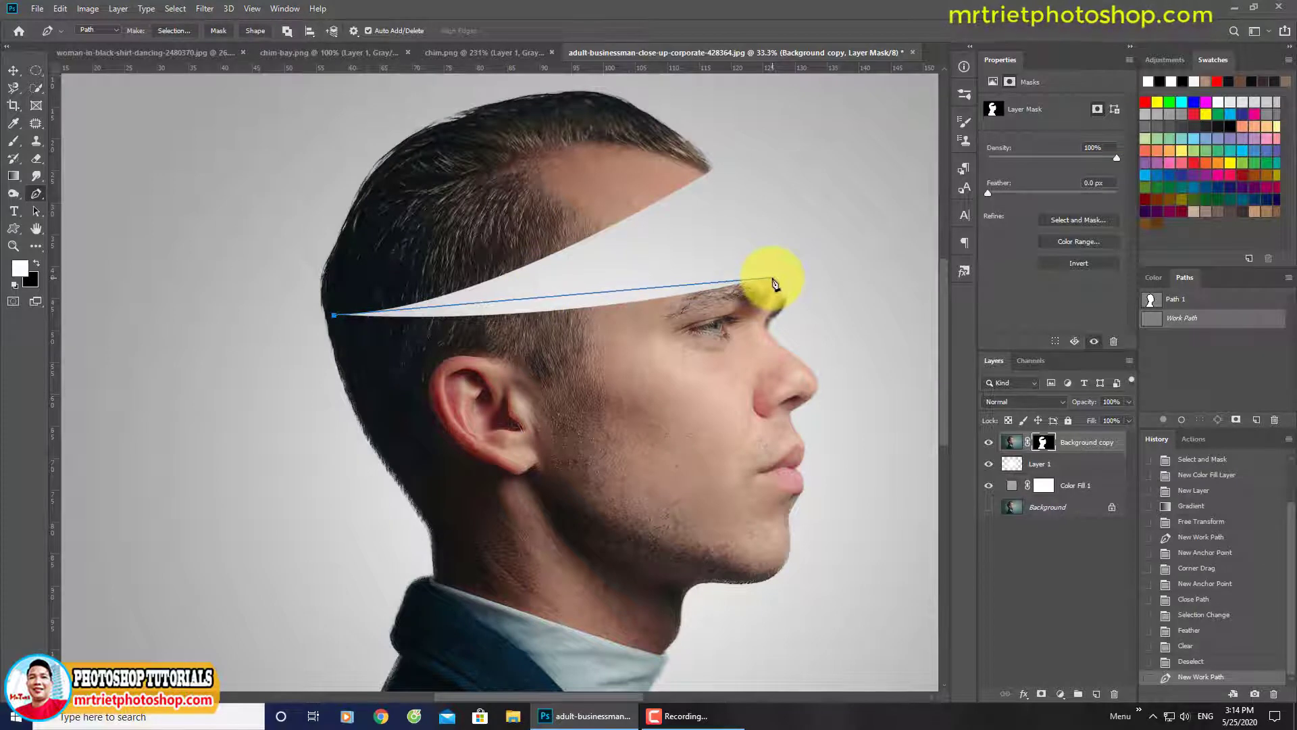
{"action": "left_click_drag", "start_coordinate": [775, 284], "coordinate": [683, 349]}
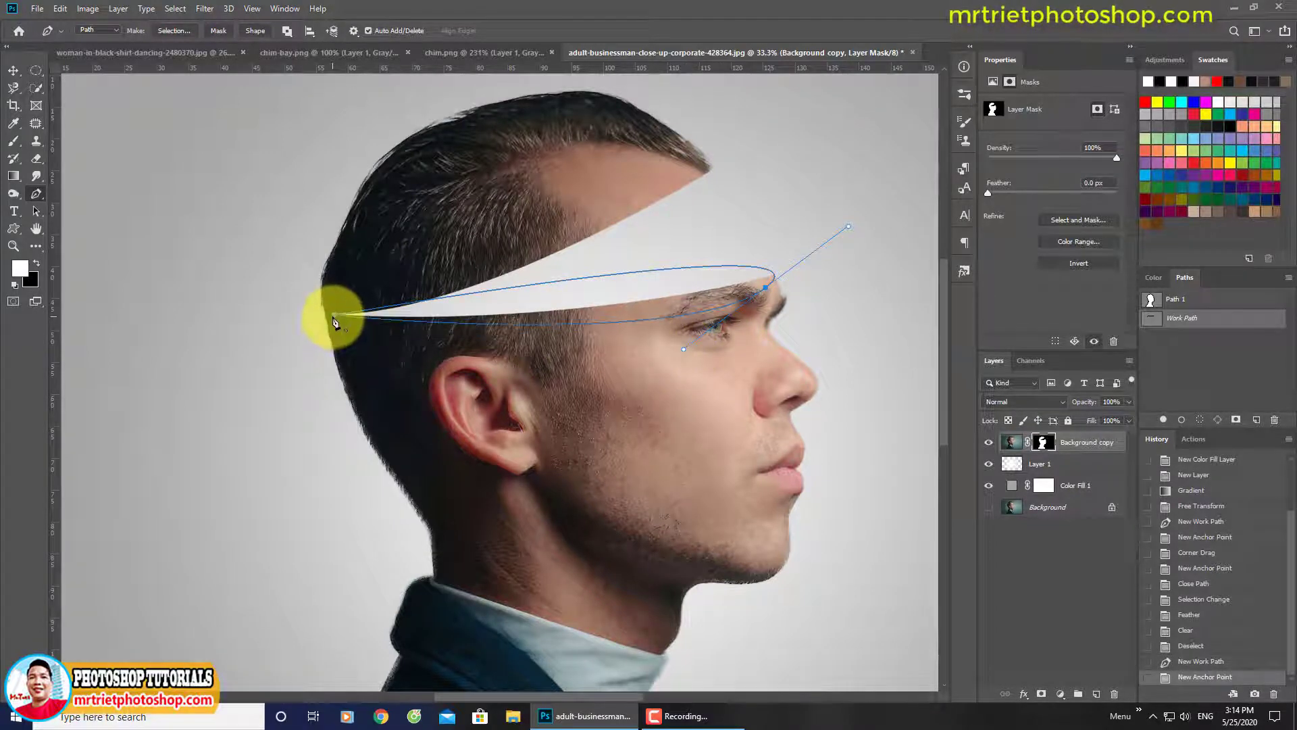
{"action": "left_click_drag", "start_coordinate": [335, 318], "coordinate": [302, 289]}
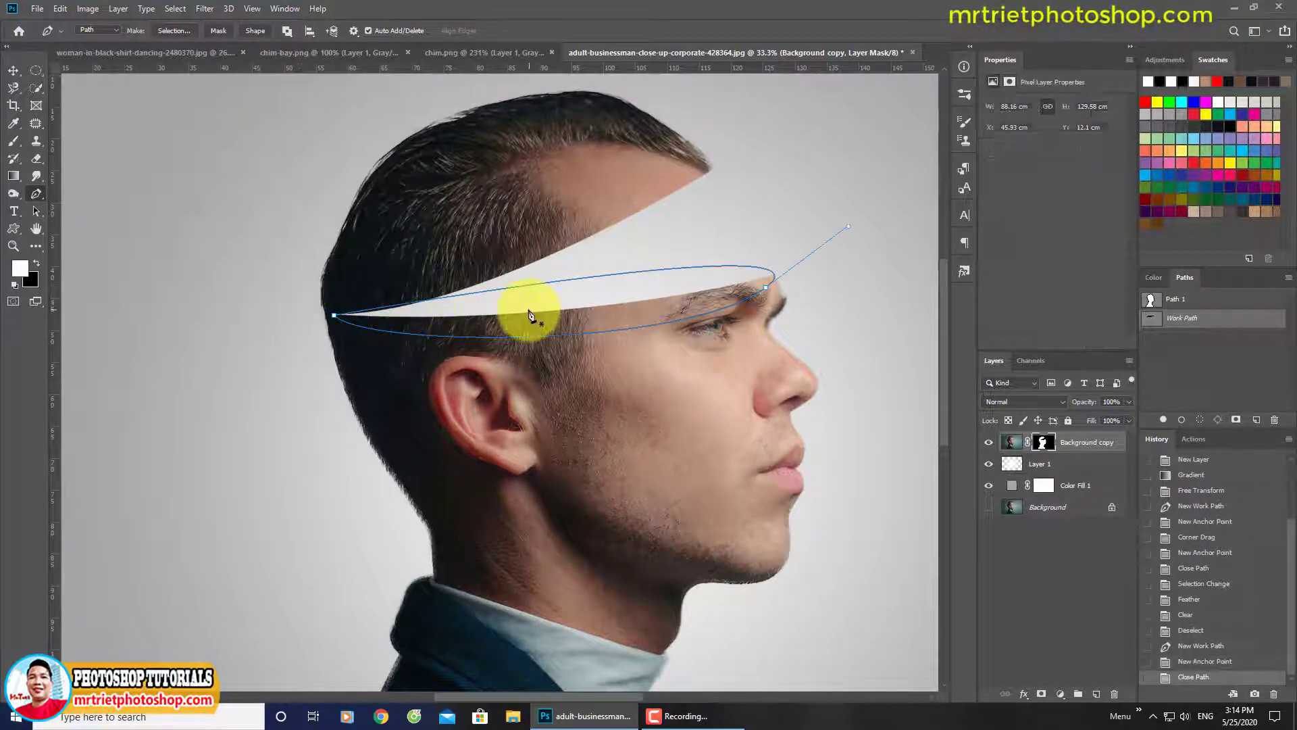
{"action": "left_click_drag", "start_coordinate": [498, 296], "coordinate": [493, 273]}
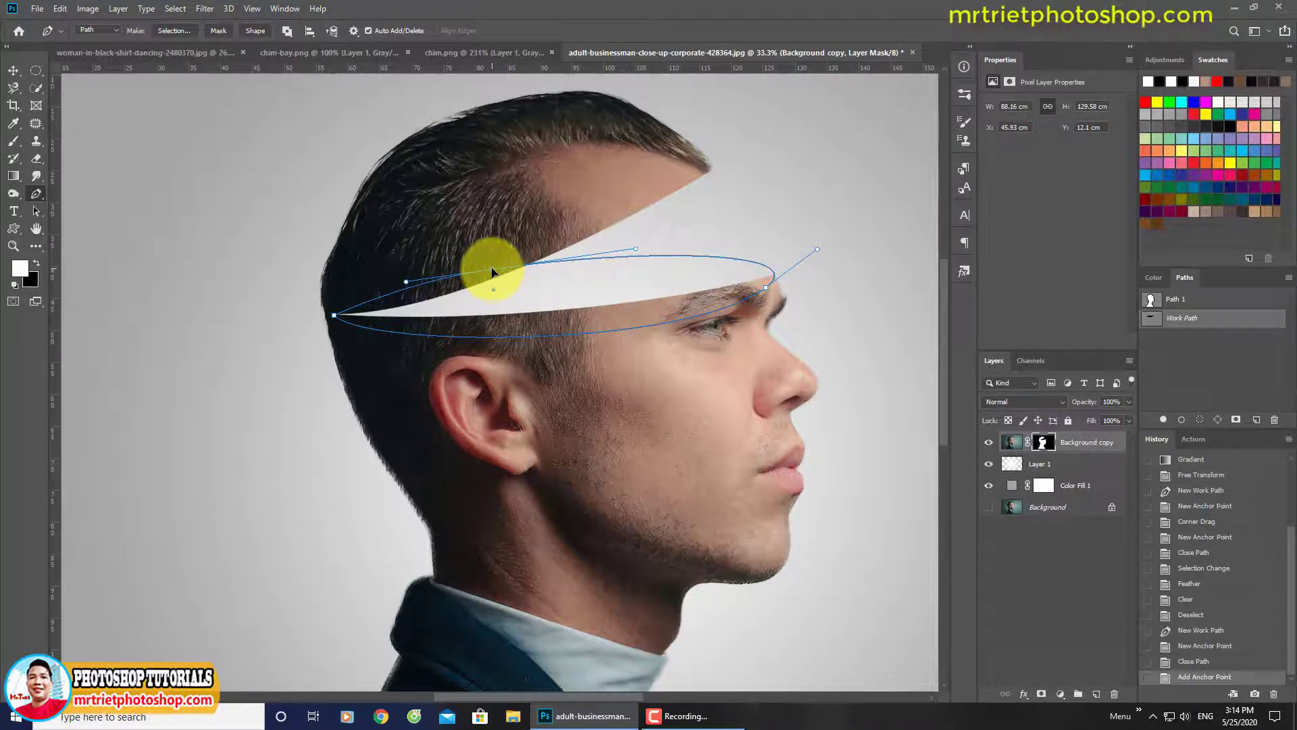
{"action": "left_click_drag", "start_coordinate": [492, 273], "coordinate": [493, 268]}
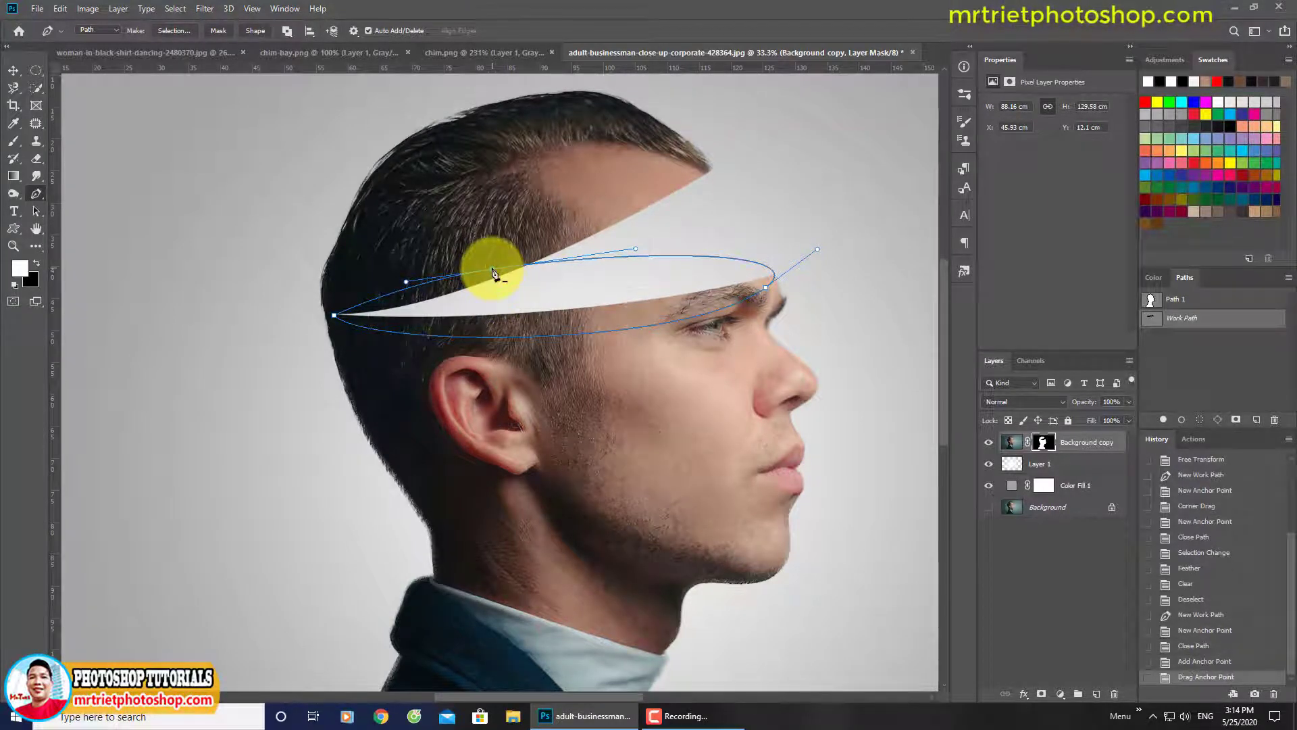
{"action": "key", "text": "ctrl+Return"}
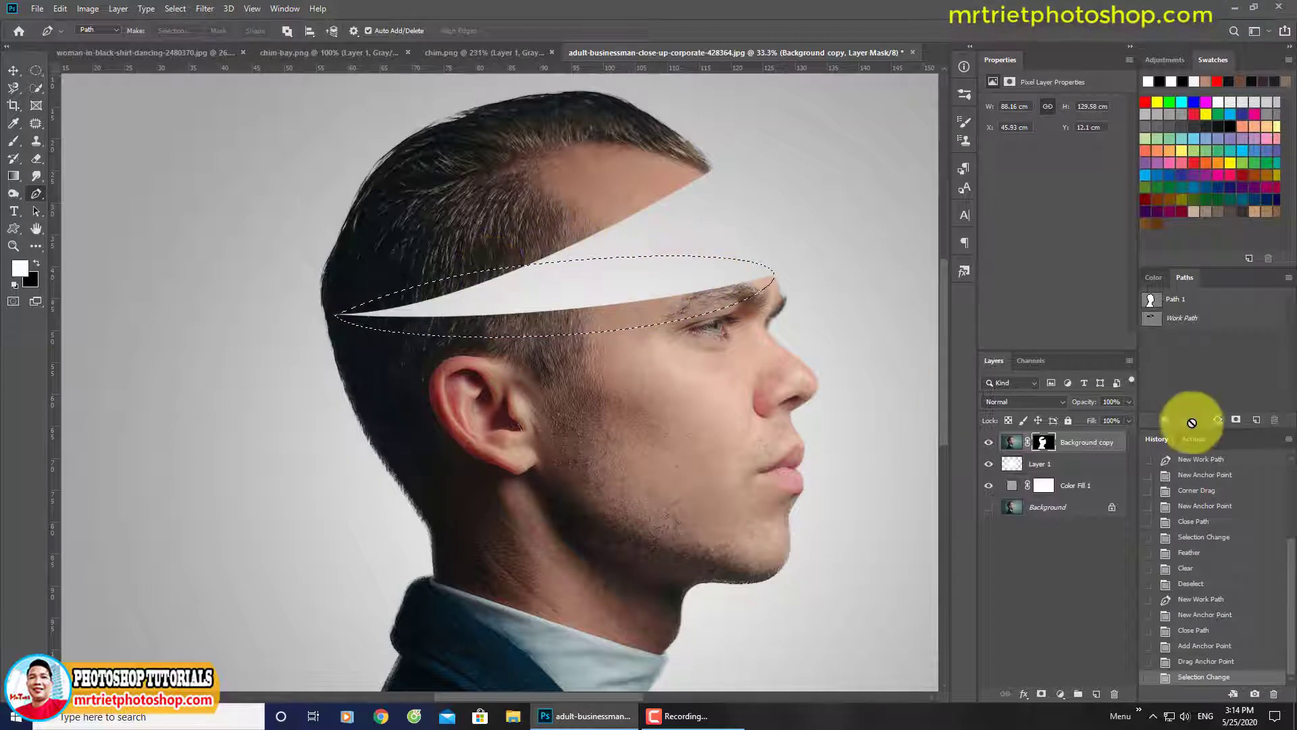
On a new layer, fill the 0.5 px feathered band with a sampled forehead skin tone
{"action": "left_click", "coordinate": [1072, 465]}
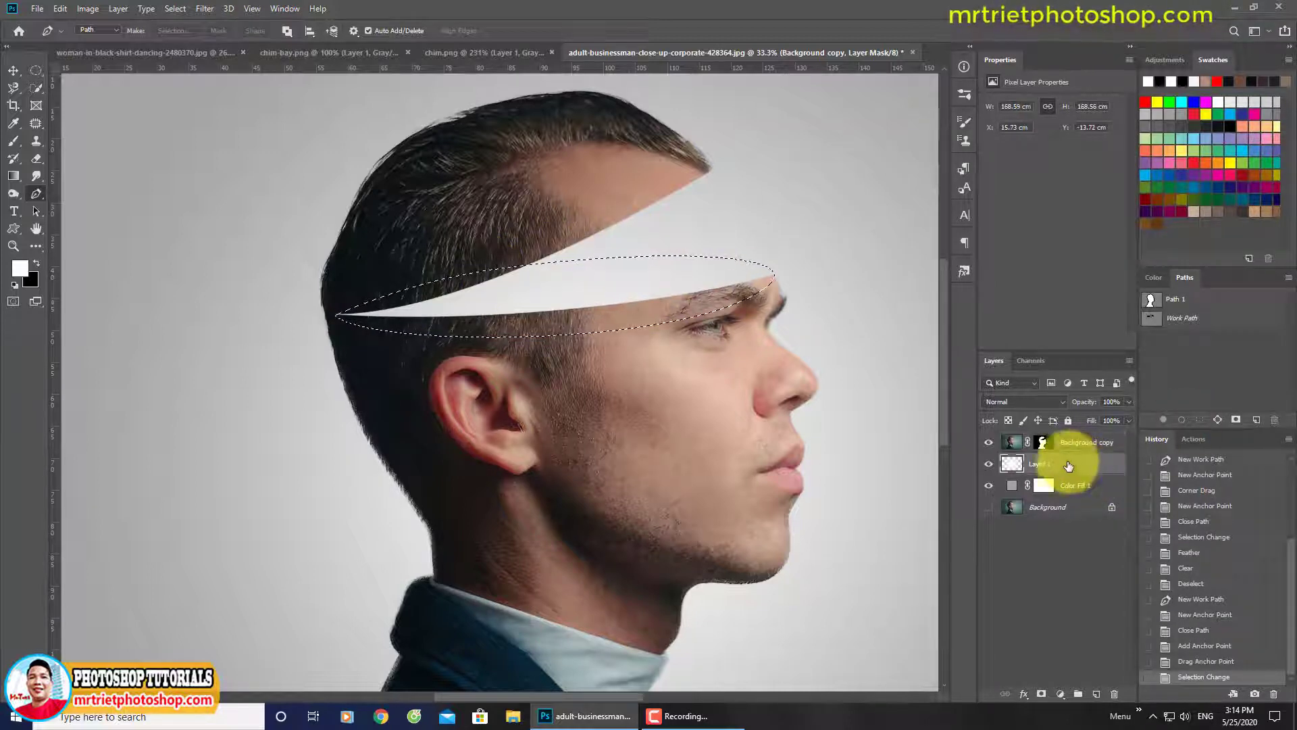
{"action": "left_click", "coordinate": [1098, 690]}
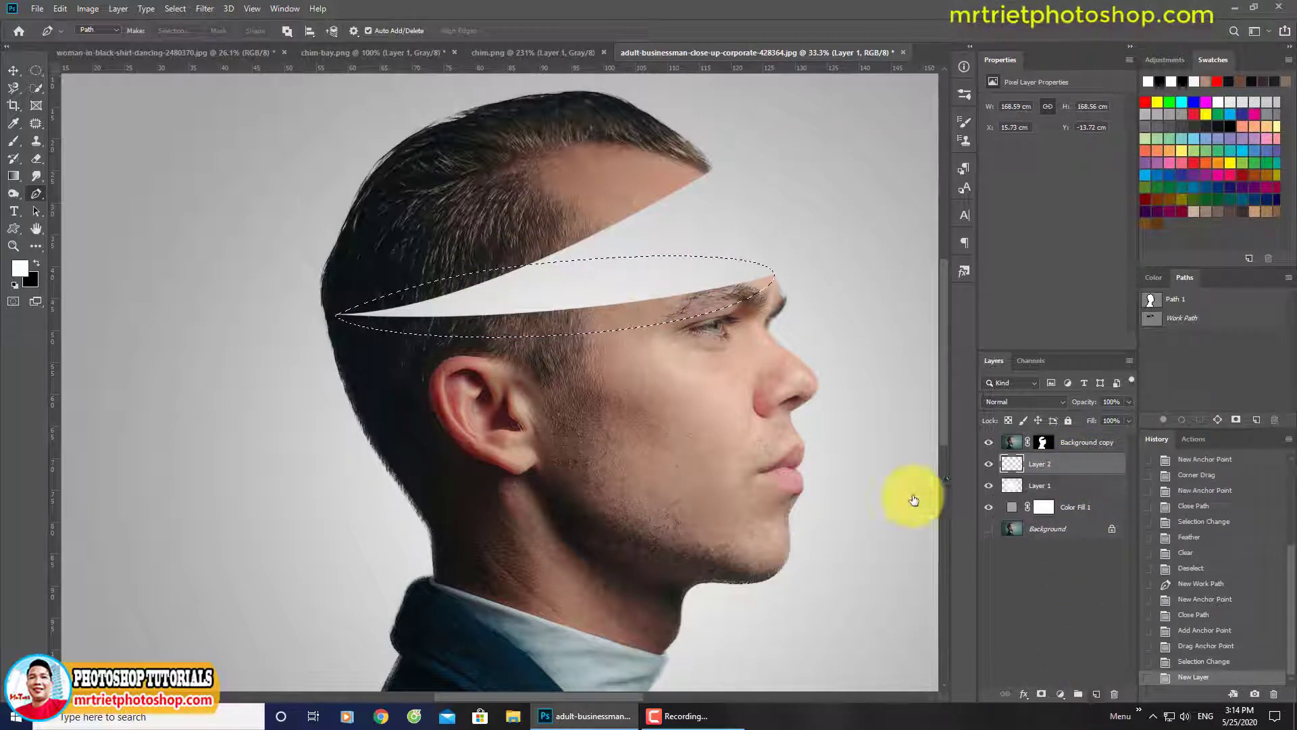
{"action": "left_click", "coordinate": [12, 122]}
{"action": "left_click", "coordinate": [621, 174]}
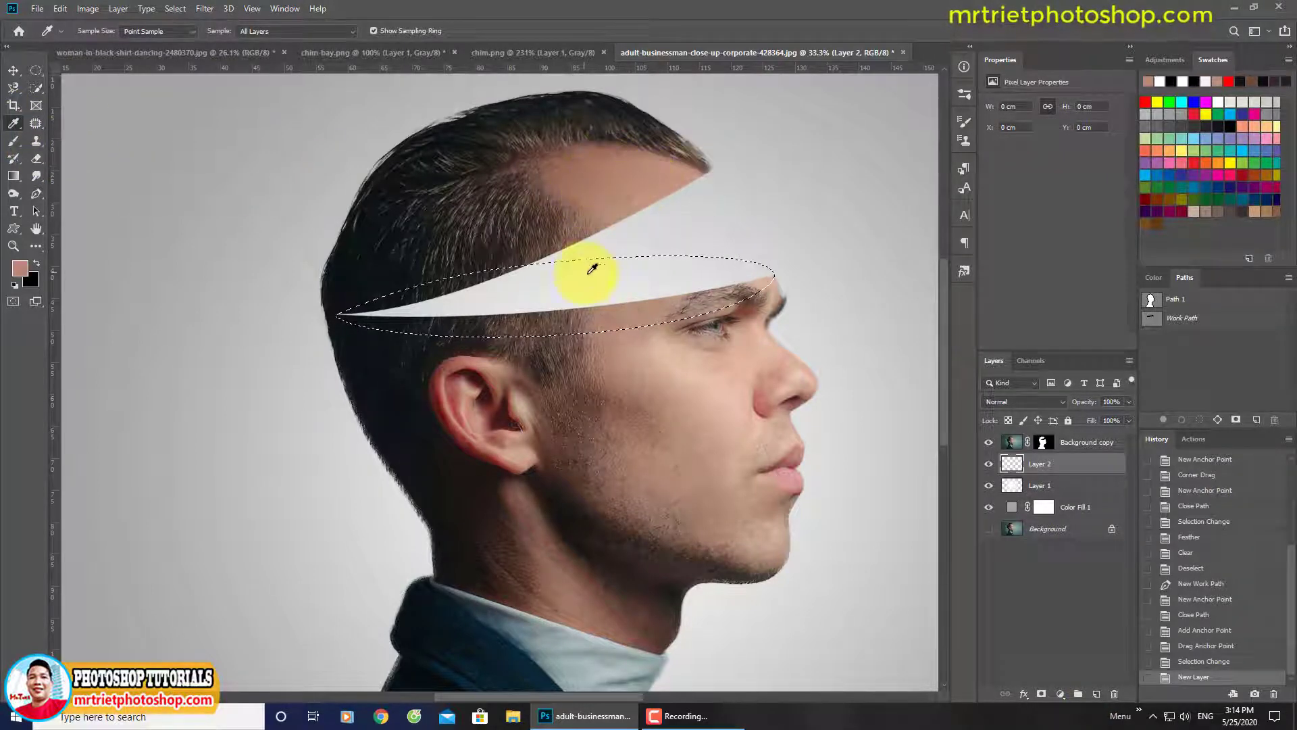
{"action": "key", "text": "shift+F6"}
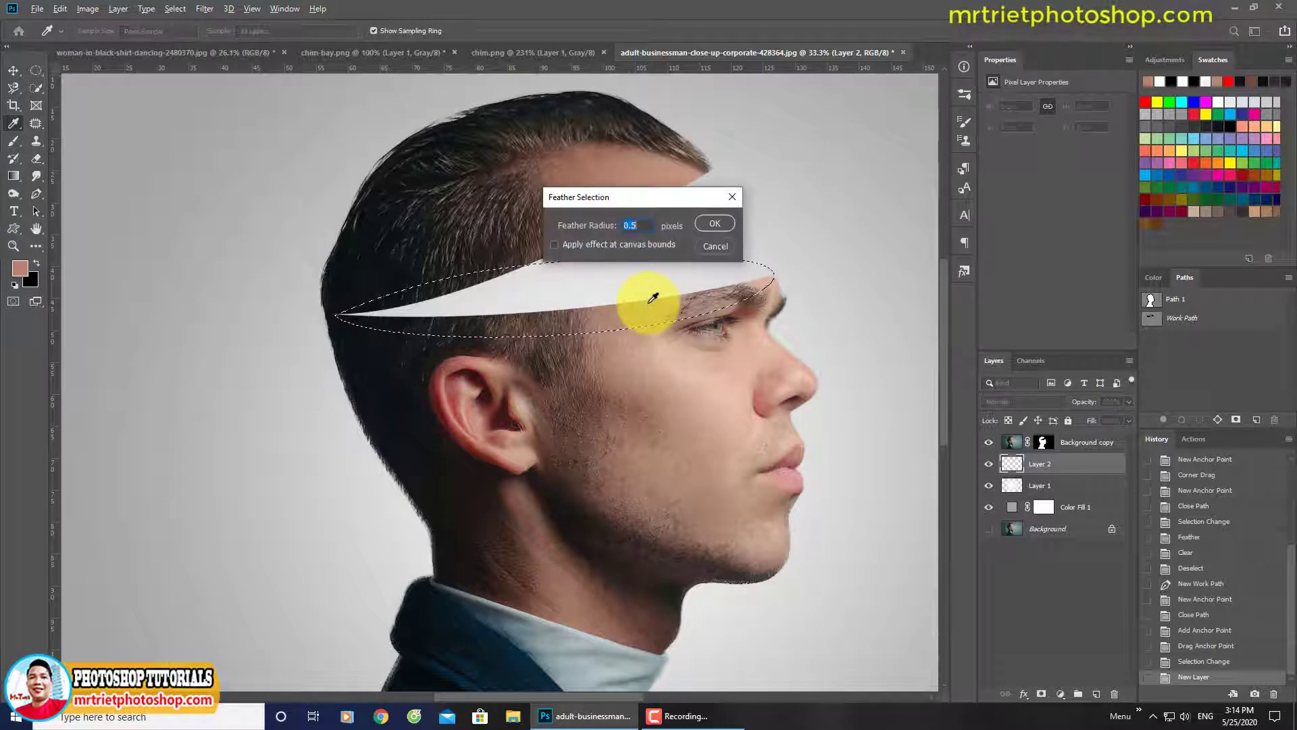
{"action": "key", "text": "Return"}
{"action": "key", "text": "alt+BackSpace"}
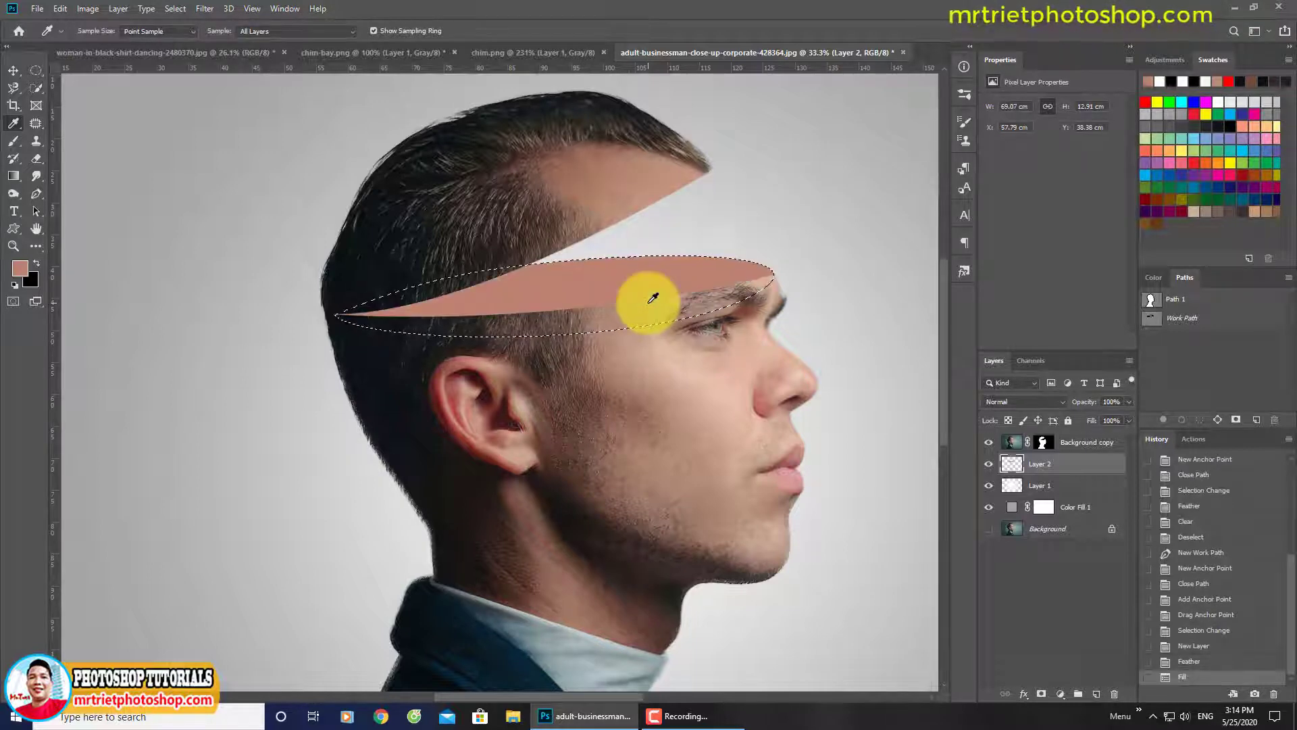
{"action": "key", "text": "ctrl+d"}
Brighten the skin-toned band with Levels, raising the midtone to 1.15
{"action": "scroll", "coordinate": [595, 301], "scroll_direction": "down", "scroll_amount": 2}
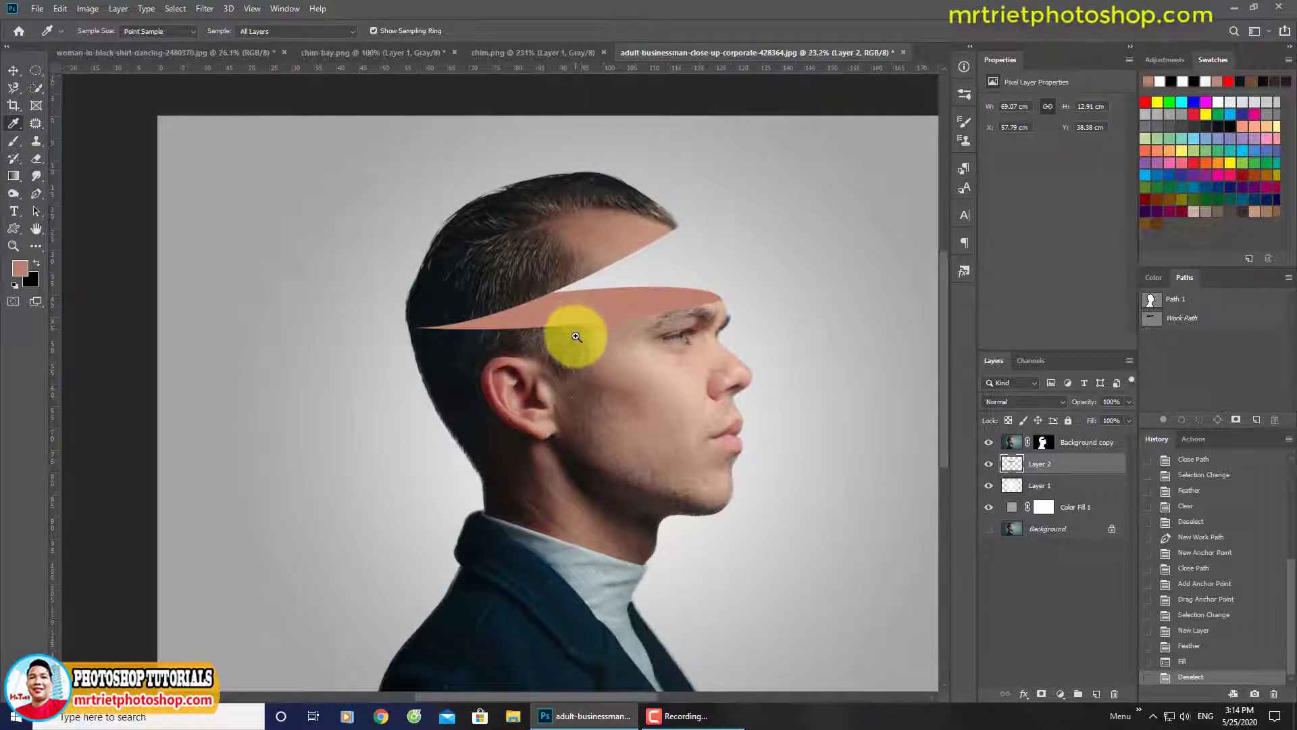
{"action": "scroll", "coordinate": [561, 302], "scroll_direction": "down", "scroll_amount": 2}
{"action": "scroll", "coordinate": [356, 256], "scroll_direction": "up", "scroll_amount": 2}
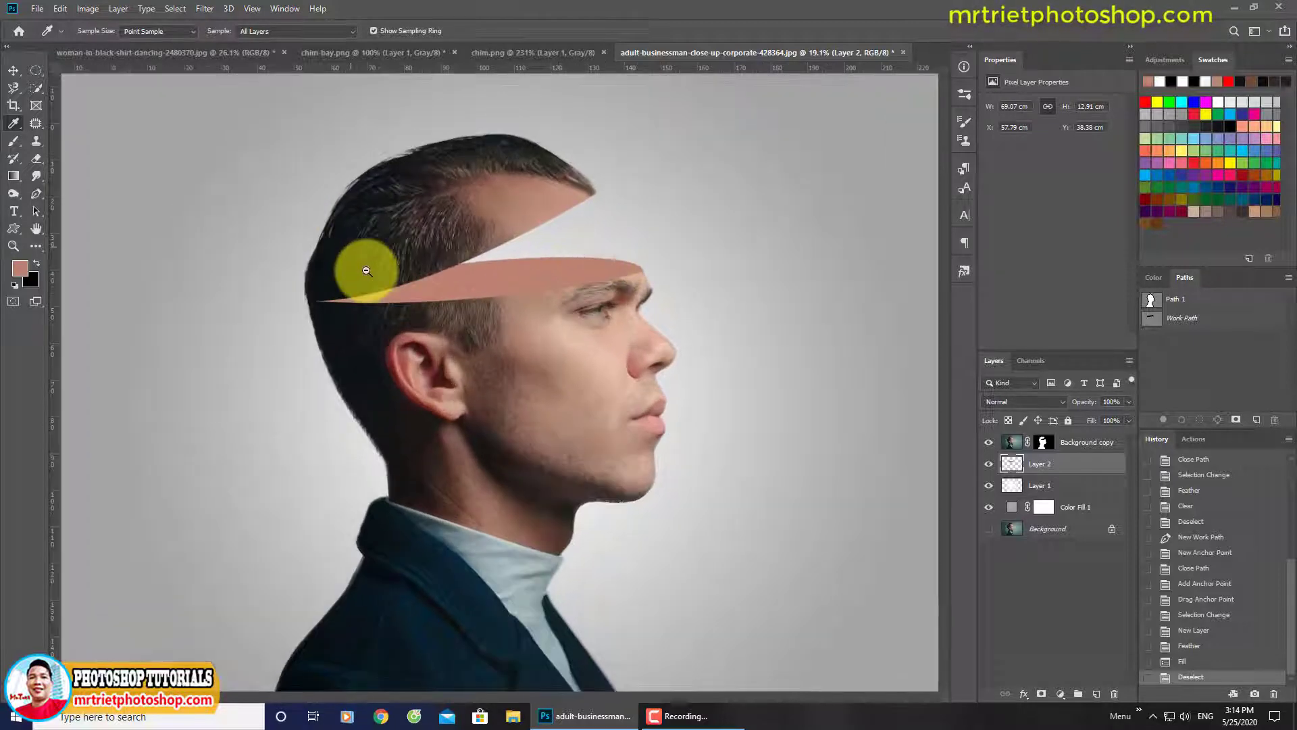
{"action": "scroll", "coordinate": [424, 258], "scroll_direction": "up", "scroll_amount": 2}
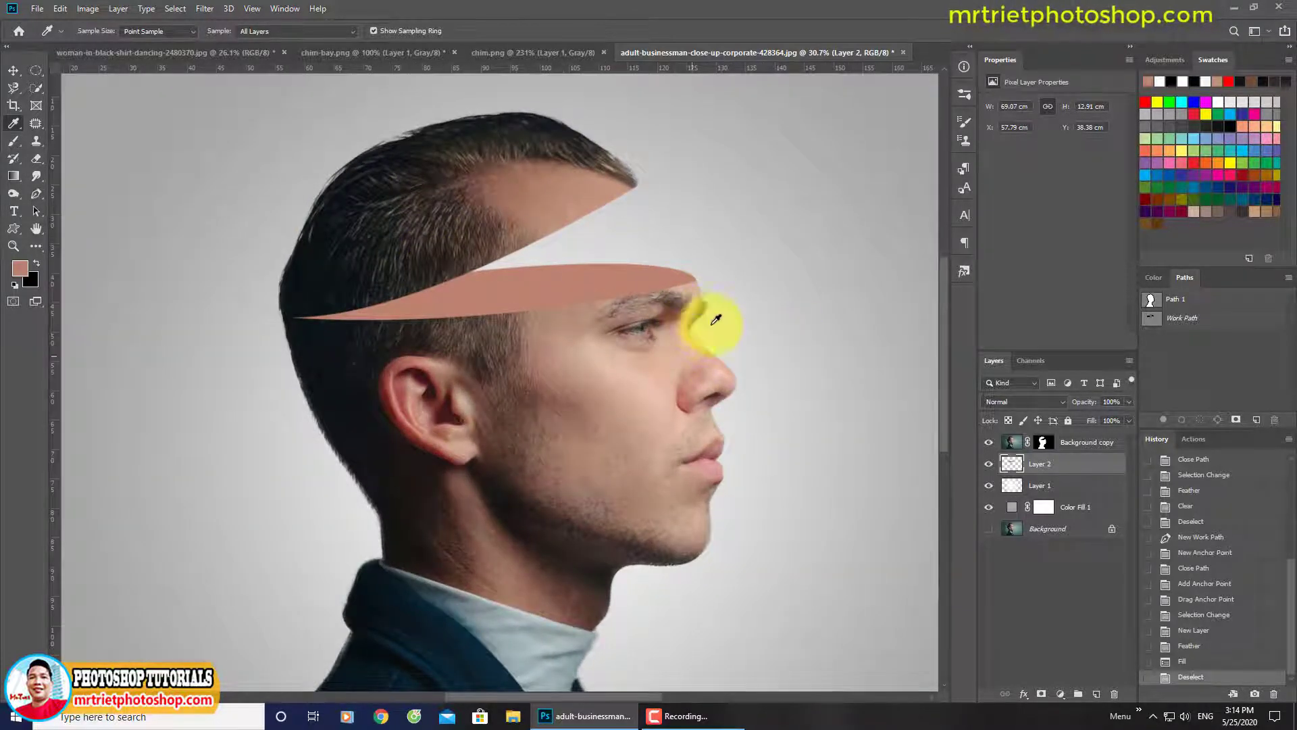
{"action": "key", "text": "ctrl+l"}
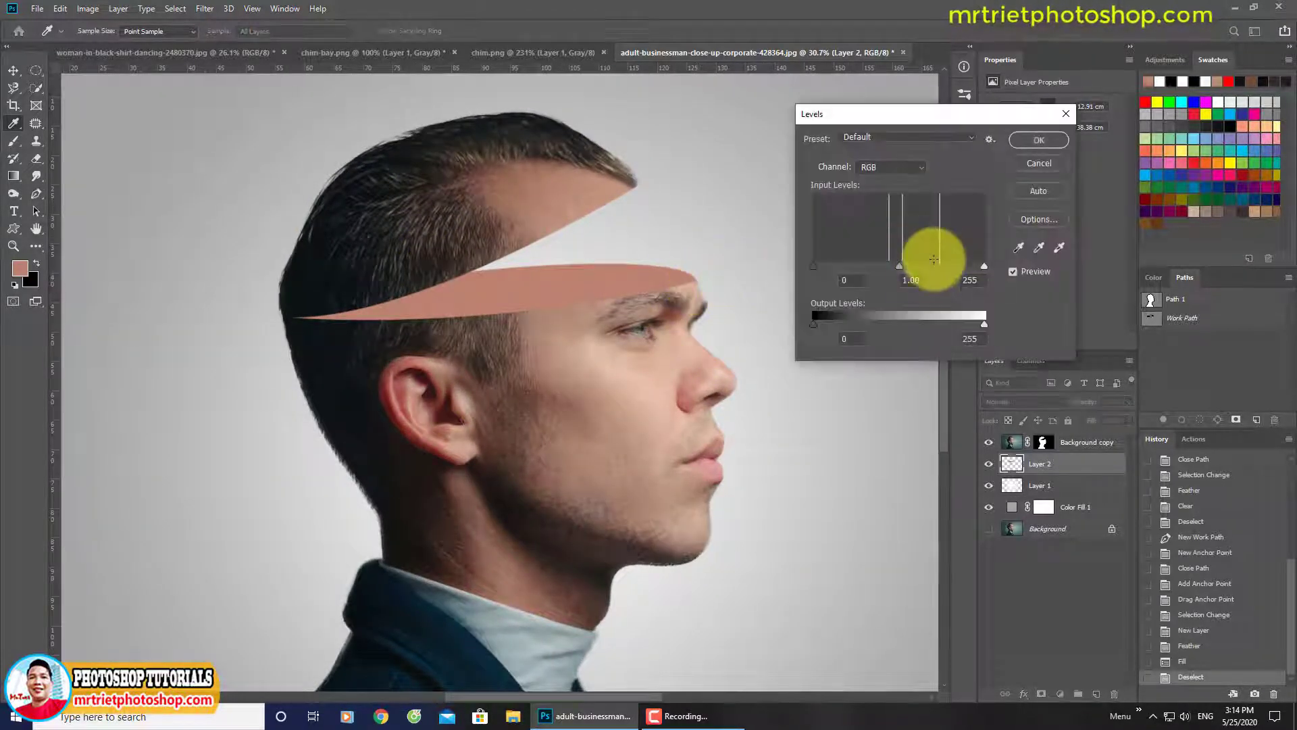
{"action": "left_click_drag", "start_coordinate": [899, 266], "coordinate": [890, 265]}
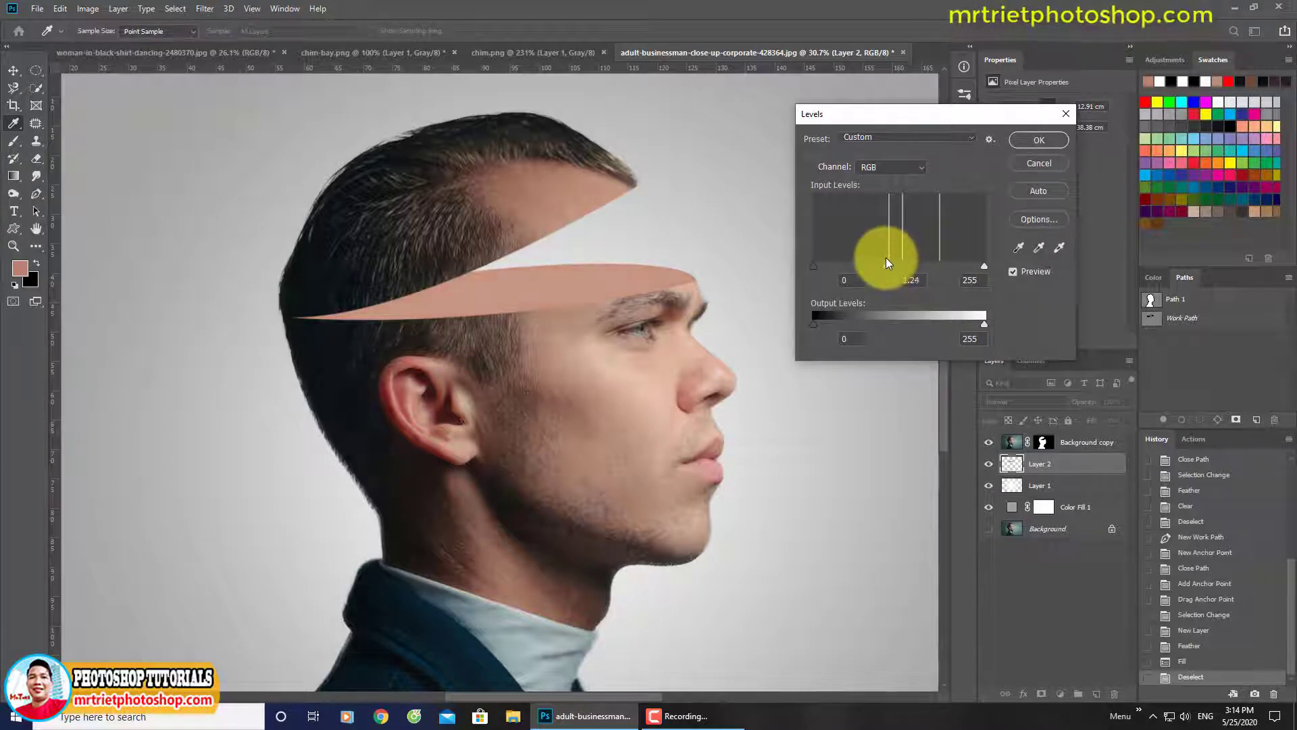
{"action": "key", "text": "Return"}
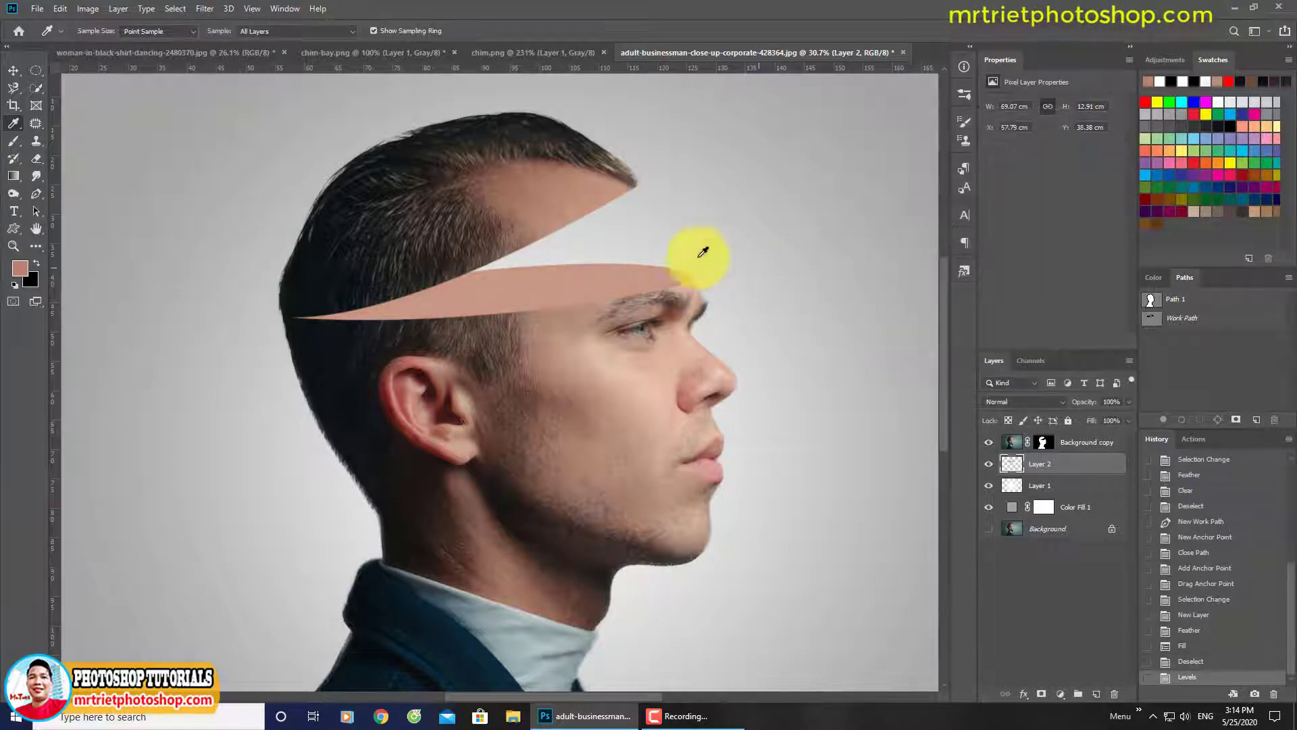
{"action": "key", "text": "ctrl+0"}
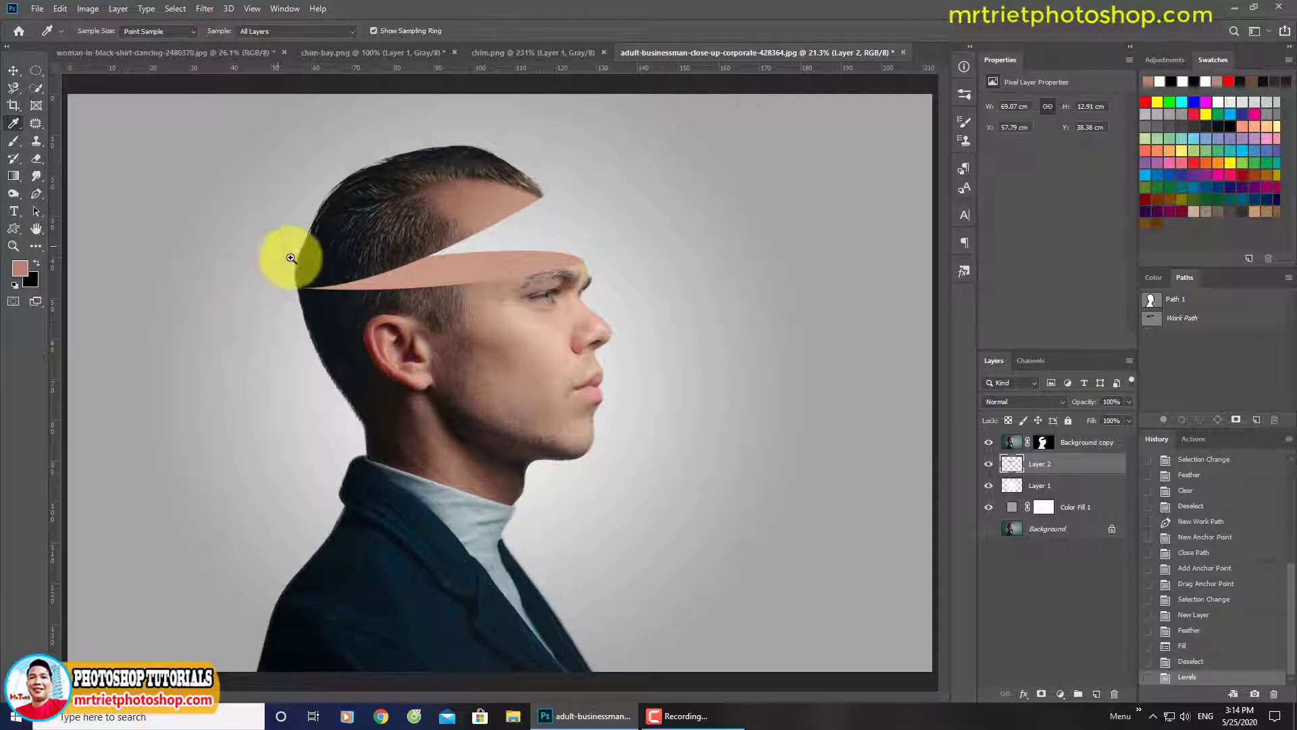
{"action": "scroll", "coordinate": [297, 267], "scroll_direction": "up", "scroll_amount": 2}
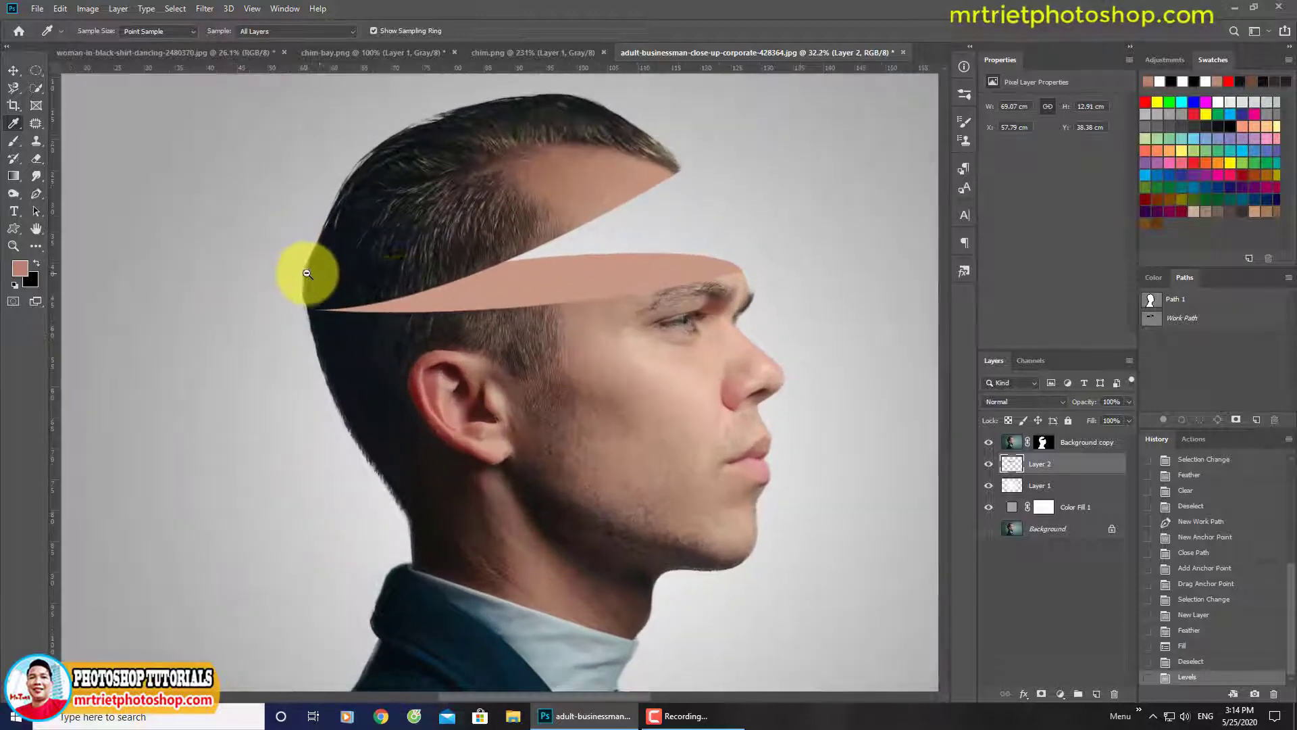
Fill a copy of Layer 2's band outline with black on a new layer
{"action": "left_click", "coordinate": [1012, 464], "text": "ctrl"}
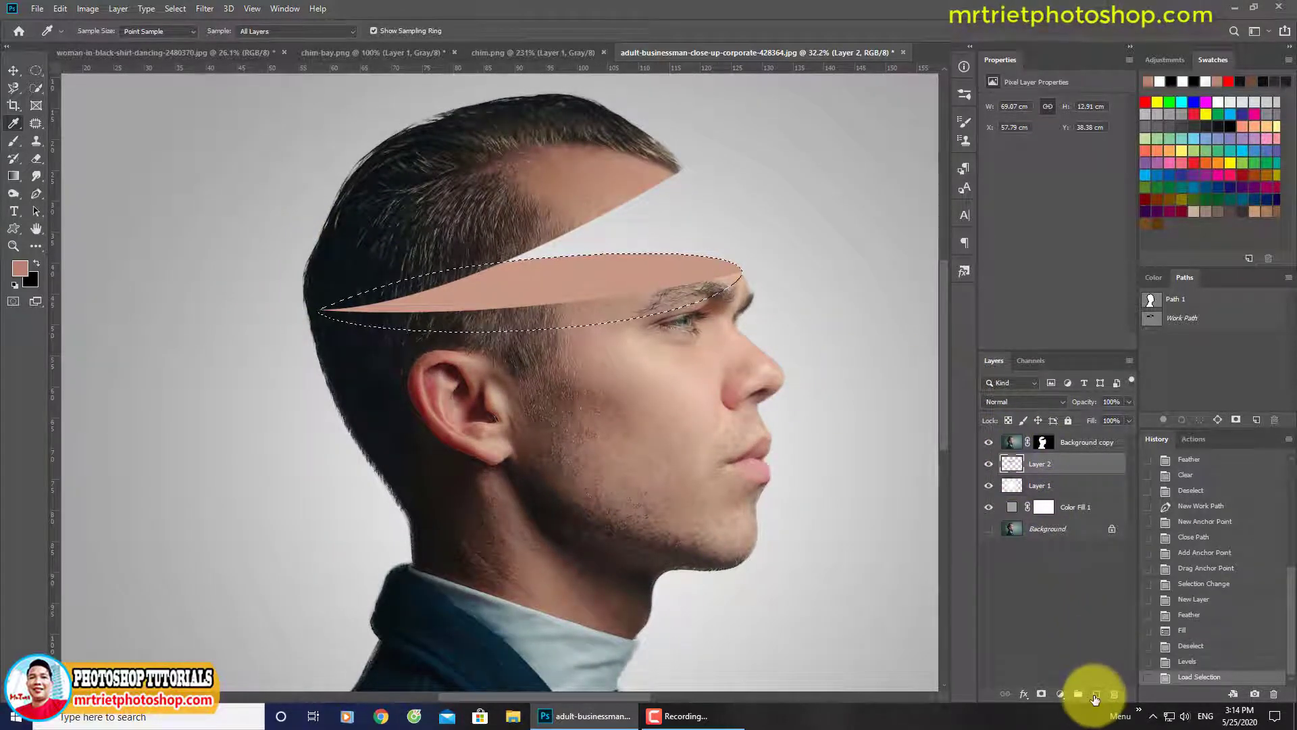
{"action": "left_click", "coordinate": [1096, 693]}
{"action": "key", "text": "d"}
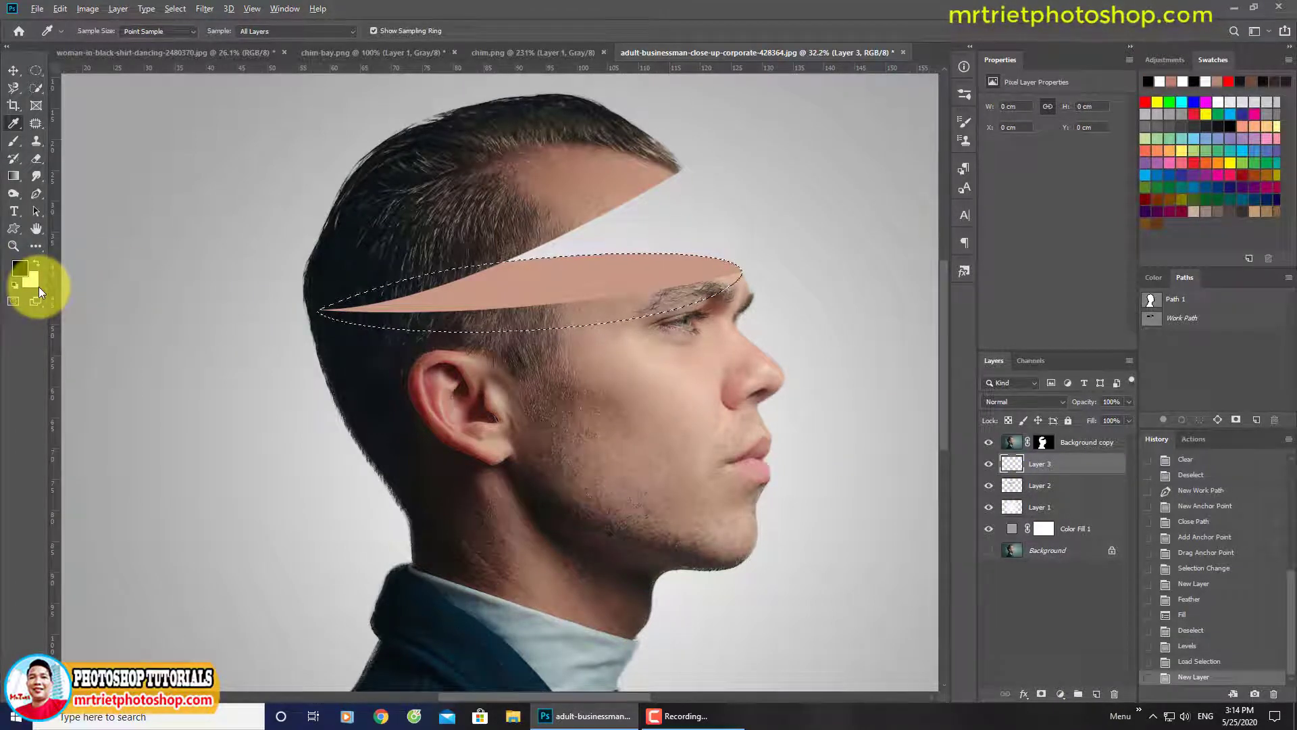
{"action": "key", "text": "alt+BackSpace"}
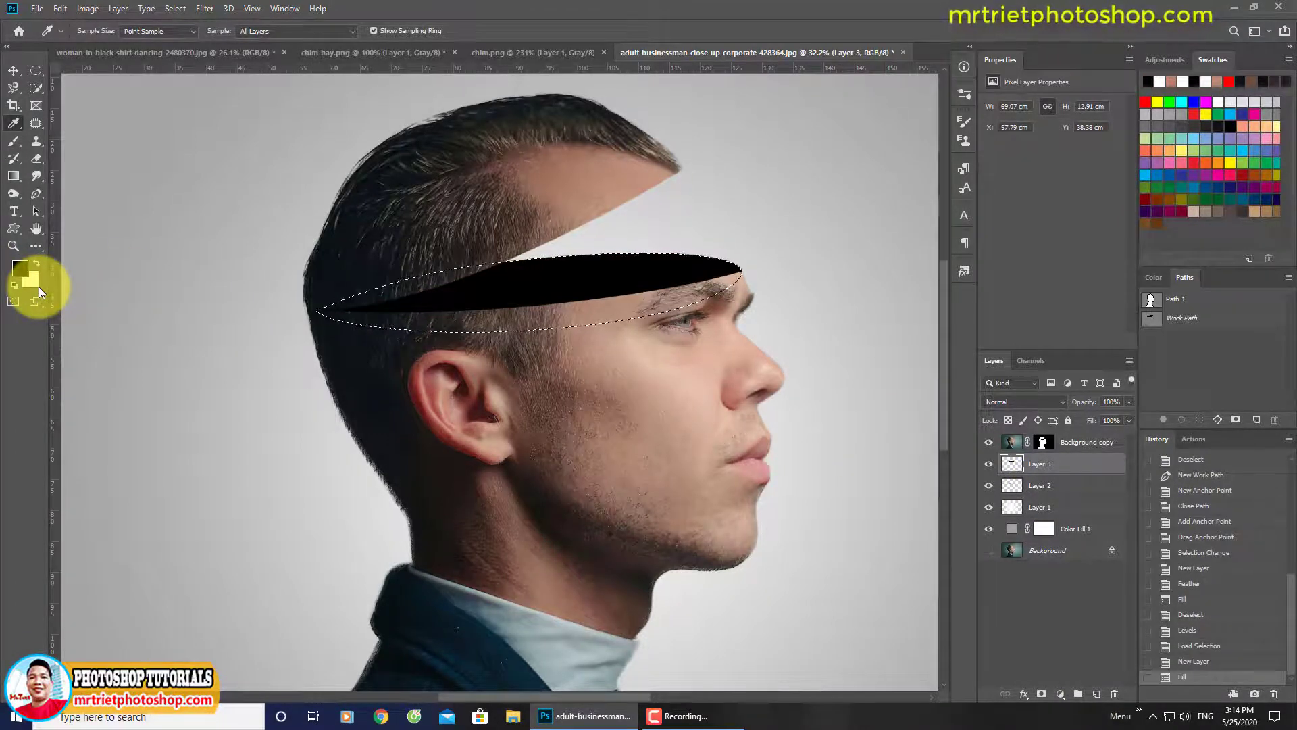
{"action": "key", "text": "ctrl+d"}
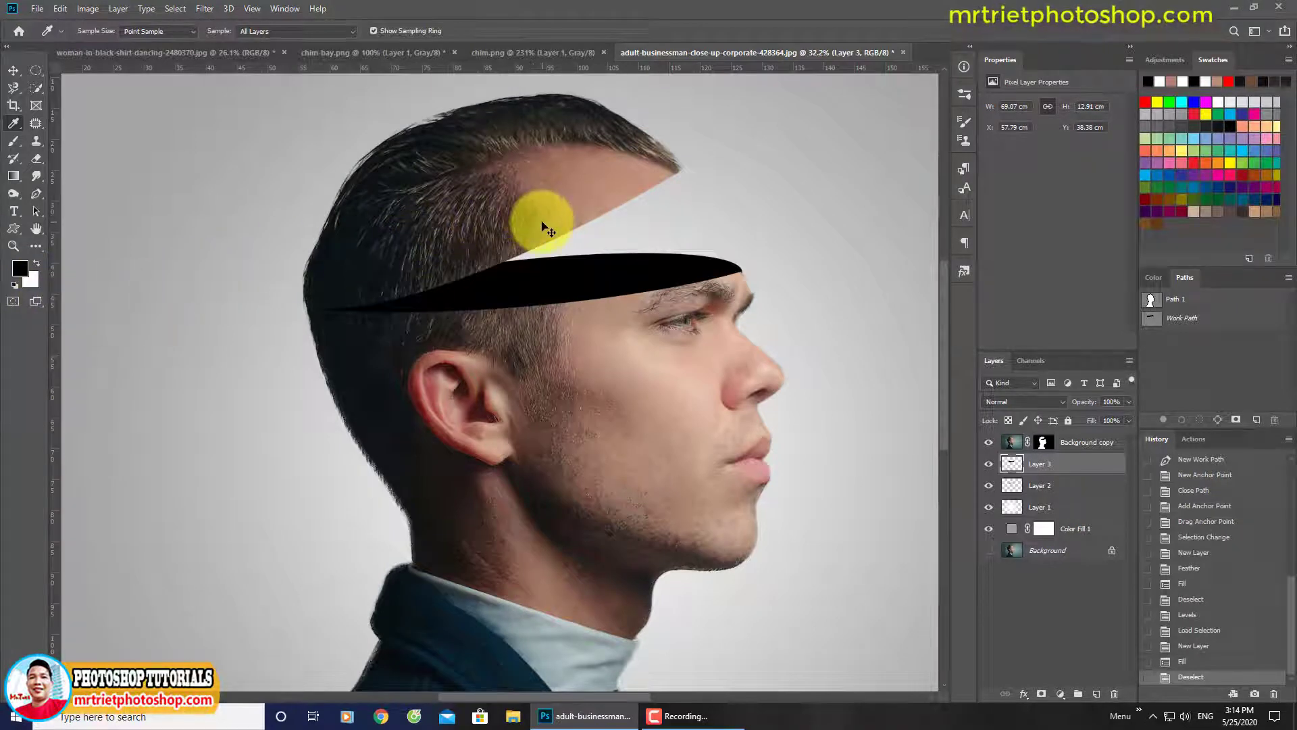
Redo the black band fill with a 0.5 px feathered selection and begin Free Transform
{"action": "key", "text": "ctrl+z"}
{"action": "key", "text": "ctrl+z"}
{"action": "key", "text": "shift+F6"}
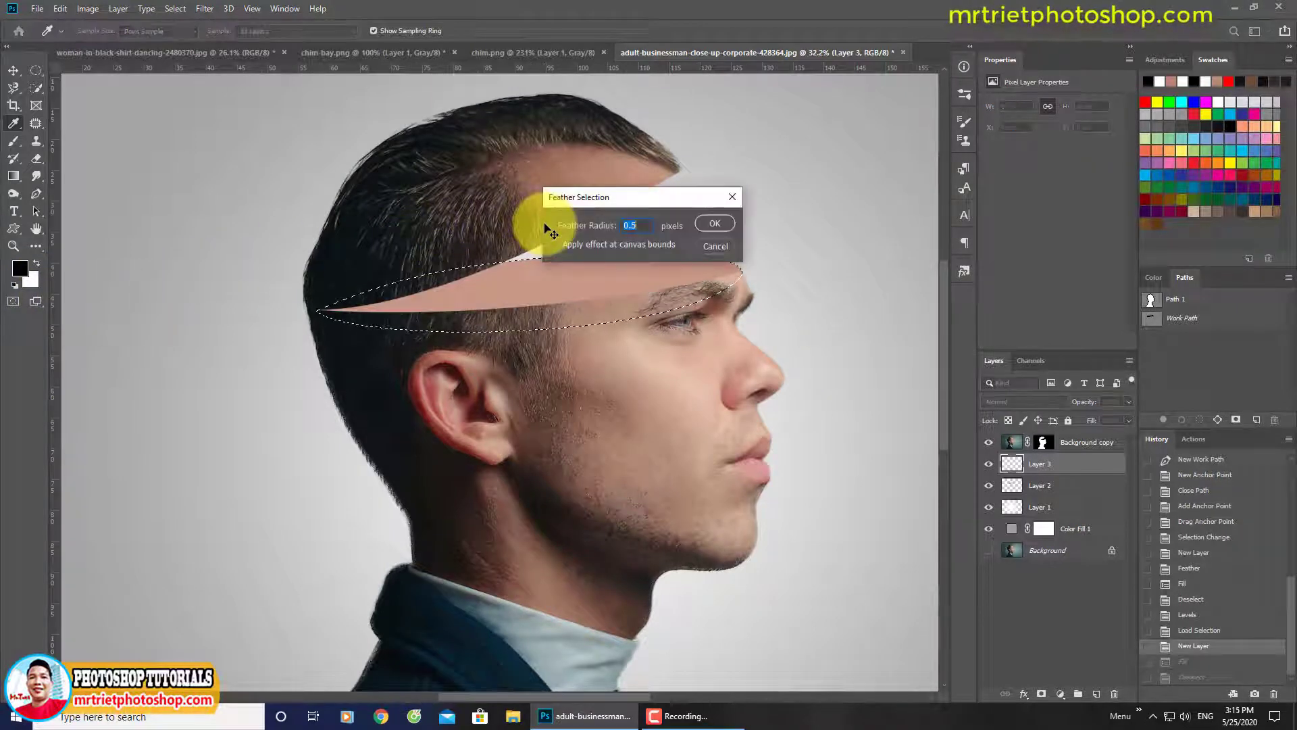
{"action": "key", "text": "Return"}
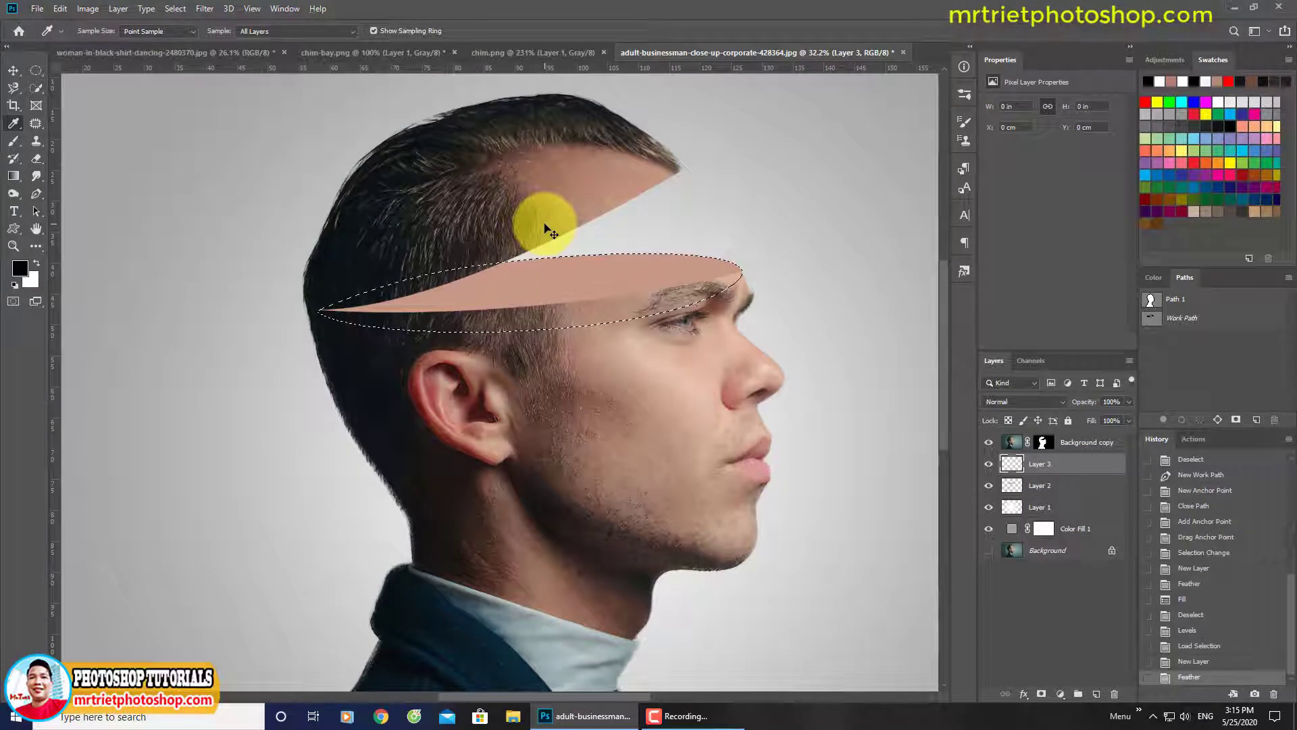
{"action": "key", "text": "alt+BackSpace"}
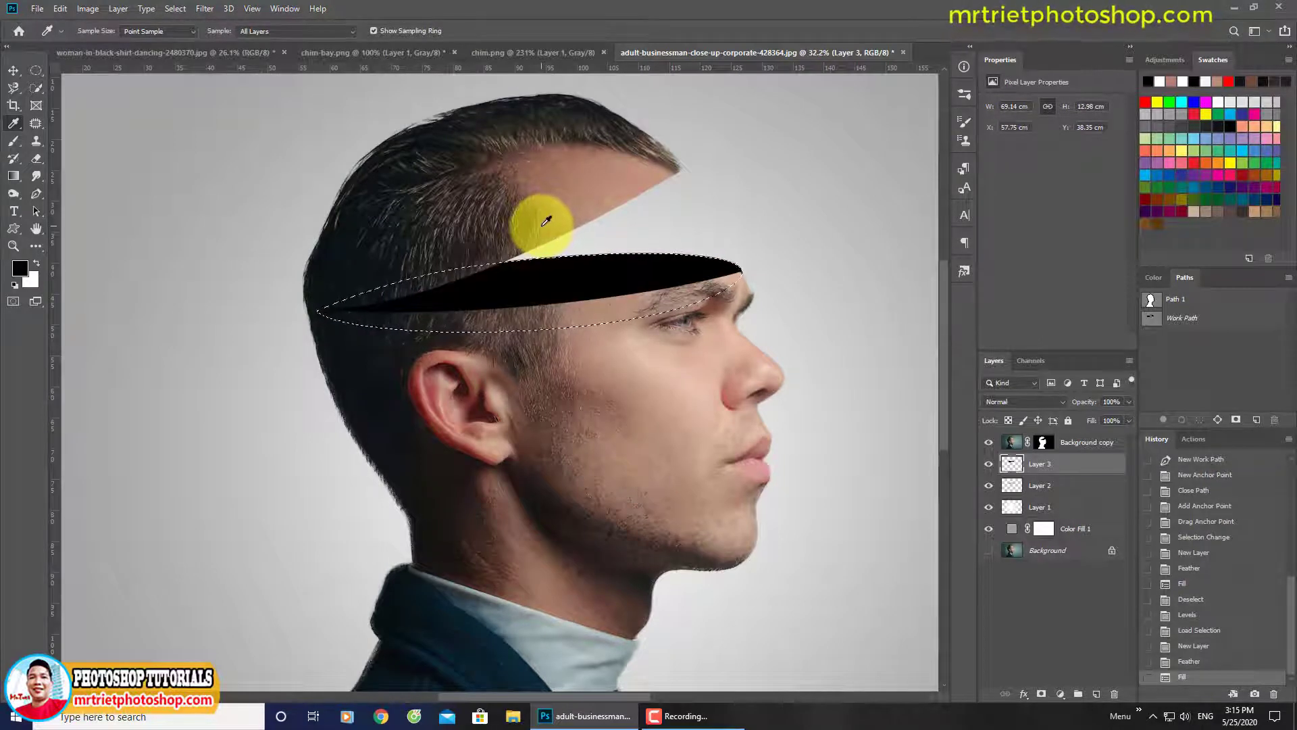
{"action": "key", "text": "ctrl+d"}
{"action": "key", "text": "ctrl+t"}
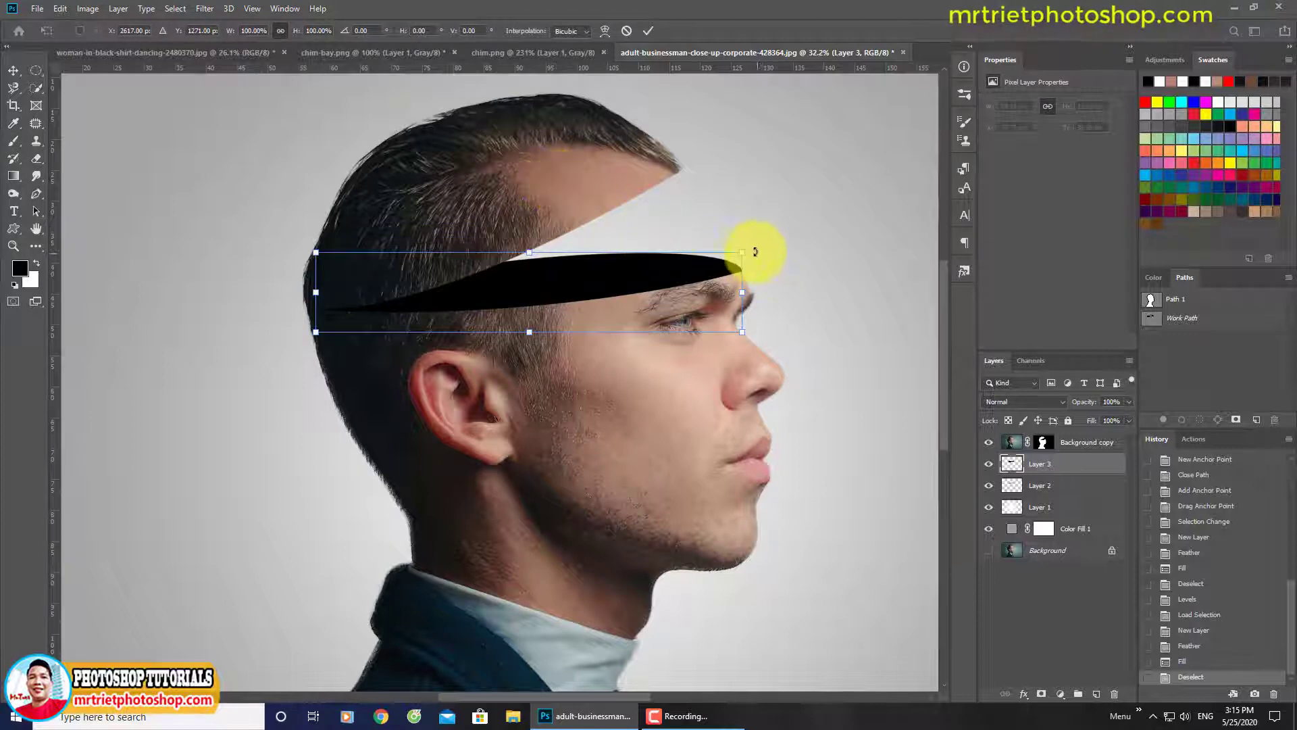
Shrink the black band to about 90% and stretch it toward the back of the head
{"action": "mouse_move", "coordinate": [745, 249]}
{"action": "left_mouse_down"}
{"action": "mouse_move", "coordinate": [716, 259]}
{"action": "mouse_move", "coordinate": [730, 253]}
{"action": "left_mouse_up"}
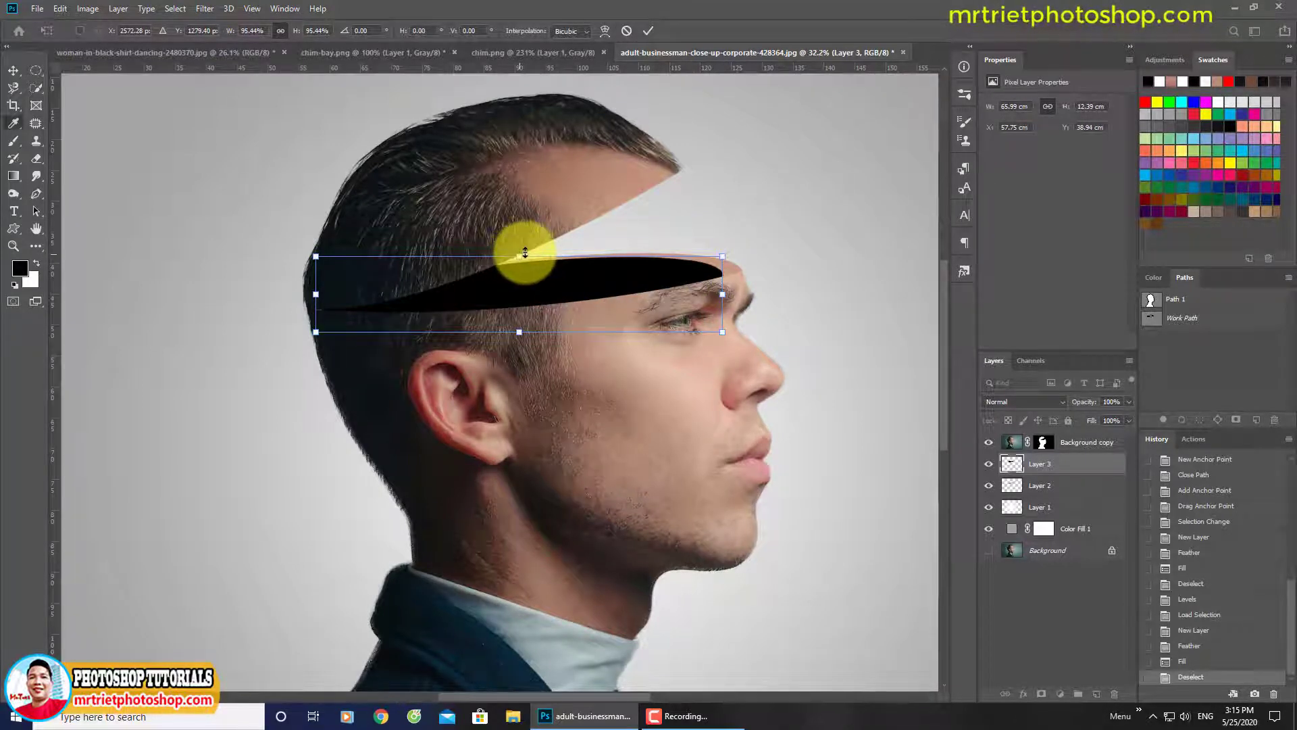
{"action": "key", "text": "Return"}
{"action": "left_click", "coordinate": [13, 70]}
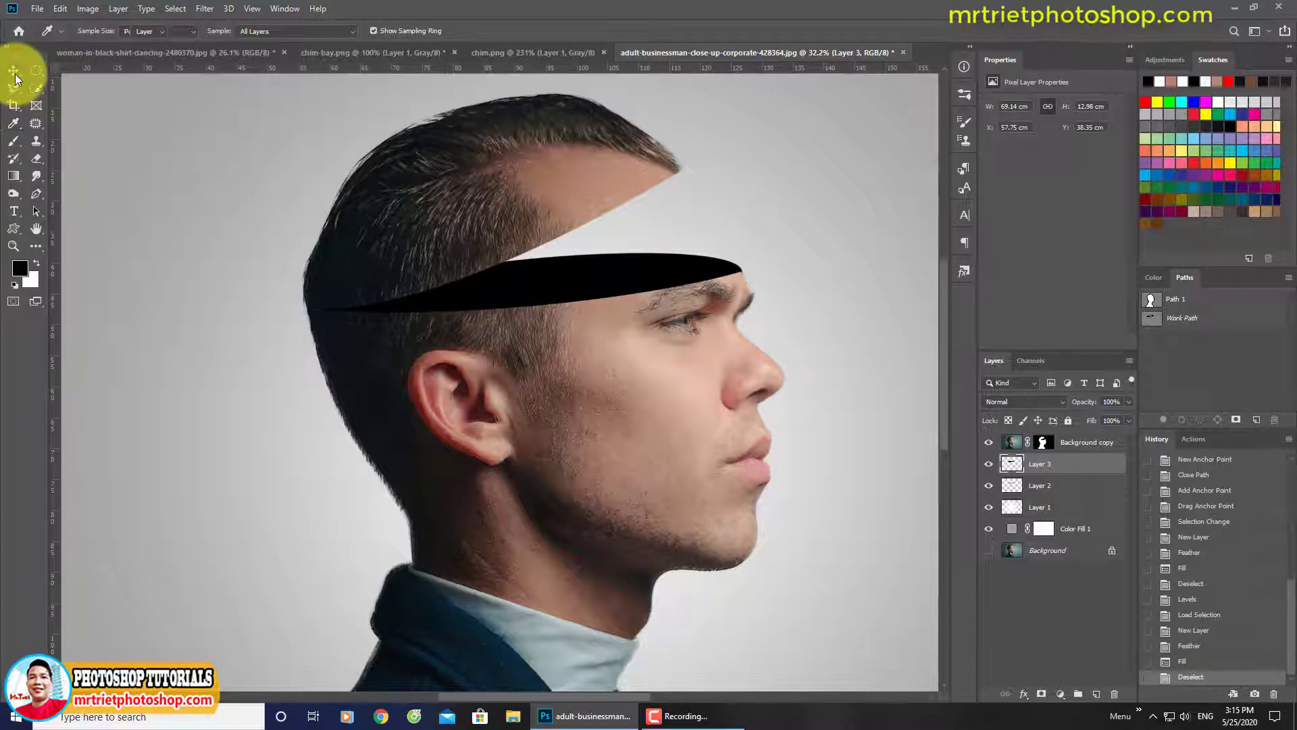
{"action": "left_click_drag", "start_coordinate": [743, 248], "coordinate": [722, 257]}
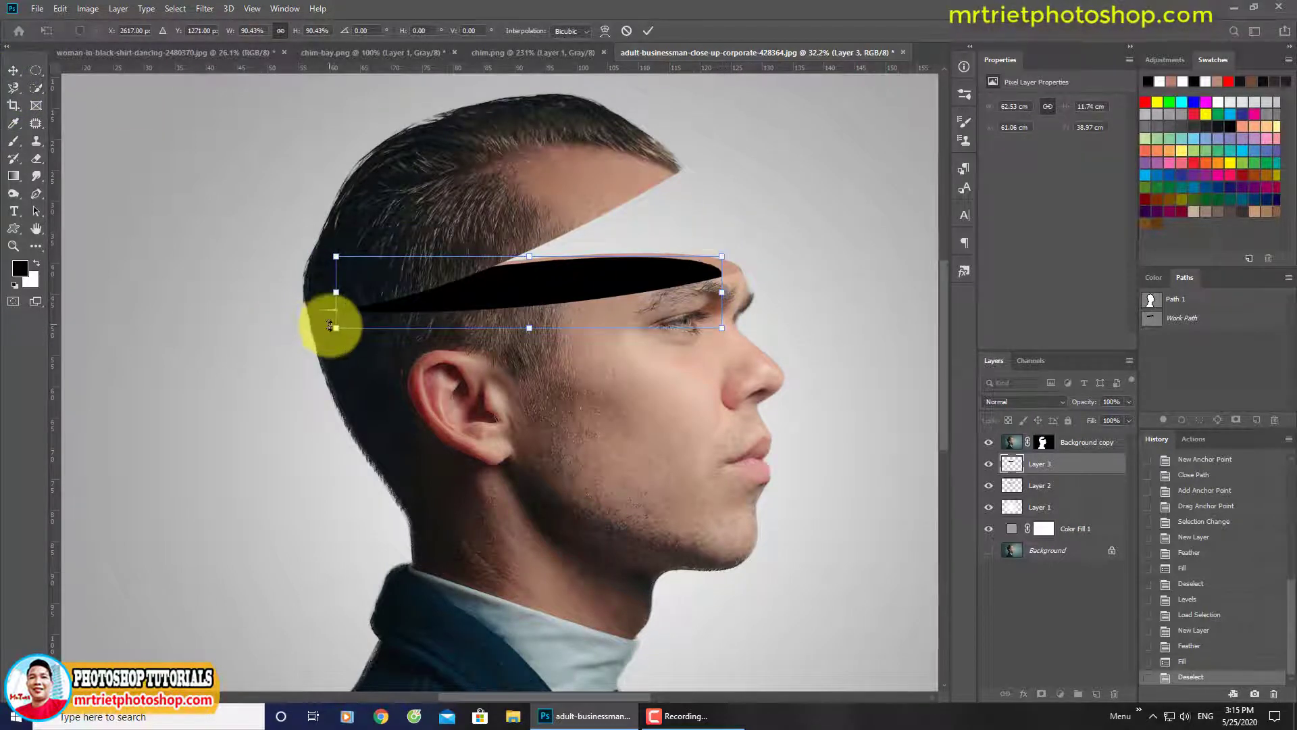
{"action": "left_click_drag", "start_coordinate": [336, 328], "coordinate": [304, 340]}
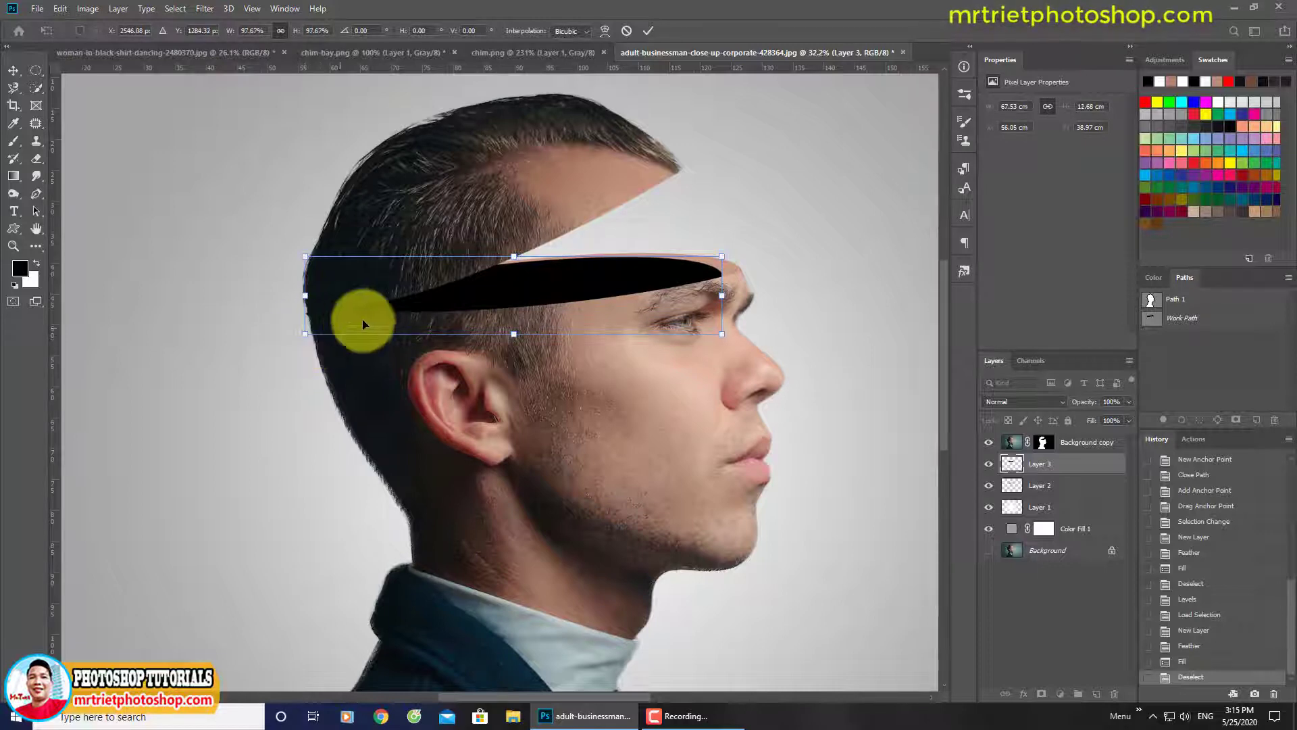
Widen the band toward the forehead front, nudge it slightly down, and commit
{"action": "left_click_drag", "start_coordinate": [469, 287], "coordinate": [469, 290]}
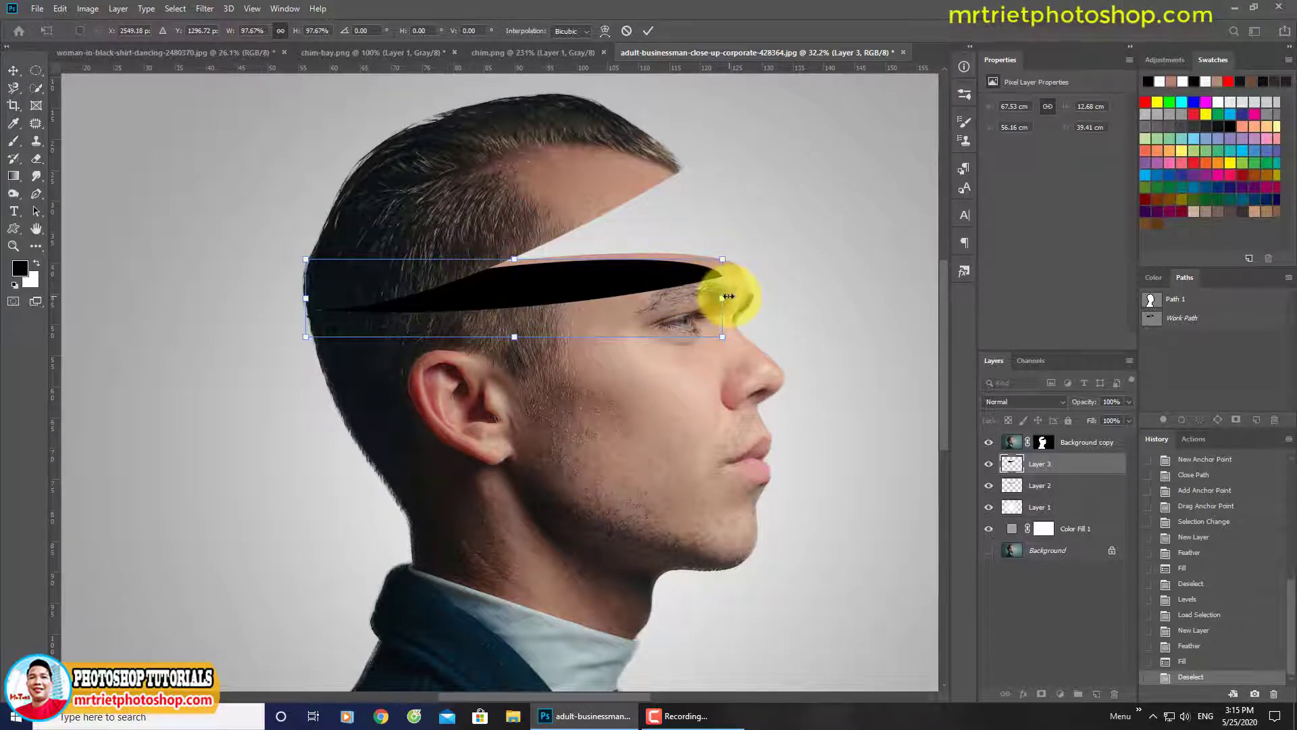
{"action": "left_click_drag", "start_coordinate": [725, 302], "coordinate": [747, 297]}
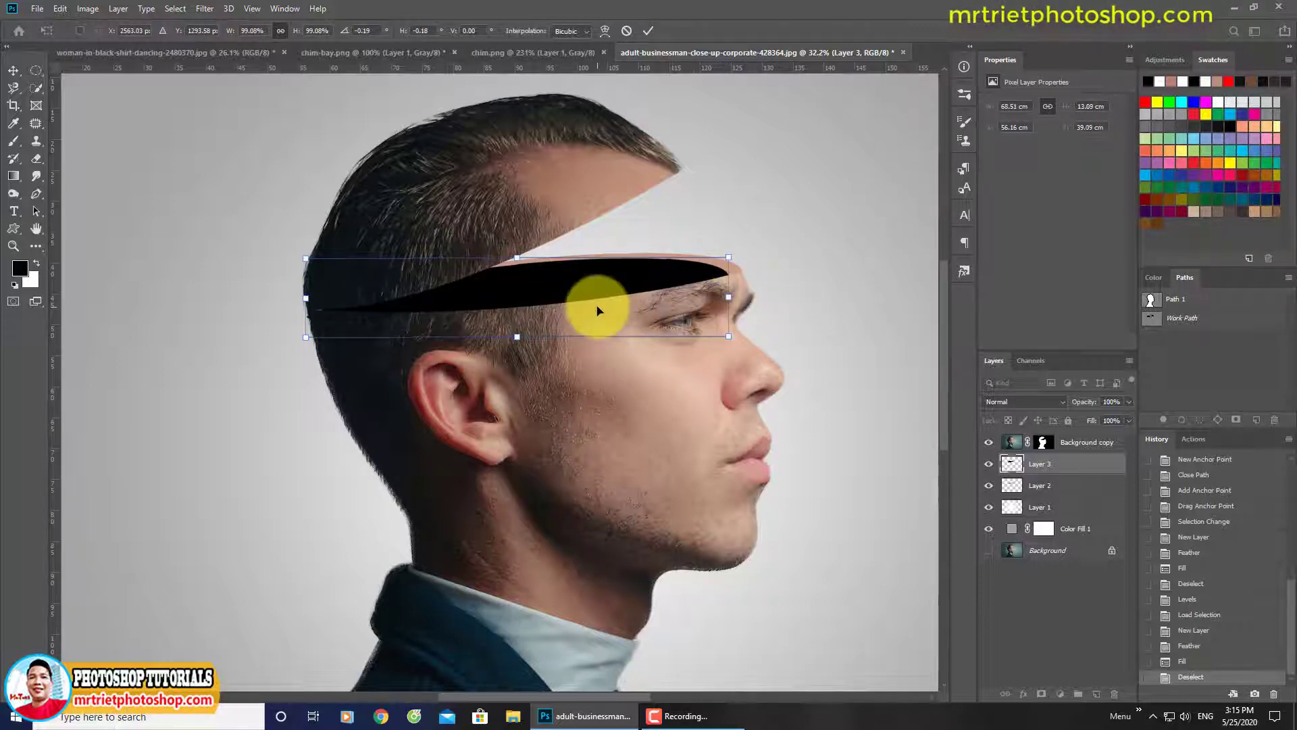
{"action": "key", "text": "Down"}
{"action": "key", "text": "Down"}
{"action": "key", "text": "Return"}
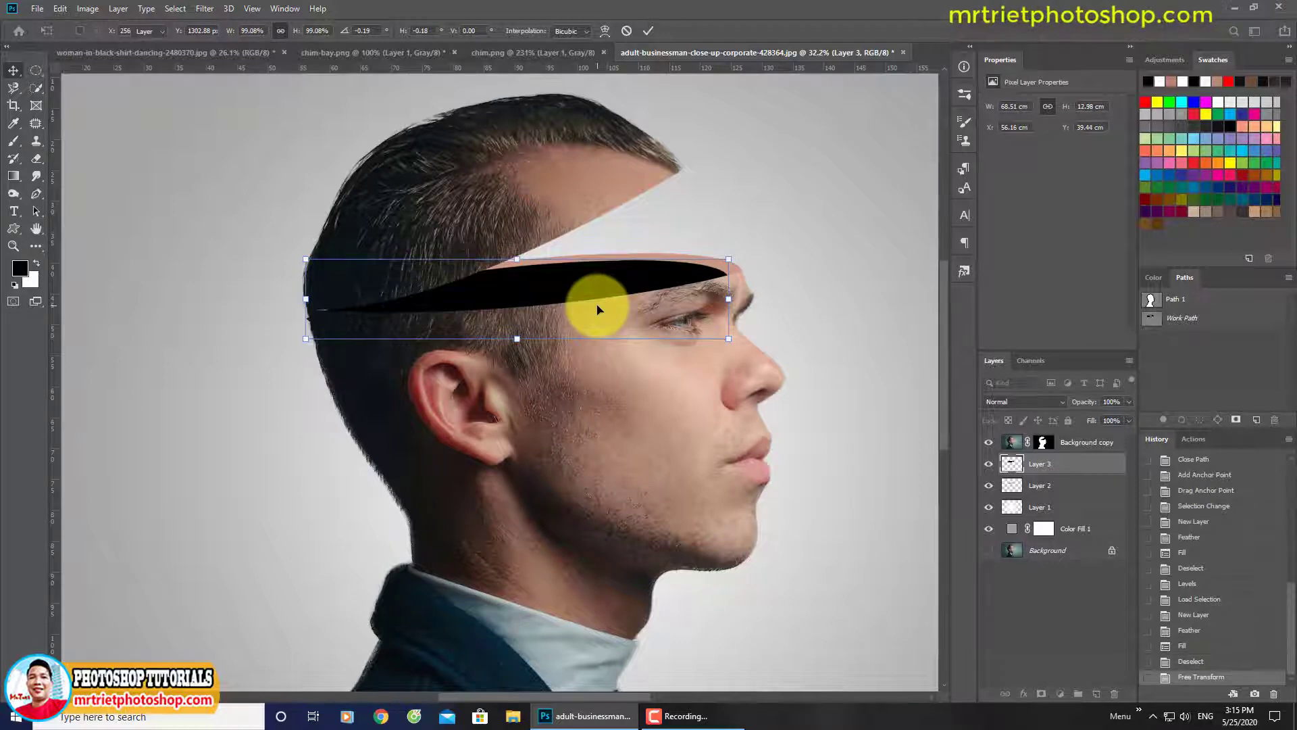
{"action": "key", "text": "j"}
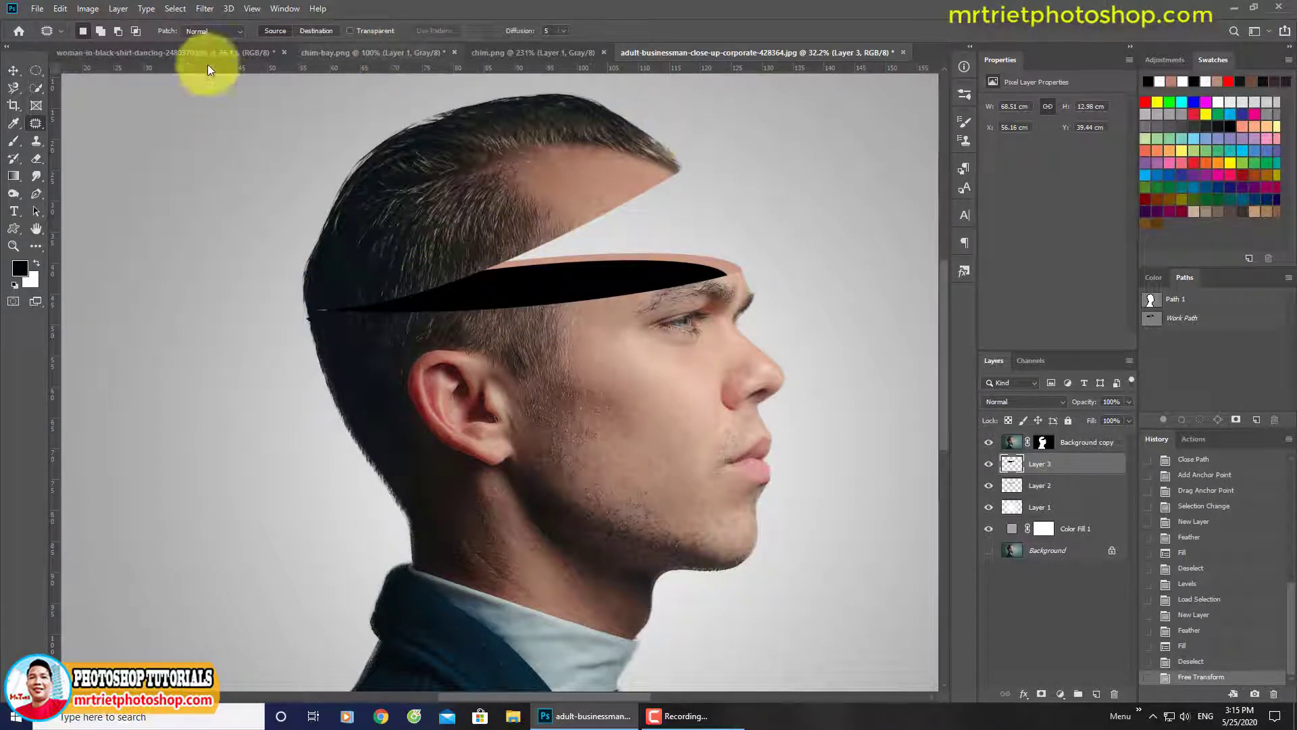
Apply a 2.5-pixel Gaussian Blur to Layer 3's black band
{"action": "left_click", "coordinate": [204, 9]}
{"action": "mouse_move", "coordinate": [213, 161]}
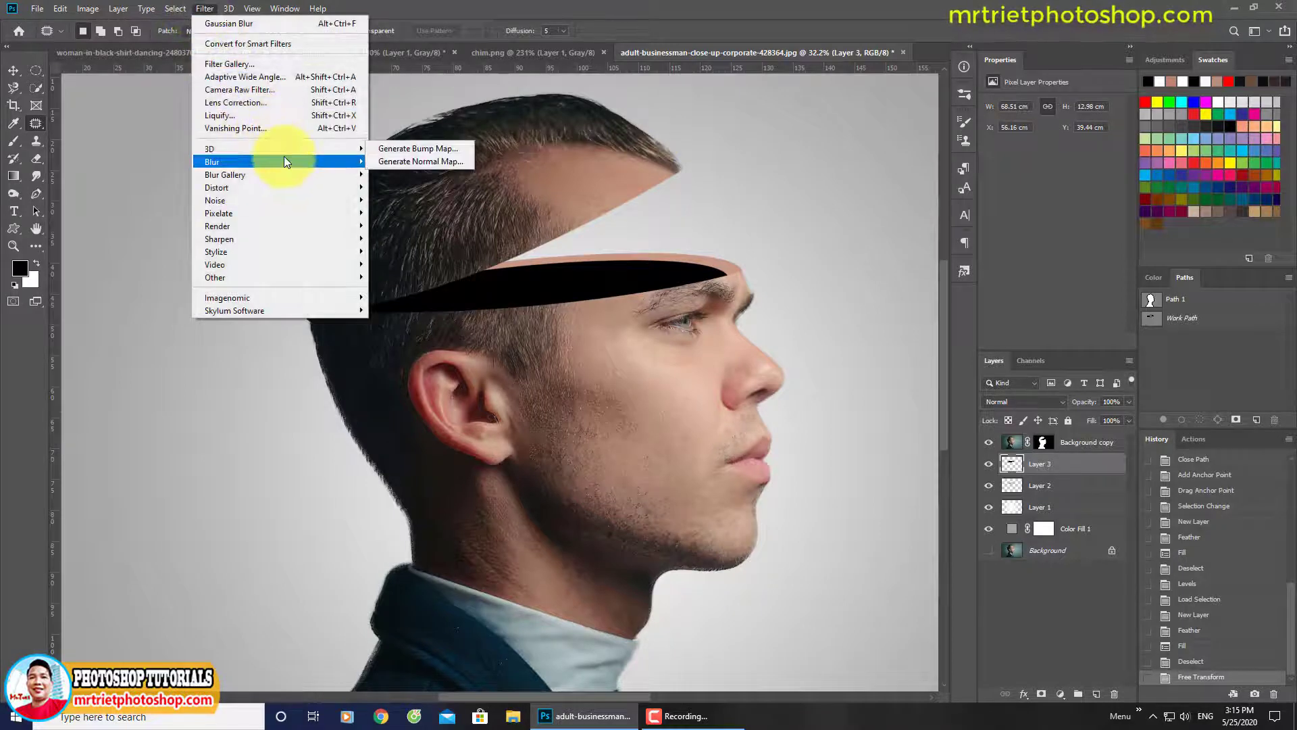
{"action": "left_click", "coordinate": [400, 212]}
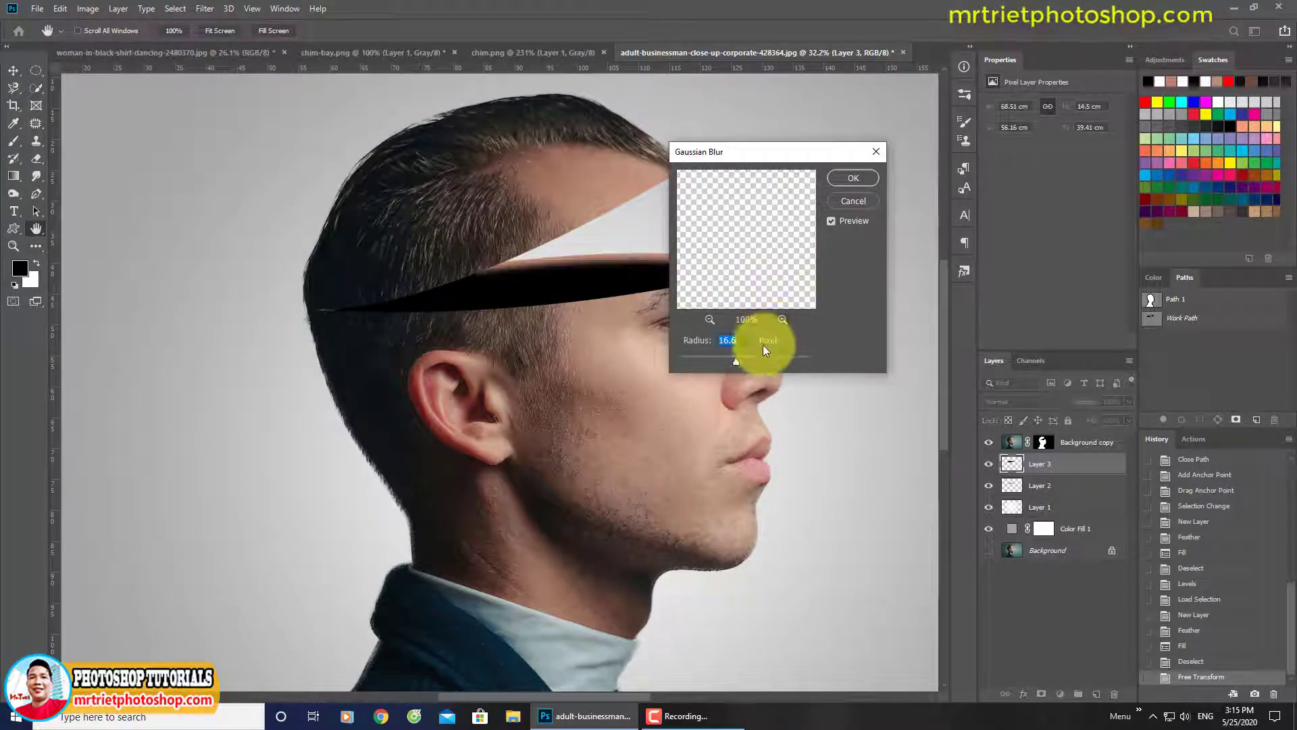
{"action": "left_click_drag", "start_coordinate": [702, 366], "coordinate": [704, 363]}
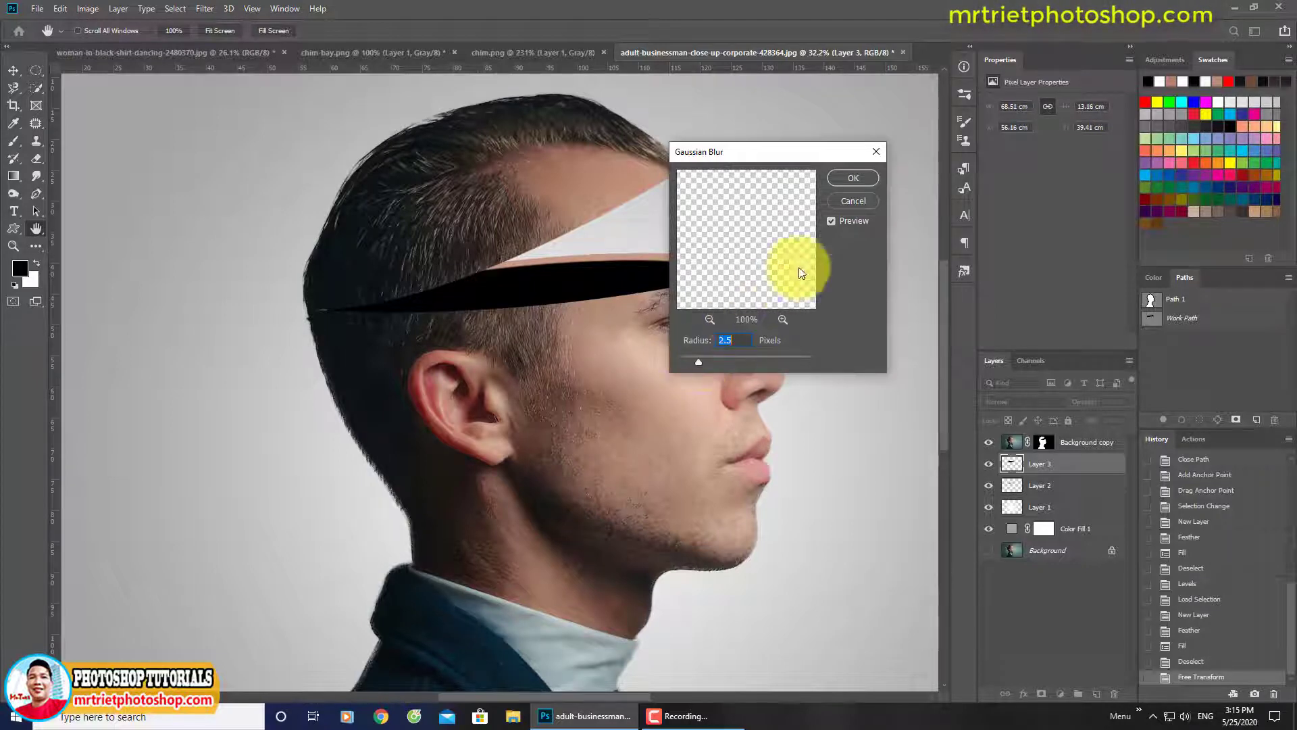
{"action": "left_click", "coordinate": [846, 176]}
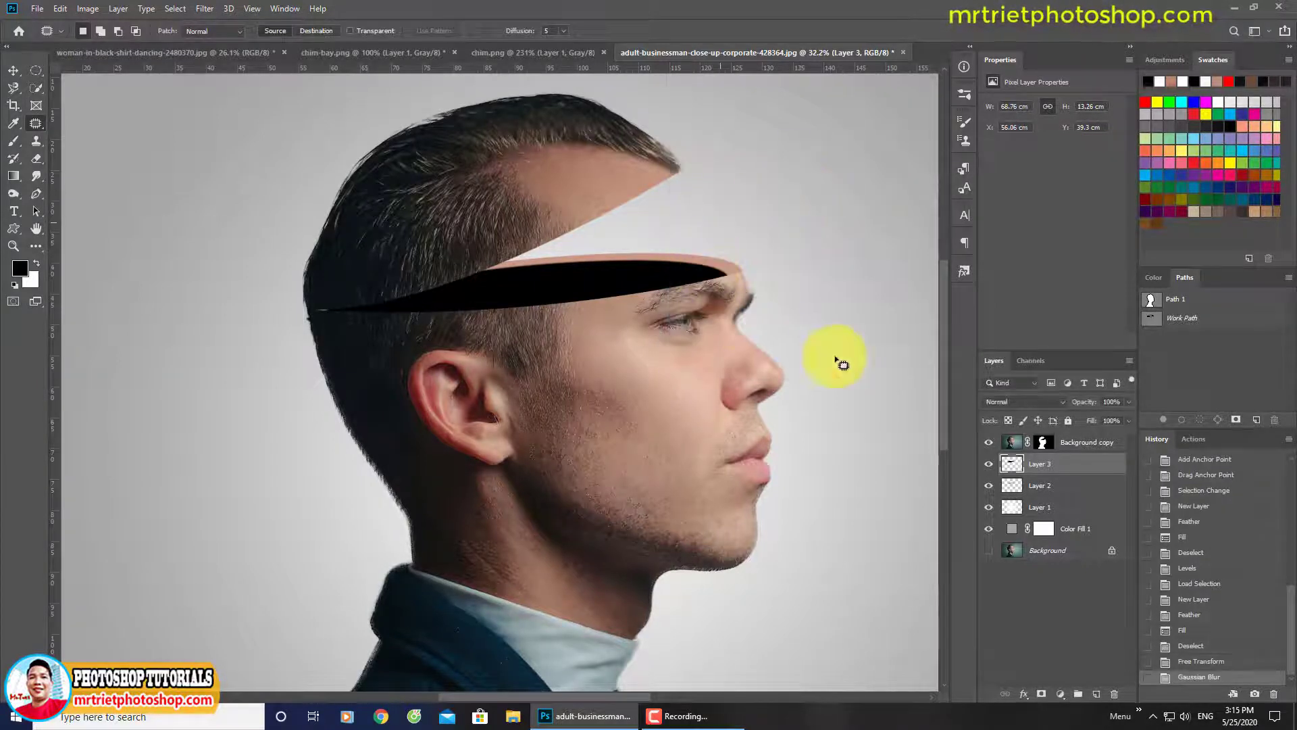
Add a layer mask to the black band's Layer 3
{"action": "left_click", "coordinate": [1041, 696]}
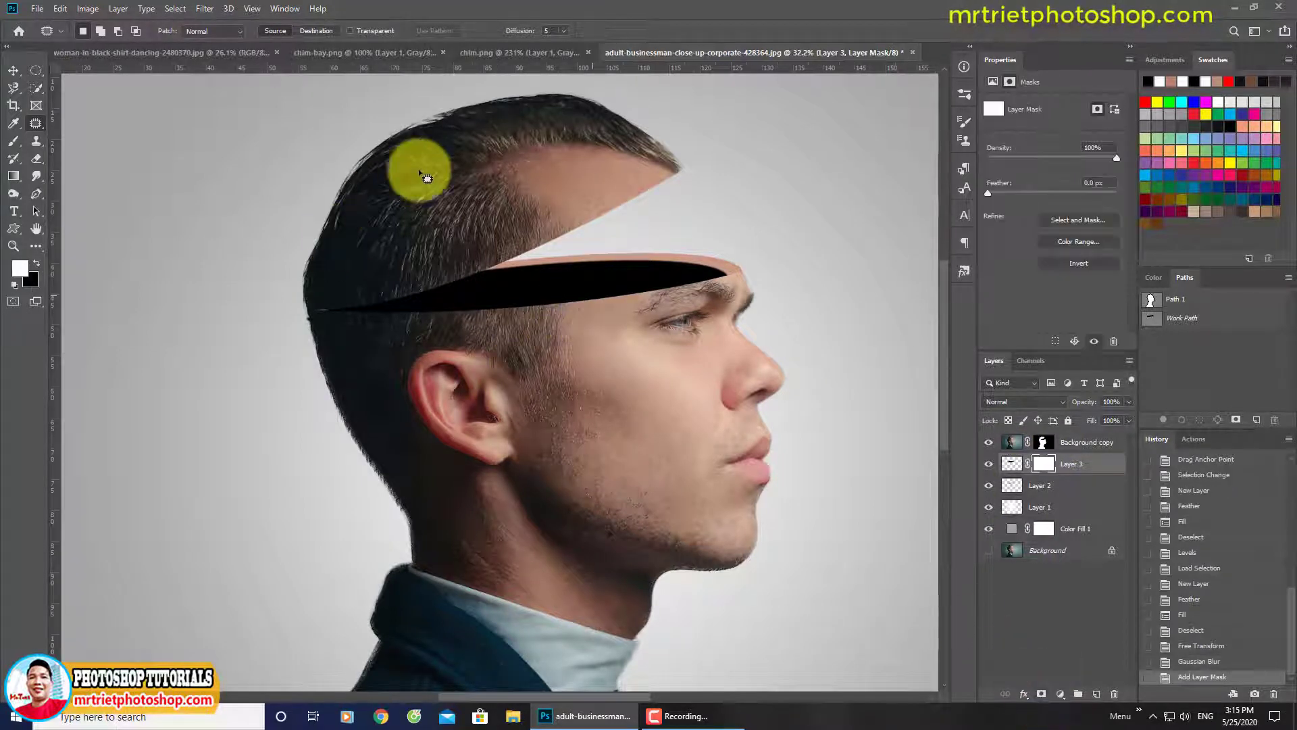
{"action": "key", "text": "x"}
{"action": "scroll", "coordinate": [366, 272], "scroll_direction": "up", "scroll_amount": 2}
{"action": "scroll", "coordinate": [334, 270], "scroll_direction": "up", "scroll_amount": 1}
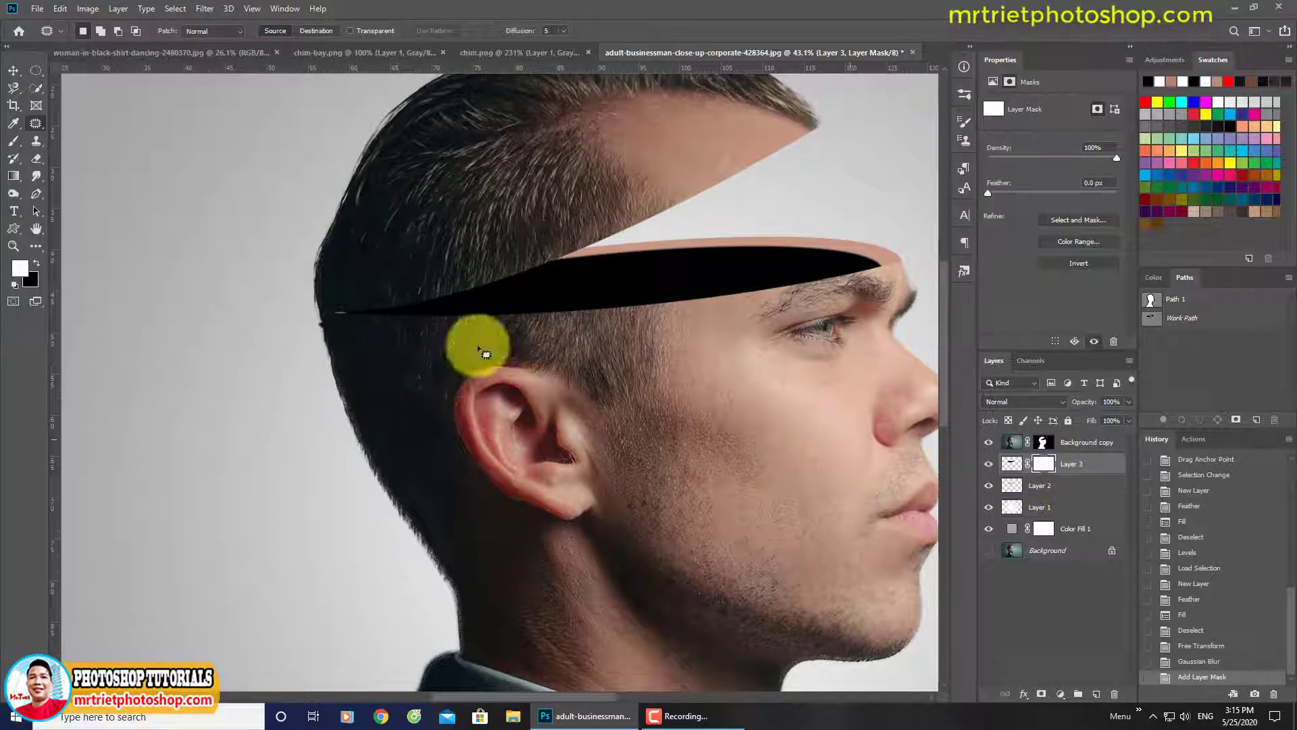
Paint out the band's left tip with a size-70 black brush on the mask
{"action": "left_click", "coordinate": [16, 140]}
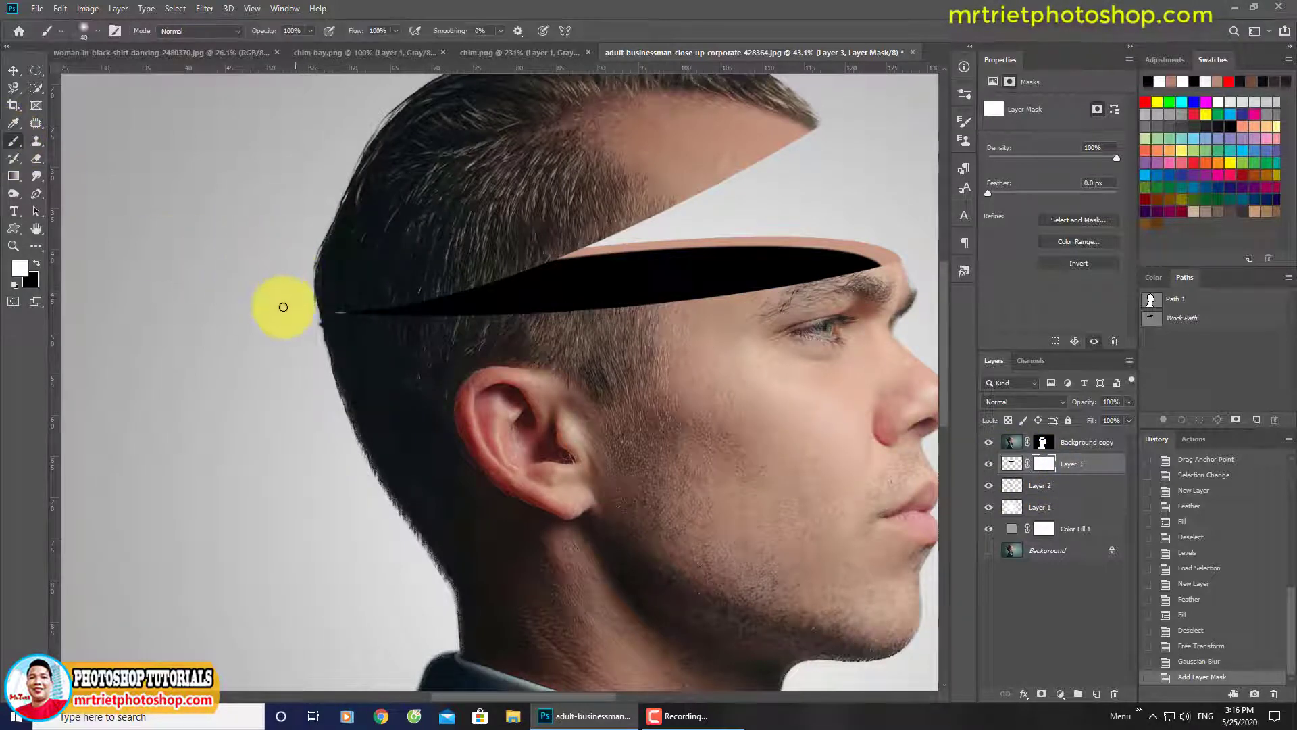
{"action": "key", "text": "bracketright"}
{"action": "key", "text": "bracketright"}
{"action": "key", "text": "bracketright"}
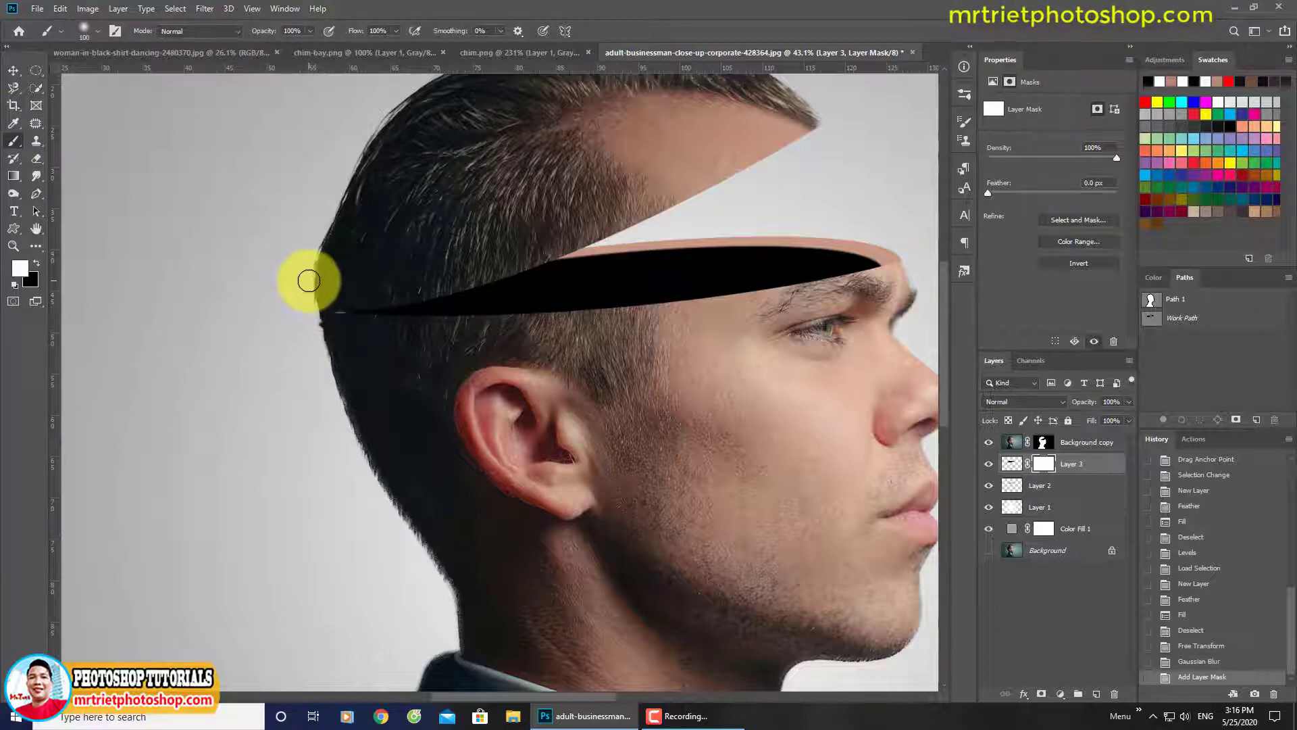
{"action": "key", "text": "x"}
{"action": "mouse_move", "coordinate": [311, 298]}
{"action": "left_mouse_down"}
{"action": "mouse_move", "coordinate": [318, 332]}
{"action": "mouse_move", "coordinate": [301, 351]}
{"action": "mouse_move", "coordinate": [376, 360]}
{"action": "left_mouse_up"}
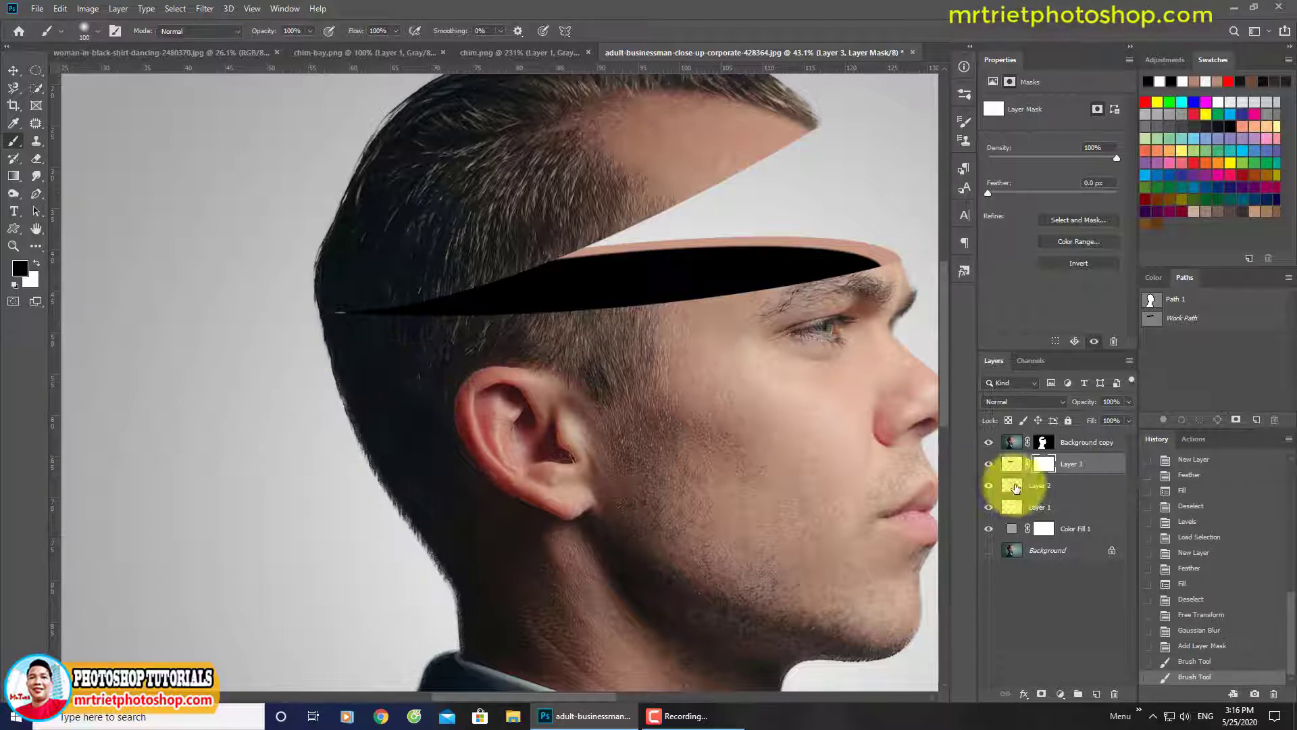
{"action": "left_click", "coordinate": [1011, 463]}
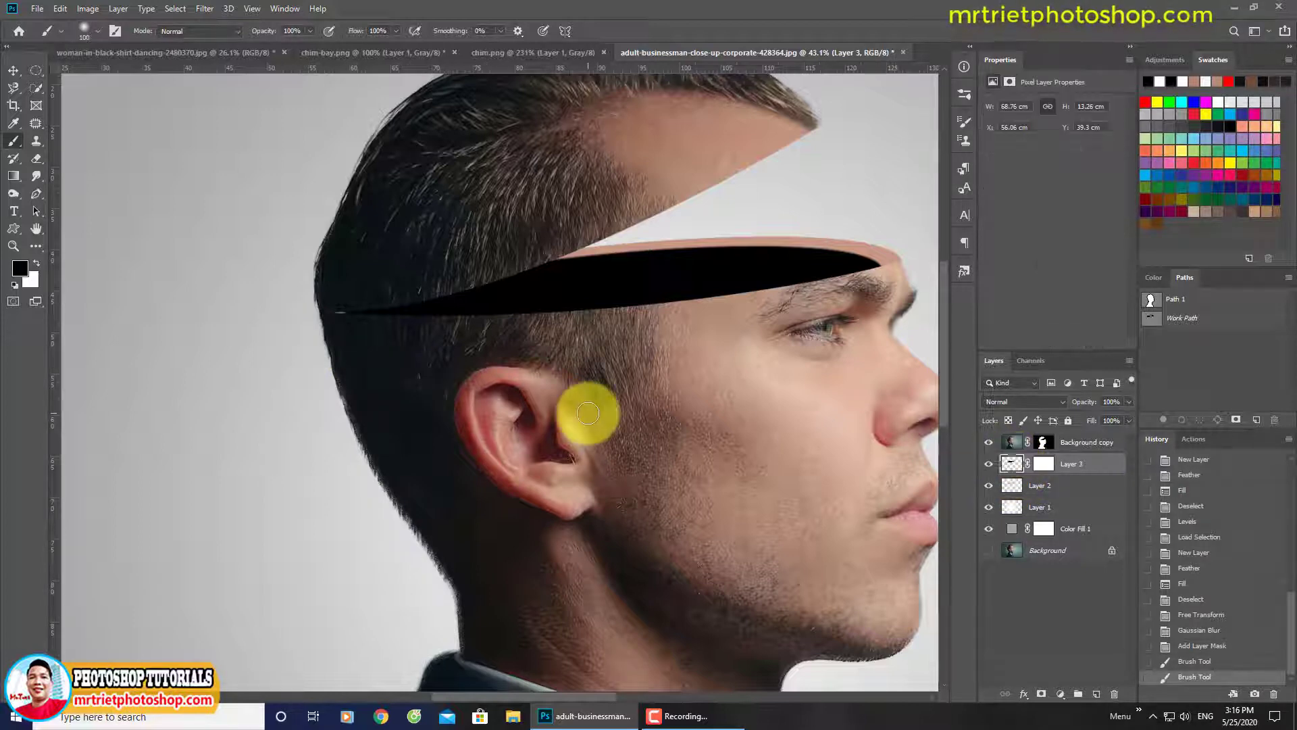
{"action": "key", "text": "ctrl+t"}
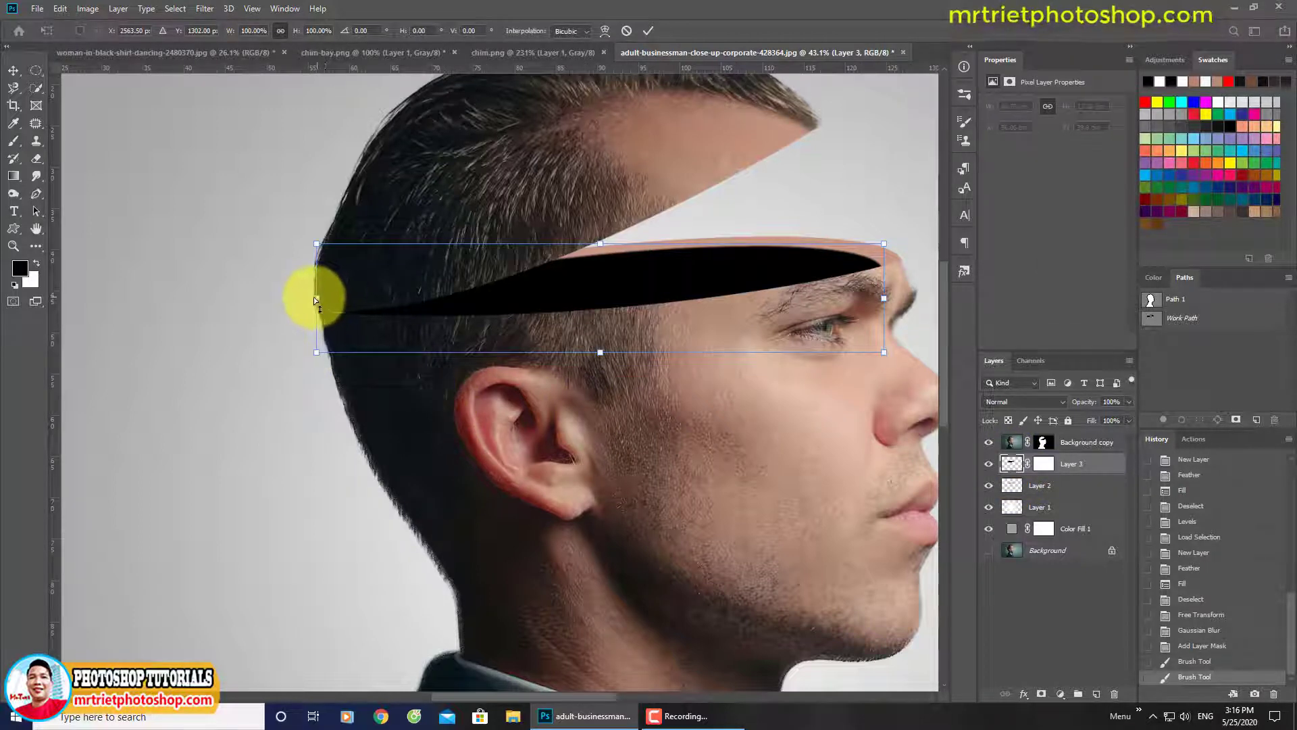
Tilt the black band's left side slightly and commit the change
{"action": "left_click_drag", "start_coordinate": [306, 298], "coordinate": [268, 296]}
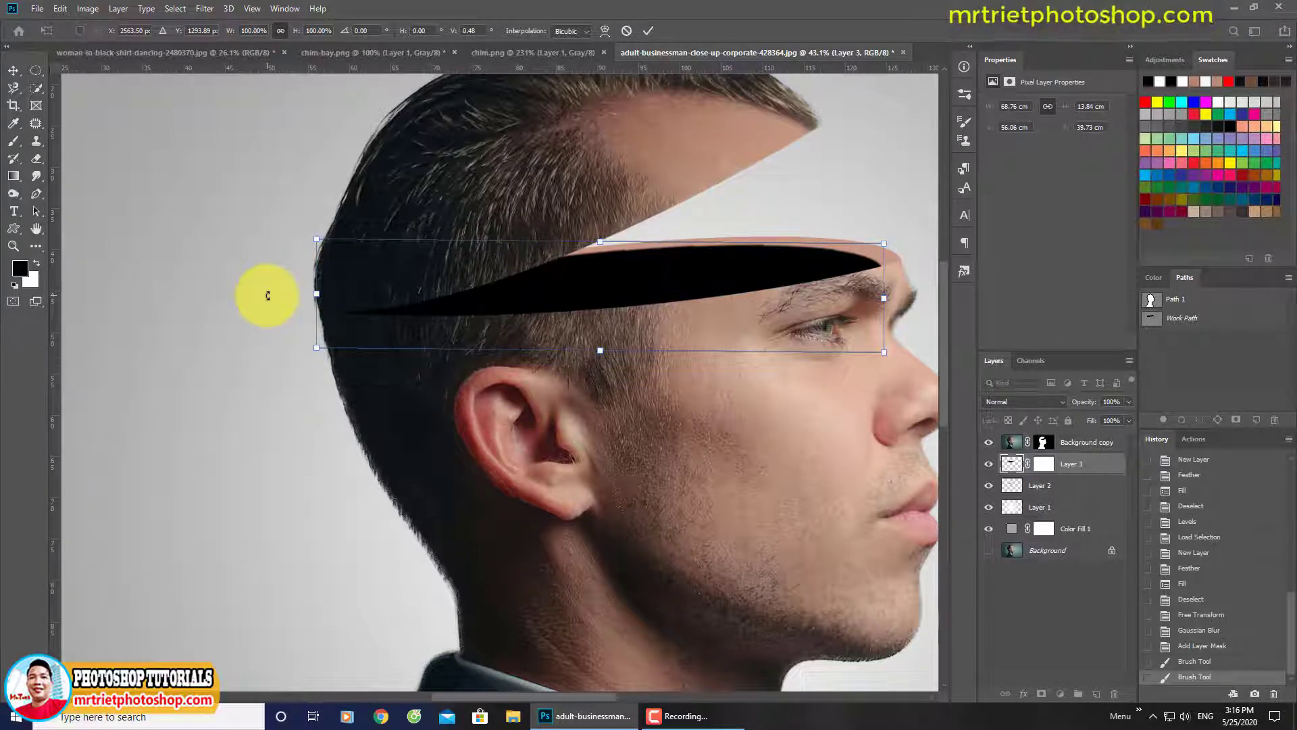
{"action": "key", "text": "Return"}
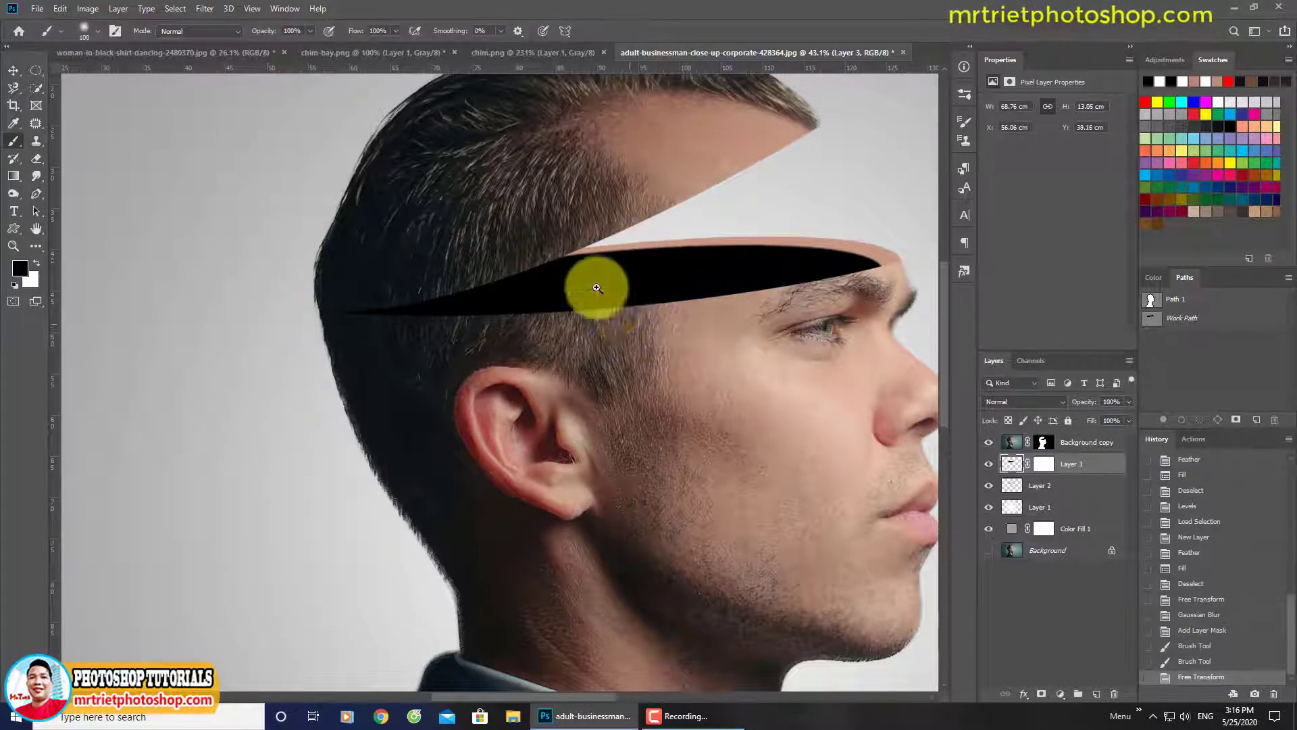
{"action": "scroll", "coordinate": [595, 284], "scroll_direction": "down", "scroll_amount": 3}
{"action": "scroll", "coordinate": [354, 280], "scroll_direction": "up", "scroll_amount": 1}
{"action": "scroll", "coordinate": [383, 289], "scroll_direction": "up", "scroll_amount": 1}
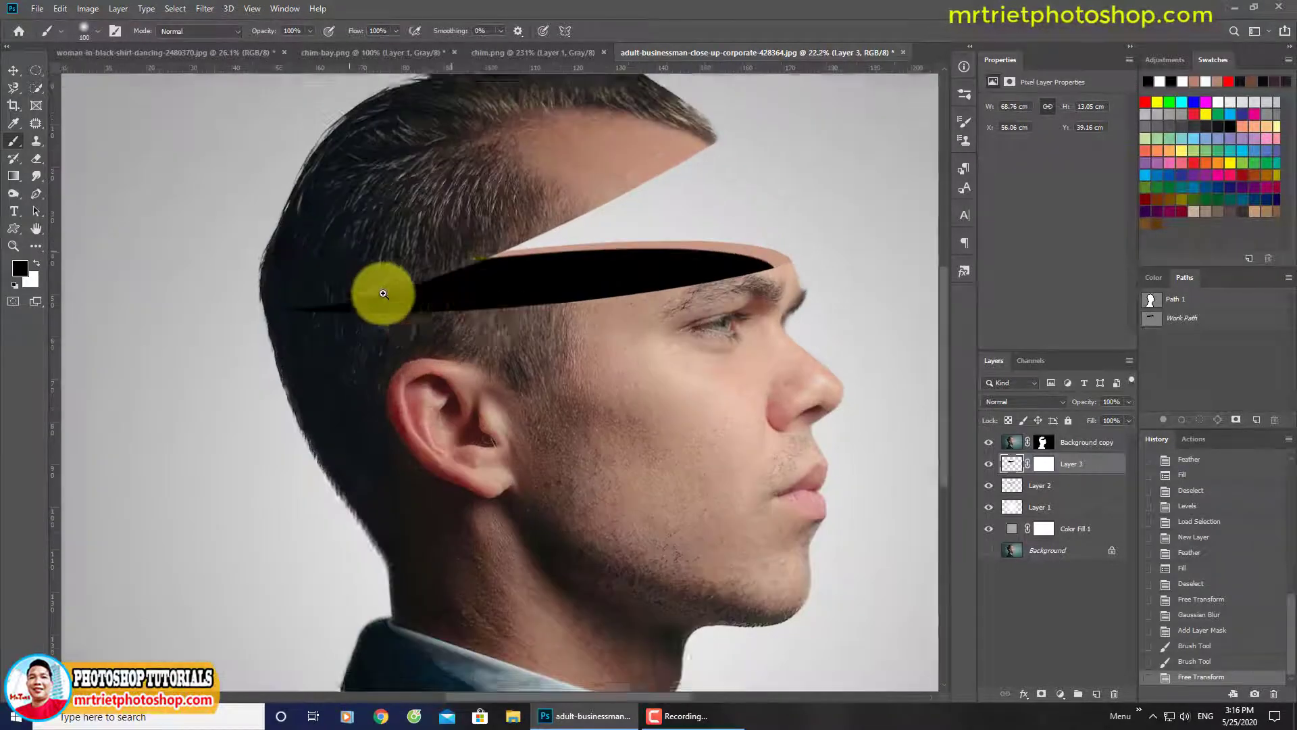
{"action": "scroll", "coordinate": [473, 298], "scroll_direction": "up", "scroll_amount": 1}
Thin the band from the top and tilt its right end upward along the cut
{"action": "key", "text": "ctrl+t"}
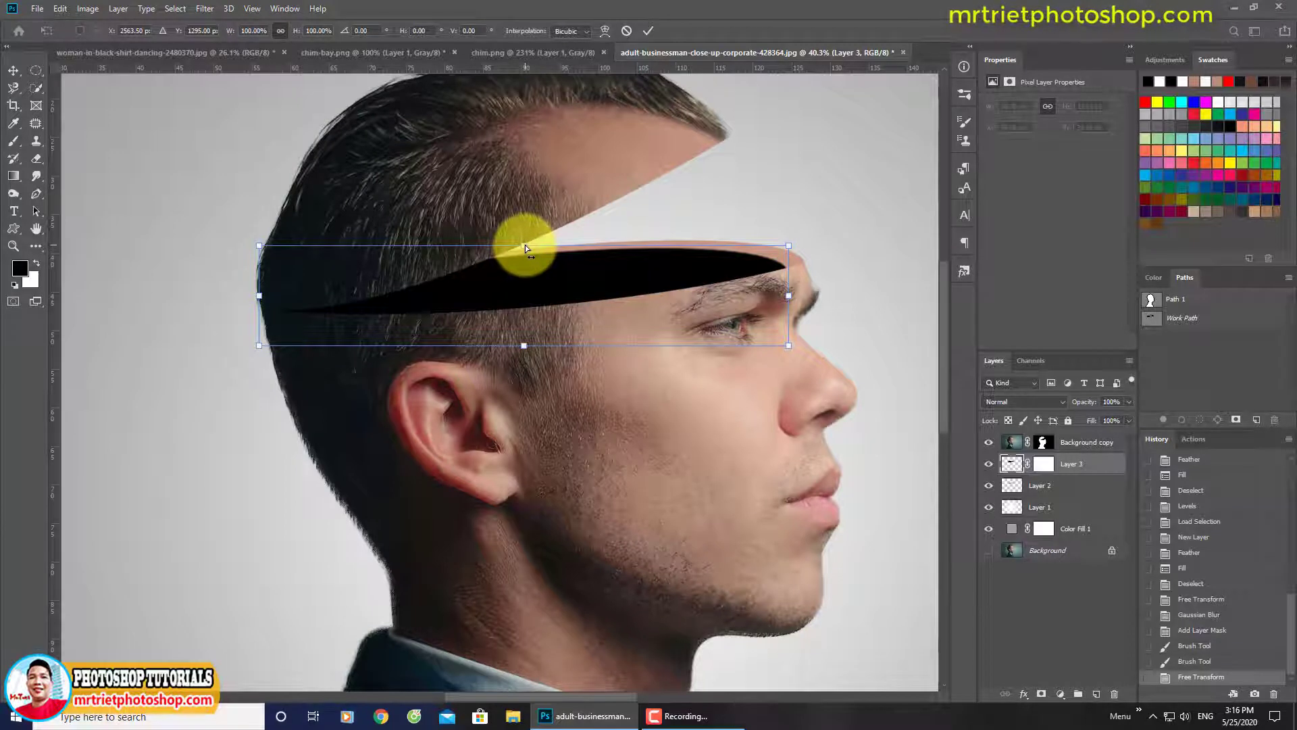
{"action": "left_click_drag", "start_coordinate": [525, 247], "coordinate": [525, 249]}
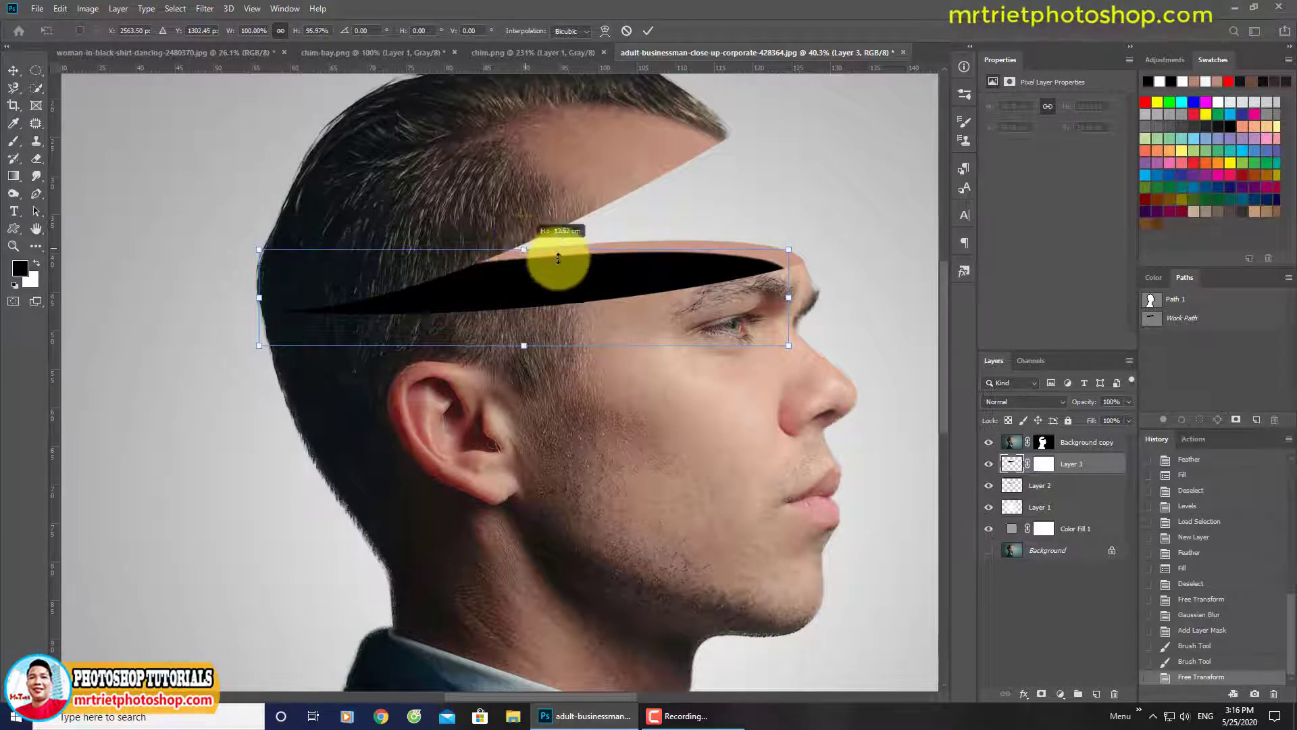
{"action": "left_click_drag", "start_coordinate": [790, 299], "coordinate": [797, 292]}
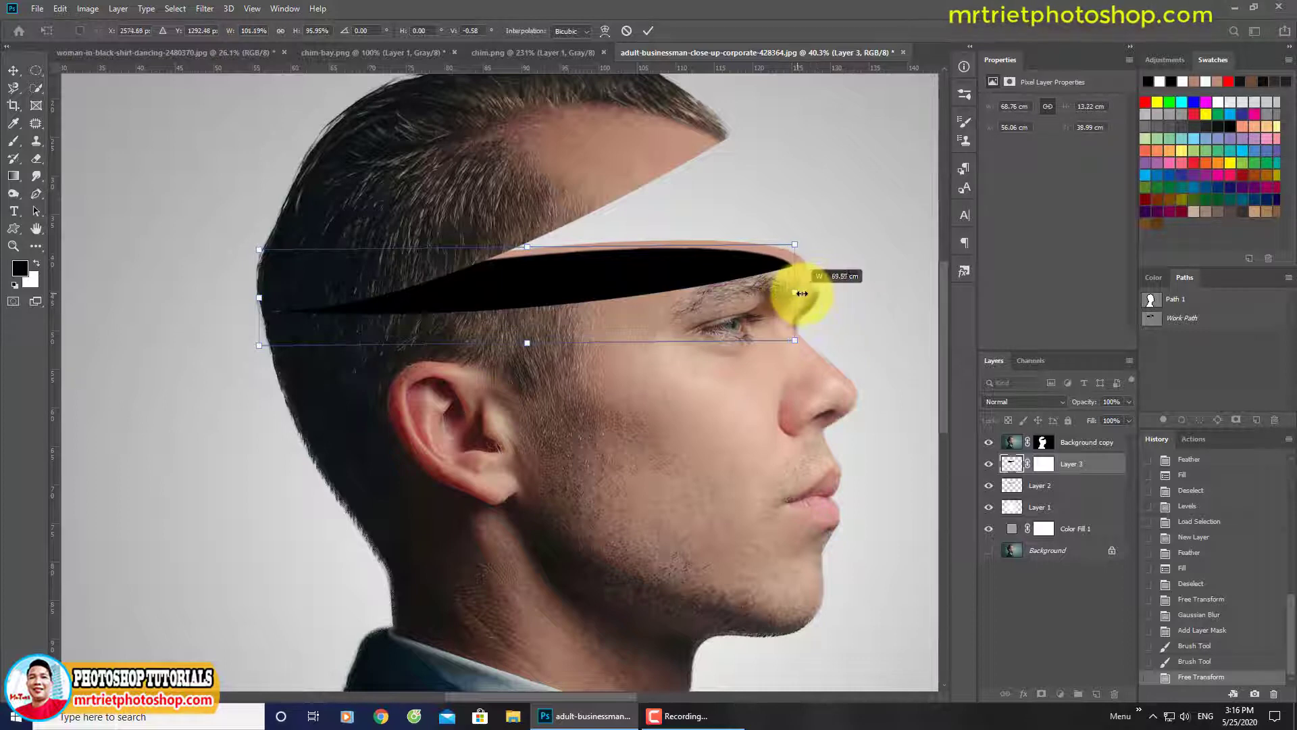
{"action": "key", "text": "Return"}
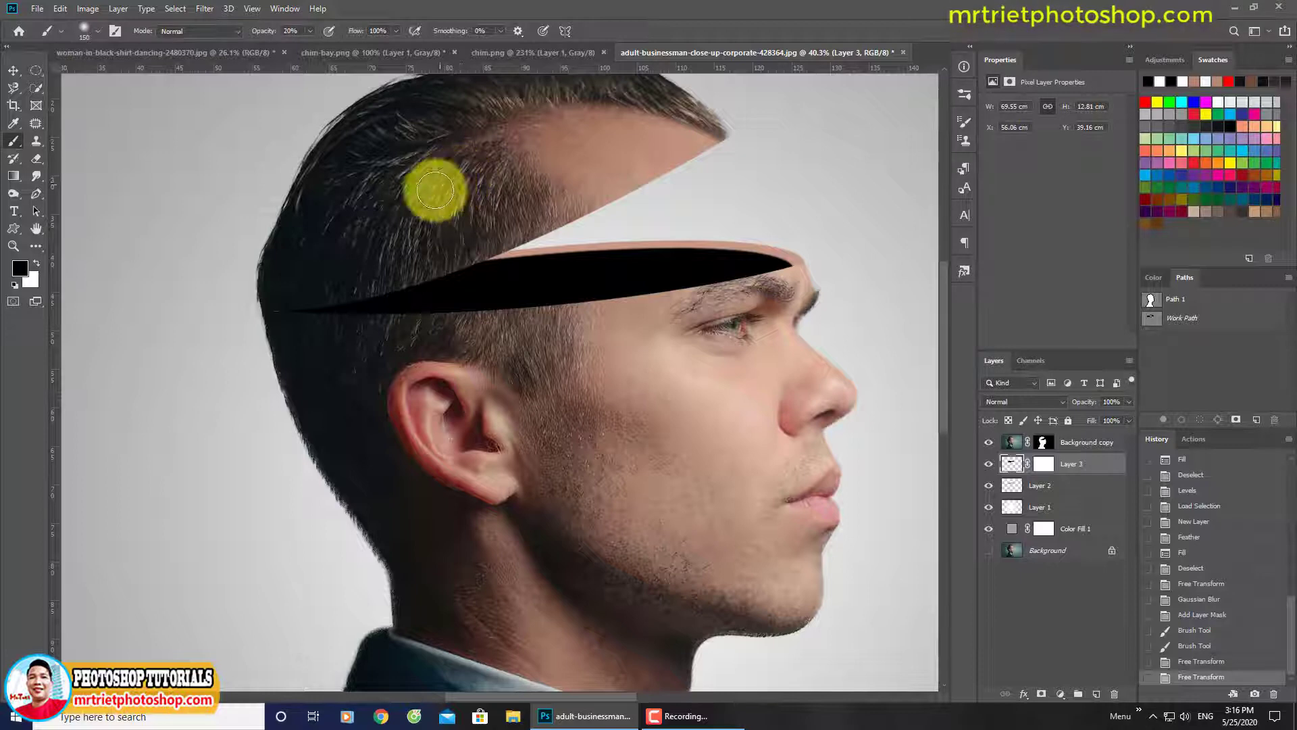
Set a 400 px brush, undo the stray stroke, and target Layer 3's mask
{"action": "key", "text": "bracketright"}
{"action": "key", "text": "bracketright"}
{"action": "key", "text": "bracketright"}
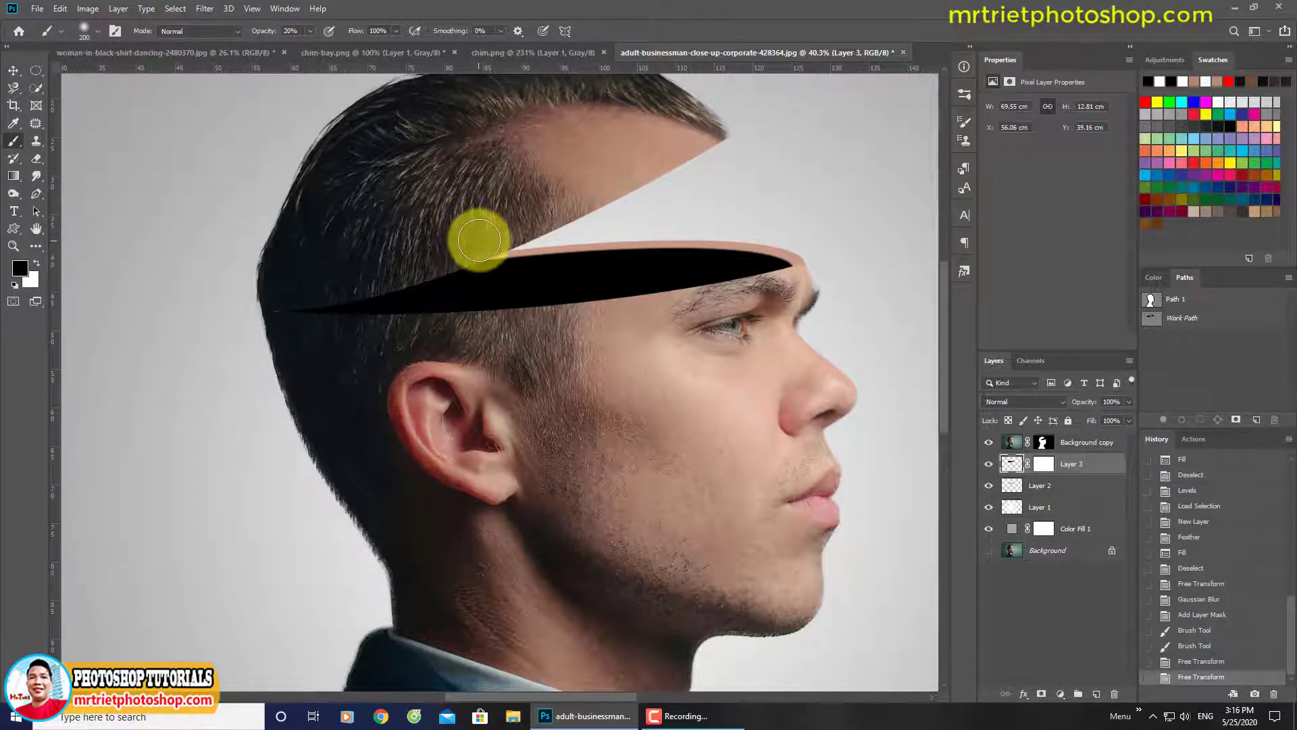
{"action": "key", "text": "x"}
{"action": "key", "text": "x"}
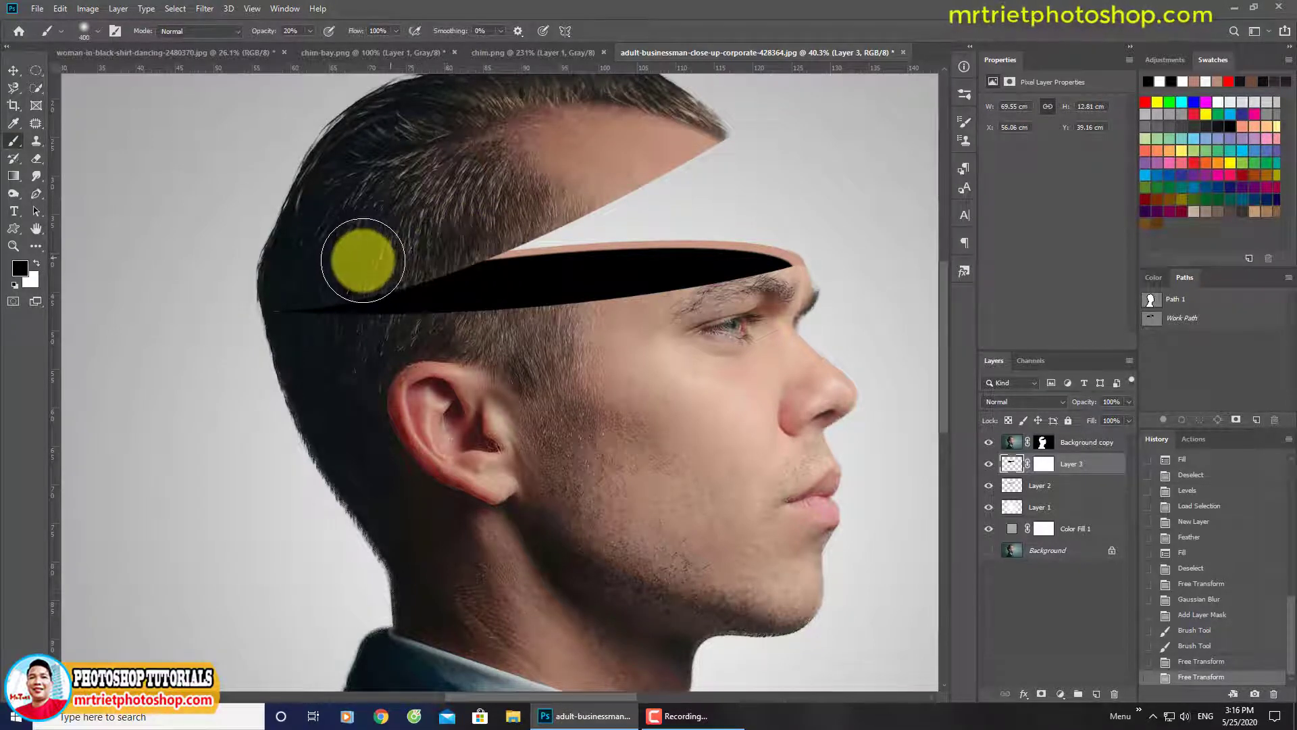
{"action": "key", "text": "bracketright"}
{"action": "key", "text": "bracketright"}
{"action": "left_click_drag", "start_coordinate": [676, 203], "coordinate": [595, 230]}
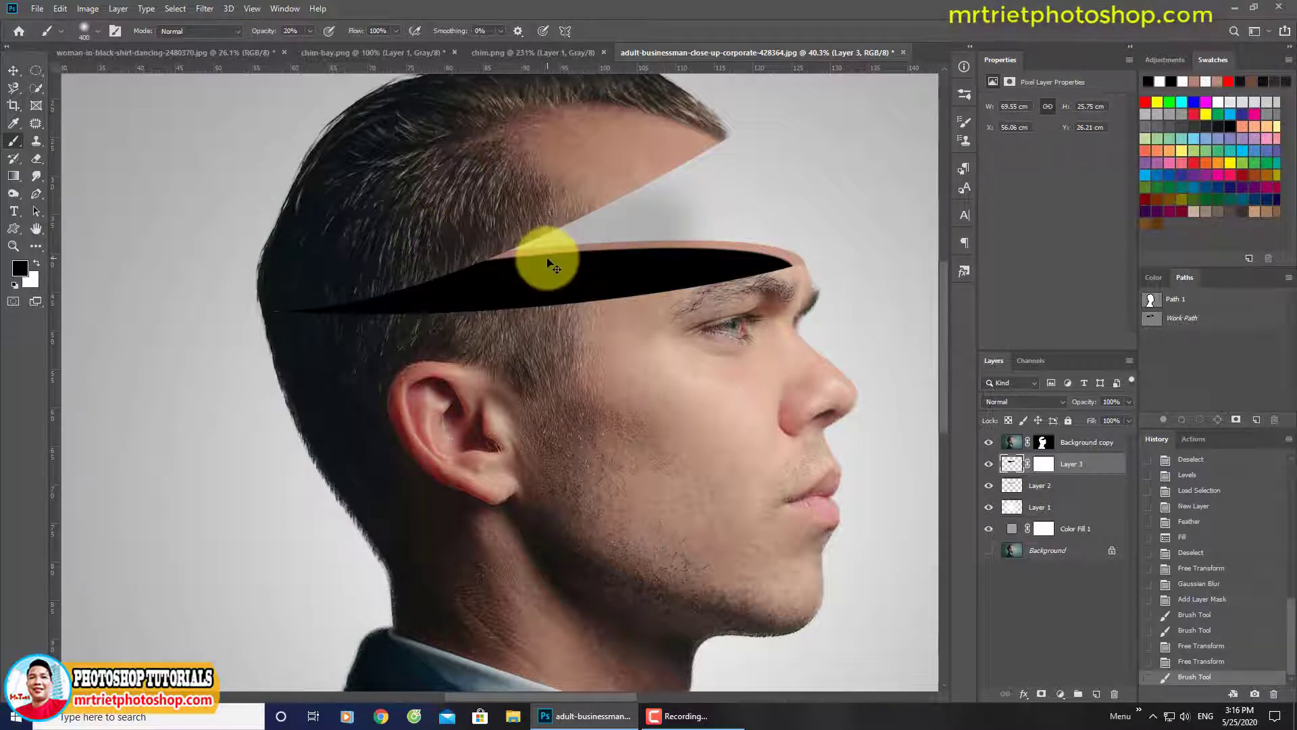
{"action": "key", "text": "ctrl+z"}
{"action": "left_click", "coordinate": [1043, 464]}
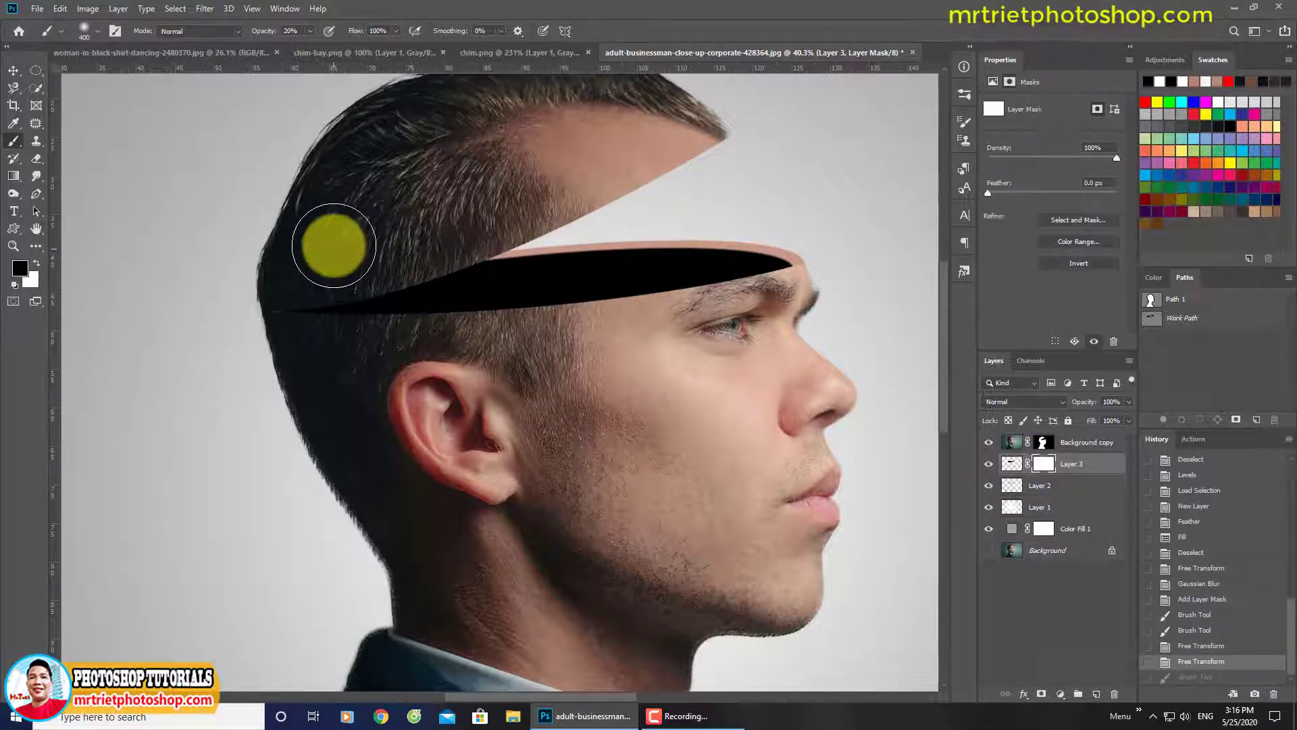
Fade the black band with soft black mask strokes to reveal skin tone beneath
{"action": "mouse_move", "coordinate": [334, 245]}
{"action": "left_mouse_down"}
{"action": "mouse_move", "coordinate": [391, 225]}
{"action": "mouse_move", "coordinate": [537, 244]}
{"action": "left_mouse_up"}
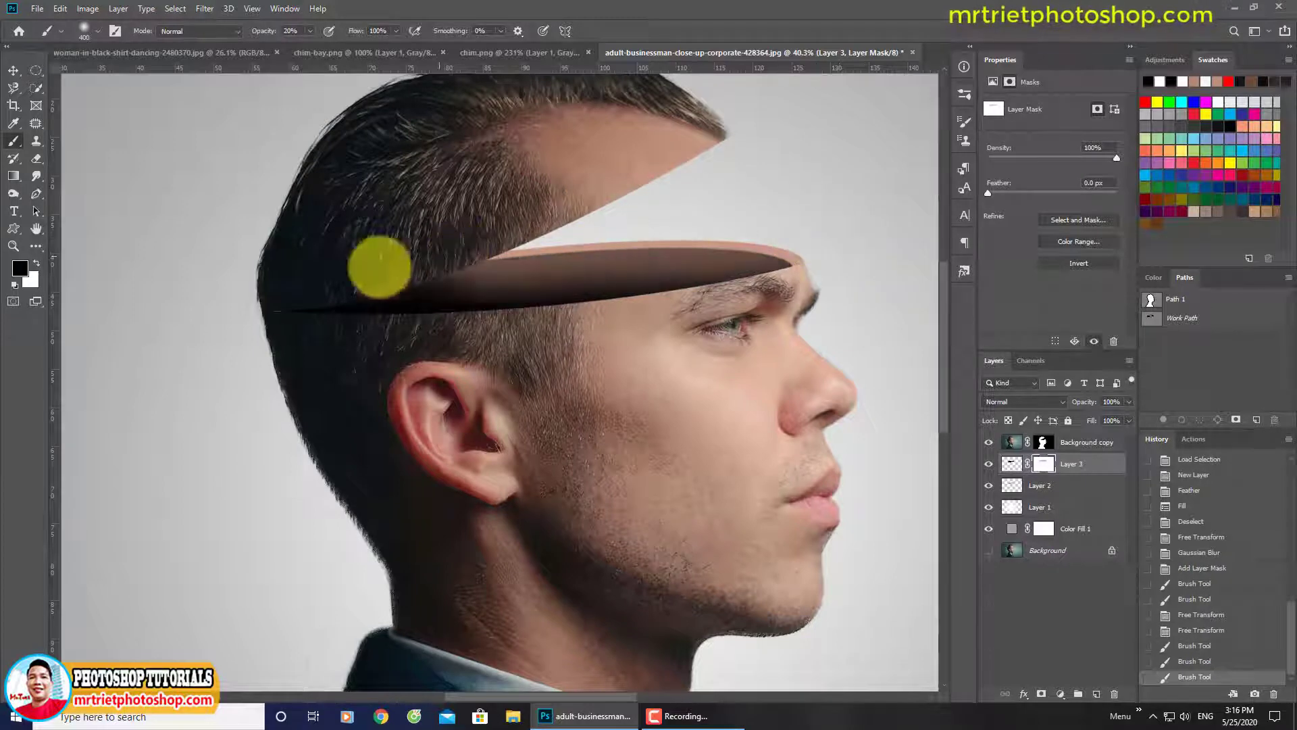
{"action": "mouse_move", "coordinate": [839, 241]}
{"action": "left_mouse_down"}
{"action": "mouse_move", "coordinate": [302, 263]}
{"action": "mouse_move", "coordinate": [575, 258]}
{"action": "mouse_move", "coordinate": [804, 232]}
{"action": "mouse_move", "coordinate": [341, 232]}
{"action": "left_mouse_up"}
{"action": "left_click_drag", "start_coordinate": [889, 226], "coordinate": [763, 301]}
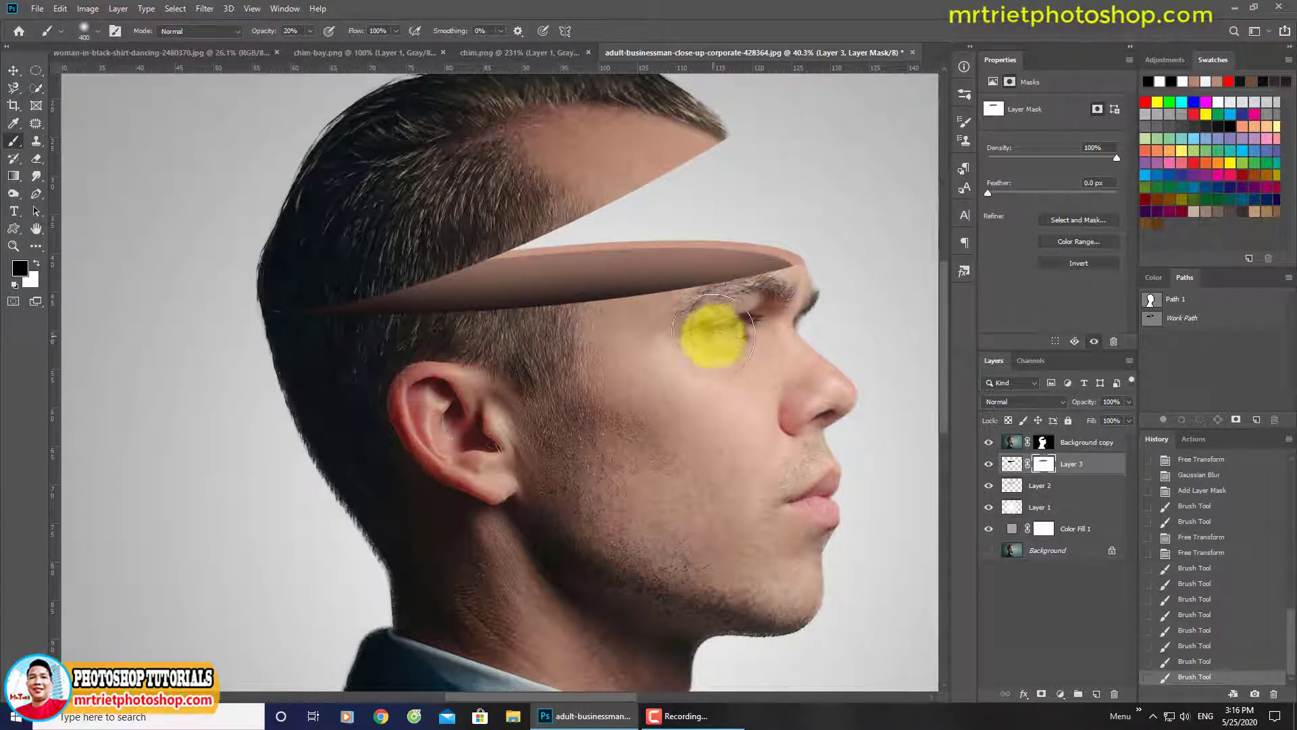
Paint white on the mask to bring back the eyebrow and eye
{"action": "key", "text": "x"}
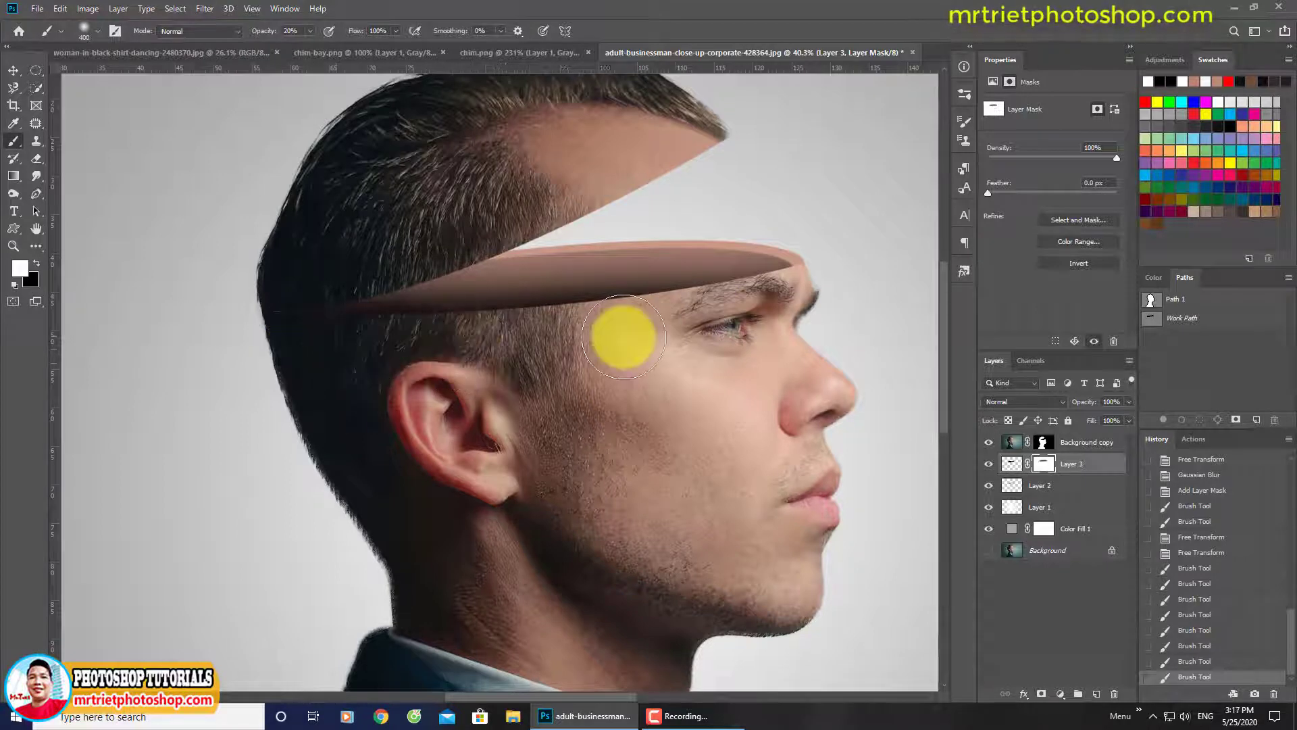
{"action": "mouse_move", "coordinate": [789, 301]}
{"action": "left_mouse_down"}
{"action": "mouse_move", "coordinate": [672, 331]}
{"action": "mouse_move", "coordinate": [710, 313]}
{"action": "left_mouse_up"}
{"action": "left_click_drag", "start_coordinate": [579, 338], "coordinate": [784, 320]}
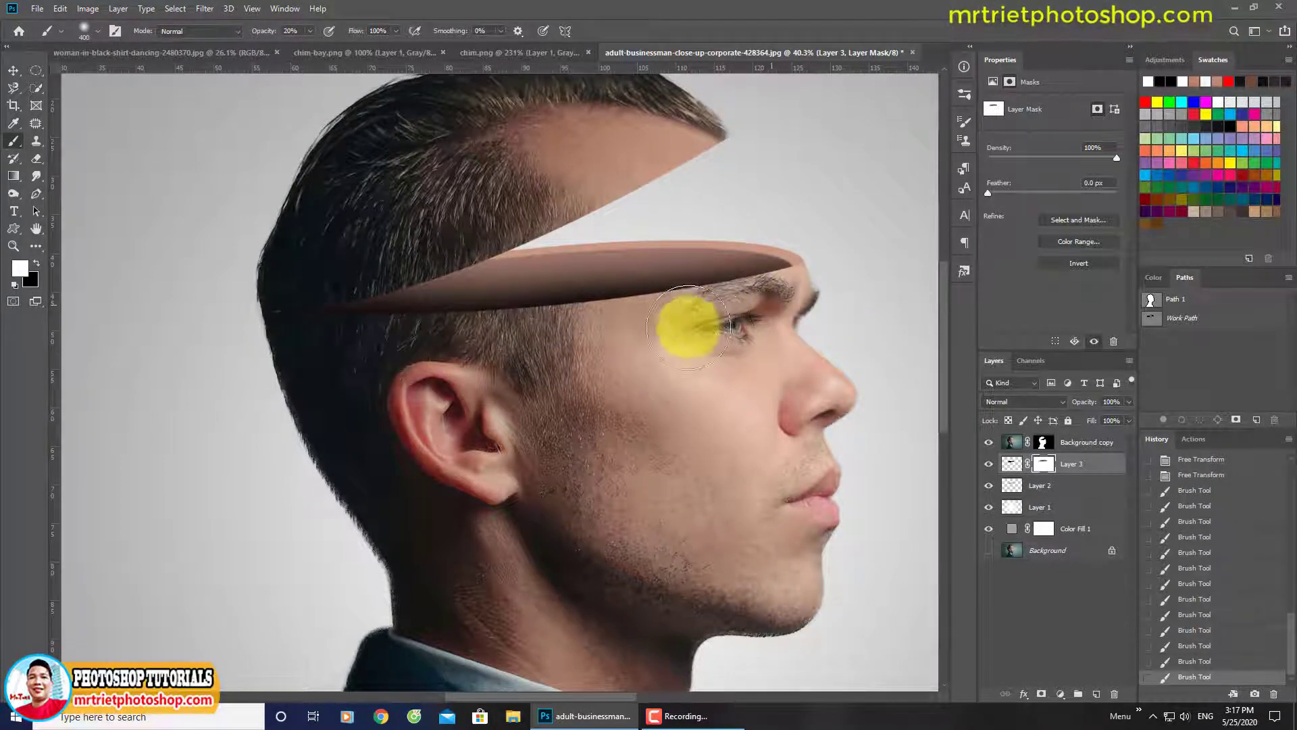
Extend the skin band further into the hair with black strokes, then fit the image
{"action": "key", "text": "x"}
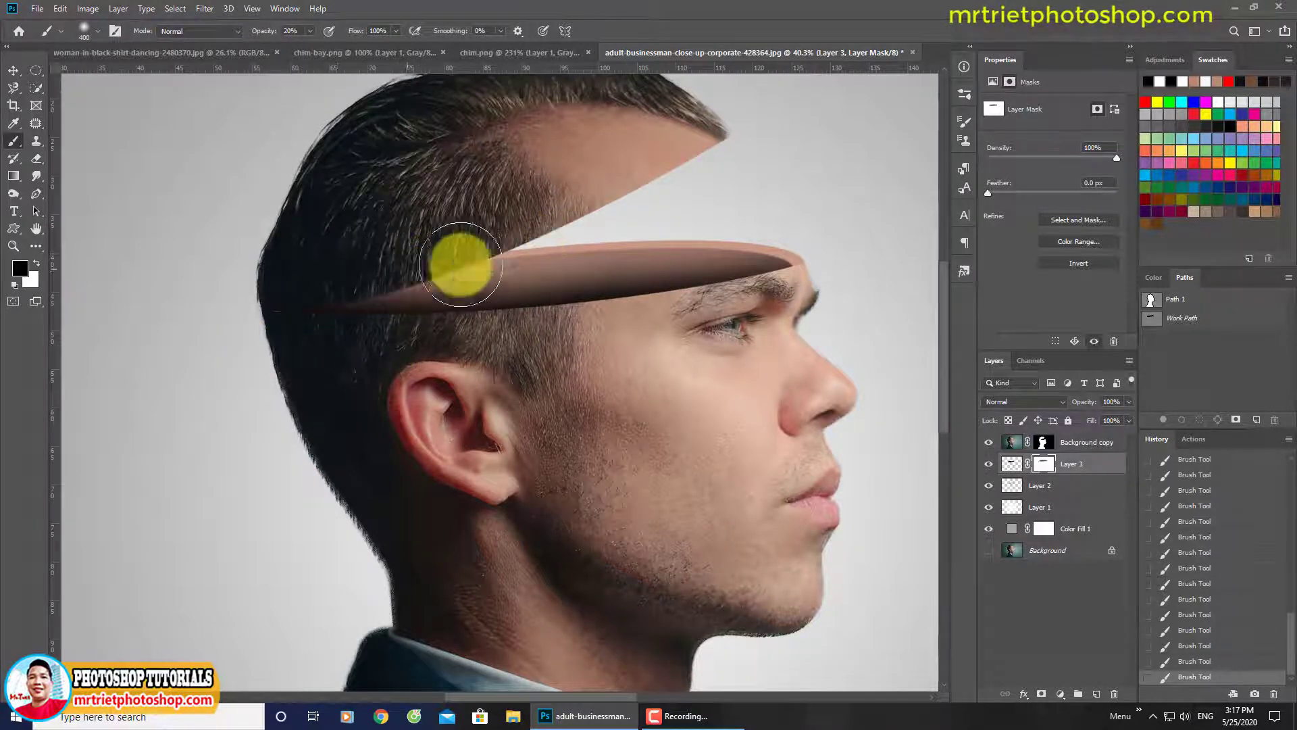
{"action": "left_click_drag", "start_coordinate": [428, 258], "coordinate": [783, 263]}
{"action": "mouse_move", "coordinate": [491, 282]}
{"action": "left_mouse_down"}
{"action": "mouse_move", "coordinate": [808, 288]}
{"action": "mouse_move", "coordinate": [307, 355]}
{"action": "mouse_move", "coordinate": [825, 331]}
{"action": "mouse_move", "coordinate": [834, 298]}
{"action": "mouse_move", "coordinate": [867, 298]}
{"action": "left_mouse_up"}
{"action": "key", "text": "ctrl+0"}
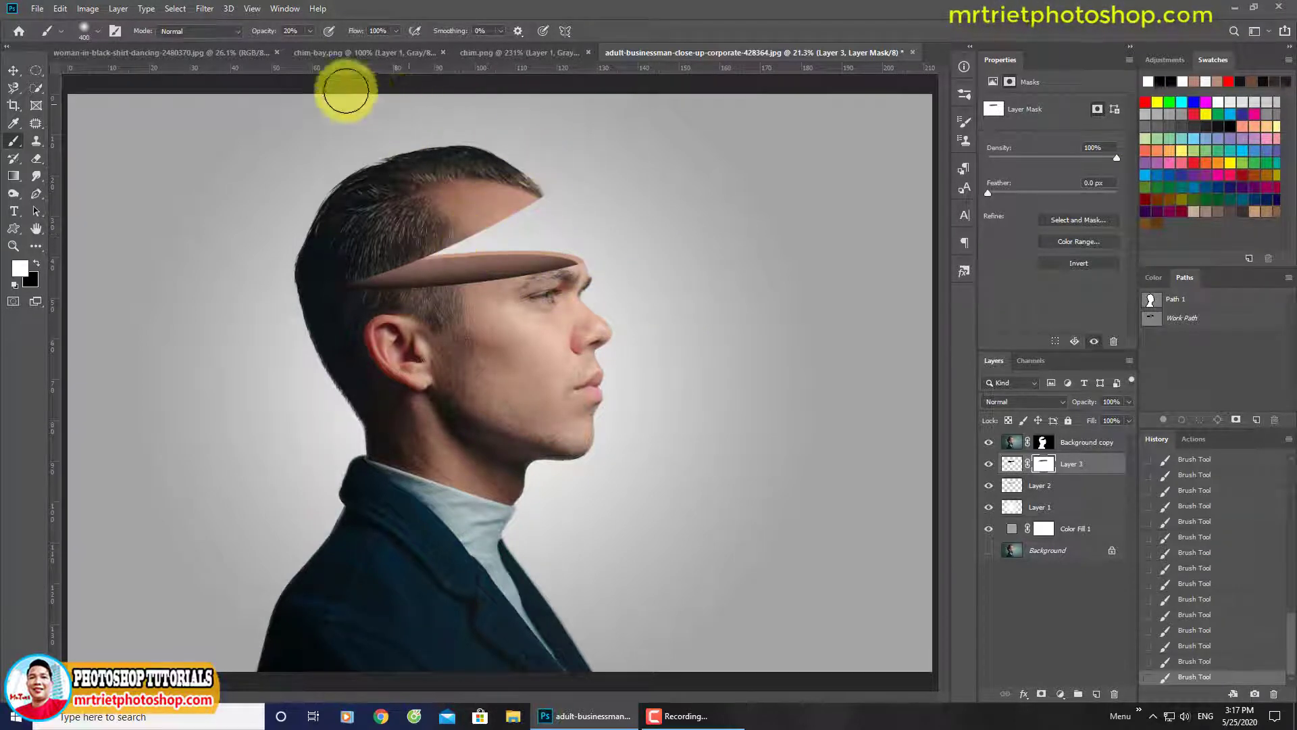
Copy a rectangle around the dancing woman's upper body to a new layer
{"action": "left_click", "coordinate": [222, 52]}
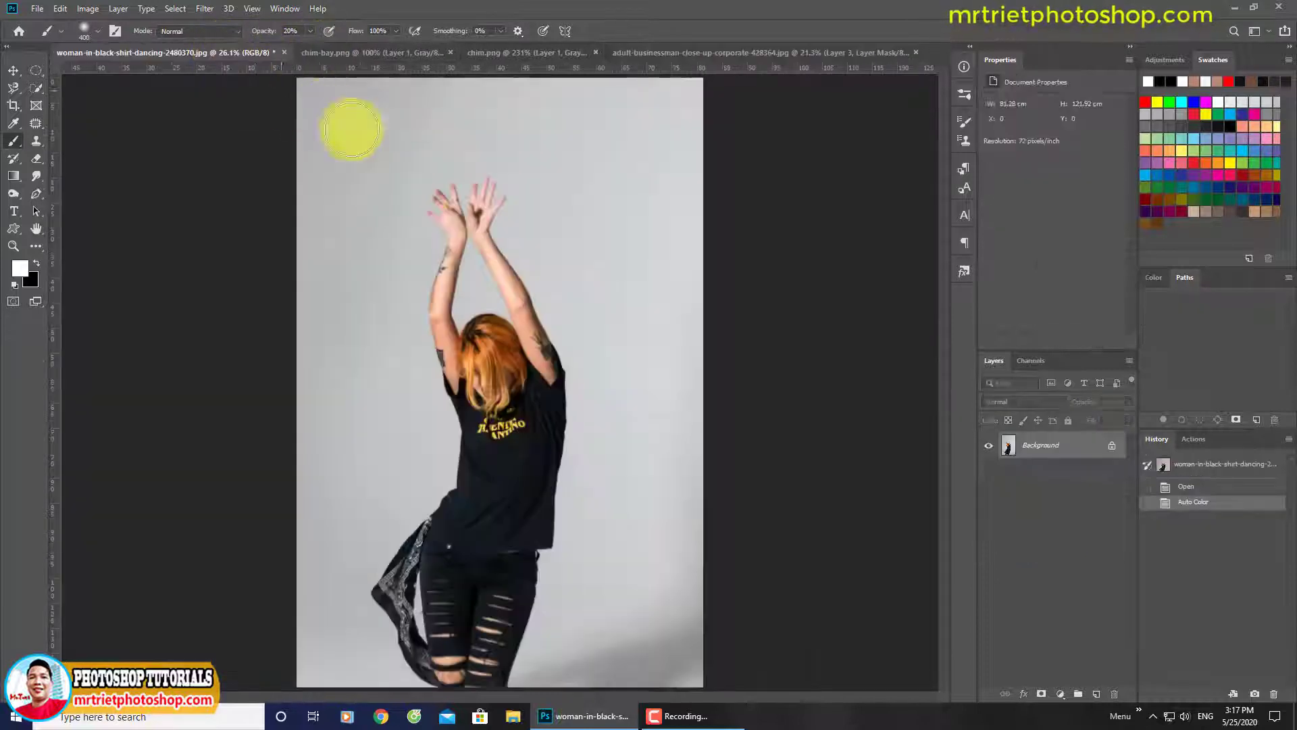
{"action": "key", "text": "x"}
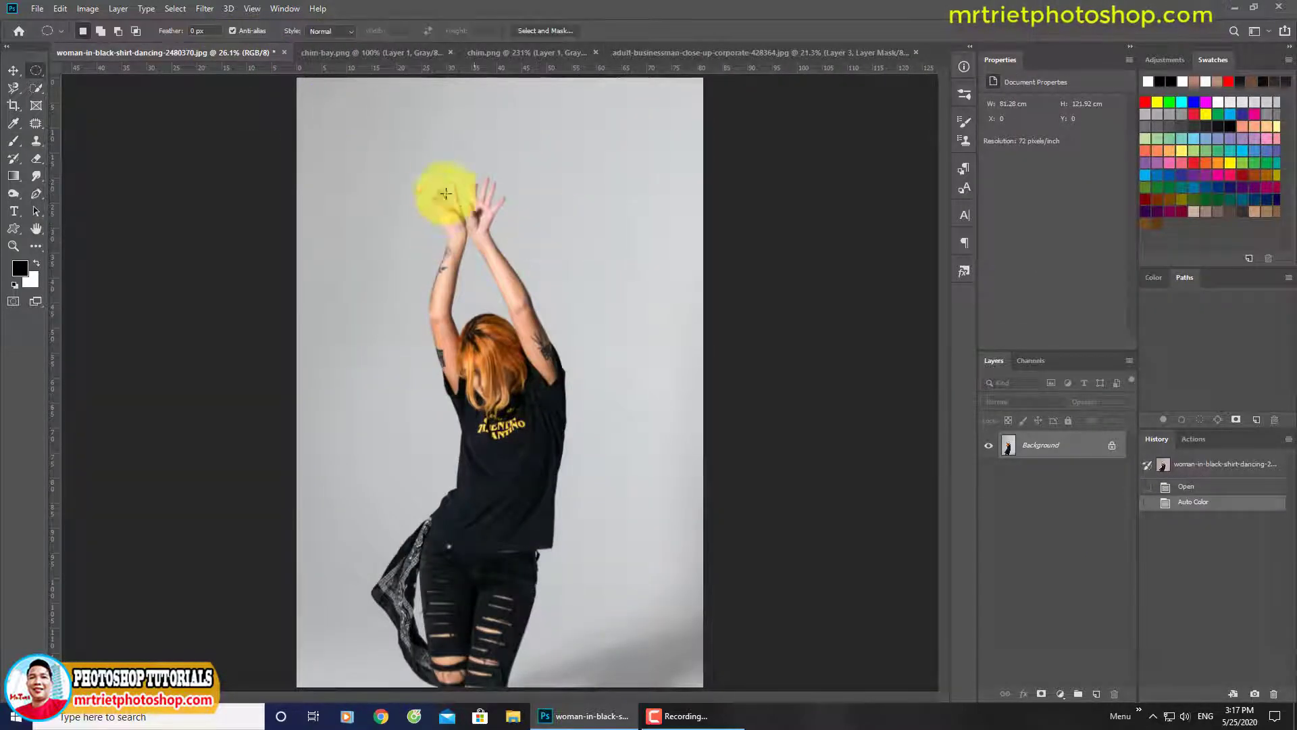
{"action": "key", "text": "m"}
{"action": "left_click_drag", "start_coordinate": [361, 152], "coordinate": [608, 413]}
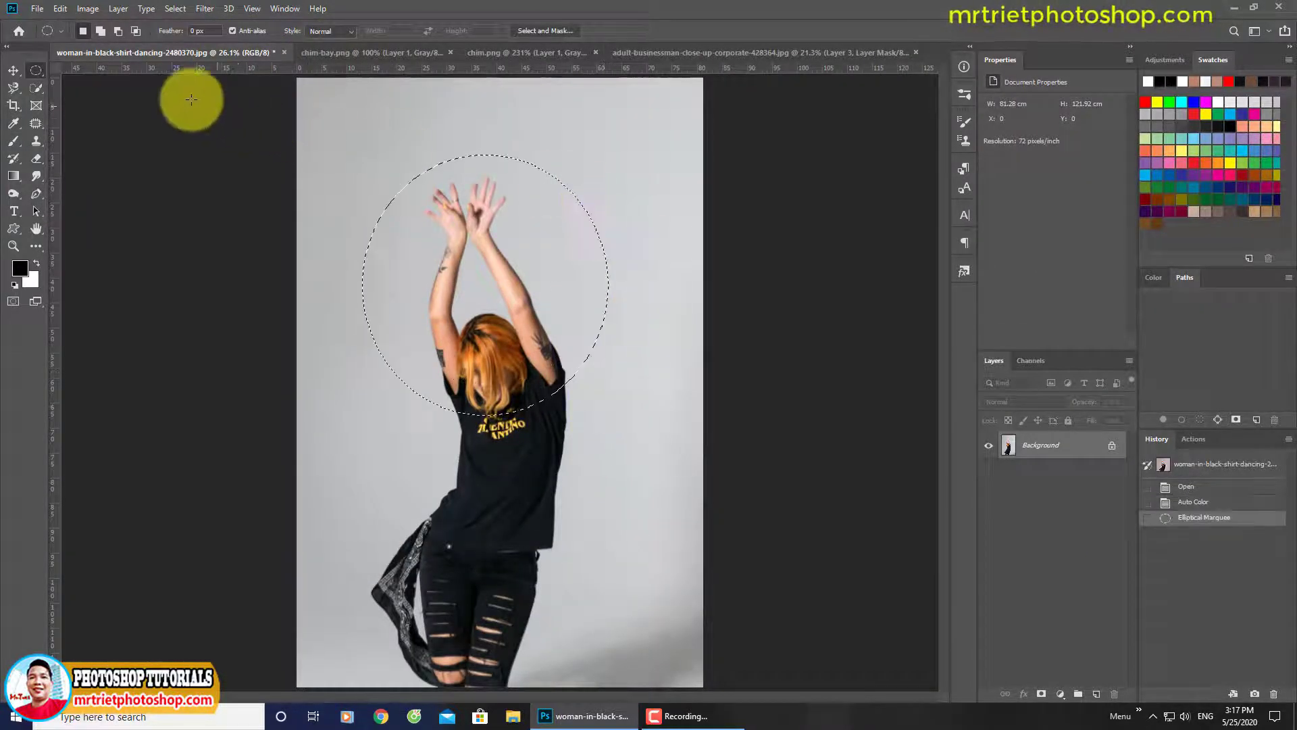
{"action": "key", "text": "shift+m"}
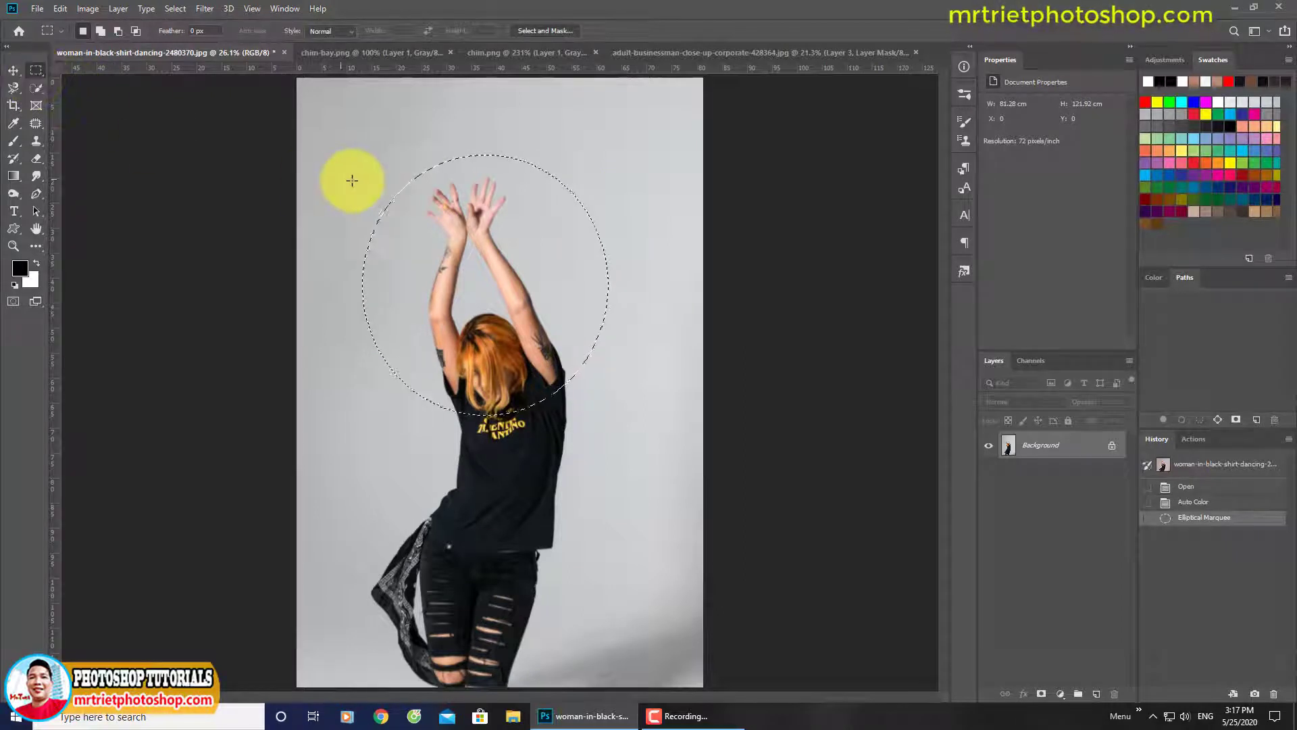
{"action": "mouse_move", "coordinate": [345, 140]}
{"action": "left_mouse_down"}
{"action": "mouse_move", "coordinate": [611, 473]}
{"action": "mouse_move", "coordinate": [615, 515]}
{"action": "left_mouse_up"}
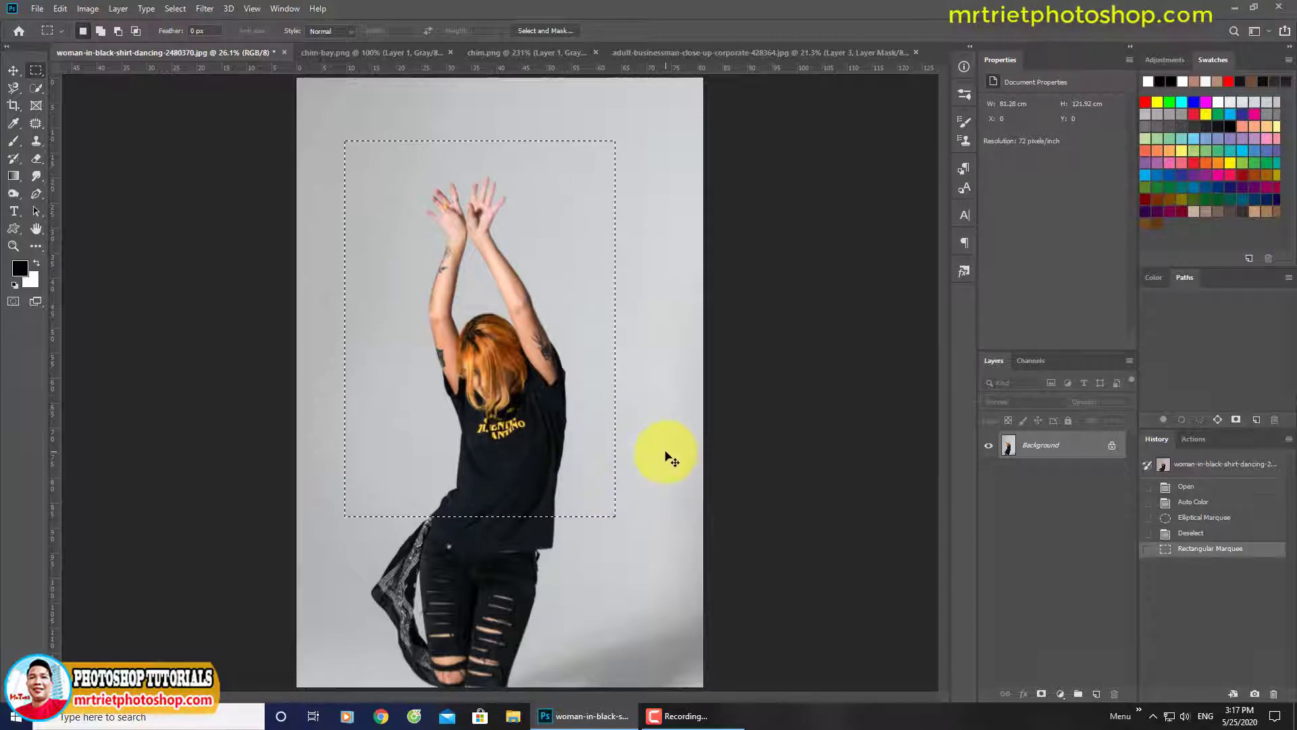
{"action": "key", "text": "ctrl+j"}
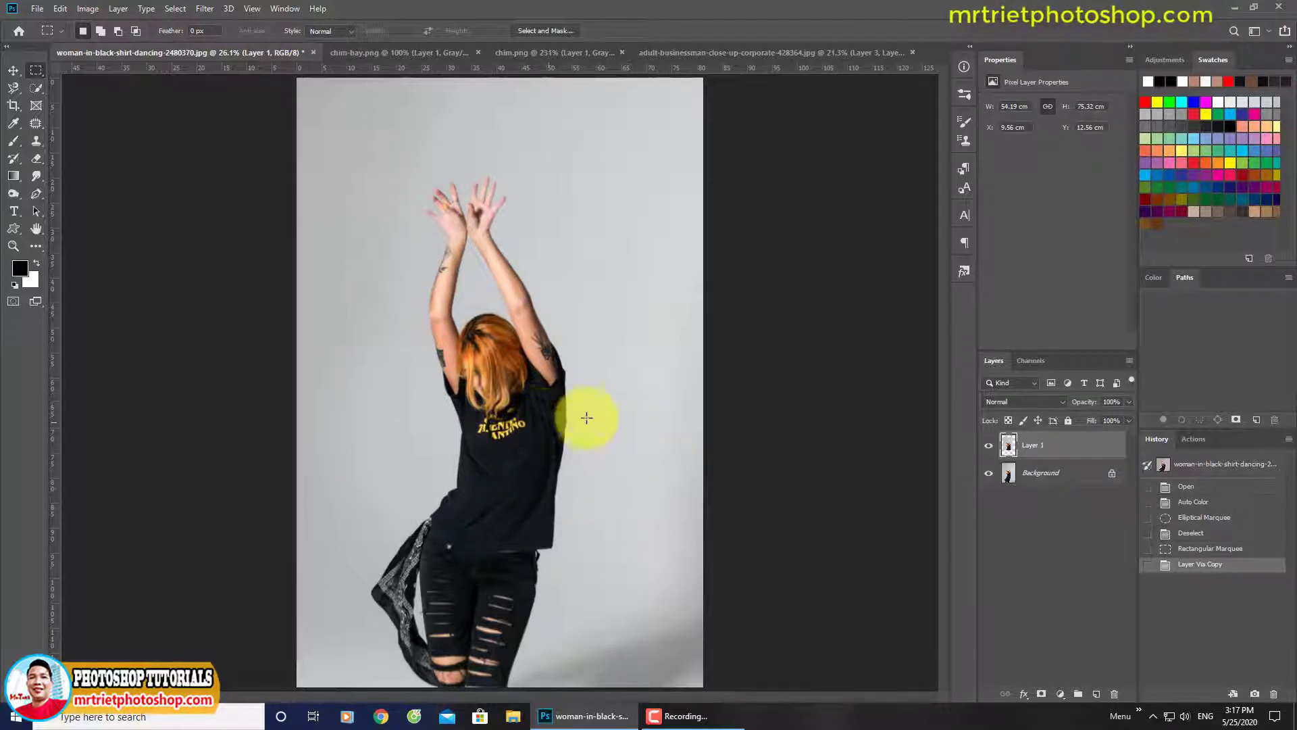
Drag the copied woman into the businessman document over the head slice
{"action": "key", "text": "v"}
{"action": "left_click_drag", "start_coordinate": [480, 324], "coordinate": [674, 53]}
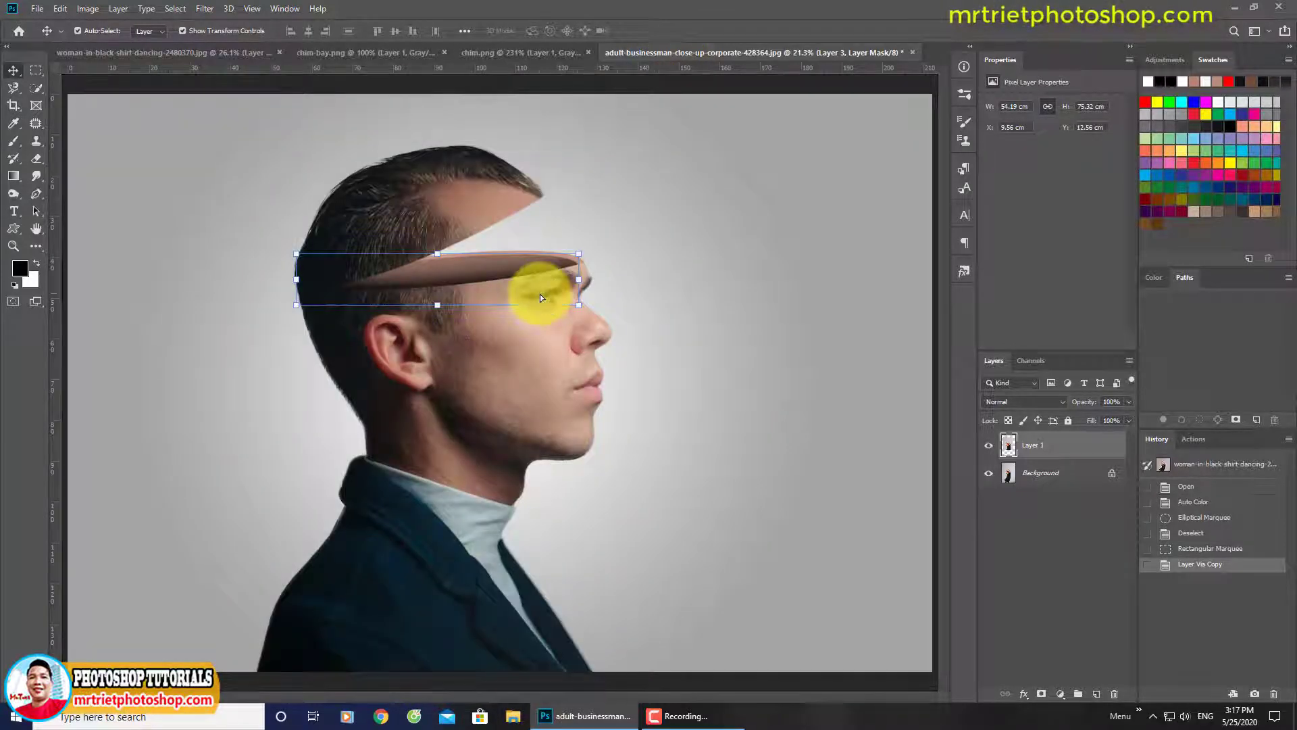
{"action": "left_click_drag", "start_coordinate": [675, 53], "coordinate": [540, 293]}
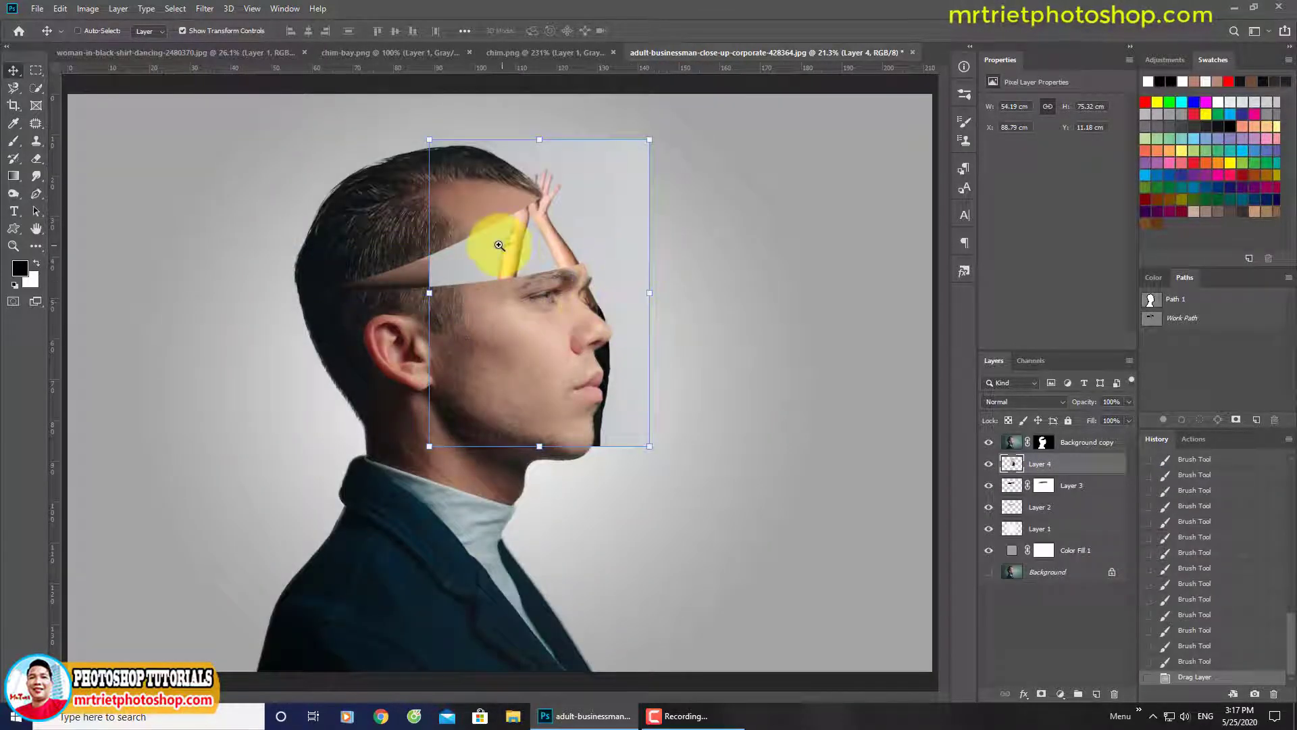
Scale the woman to about 69% and place her right of the face
{"action": "scroll", "coordinate": [488, 261], "scroll_direction": "up", "scroll_amount": 2}
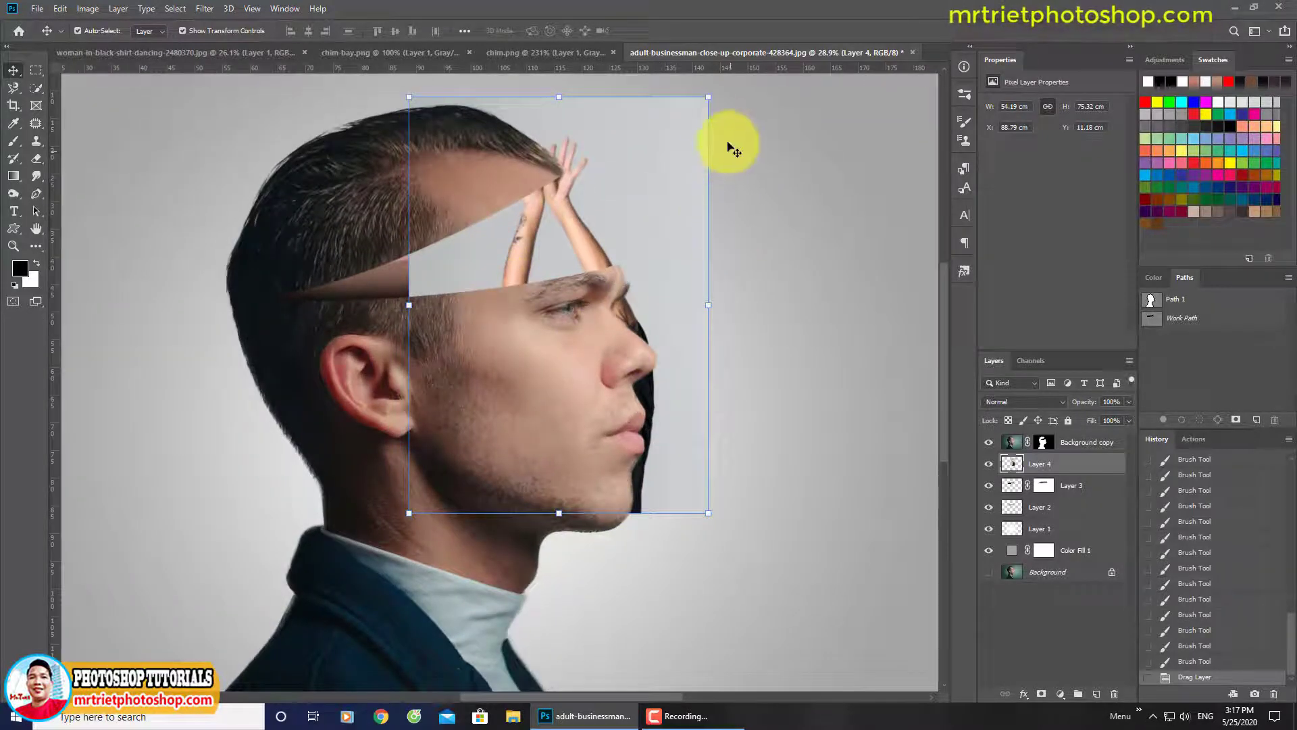
{"action": "left_click_drag", "start_coordinate": [704, 101], "coordinate": [614, 227]}
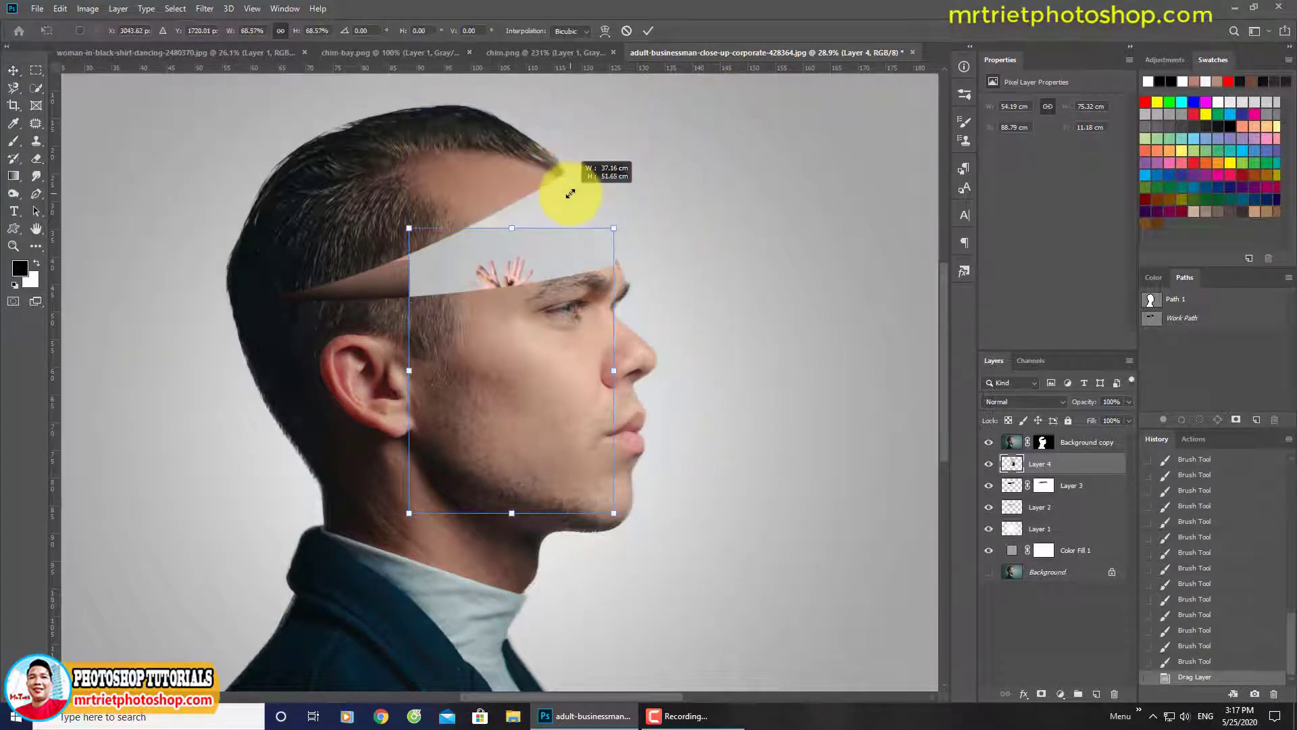
{"action": "mouse_move", "coordinate": [538, 329]}
{"action": "left_mouse_down"}
{"action": "mouse_move", "coordinate": [810, 246]}
{"action": "mouse_move", "coordinate": [800, 239]}
{"action": "left_mouse_up"}
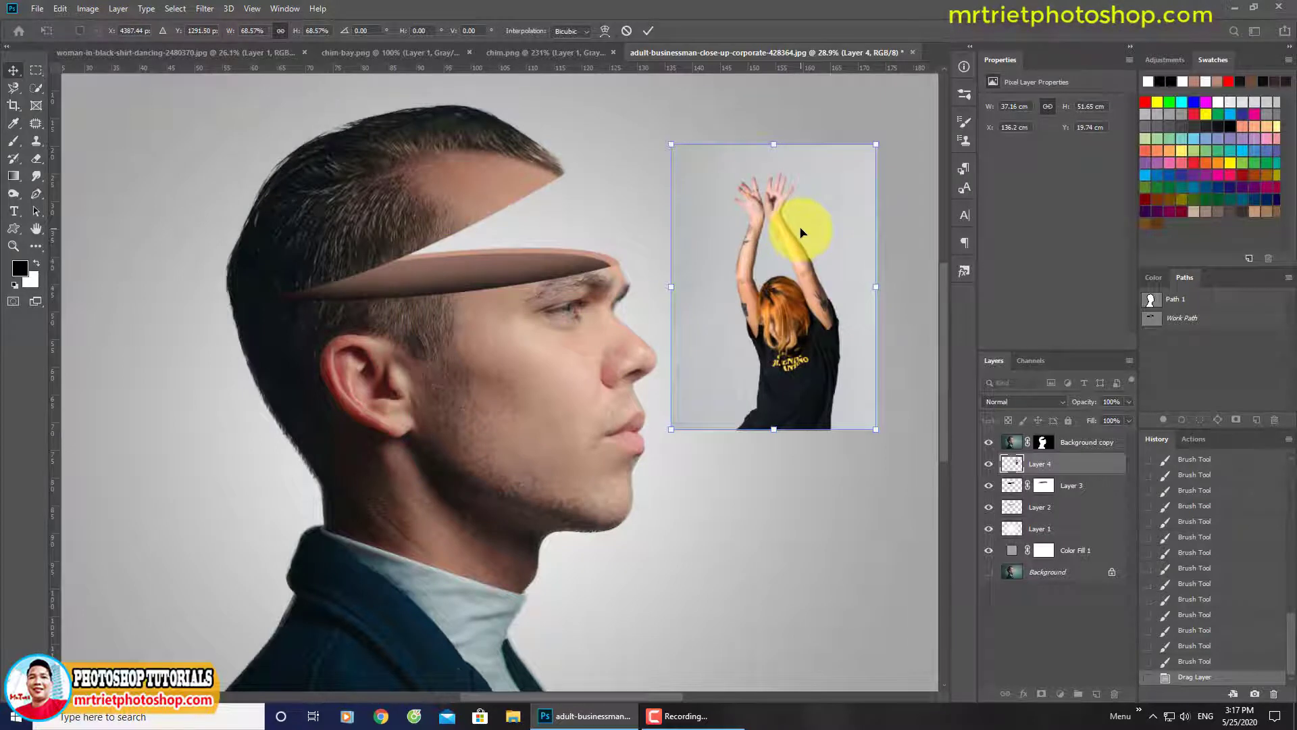
{"action": "key", "text": "Return"}
Delete the woman's grey background using a Magic Wand selection feathered 0.5 px
{"action": "scroll", "coordinate": [798, 234], "scroll_direction": "up", "scroll_amount": 3}
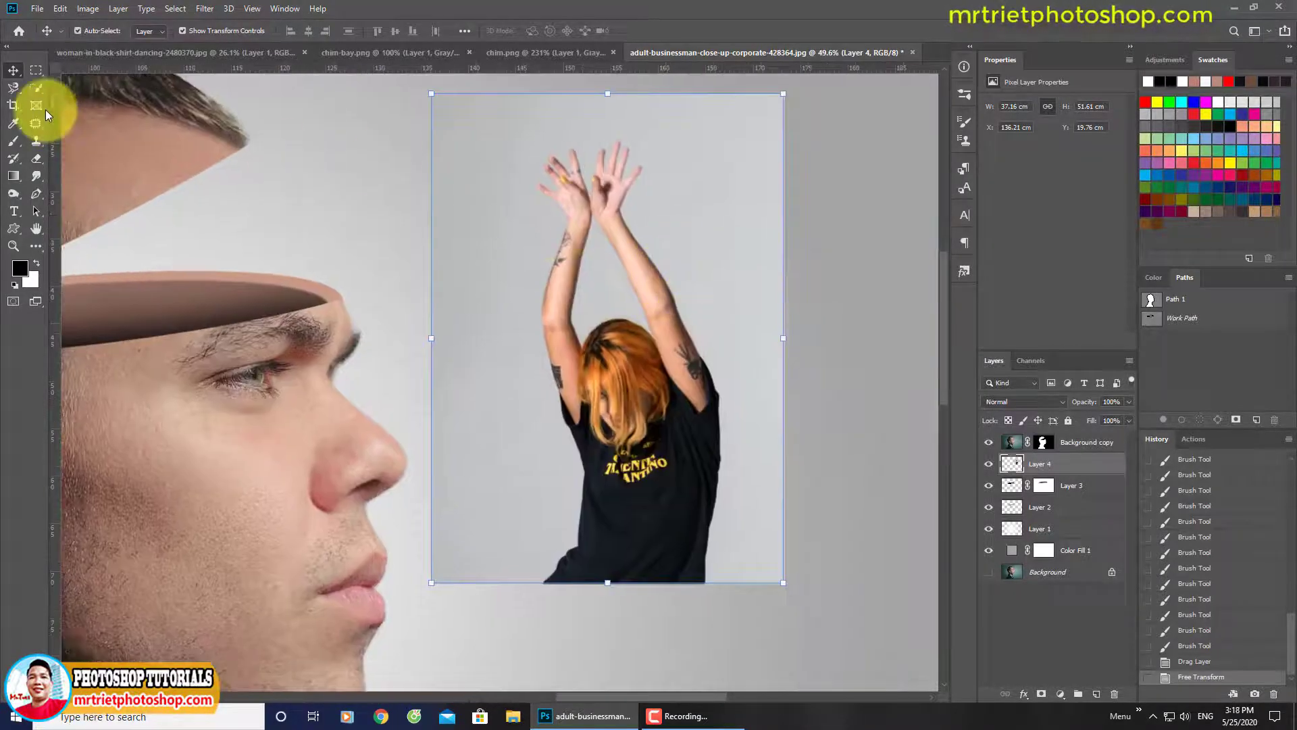
{"action": "right_click", "coordinate": [32, 93]}
{"action": "left_click", "coordinate": [101, 102]}
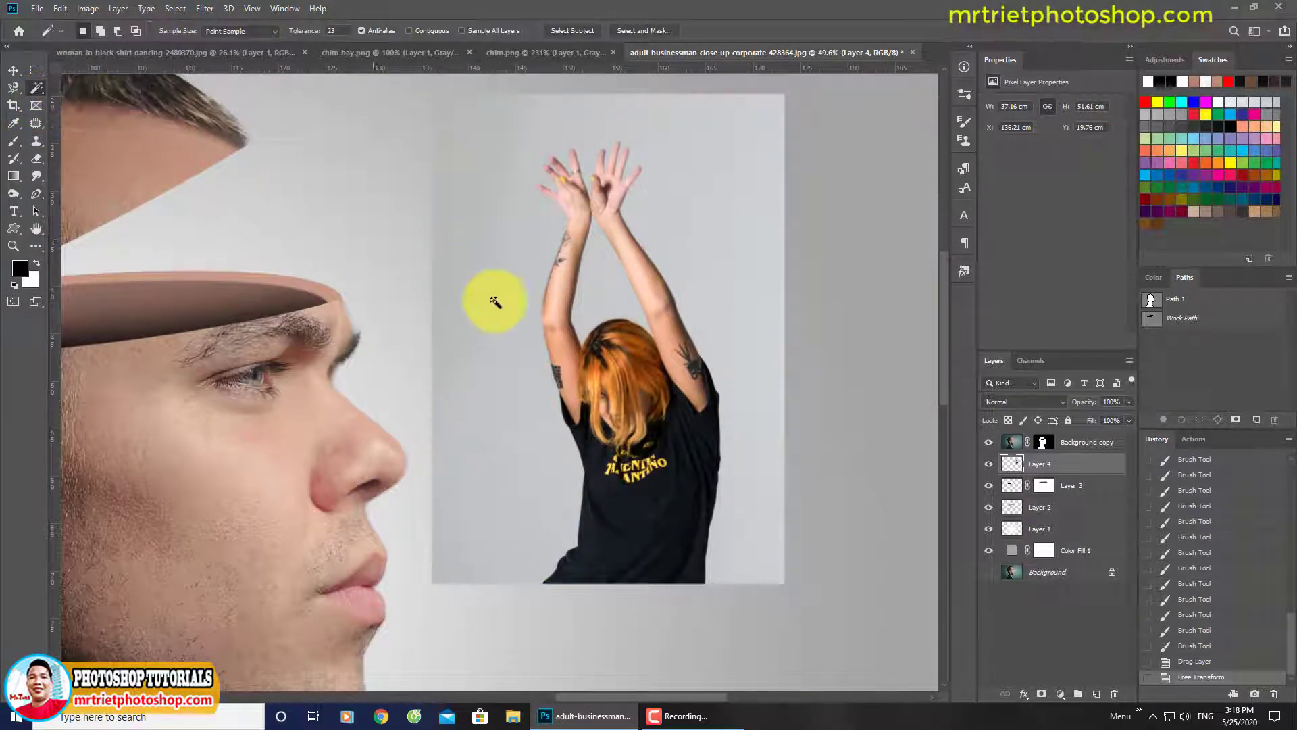
{"action": "left_click", "coordinate": [532, 295]}
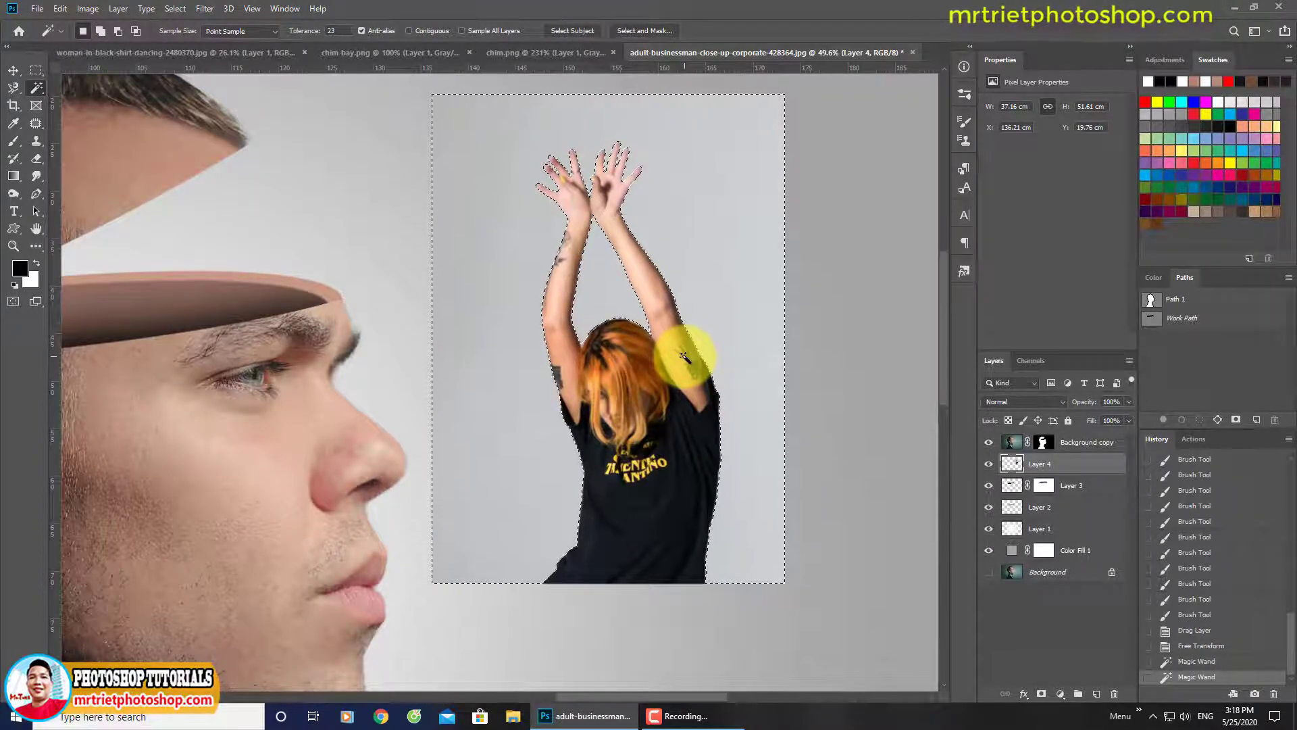
{"action": "key", "text": "shift+F6"}
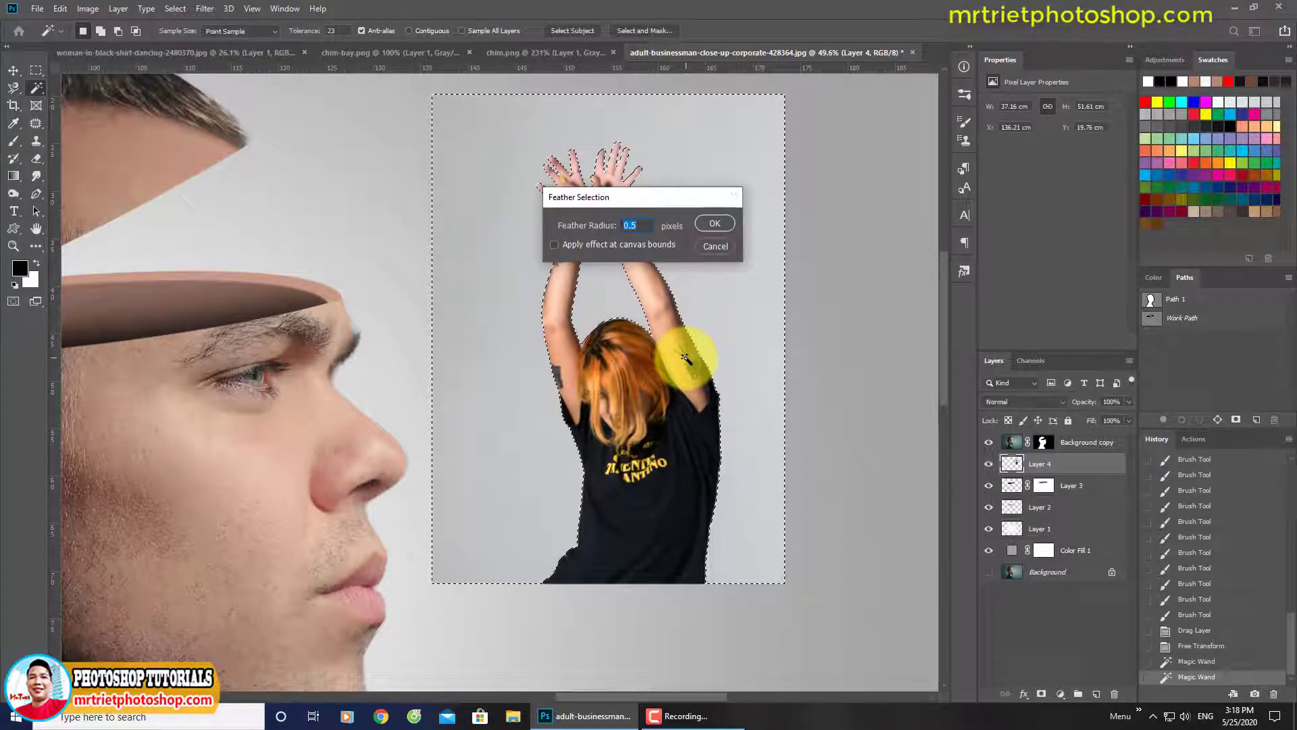
{"action": "key", "text": "Return"}
{"action": "key", "text": "Delete"}
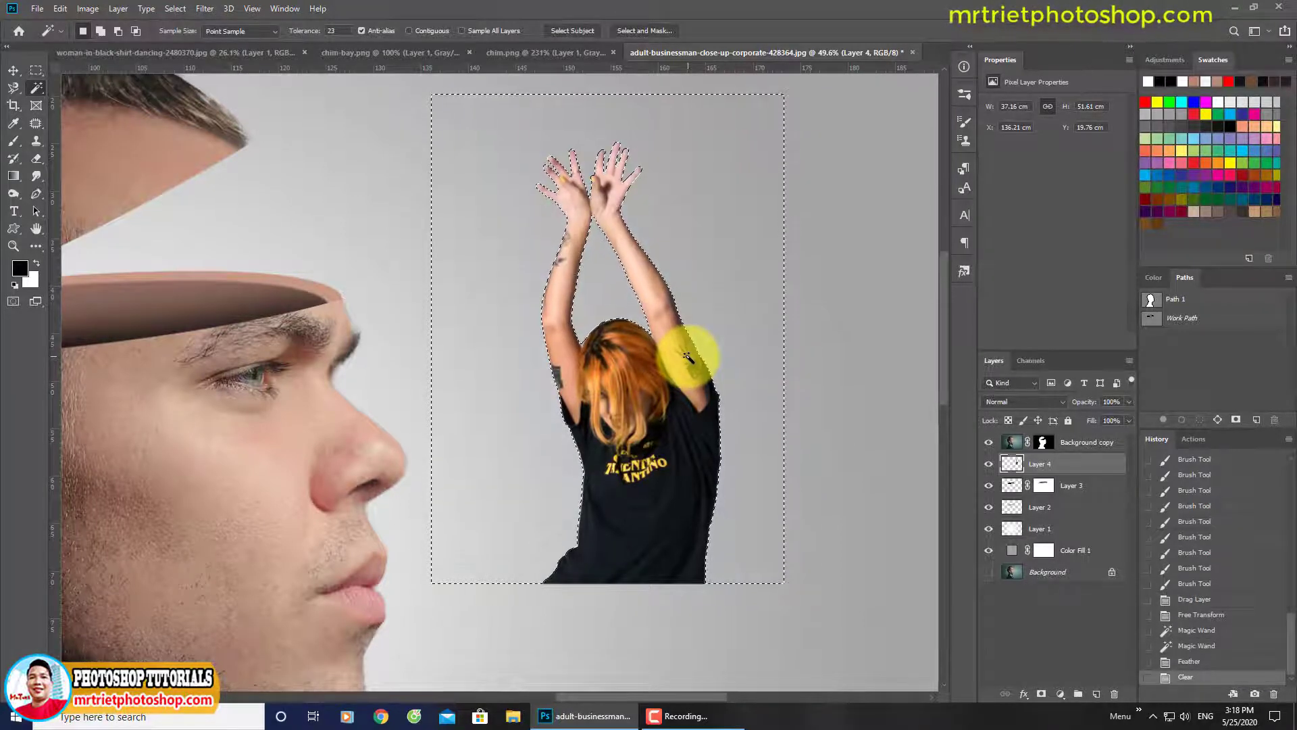
Copy the cut-out woman to new Layer 5 and delete the original Layer 4
{"action": "key", "text": "m"}
{"action": "key", "text": "ctrl+d"}
{"action": "left_click_drag", "start_coordinate": [500, 136], "coordinate": [731, 602]}
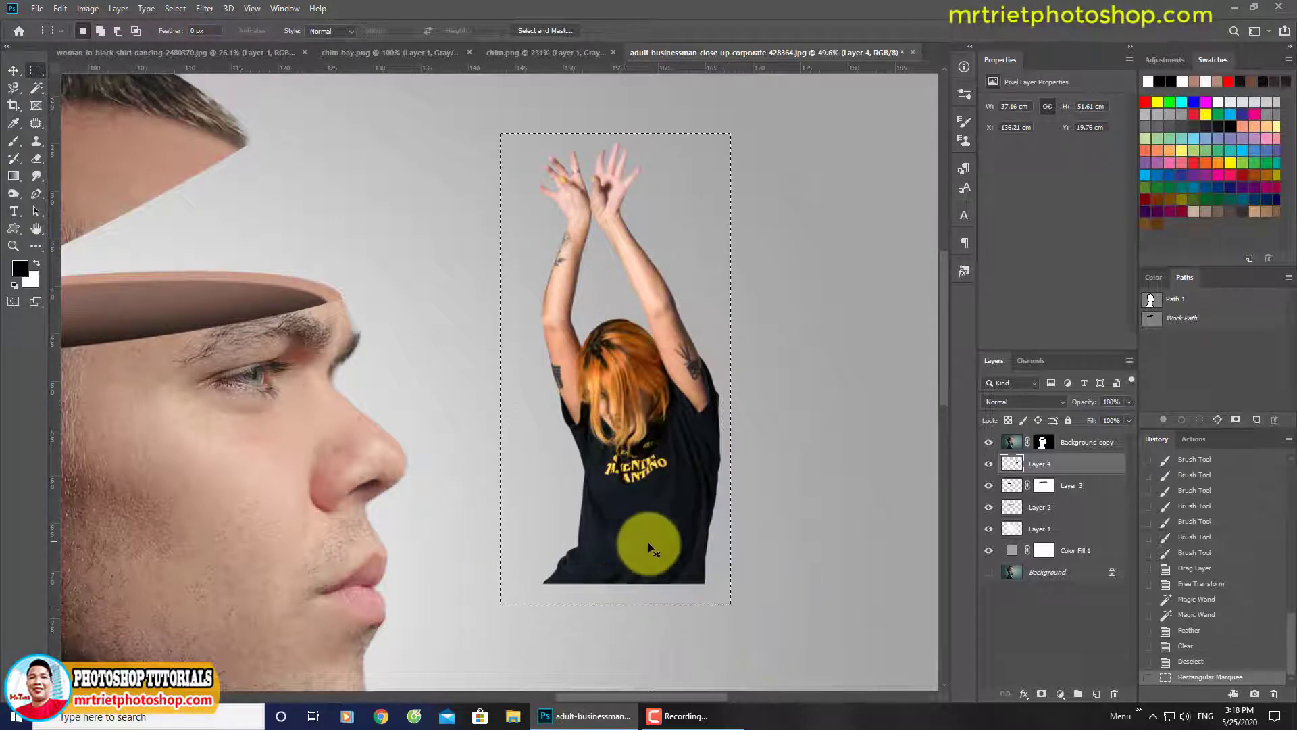
{"action": "key", "text": "ctrl+j"}
{"action": "left_click", "coordinate": [1041, 484]}
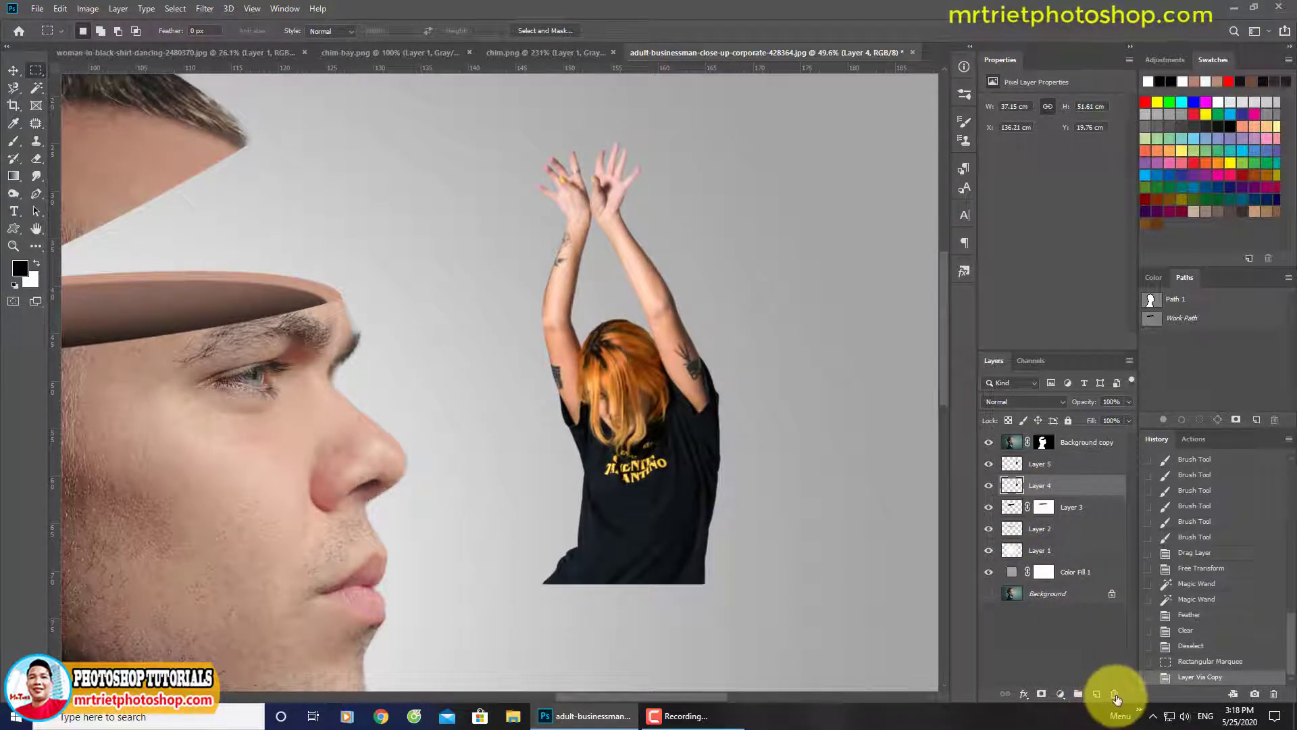
{"action": "left_click", "coordinate": [1115, 698]}
{"action": "left_click", "coordinate": [1054, 463]}
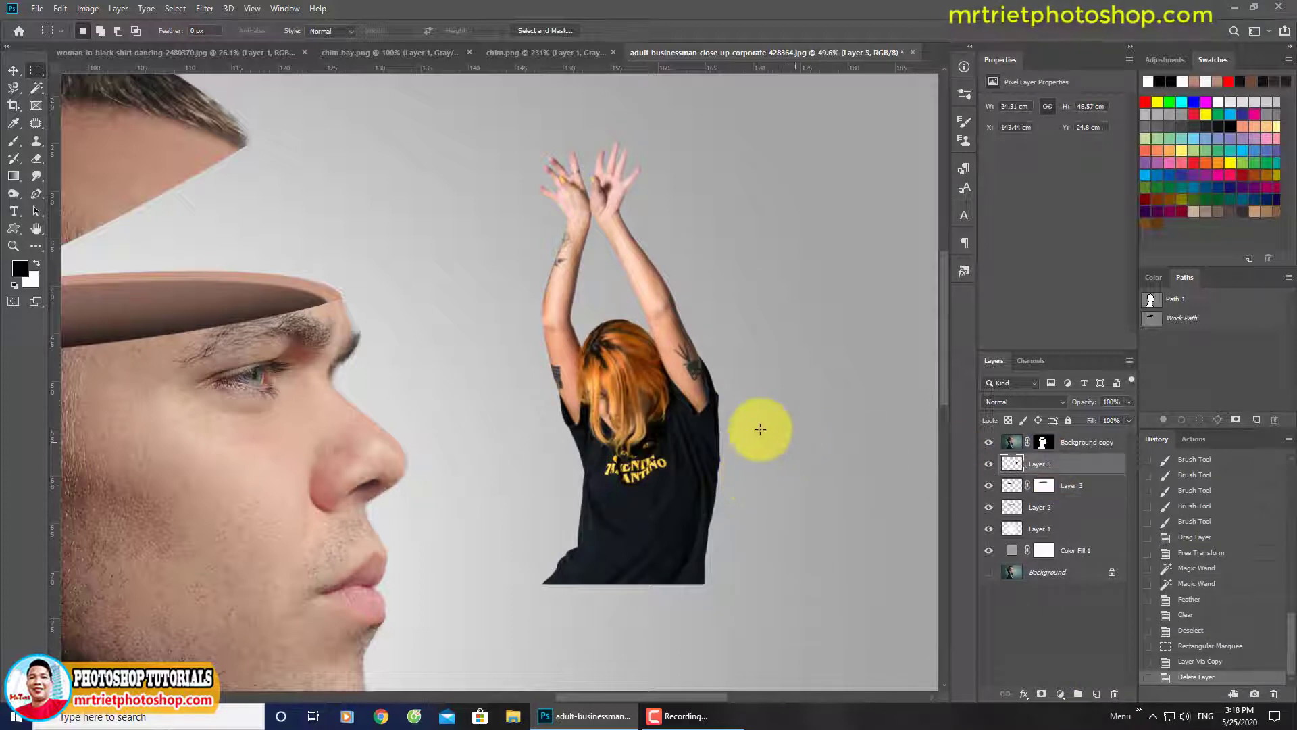
Move the cut-out woman into the opening of the head
{"action": "key", "text": "v"}
{"action": "scroll", "coordinate": [659, 439], "scroll_direction": "down", "scroll_amount": 2}
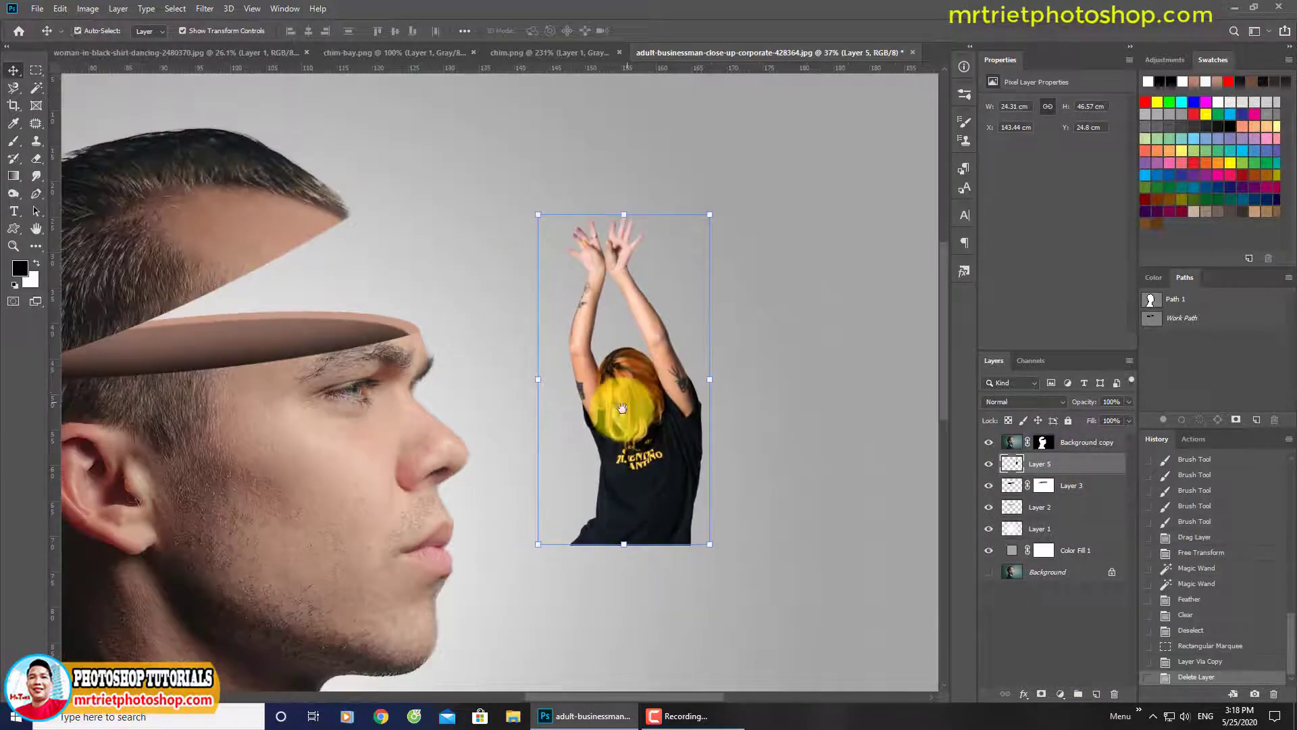
{"action": "scroll", "coordinate": [622, 408], "scroll_direction": "down", "scroll_amount": 2}
{"action": "left_click_drag", "start_coordinate": [608, 389], "coordinate": [332, 331]}
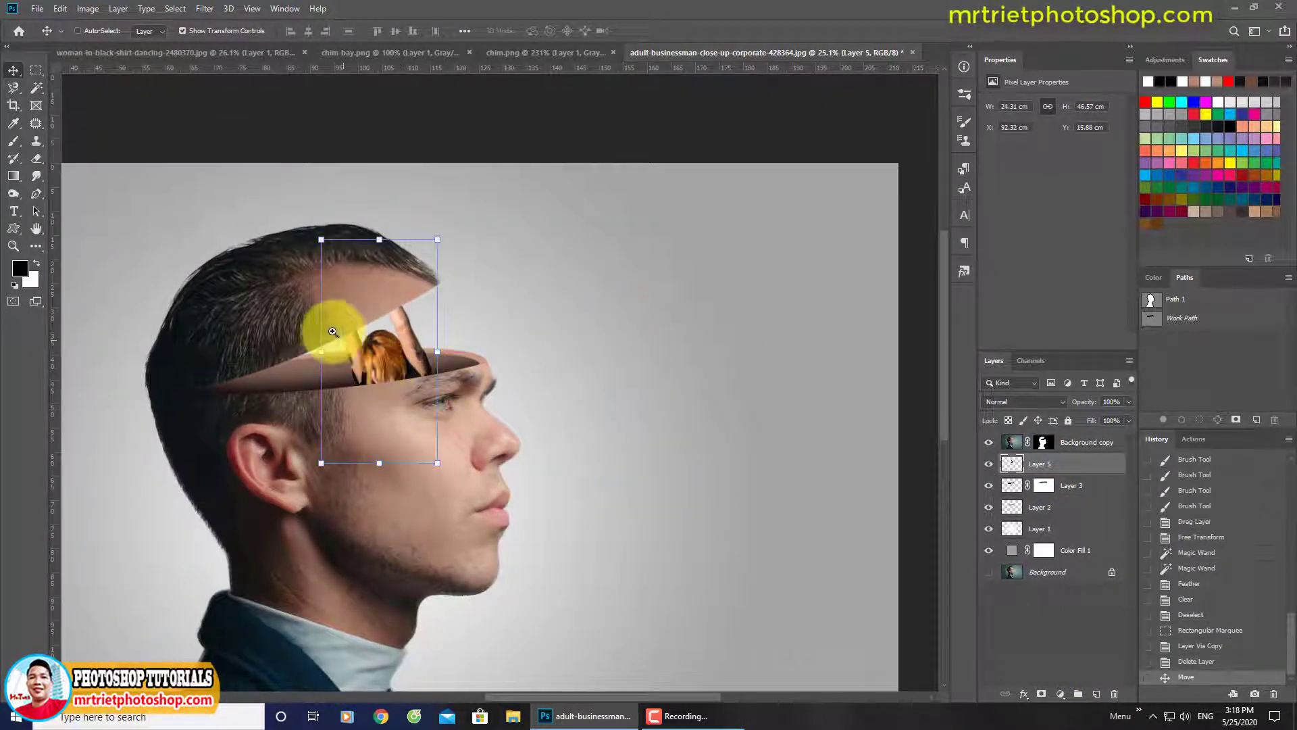
{"action": "scroll", "coordinate": [332, 331], "scroll_direction": "up", "scroll_amount": 1}
{"action": "scroll", "coordinate": [324, 354], "scroll_direction": "up", "scroll_amount": 1}
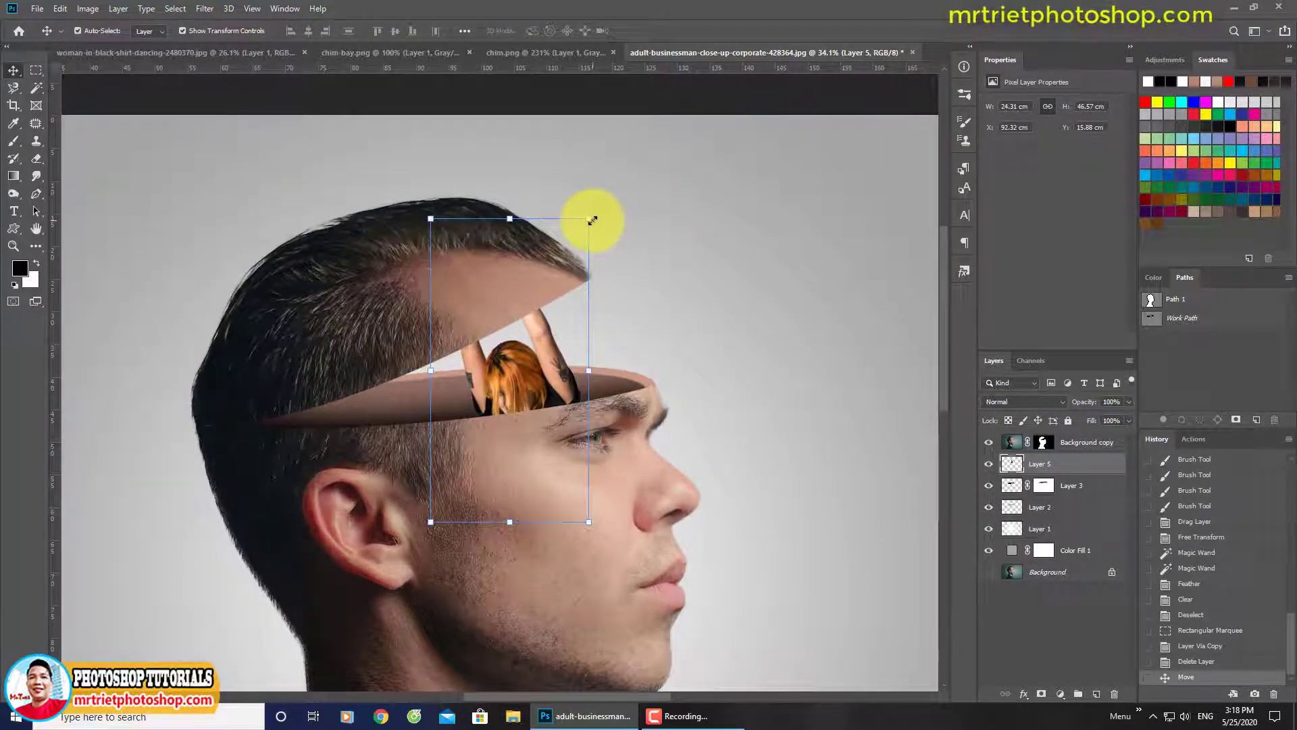
Shrink the woman to about a third, raise her onto the guide, and commit
{"action": "mouse_move", "coordinate": [593, 220]}
{"action": "left_mouse_down"}
{"action": "mouse_move", "coordinate": [531, 356]}
{"action": "mouse_move", "coordinate": [530, 307]}
{"action": "left_mouse_up"}
{"action": "scroll", "coordinate": [514, 342], "scroll_direction": "up", "scroll_amount": 1}
{"action": "scroll", "coordinate": [492, 434], "scroll_direction": "up", "scroll_amount": 1}
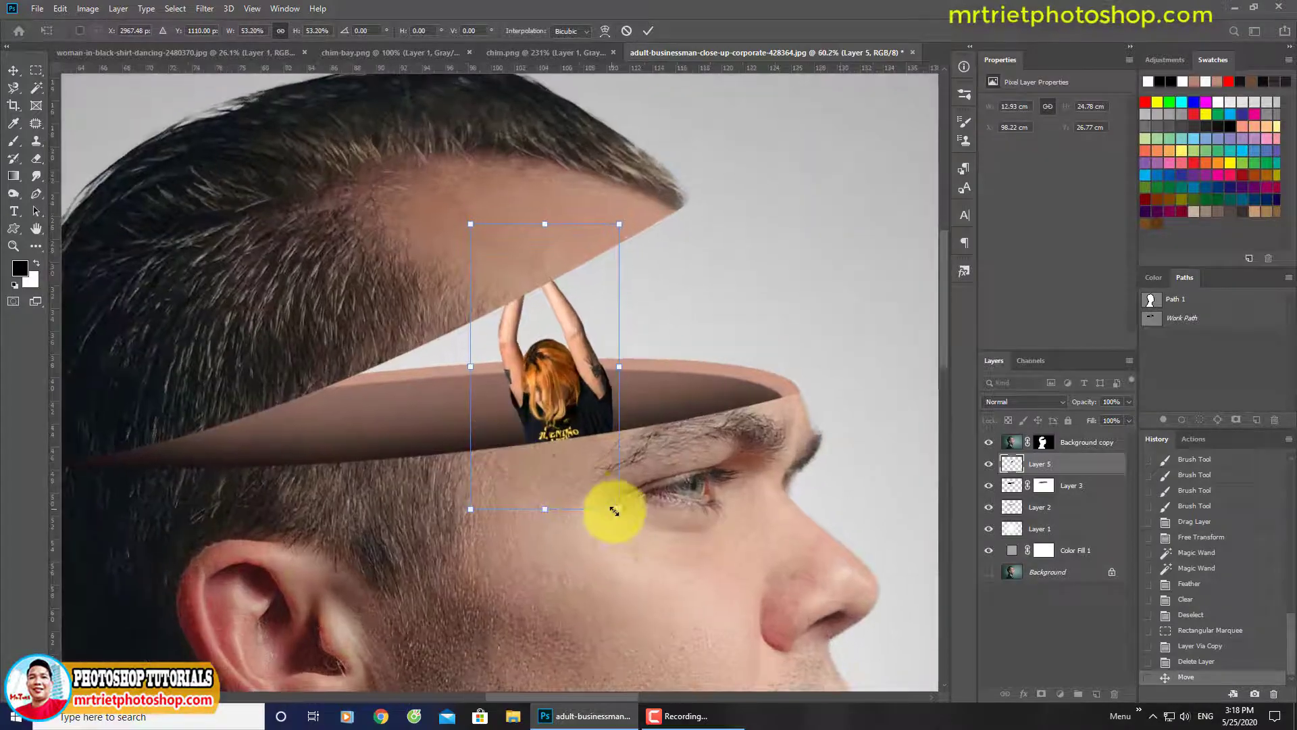
{"action": "left_click_drag", "start_coordinate": [617, 511], "coordinate": [591, 455]}
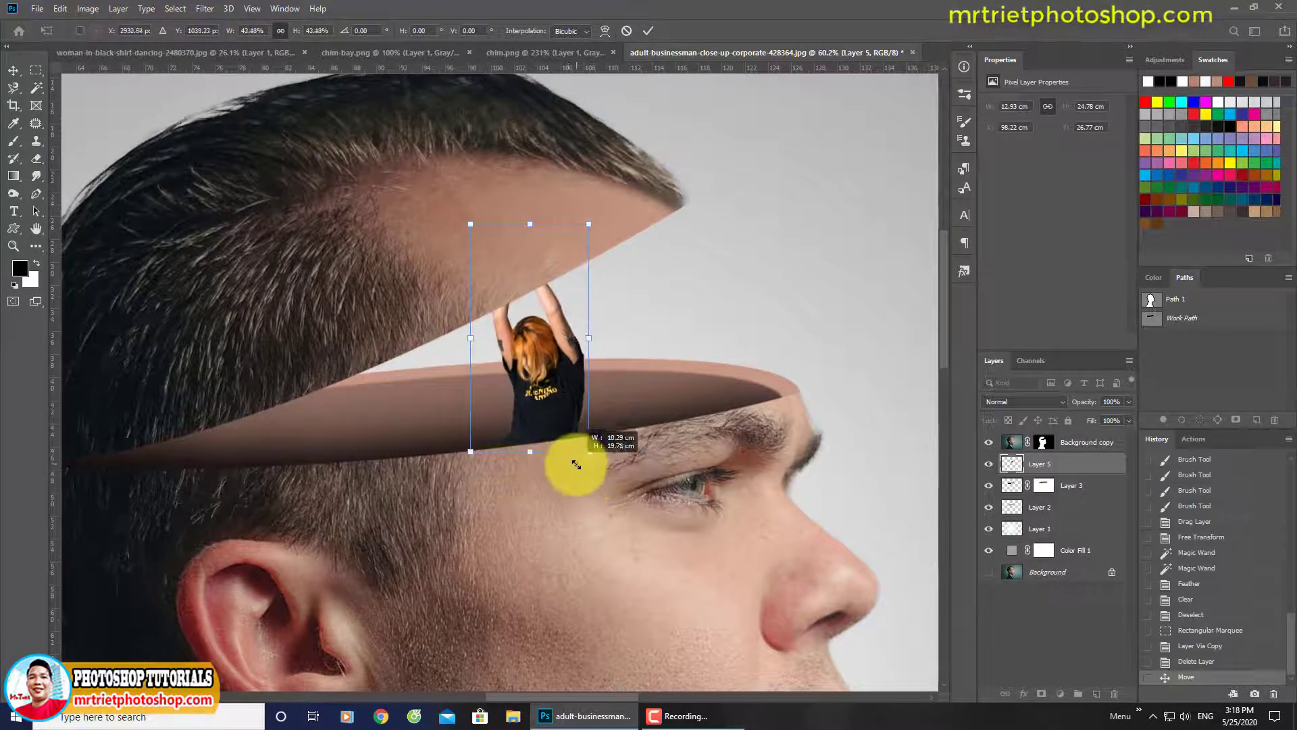
{"action": "scroll", "coordinate": [544, 509], "scroll_direction": "up", "scroll_amount": 2}
{"action": "mouse_move", "coordinate": [587, 386]}
{"action": "left_mouse_down"}
{"action": "mouse_move", "coordinate": [580, 321]}
{"action": "mouse_move", "coordinate": [580, 342]}
{"action": "left_mouse_up"}
{"action": "scroll", "coordinate": [571, 364], "scroll_direction": "up", "scroll_amount": 2}
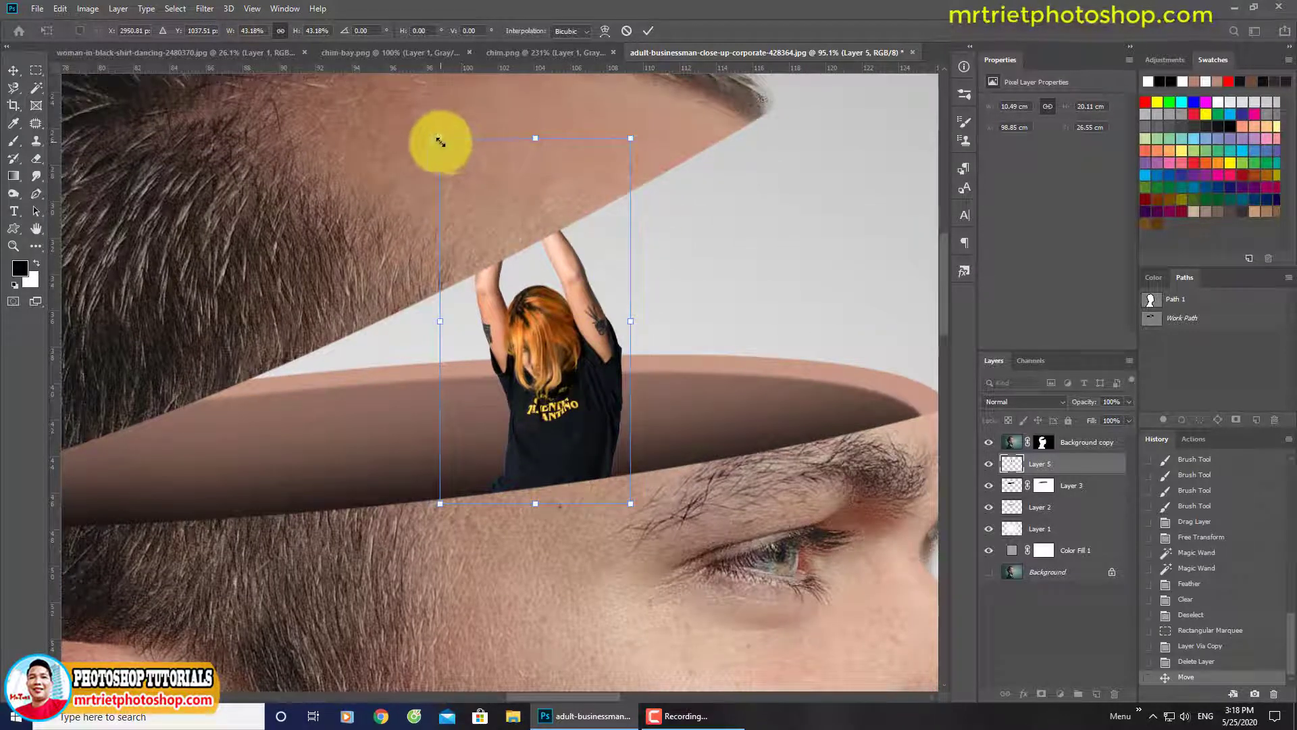
{"action": "left_click_drag", "start_coordinate": [440, 140], "coordinate": [473, 221]}
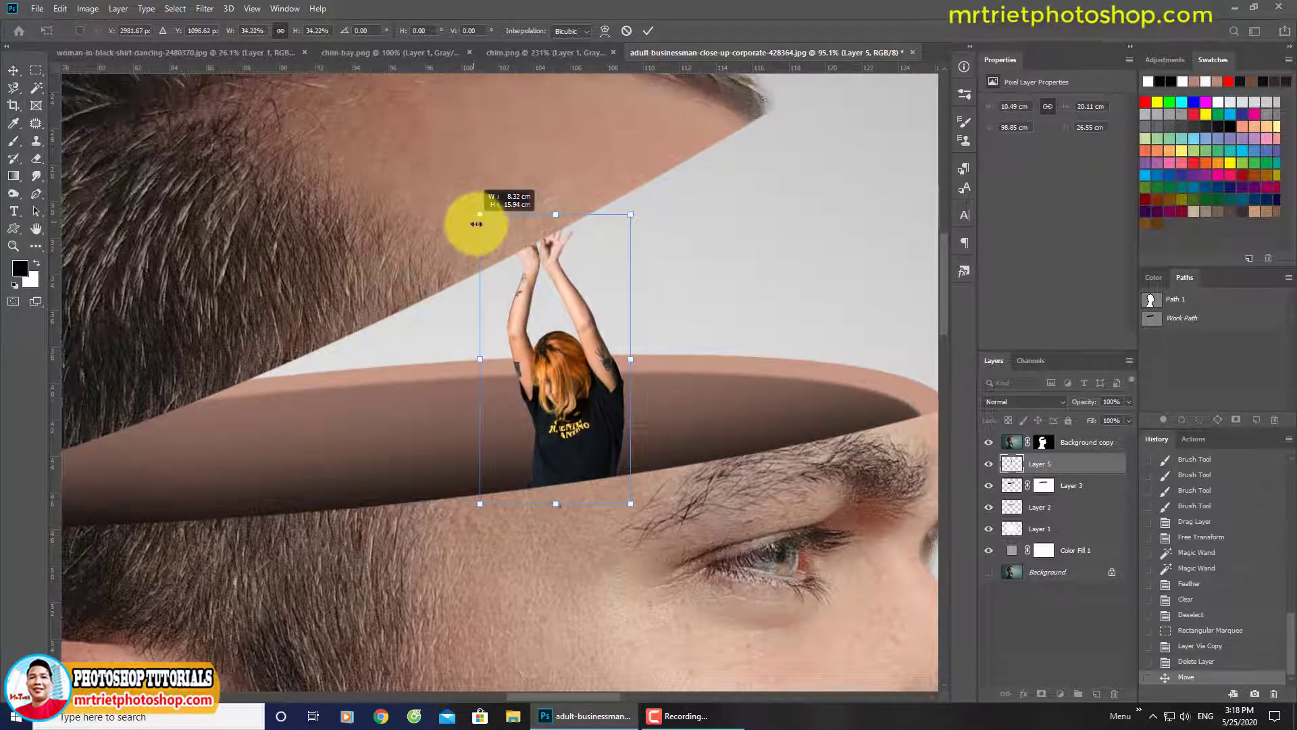
{"action": "scroll", "coordinate": [597, 368], "scroll_direction": "up", "scroll_amount": 1, "text": "alt"}
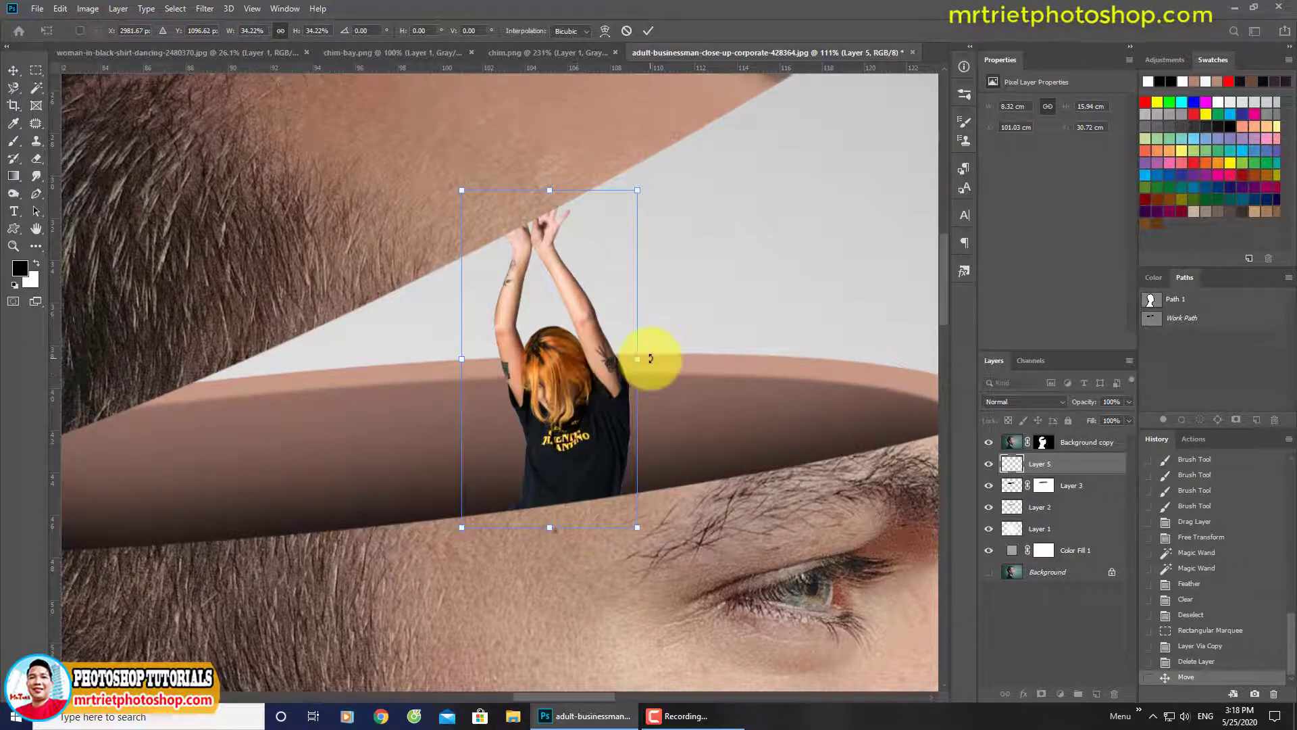
{"action": "left_click_drag", "start_coordinate": [567, 401], "coordinate": [570, 399]}
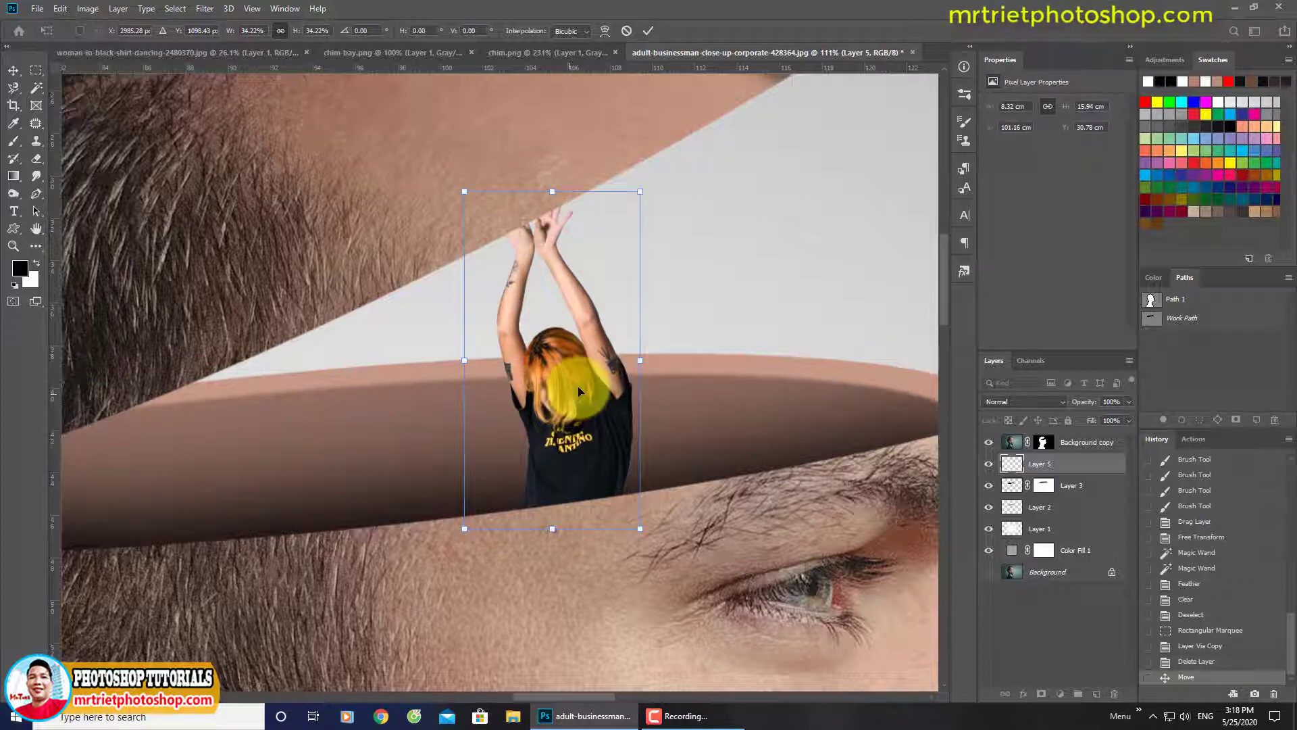
{"action": "key", "text": "Return"}
Enlarge the woman slightly so her raised hands touch the lifted slice
{"action": "key", "text": "ctrl+0"}
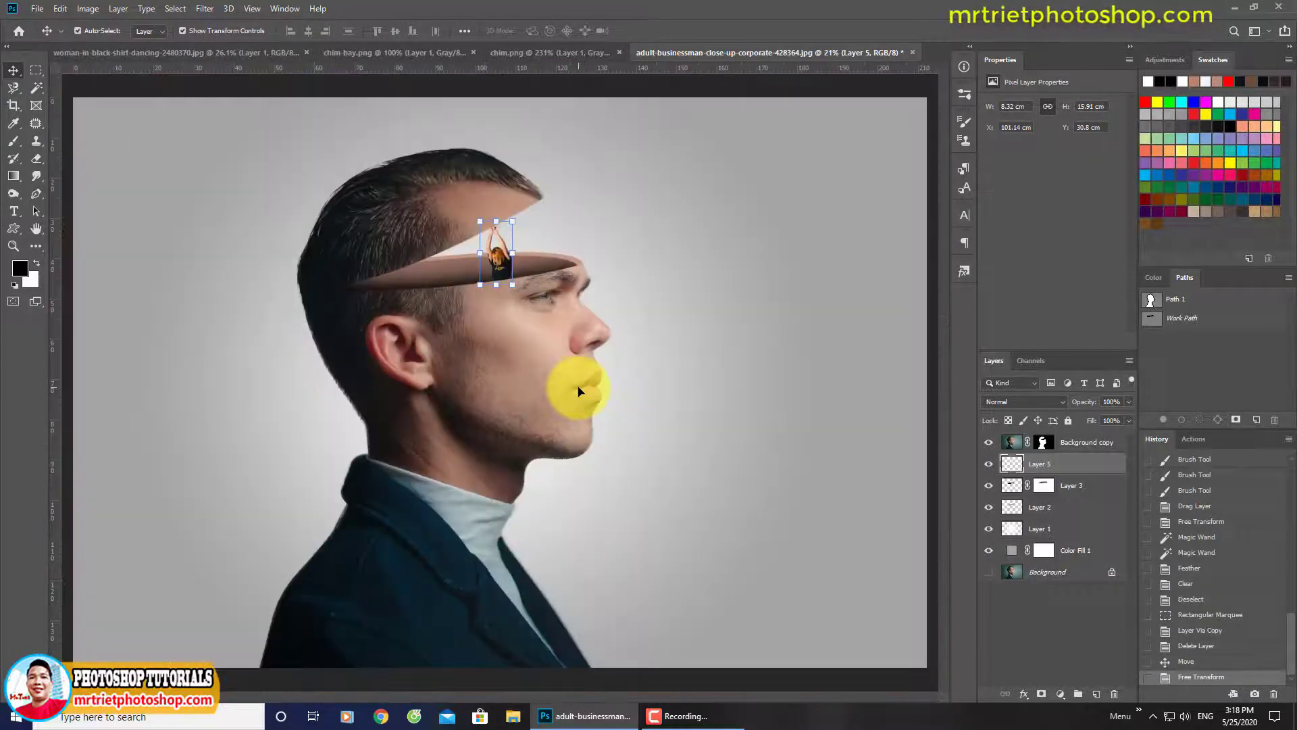
{"action": "scroll", "coordinate": [550, 237], "scroll_direction": "up", "scroll_amount": 3}
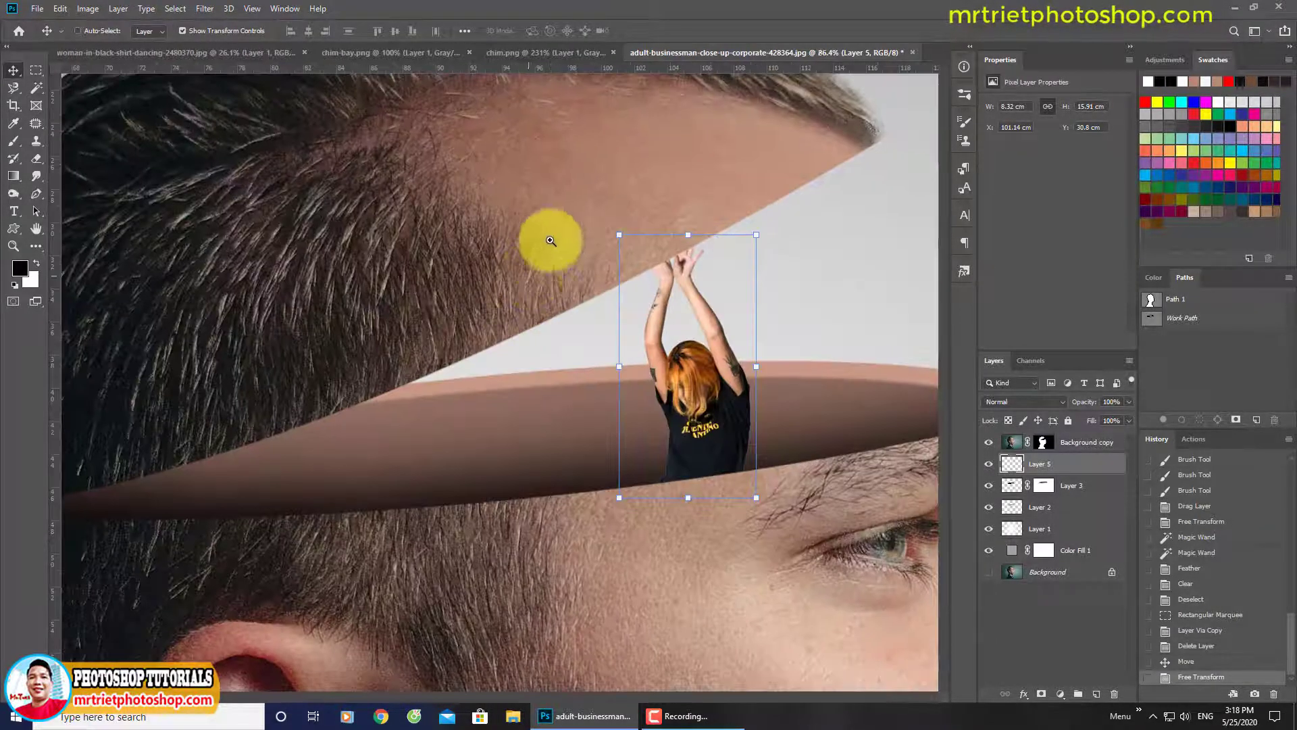
{"action": "scroll", "coordinate": [781, 324], "scroll_direction": "up", "scroll_amount": 3}
{"action": "left_click_drag", "start_coordinate": [782, 324], "coordinate": [666, 271]}
{"action": "scroll", "coordinate": [684, 199], "scroll_direction": "up", "scroll_amount": 1}
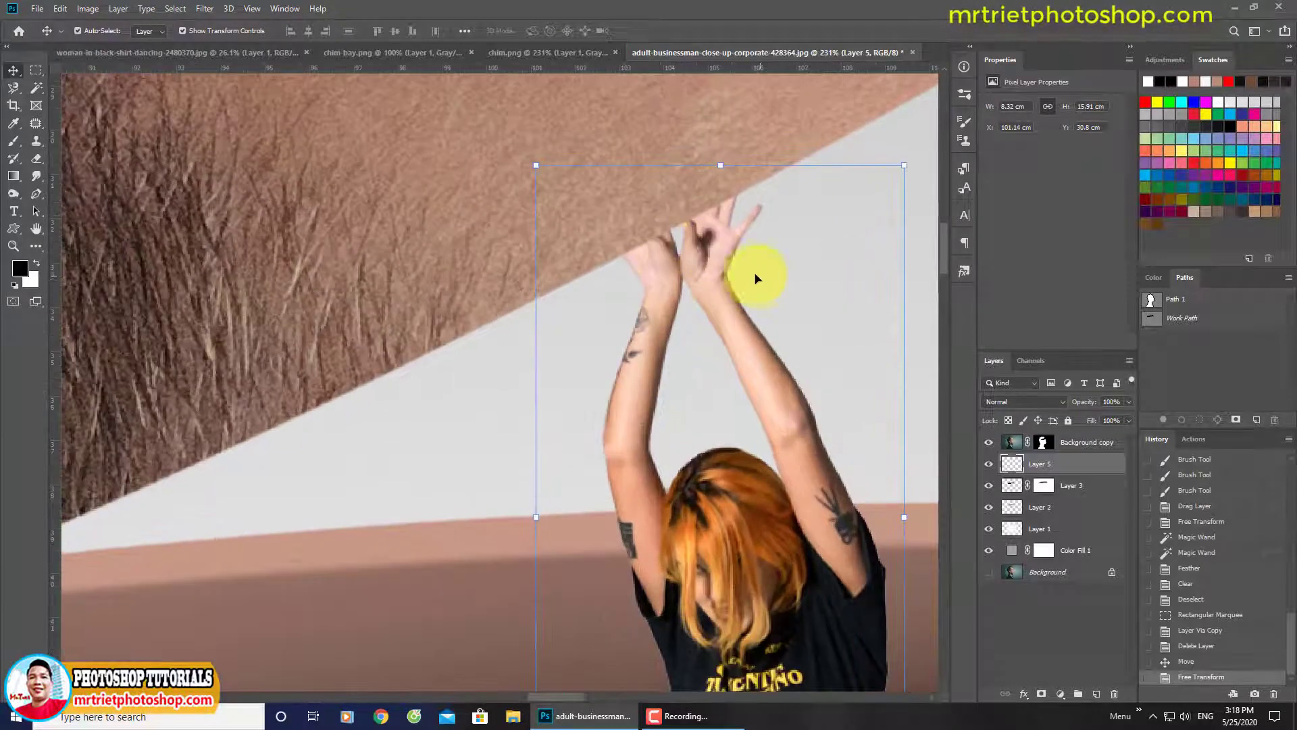
{"action": "scroll", "coordinate": [710, 256], "scroll_direction": "up", "scroll_amount": 2}
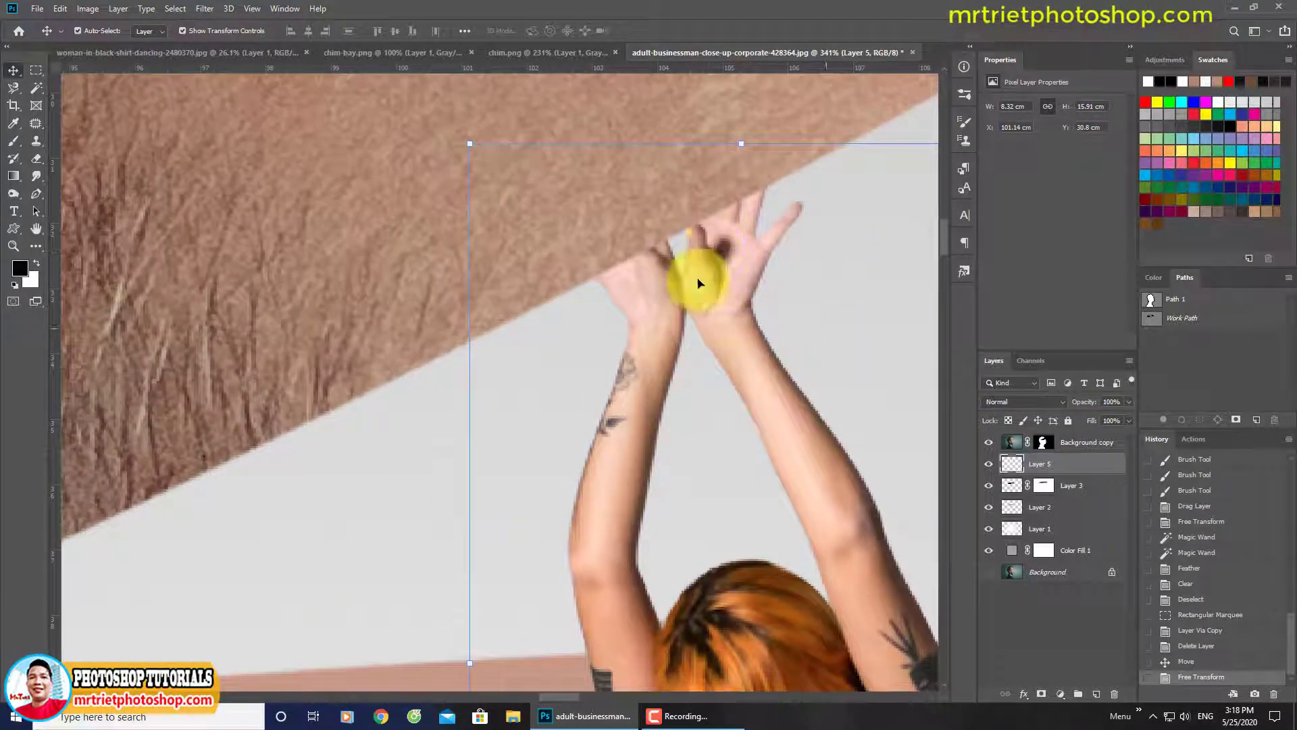
{"action": "left_click_drag", "start_coordinate": [468, 145], "coordinate": [469, 154]}
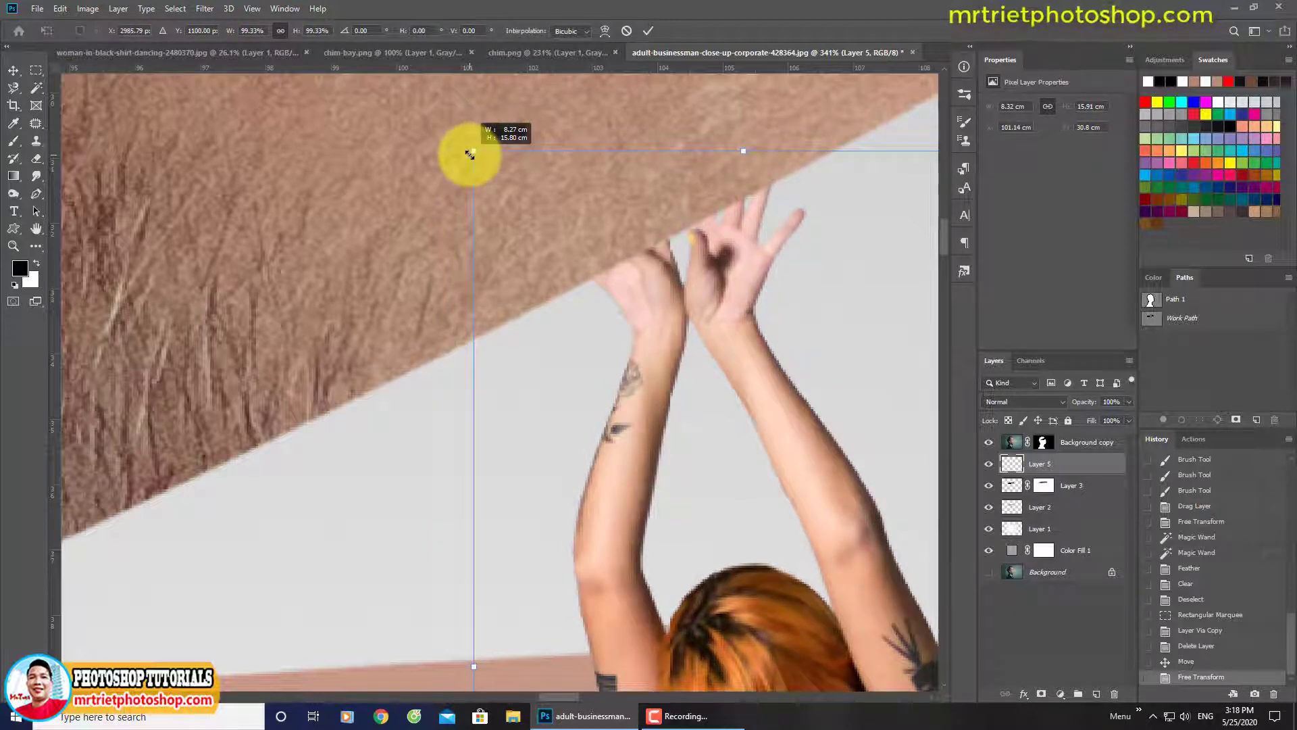
{"action": "key", "text": "Return"}
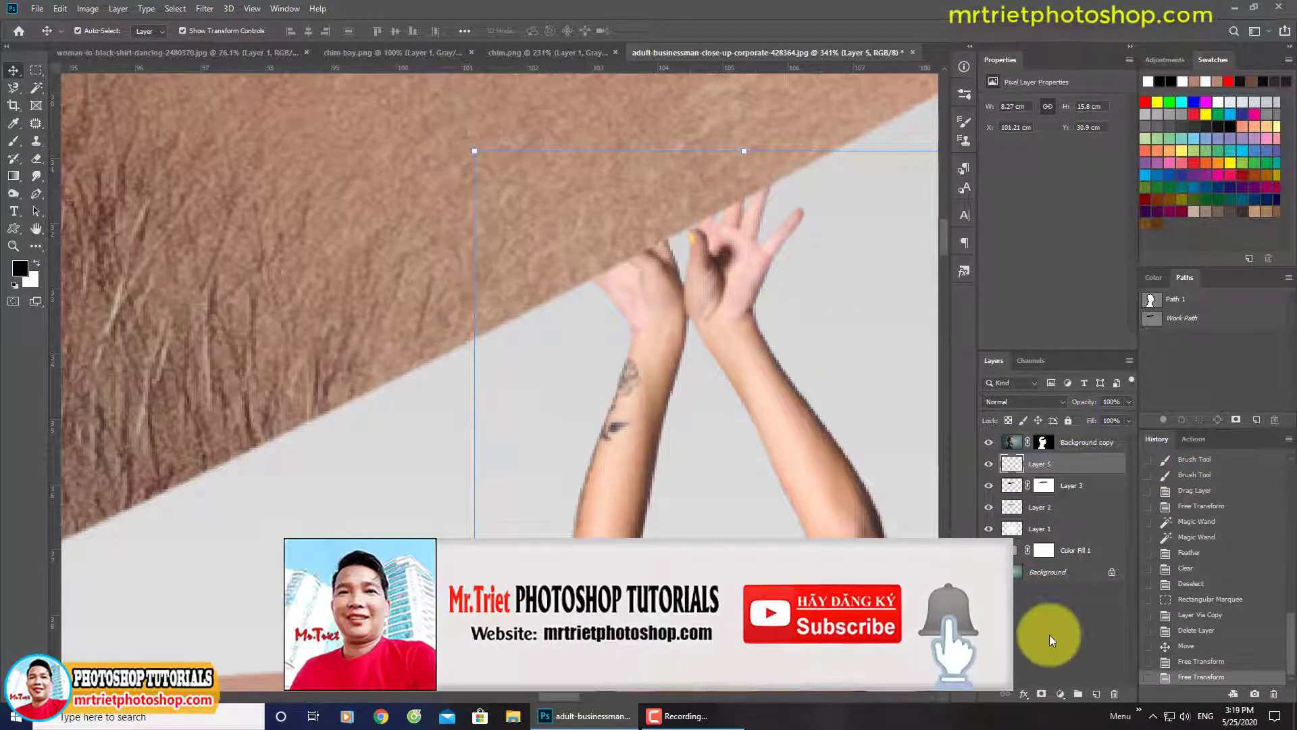
Add a layer mask, hide the scalp slice, and trace a pen path around the woman's hand
{"action": "left_click", "coordinate": [1044, 695]}
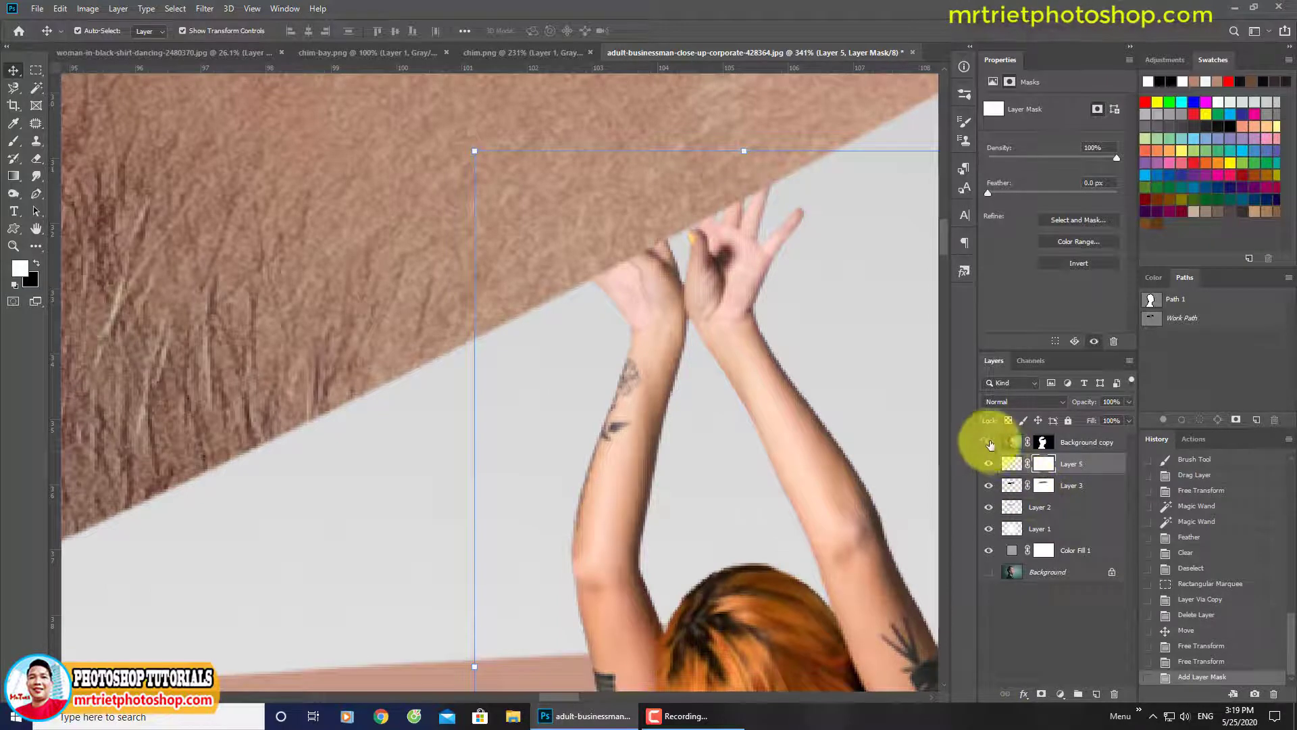
{"action": "left_click", "coordinate": [988, 442]}
{"action": "scroll", "coordinate": [605, 232], "scroll_direction": "up", "scroll_amount": 3}
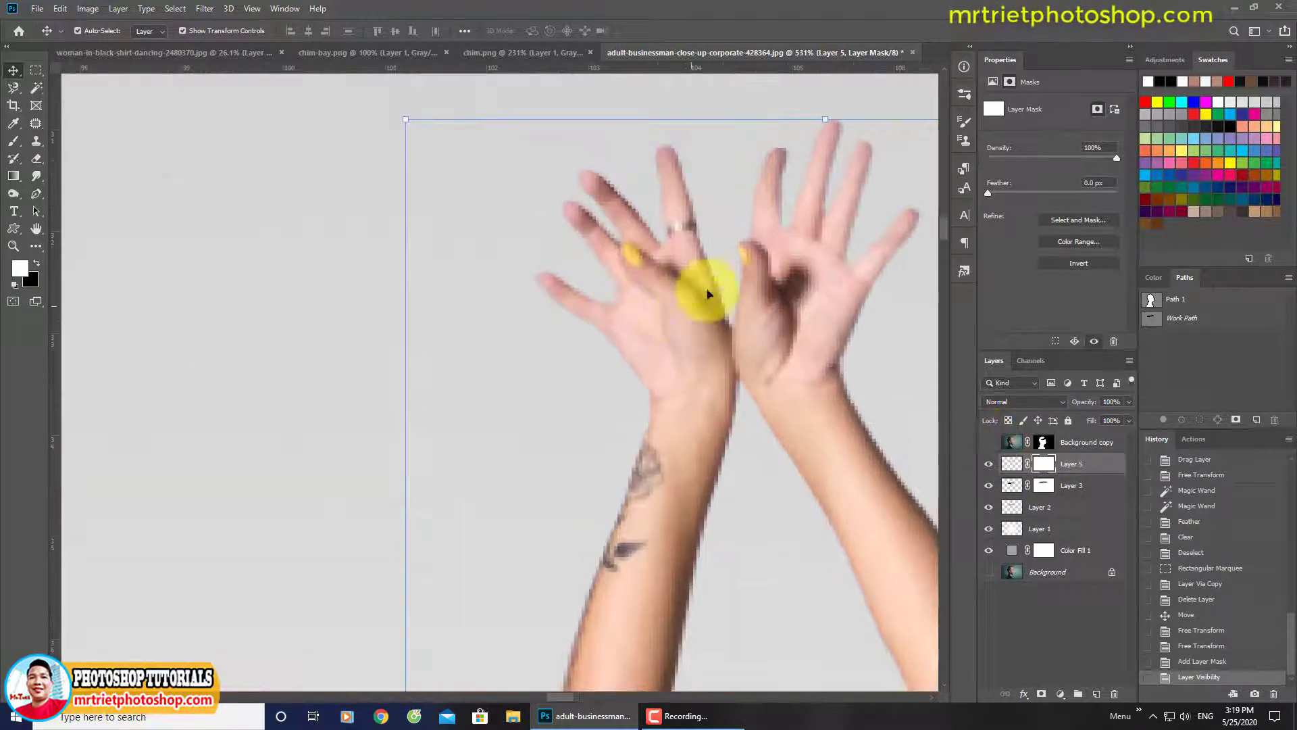
{"action": "key", "text": "p"}
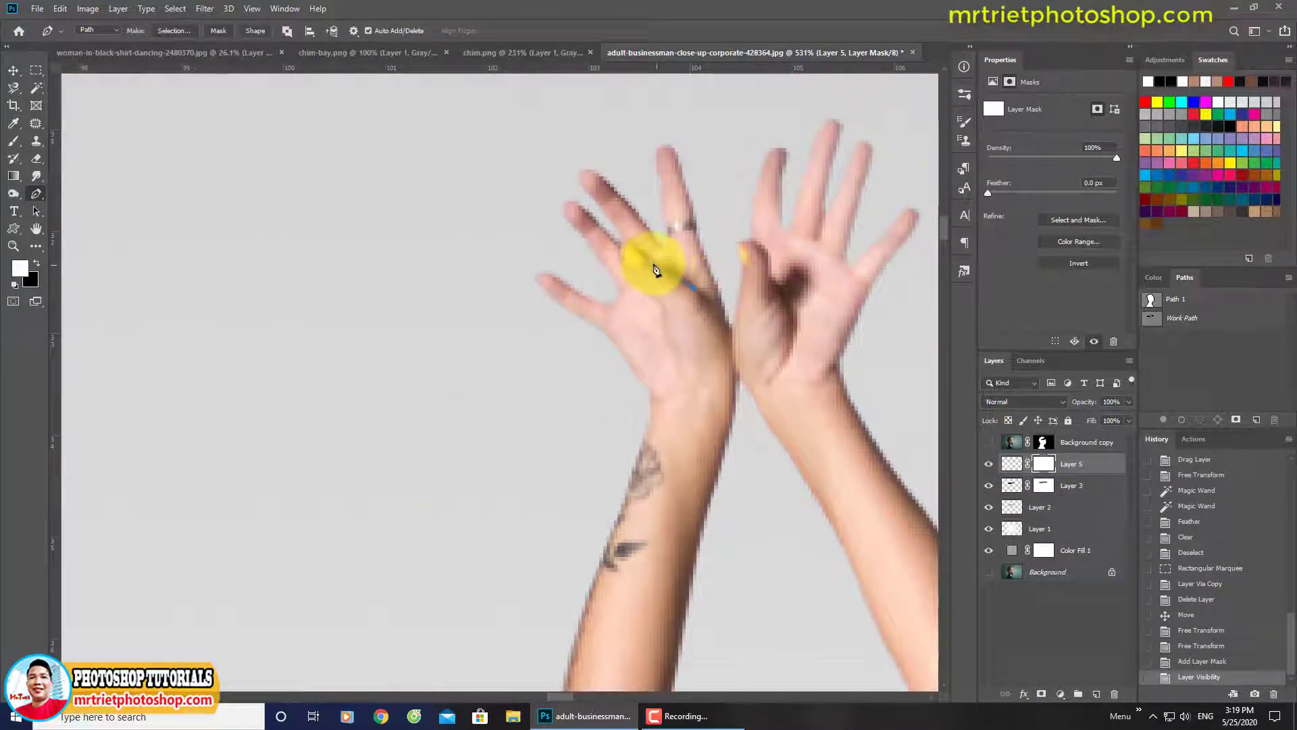
{"action": "left_click_drag", "start_coordinate": [655, 271], "coordinate": [623, 262]}
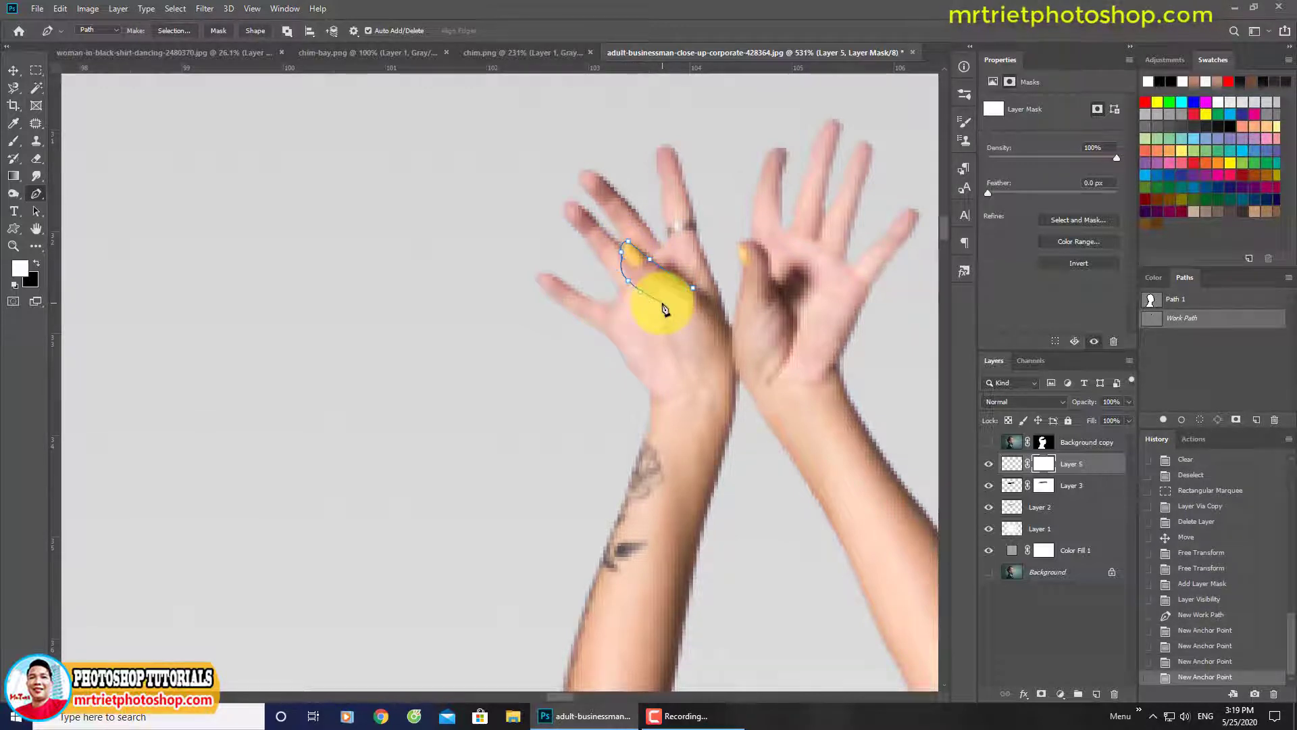
{"action": "left_click_drag", "start_coordinate": [661, 303], "coordinate": [671, 335]}
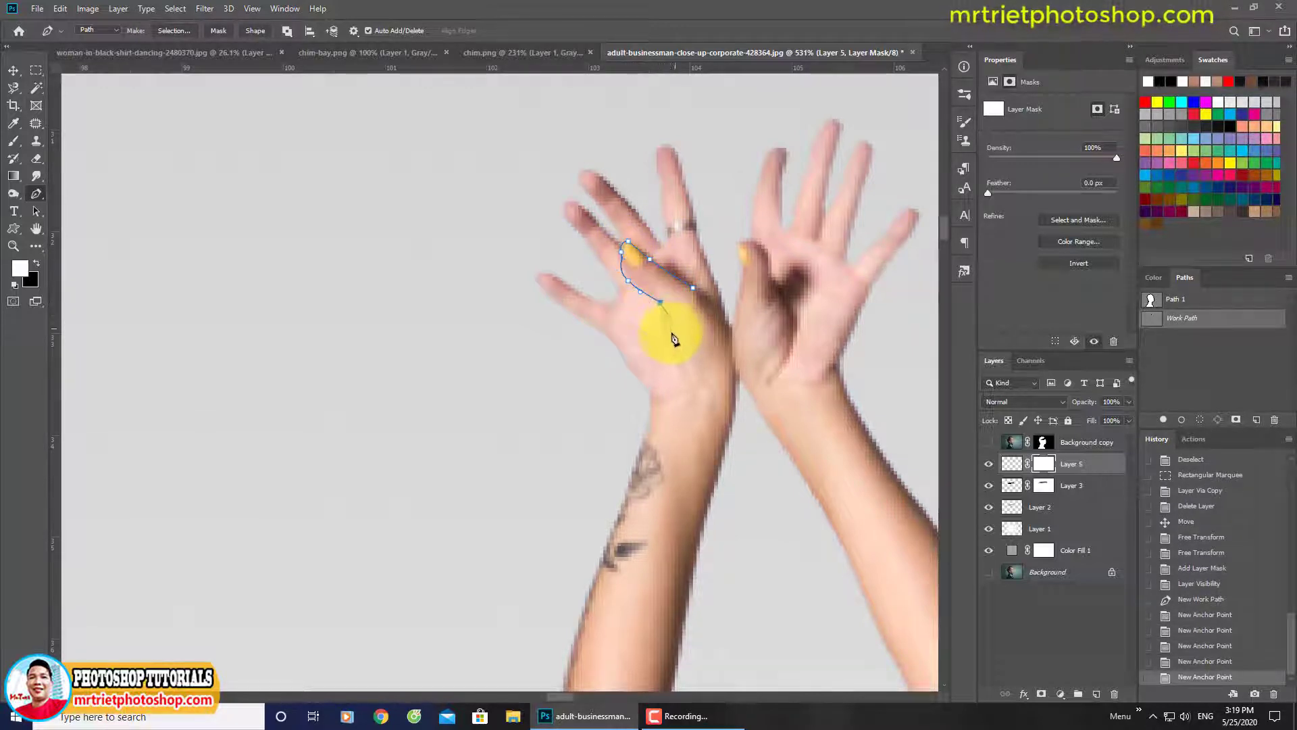
{"action": "left_click", "coordinate": [697, 293]}
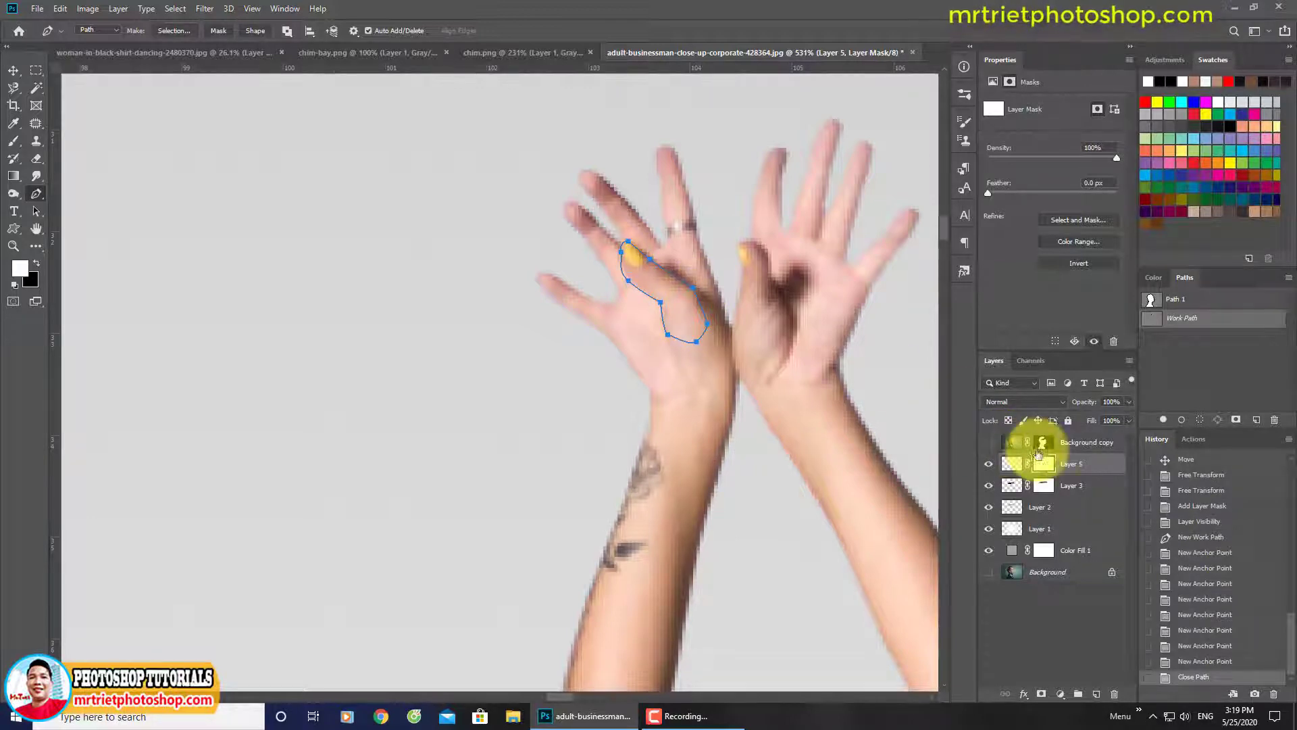
Show the scalp slice again, turn the hand path into a selection, clear it, and deselect
{"action": "left_click", "coordinate": [989, 442]}
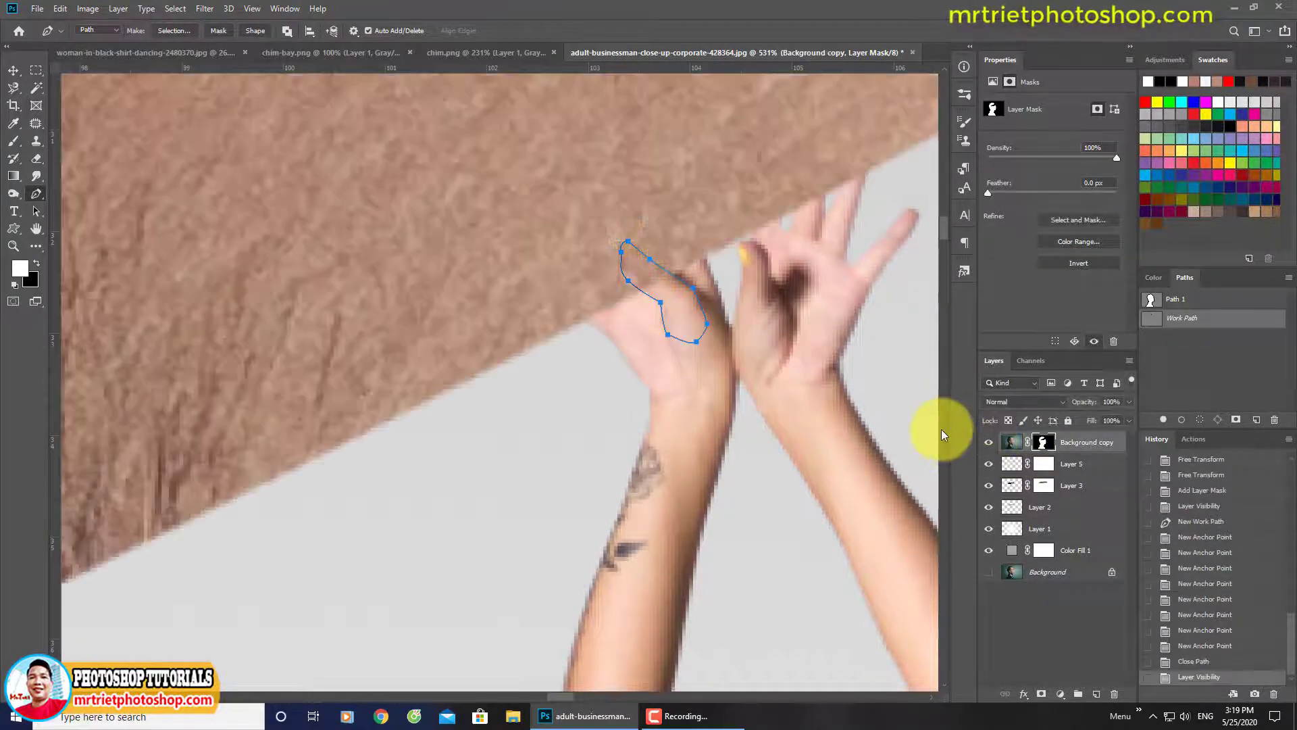
{"action": "key", "text": "ctrl+Return"}
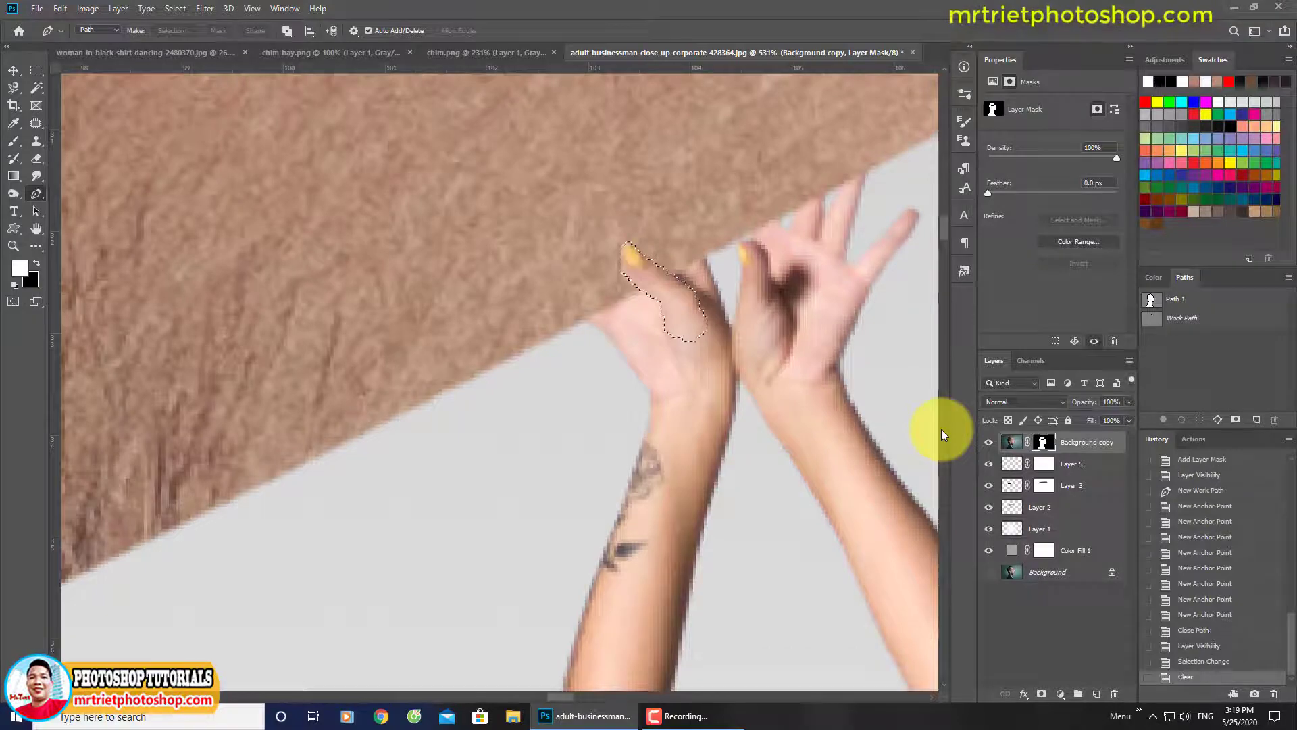
{"action": "key", "text": "ctrl+d"}
{"action": "left_click_drag", "start_coordinate": [748, 354], "coordinate": [611, 275]}
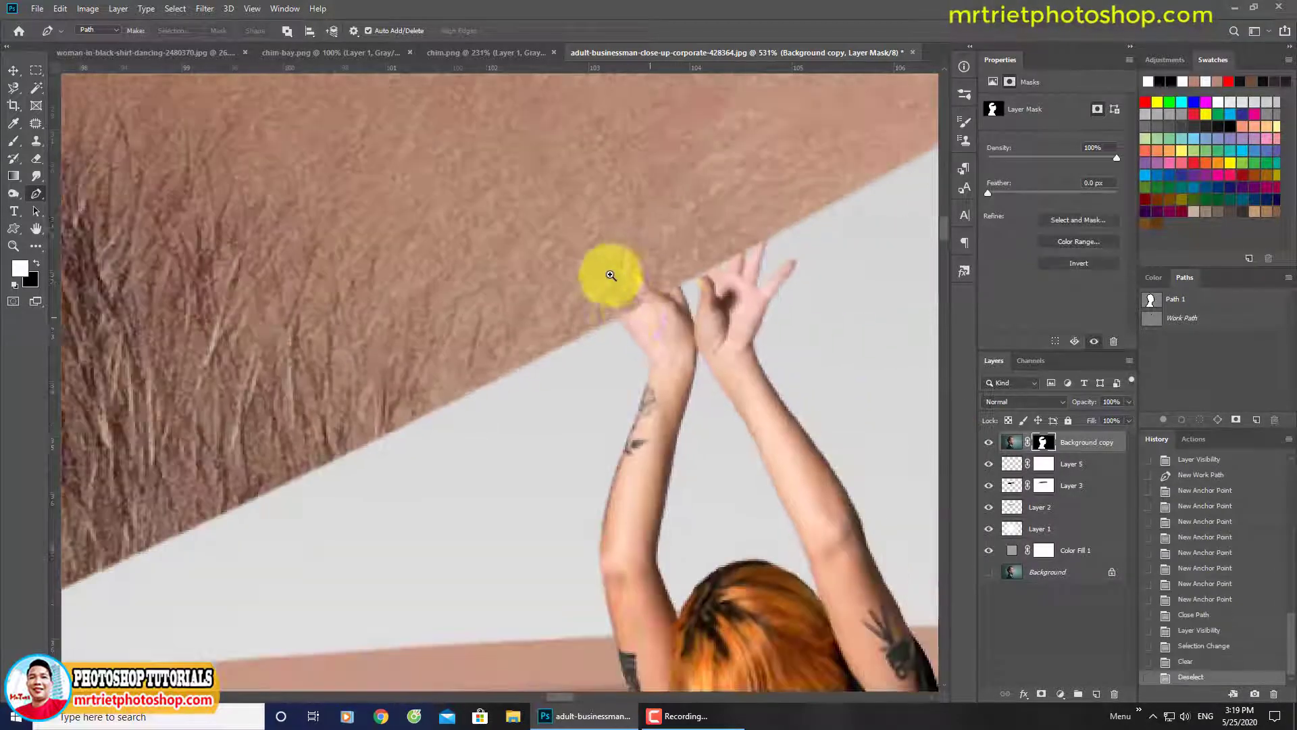
{"action": "scroll", "coordinate": [611, 275], "scroll_direction": "down", "scroll_amount": 3}
{"action": "scroll", "coordinate": [622, 289], "scroll_direction": "down", "scroll_amount": 2}
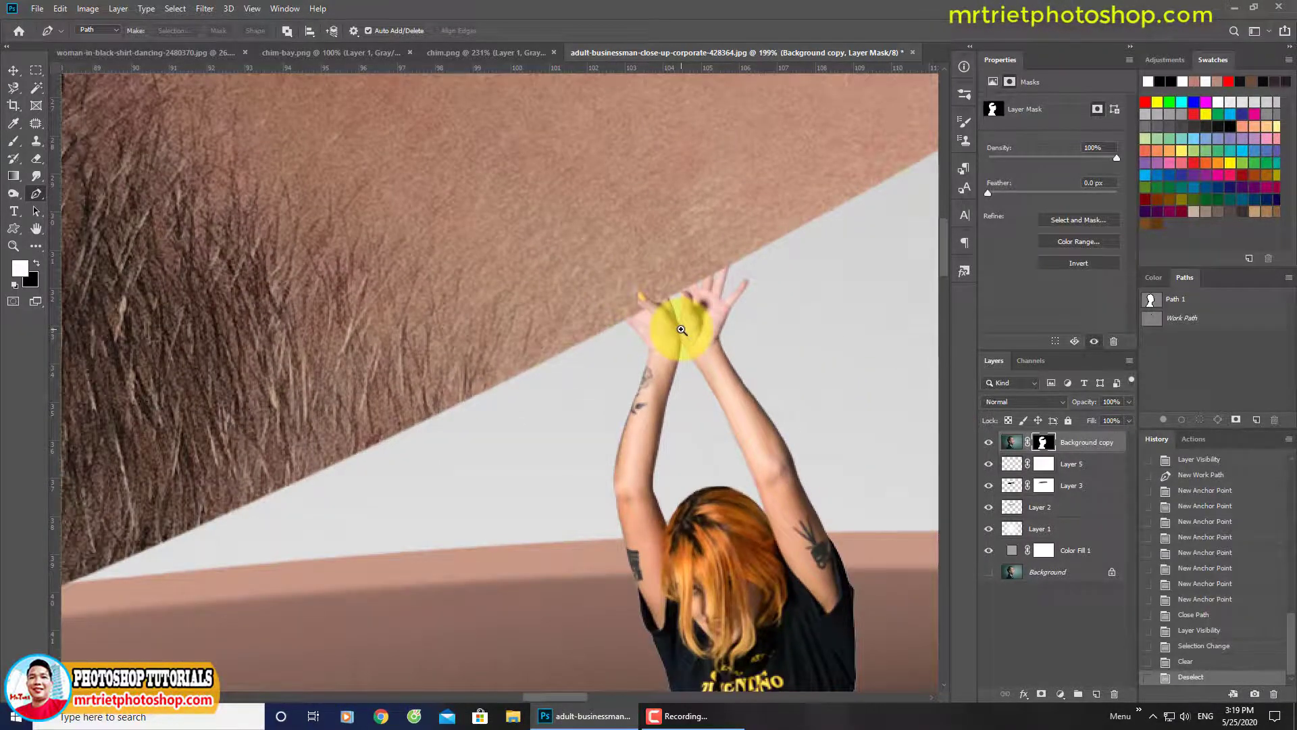
{"action": "scroll", "coordinate": [681, 329], "scroll_direction": "down", "scroll_amount": 5}
{"action": "scroll", "coordinate": [503, 270], "scroll_direction": "up", "scroll_amount": 2}
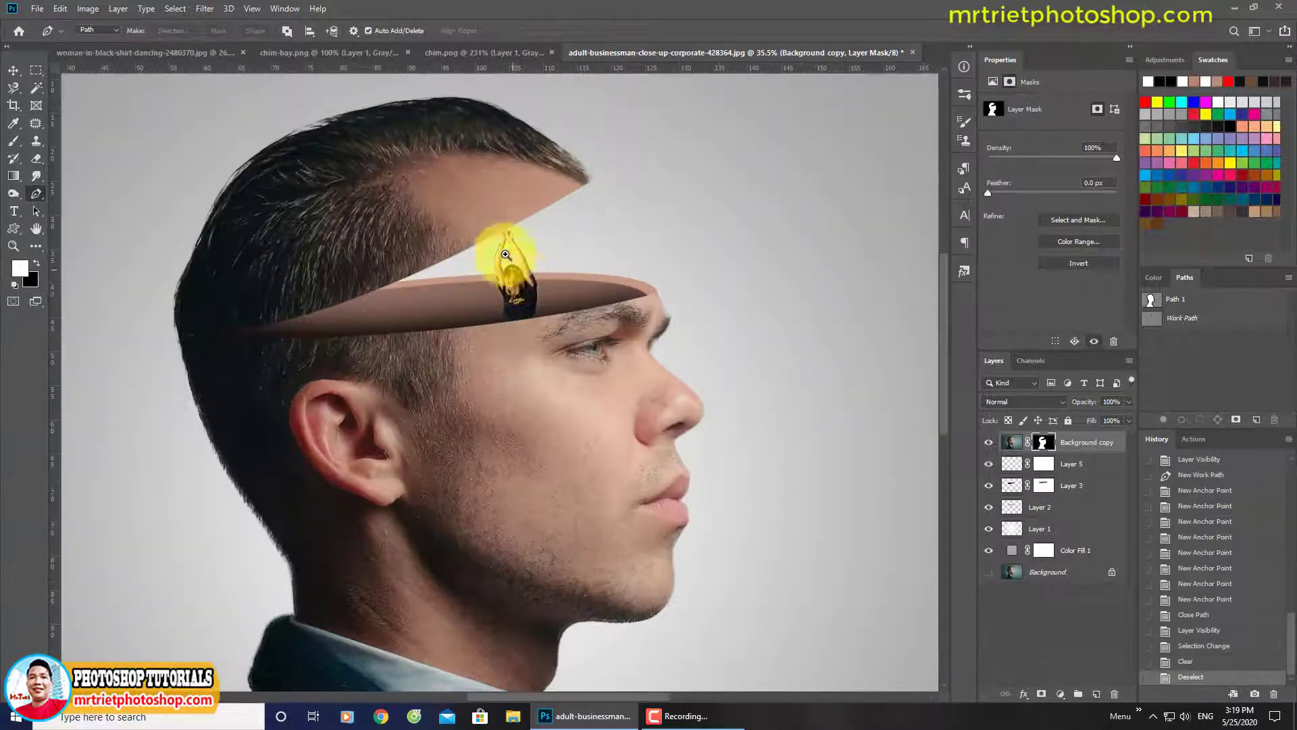
{"action": "scroll", "coordinate": [429, 327], "scroll_direction": "up", "scroll_amount": 1}
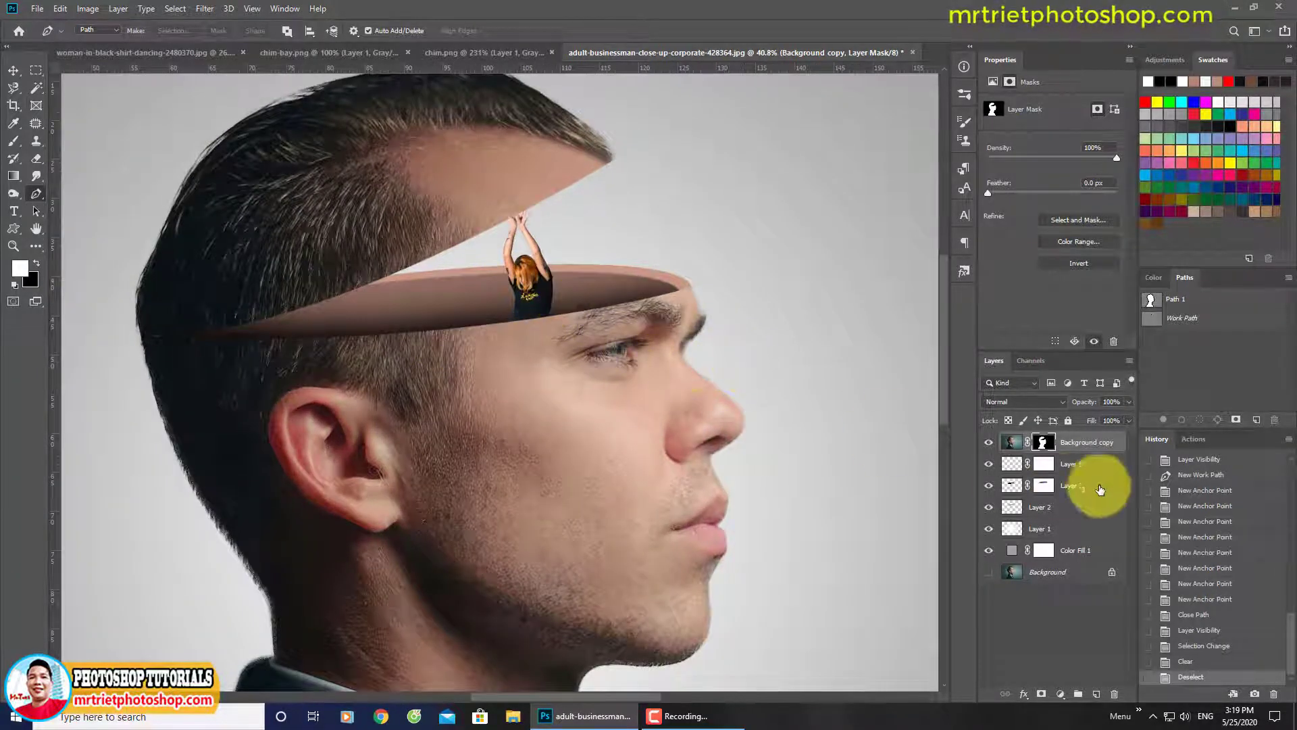
{"action": "left_click", "coordinate": [1014, 466]}
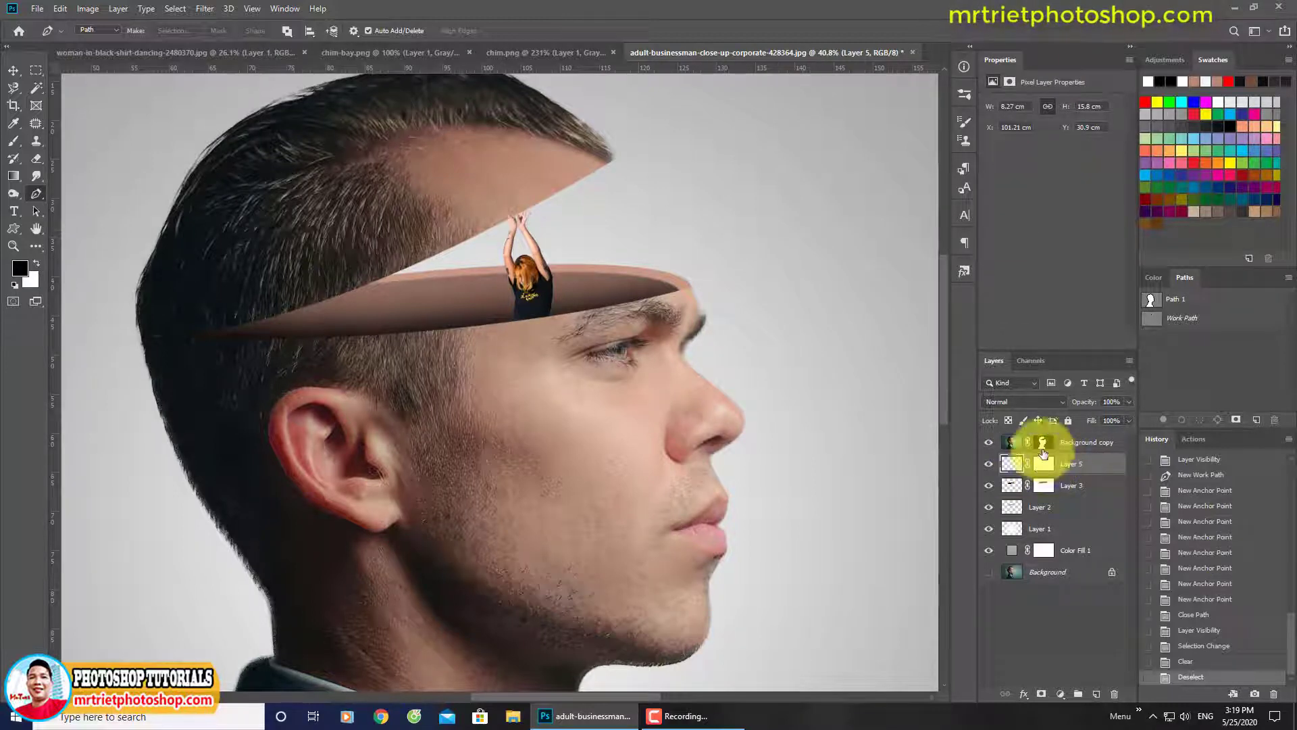
Add a Levels layer clipped to the woman with input black 26 and output white 220
{"action": "scroll", "coordinate": [550, 304], "scroll_direction": "up", "scroll_amount": 1}
{"action": "scroll", "coordinate": [560, 318], "scroll_direction": "up", "scroll_amount": 1}
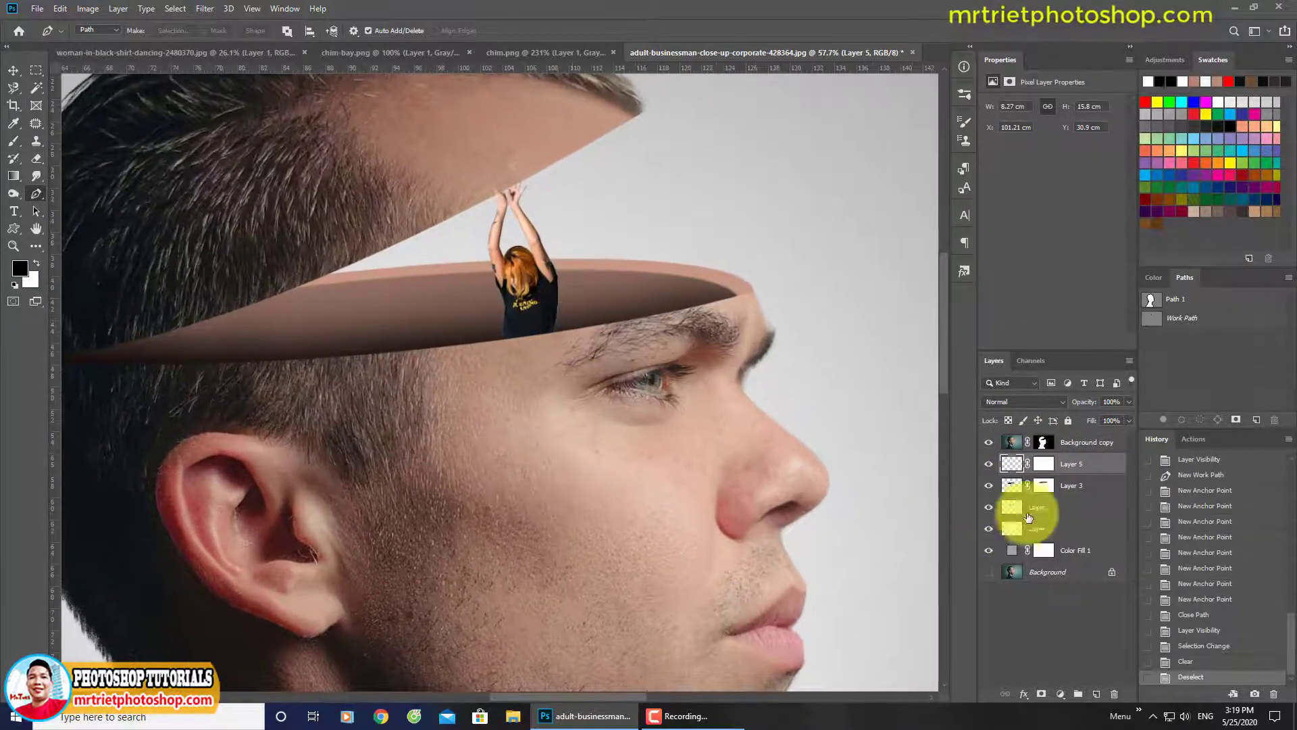
{"action": "left_click", "coordinate": [1070, 694]}
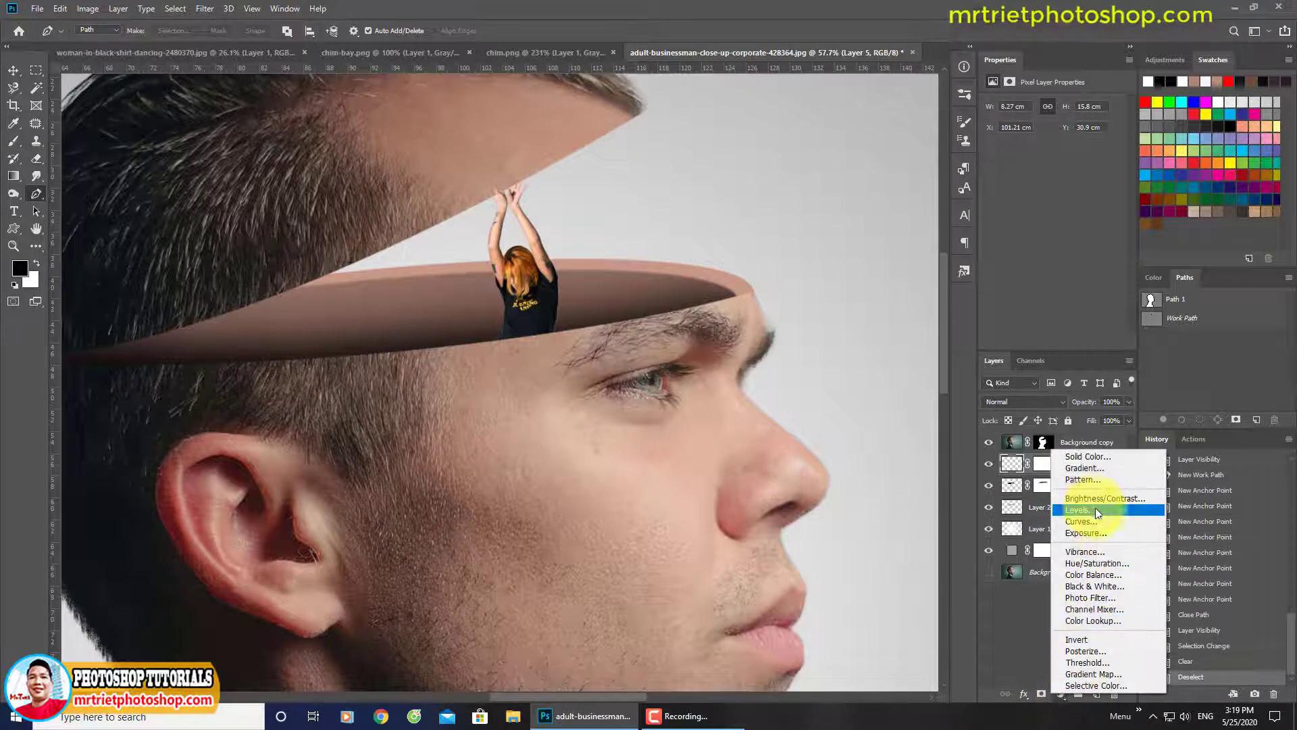
{"action": "left_click", "coordinate": [1085, 509]}
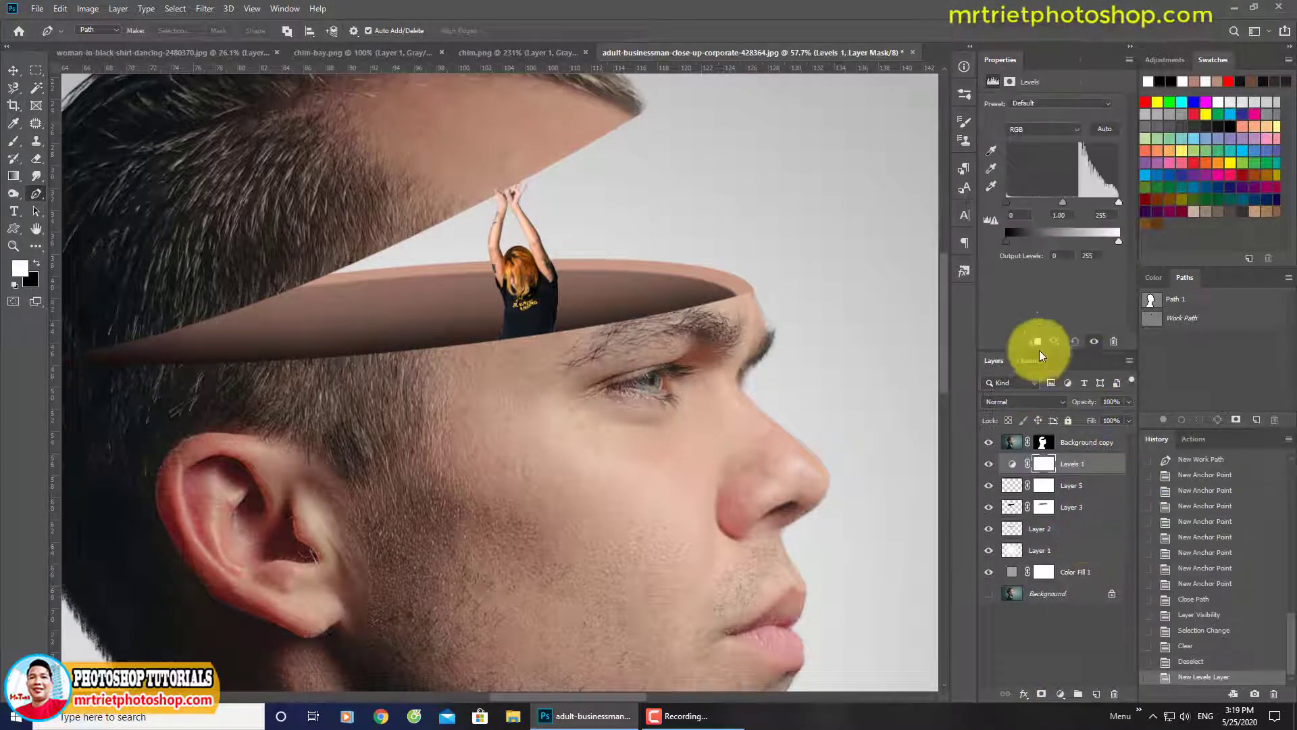
{"action": "left_click", "coordinate": [1036, 343]}
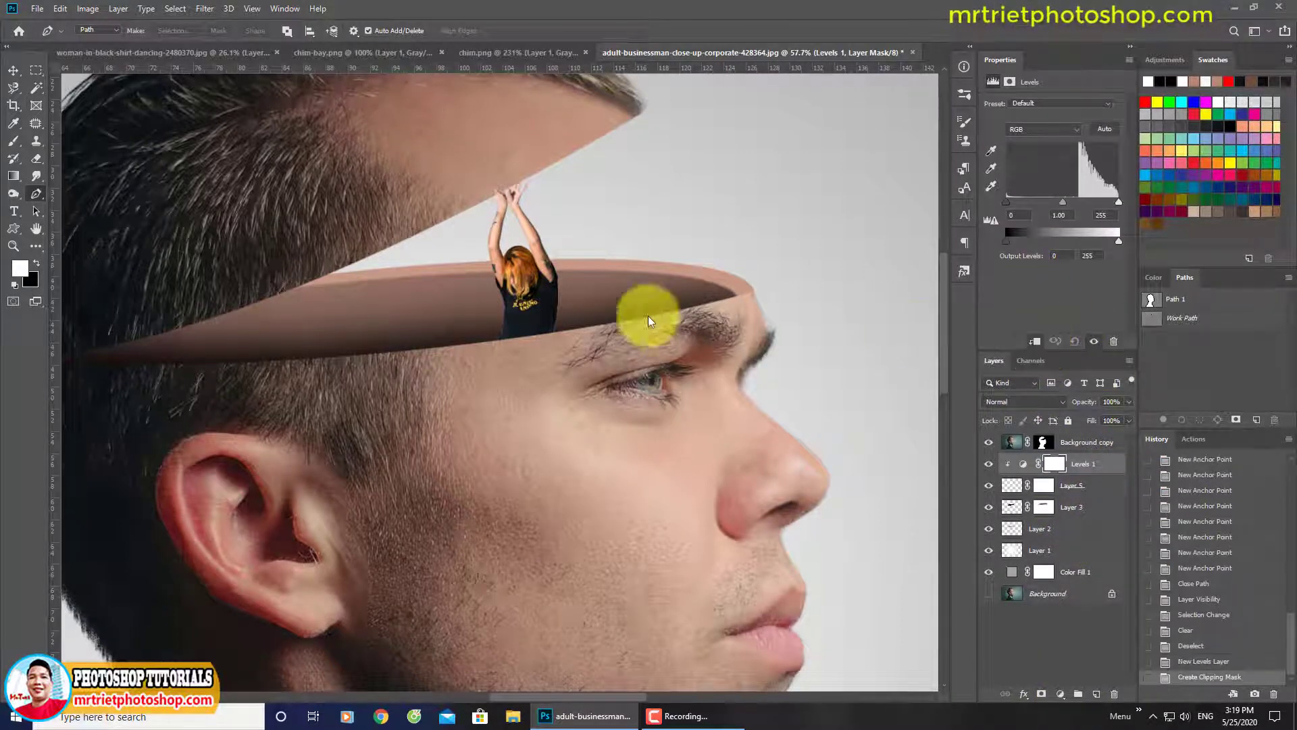
{"action": "left_click_drag", "start_coordinate": [1006, 202], "coordinate": [1019, 202]}
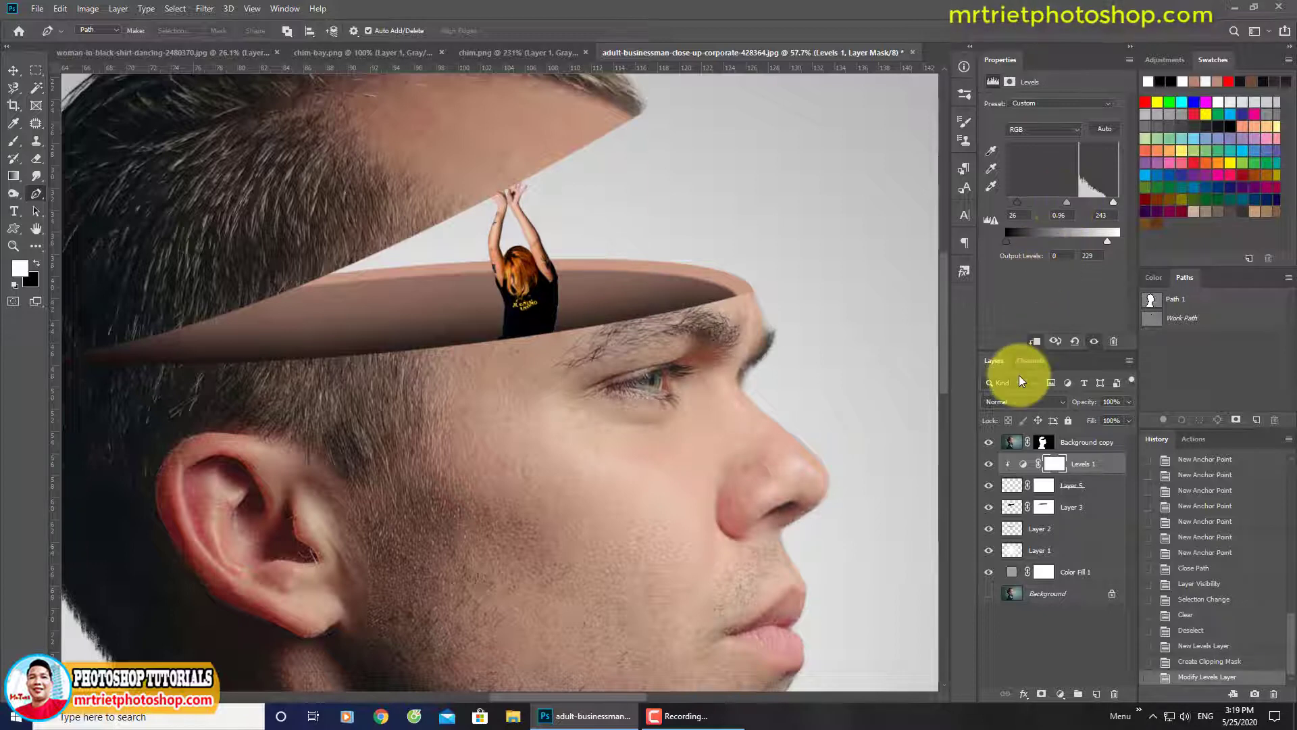
{"action": "key", "text": "ctrl+0"}
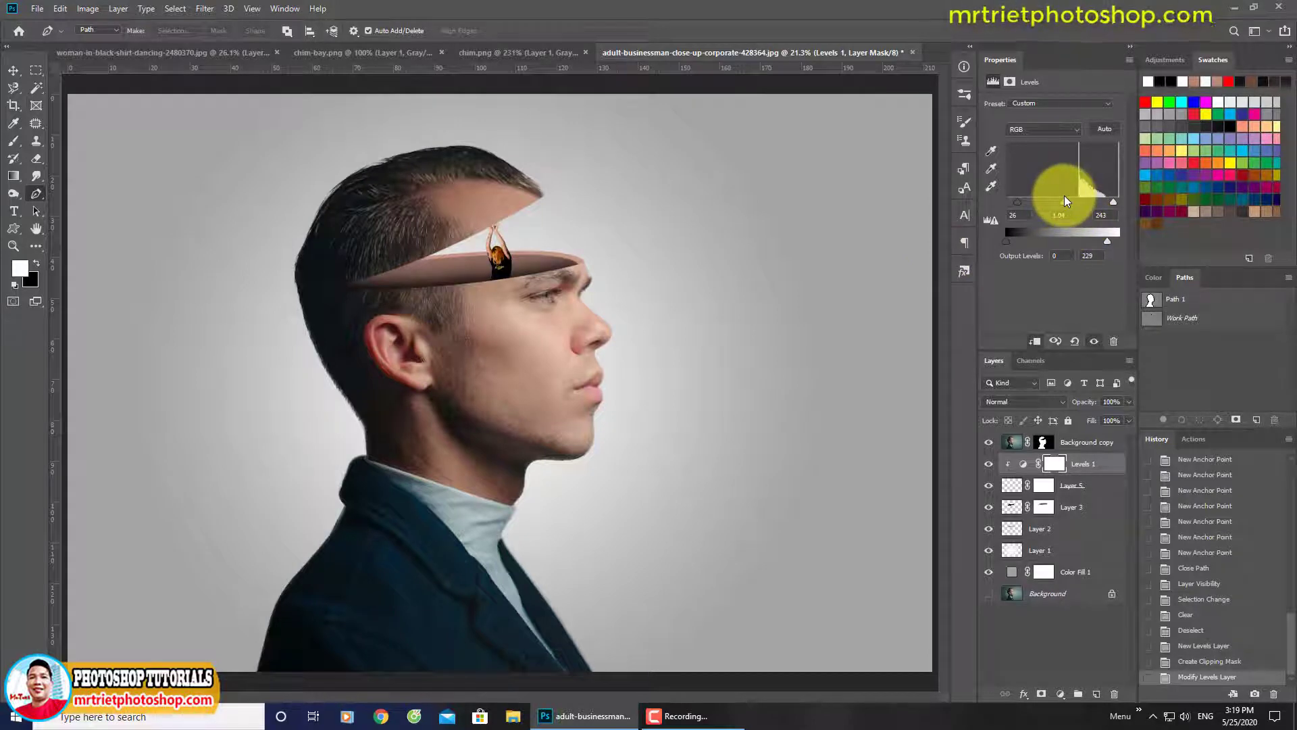
{"action": "left_click_drag", "start_coordinate": [1105, 241], "coordinate": [1095, 240]}
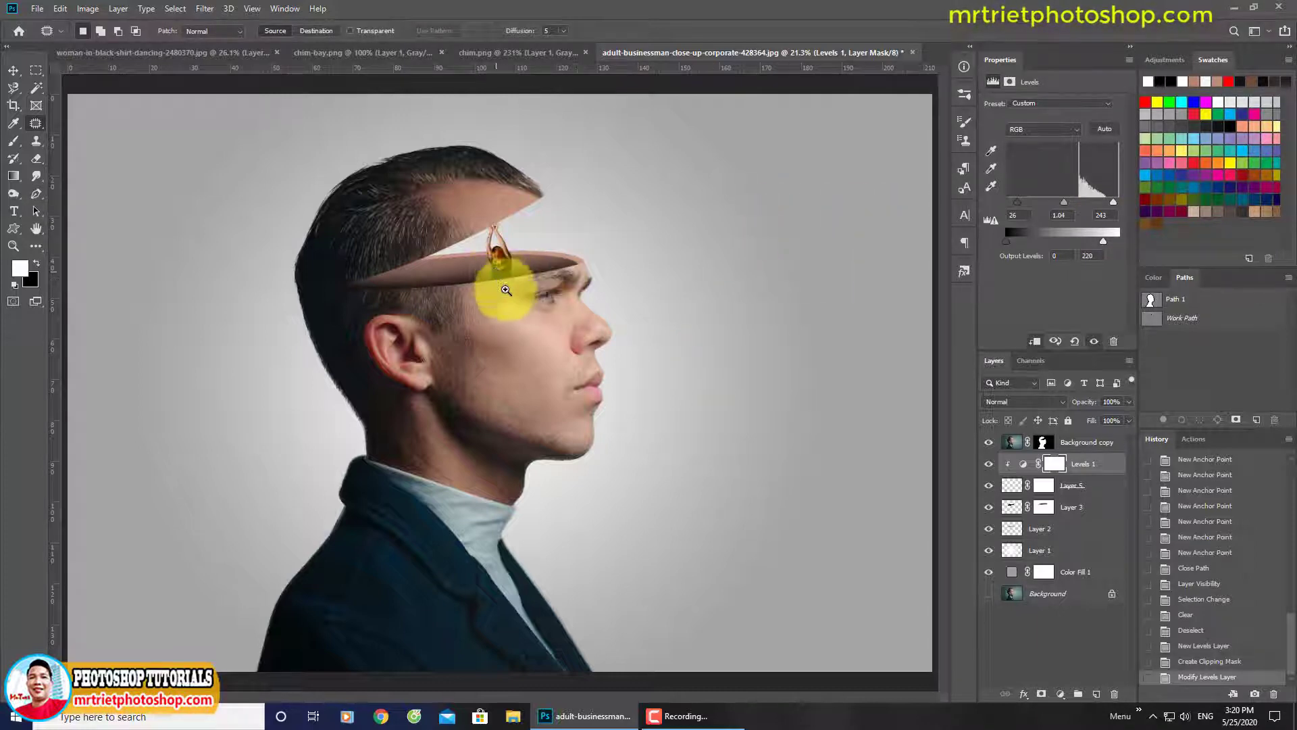
{"action": "left_click_drag", "start_coordinate": [501, 275], "coordinate": [545, 315]}
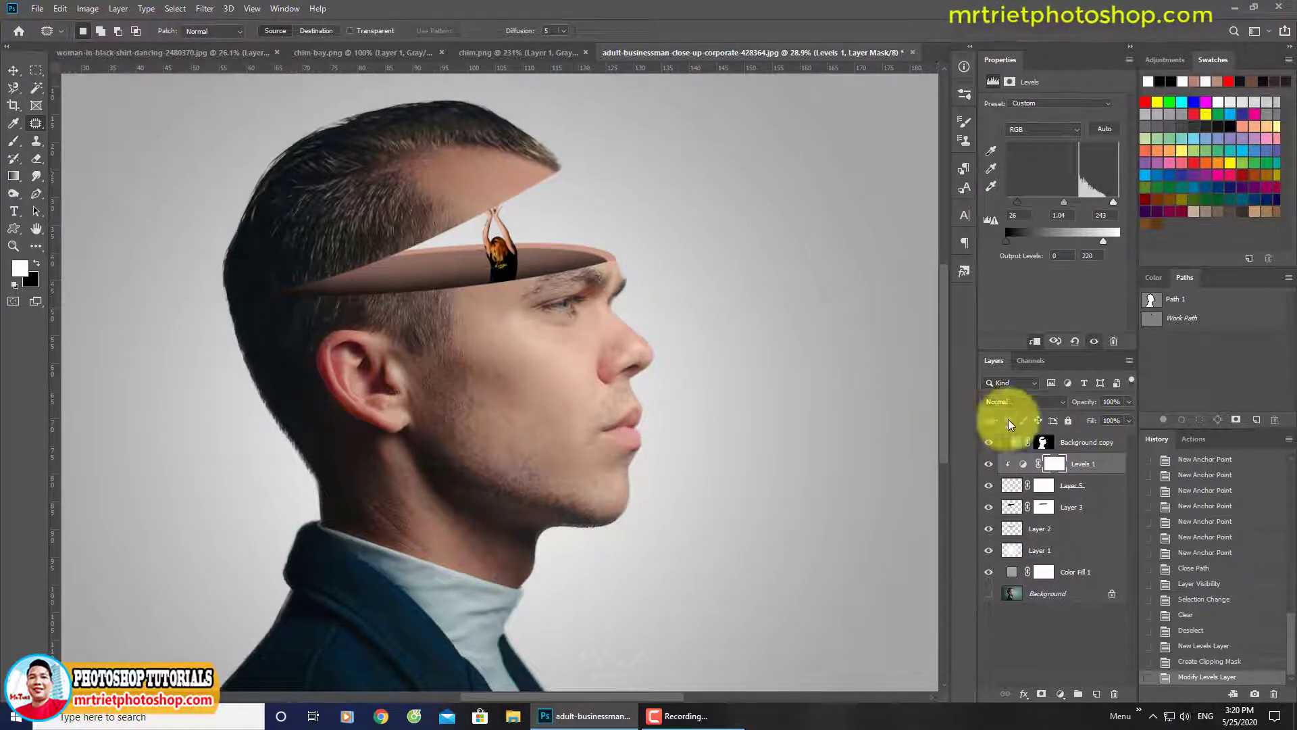
Create a new layer above Layer 3 and brush soft shadow under the lifted slice near the hands
{"action": "left_click", "coordinate": [1072, 488]}
{"action": "left_click", "coordinate": [1079, 517]}
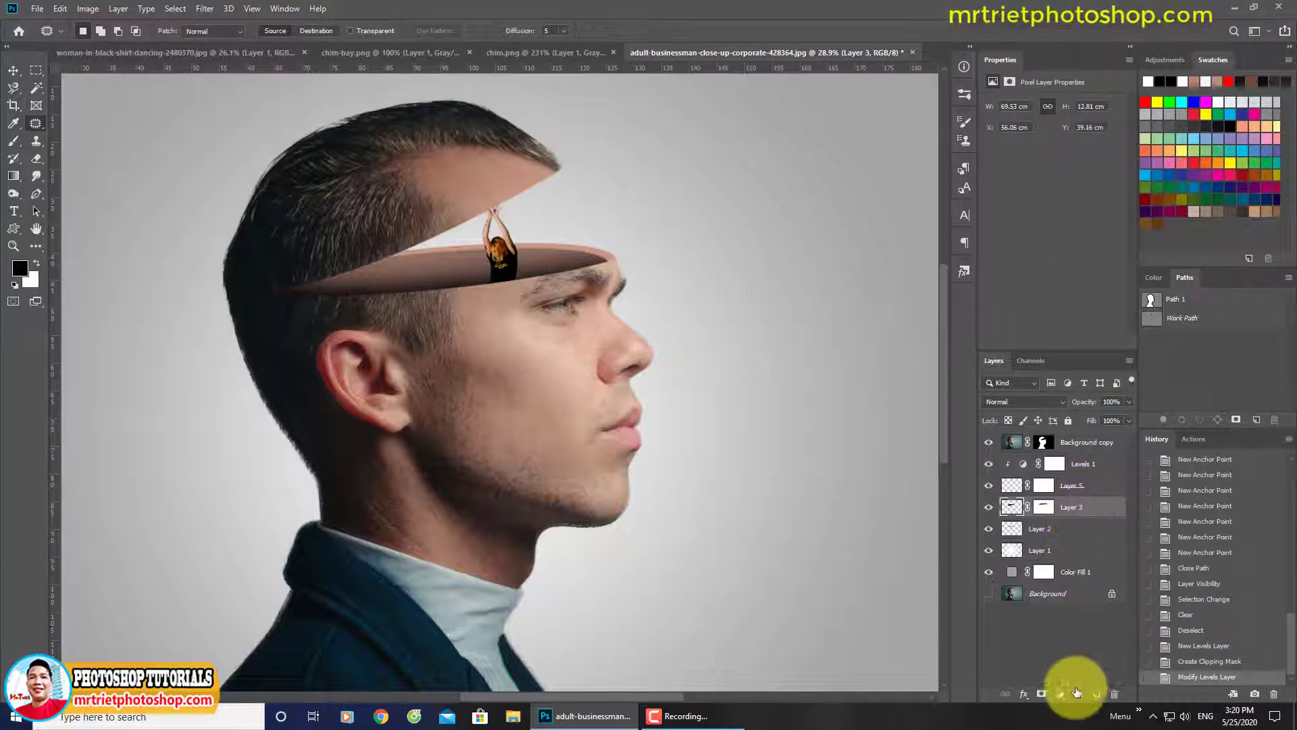
{"action": "left_click", "coordinate": [1095, 694]}
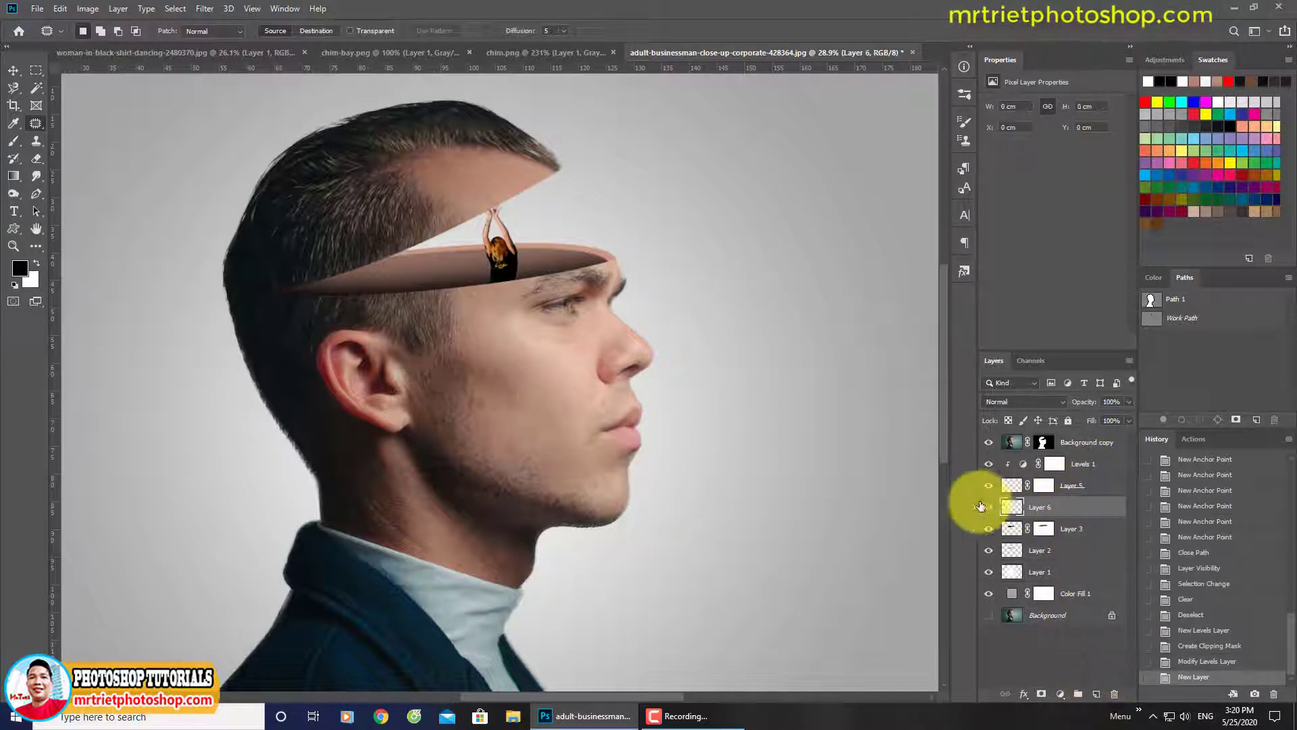
{"action": "left_click", "coordinate": [13, 144]}
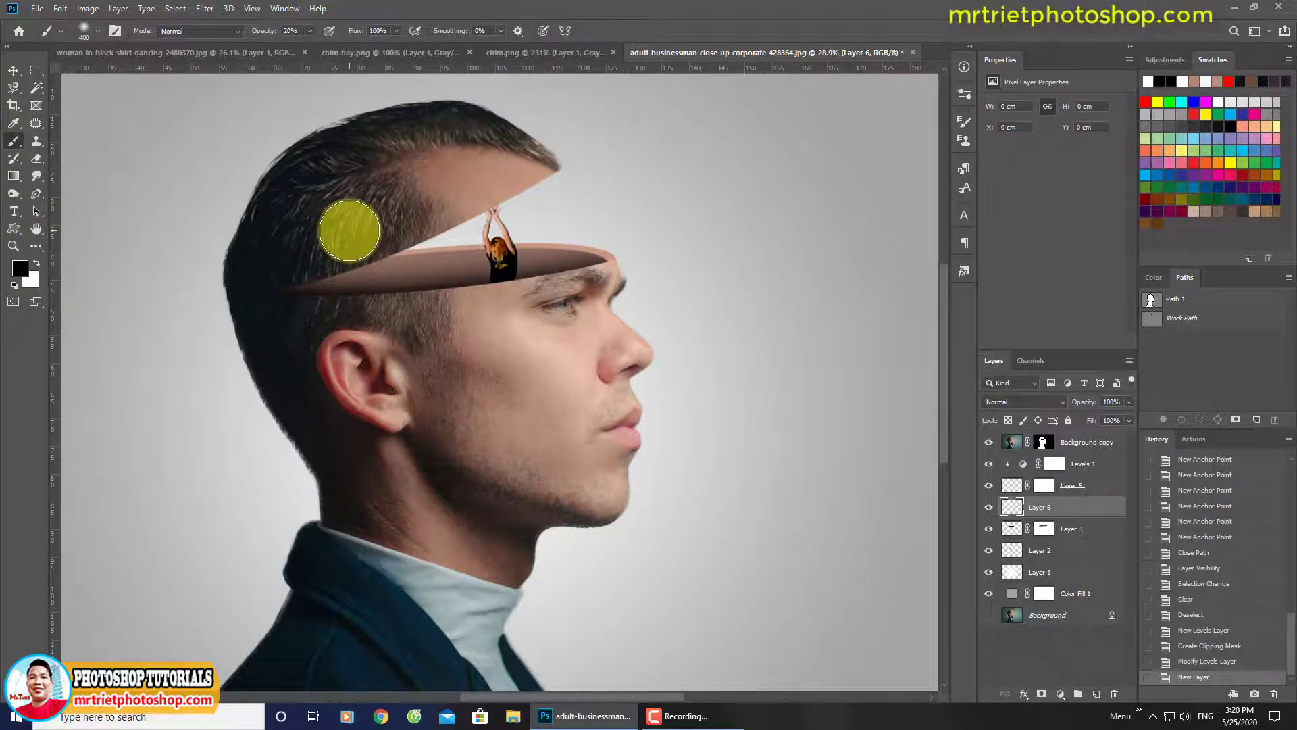
{"action": "key", "text": "bracketleft"}
{"action": "key", "text": "bracketleft"}
{"action": "key", "text": "bracketleft"}
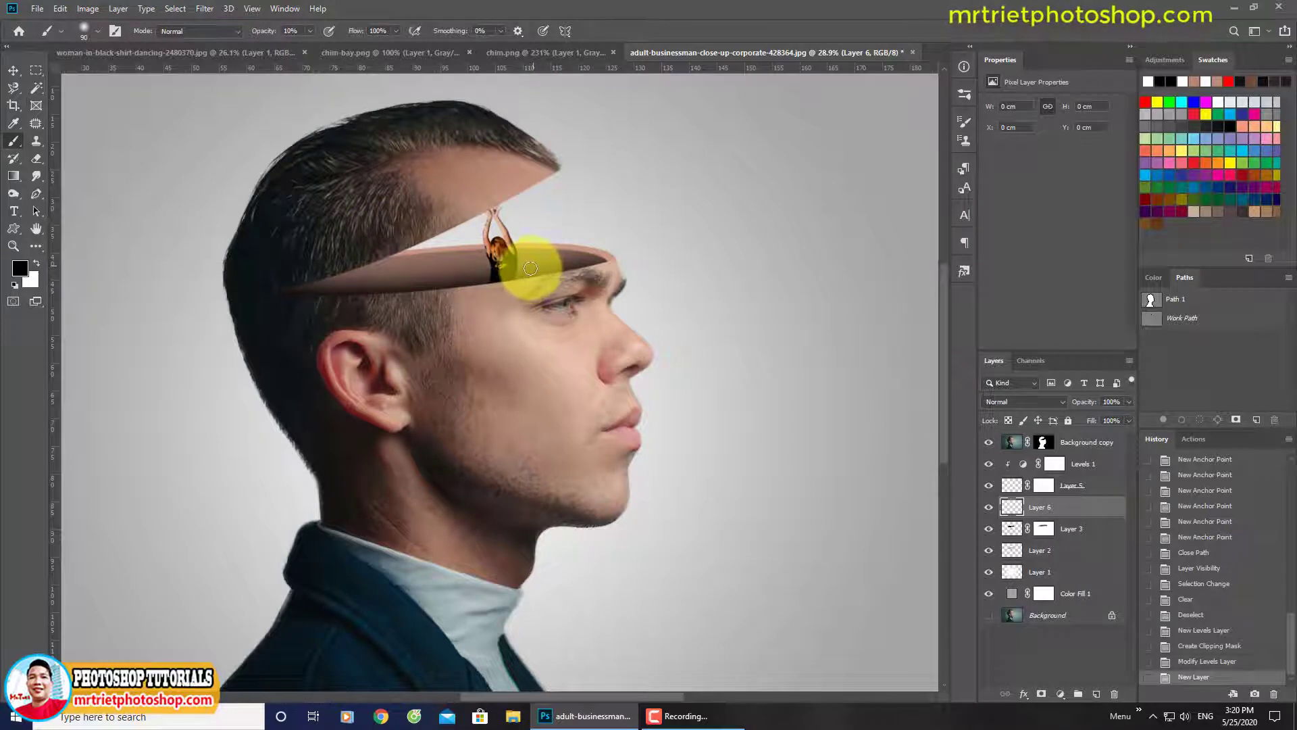
{"action": "mouse_move", "coordinate": [530, 268]}
{"action": "left_mouse_down"}
{"action": "mouse_move", "coordinate": [498, 281]}
{"action": "mouse_move", "coordinate": [565, 258]}
{"action": "mouse_move", "coordinate": [498, 275]}
{"action": "mouse_move", "coordinate": [461, 305]}
{"action": "left_mouse_up"}
{"action": "key", "text": "bracketright"}
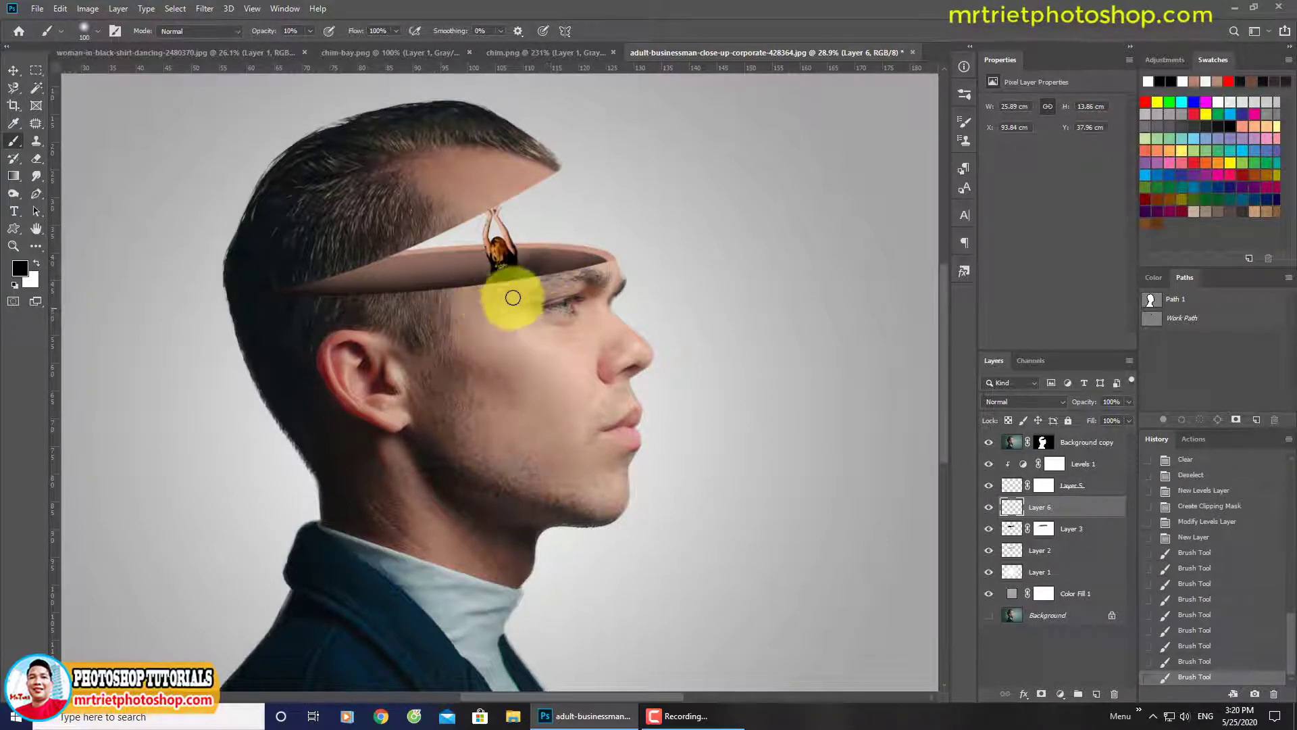
{"action": "left_click_drag", "start_coordinate": [562, 255], "coordinate": [463, 293]}
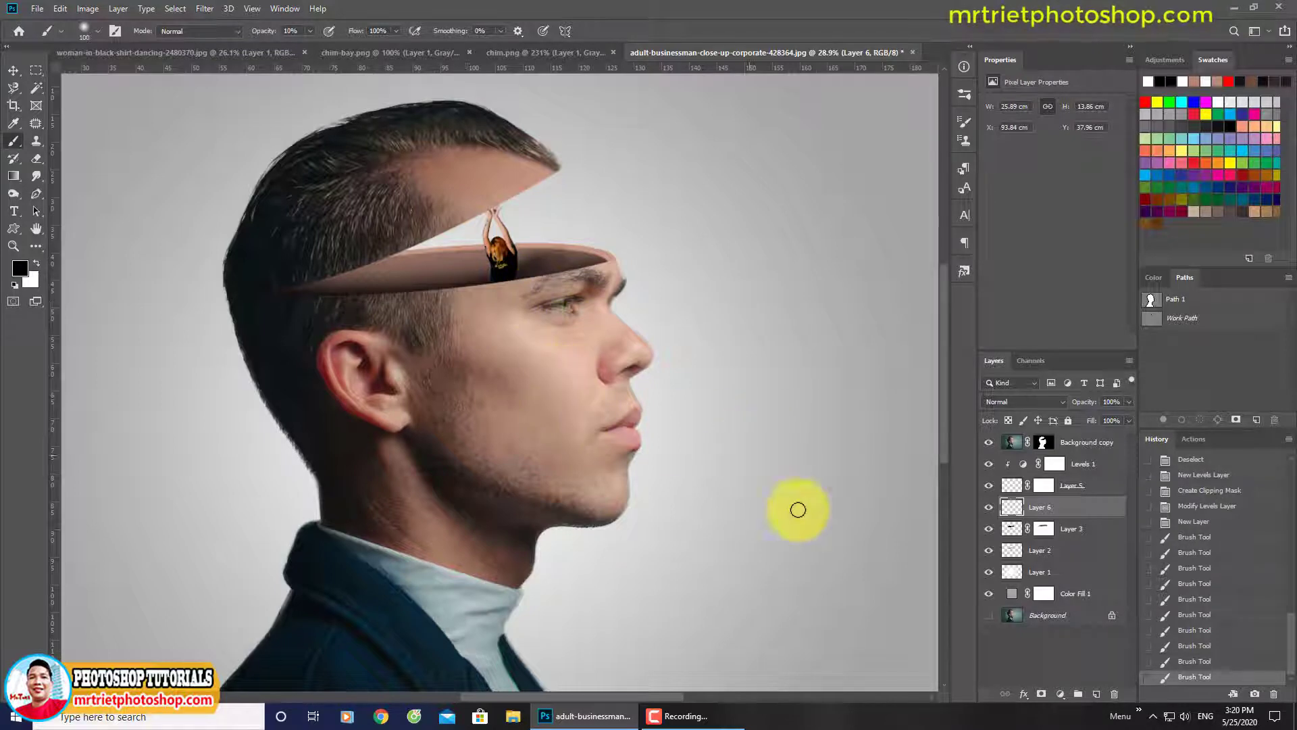
Mask Layer 6 and paint away the shadow spilling along the brow
{"action": "left_click", "coordinate": [1041, 694]}
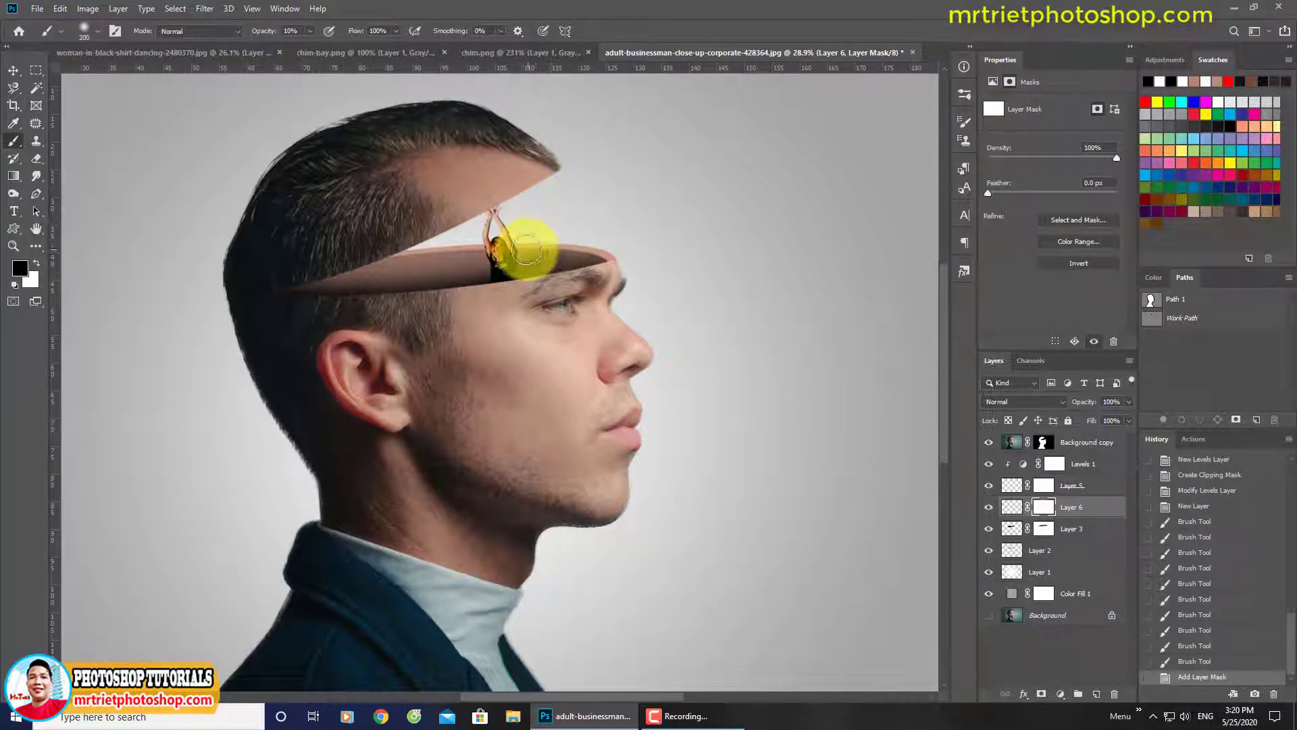
{"action": "mouse_move", "coordinate": [539, 276]}
{"action": "left_mouse_down"}
{"action": "mouse_move", "coordinate": [590, 259]}
{"action": "mouse_move", "coordinate": [588, 226]}
{"action": "mouse_move", "coordinate": [643, 255]}
{"action": "mouse_move", "coordinate": [509, 301]}
{"action": "mouse_move", "coordinate": [625, 280]}
{"action": "left_mouse_up"}
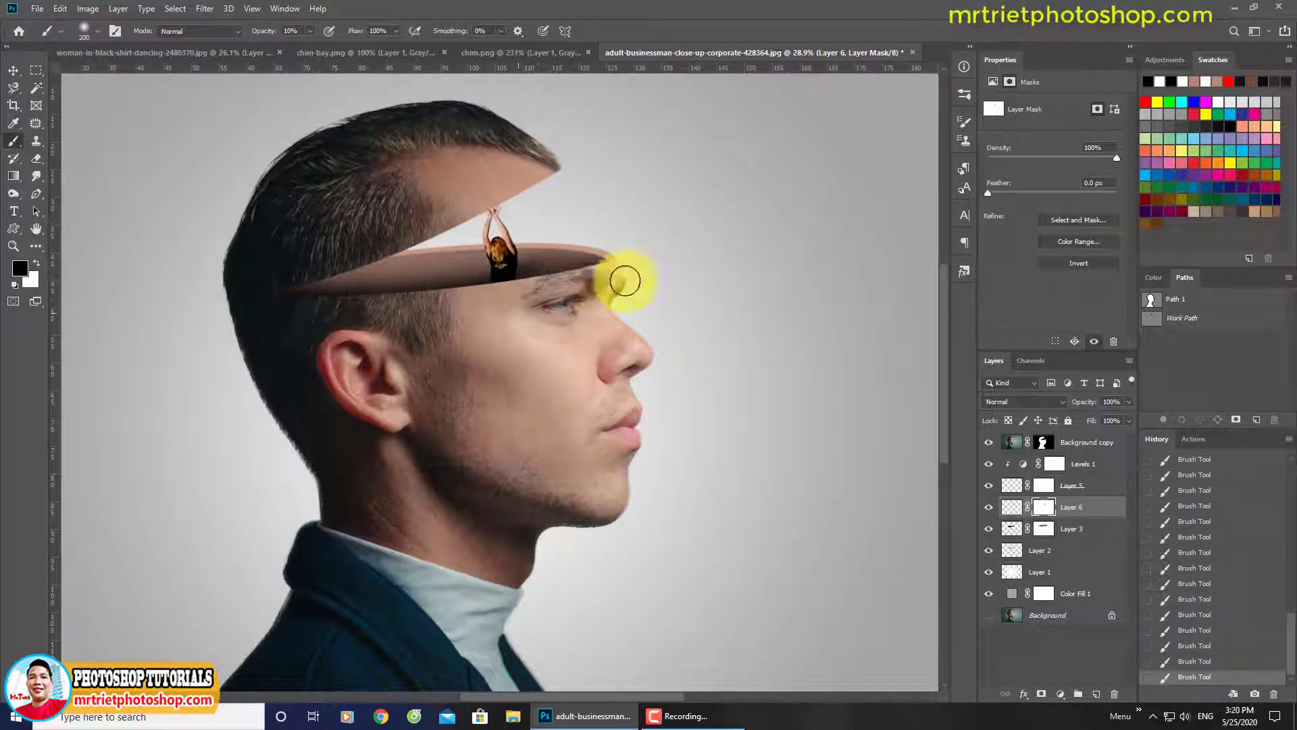
{"action": "scroll", "coordinate": [538, 339], "scroll_direction": "down", "scroll_amount": 2}
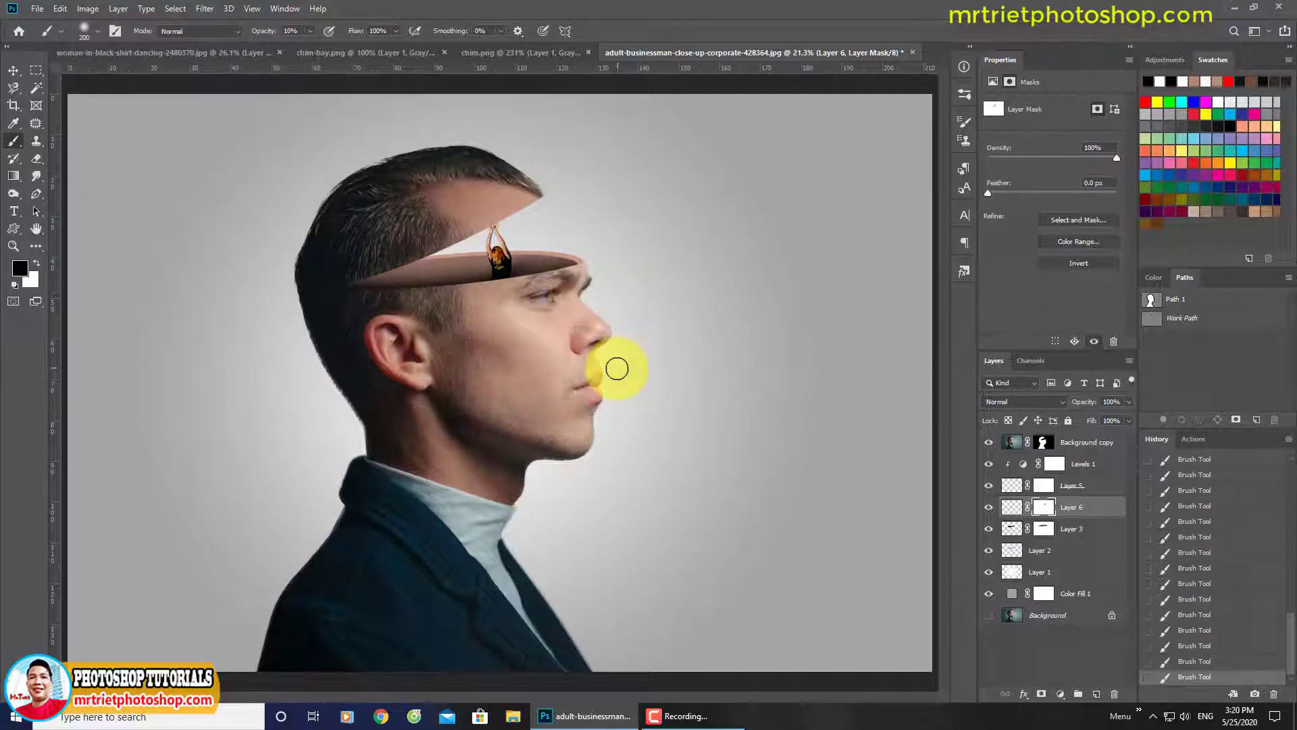
Drag the birds layer from chim.png into the portrait document
{"action": "left_click", "coordinate": [371, 52]}
{"action": "left_click", "coordinate": [521, 57]}
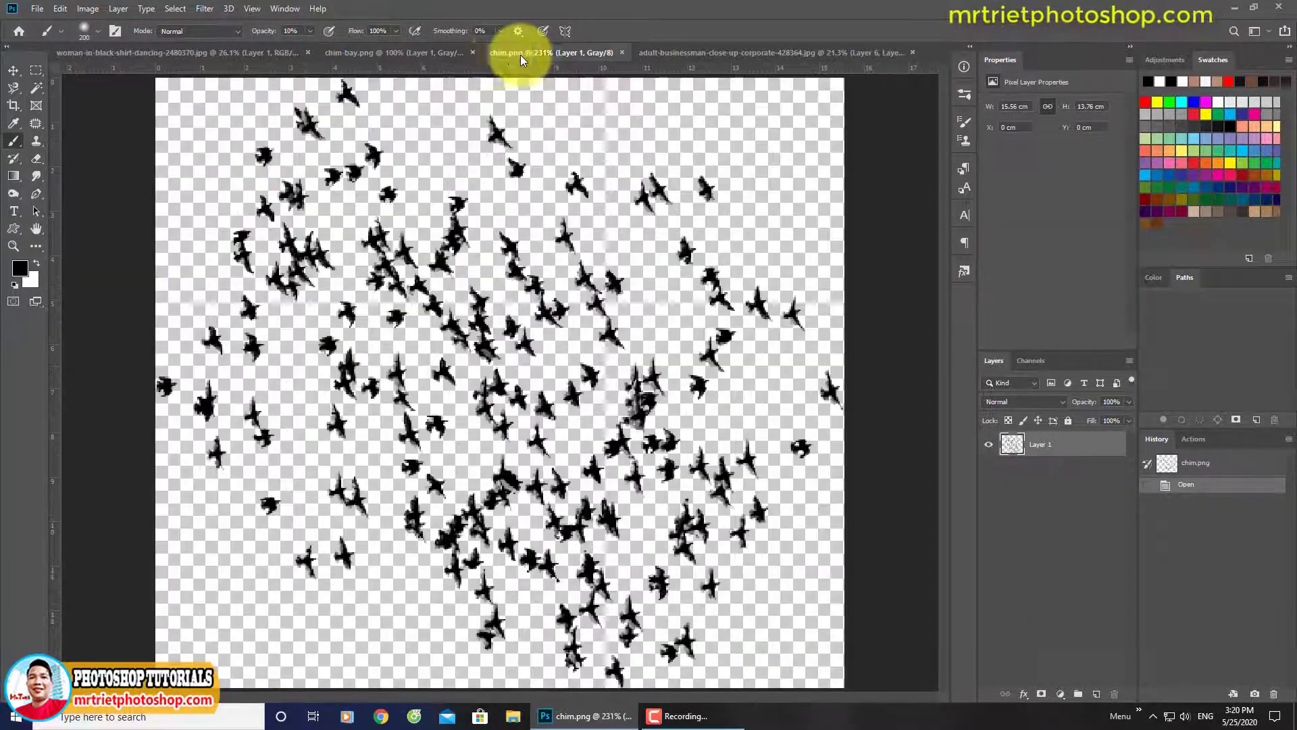
{"action": "left_click", "coordinate": [421, 51]}
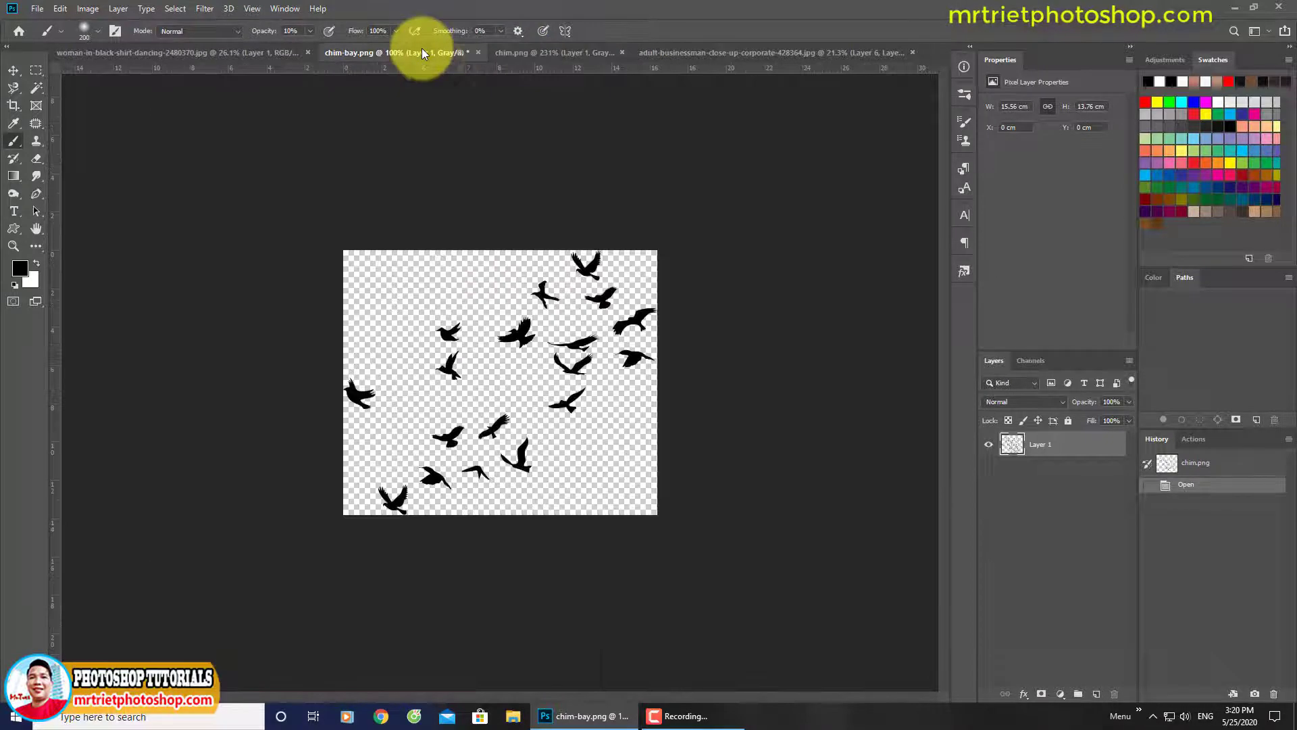
{"action": "left_click", "coordinate": [532, 54]}
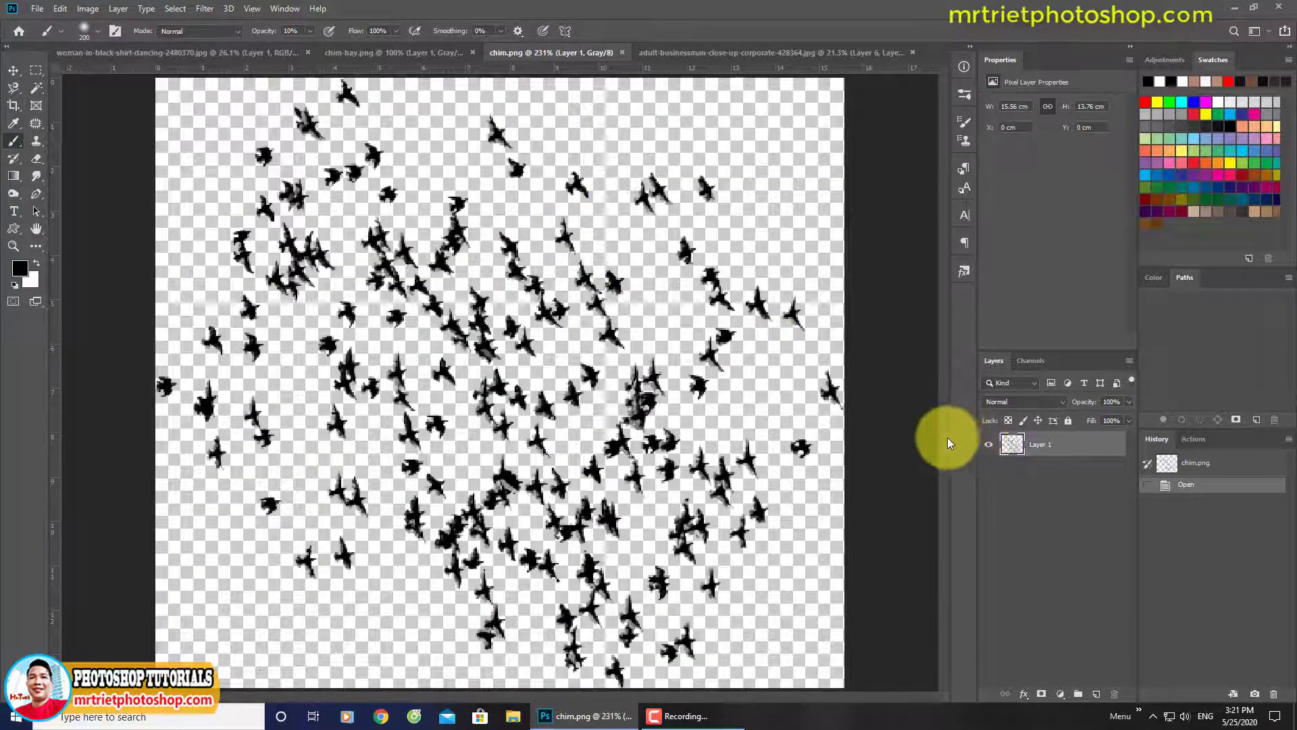
{"action": "key", "text": "v"}
{"action": "mouse_move", "coordinate": [431, 284]}
{"action": "left_mouse_down"}
{"action": "mouse_move", "coordinate": [713, 62]}
{"action": "mouse_move", "coordinate": [571, 132]}
{"action": "left_mouse_up"}
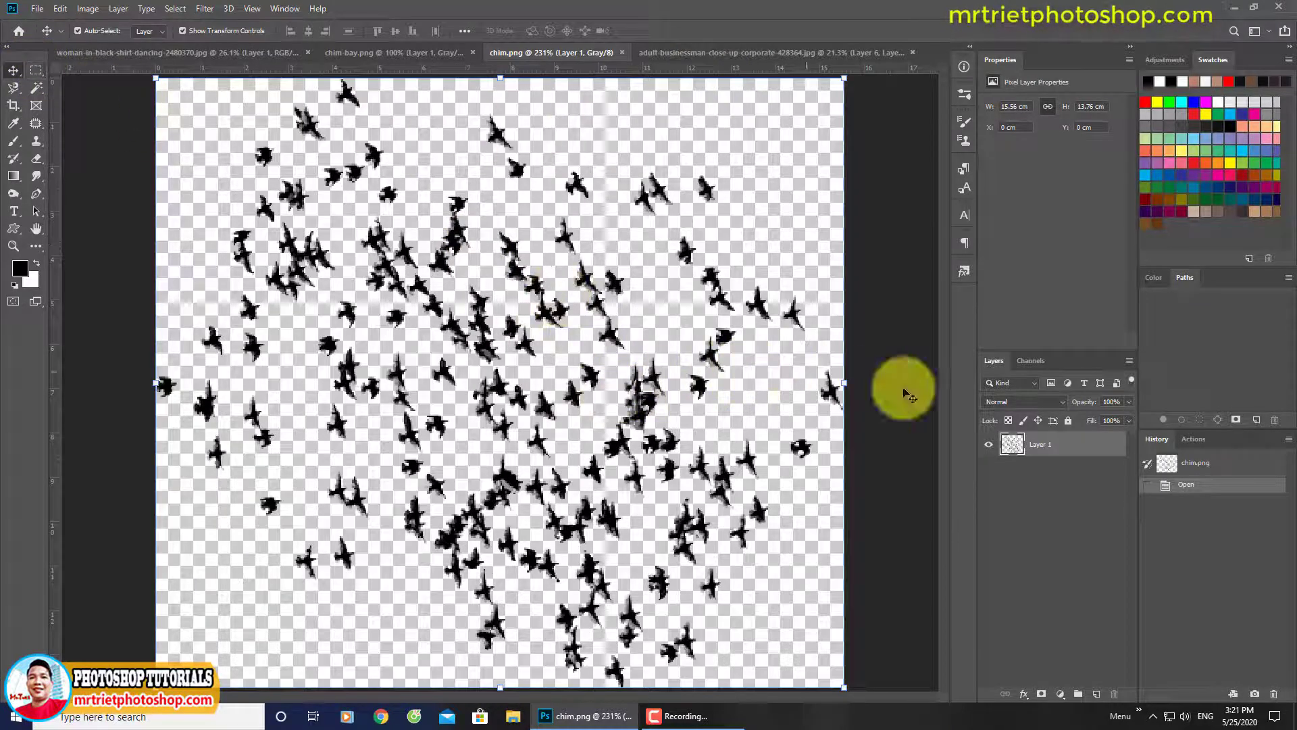
{"action": "left_click_drag", "start_coordinate": [1035, 449], "coordinate": [547, 262]}
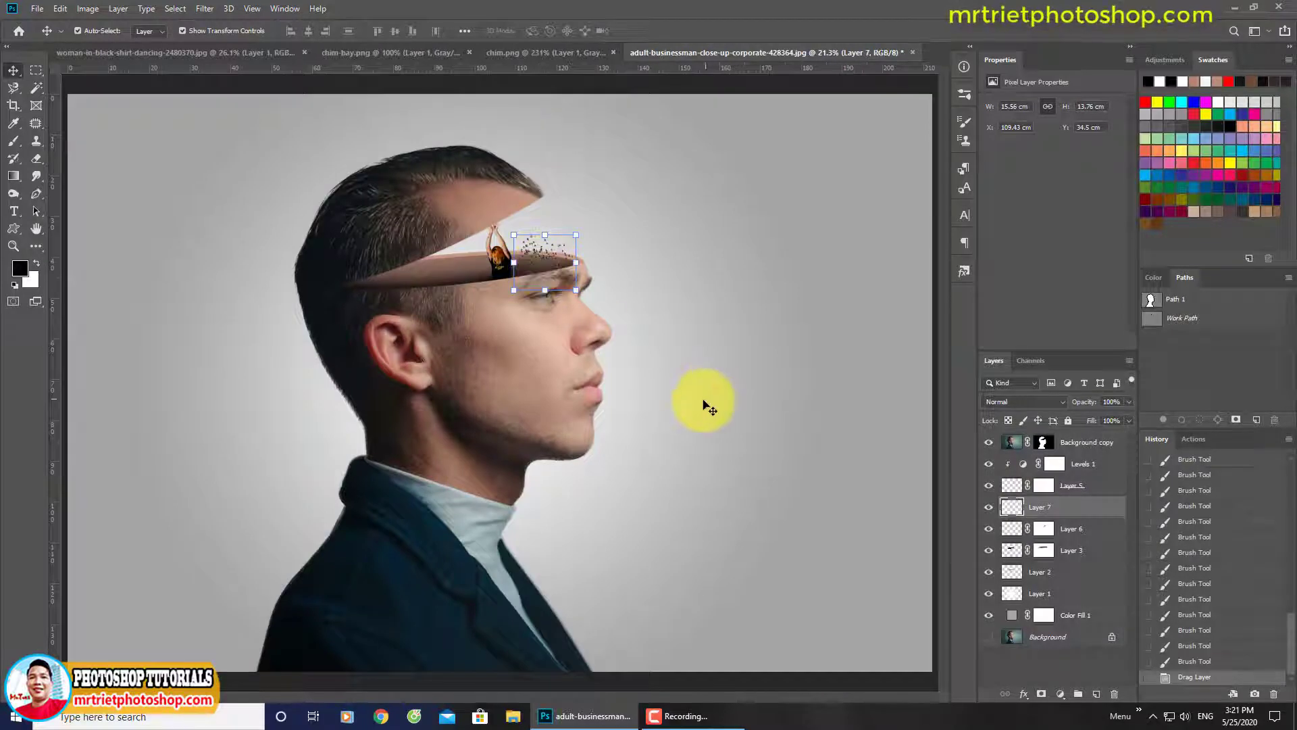
Place the birds layer below Background copy and scale it up over the forehead
{"action": "key", "text": "ctrl+bracketright"}
{"action": "key", "text": "ctrl+bracketright"}
{"action": "key", "text": "ctrl+bracketright"}
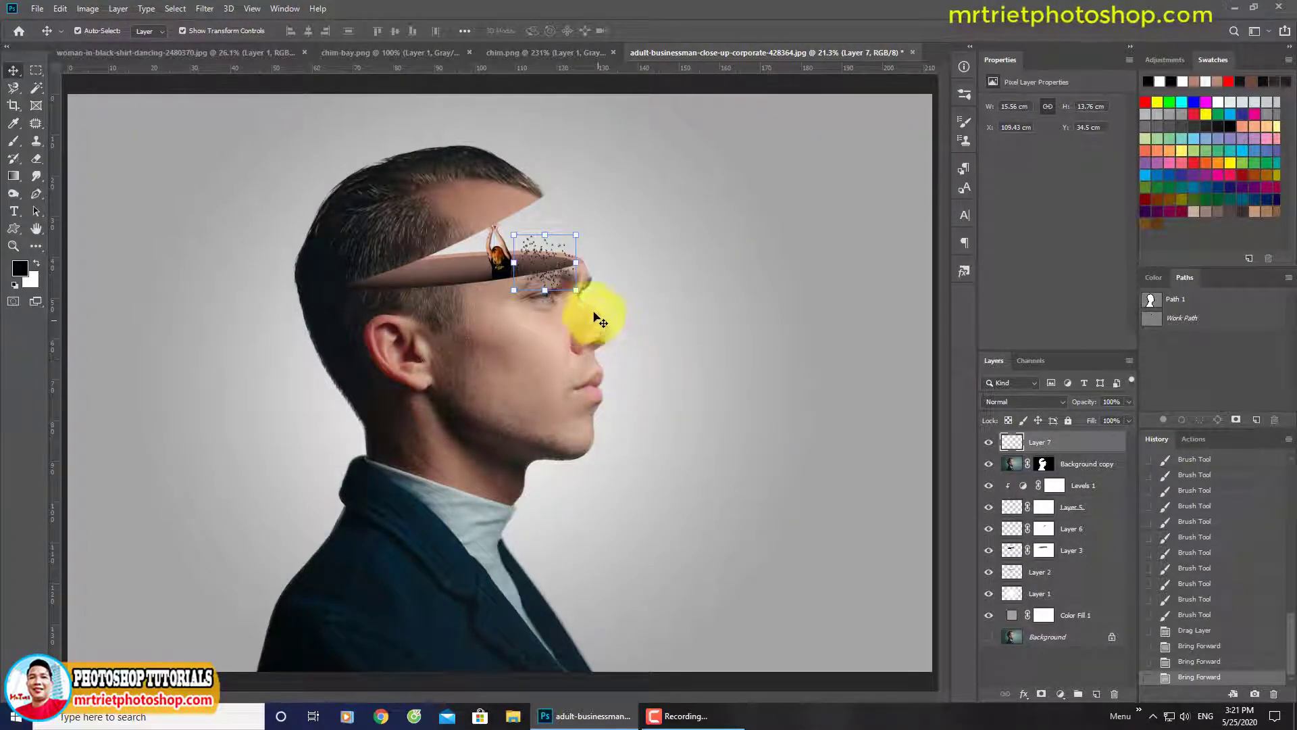
{"action": "left_click_drag", "start_coordinate": [529, 250], "coordinate": [550, 304]}
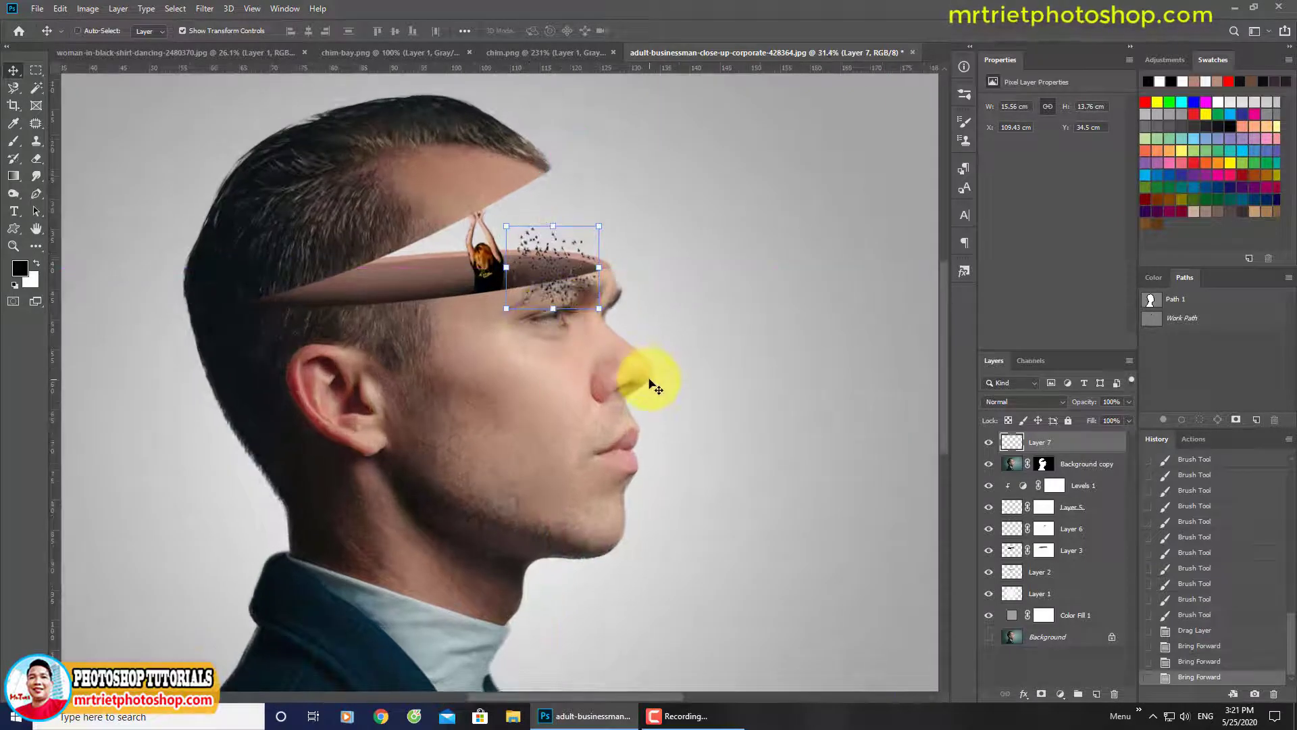
{"action": "key", "text": "ctrl+bracketleft"}
{"action": "key", "text": "ctrl+t"}
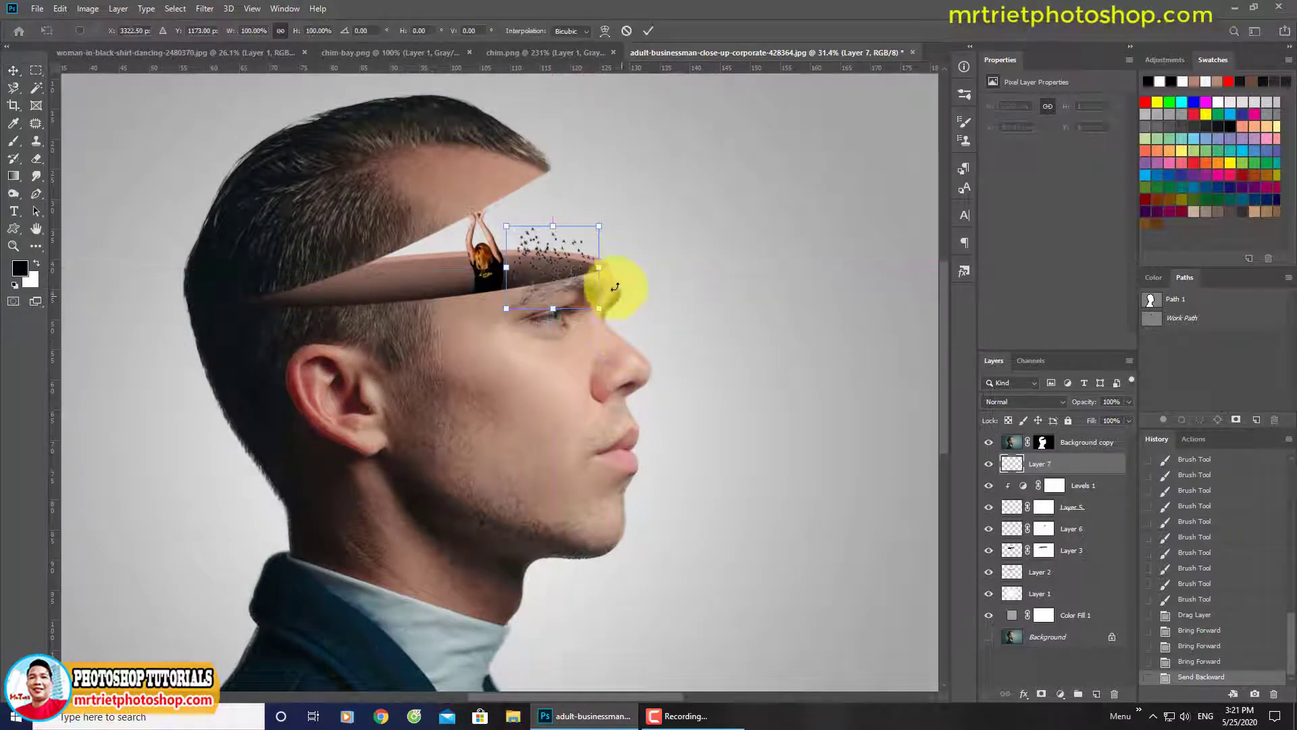
{"action": "mouse_move", "coordinate": [566, 262]}
{"action": "left_mouse_down"}
{"action": "mouse_move", "coordinate": [614, 241]}
{"action": "mouse_move", "coordinate": [675, 169]}
{"action": "left_mouse_up"}
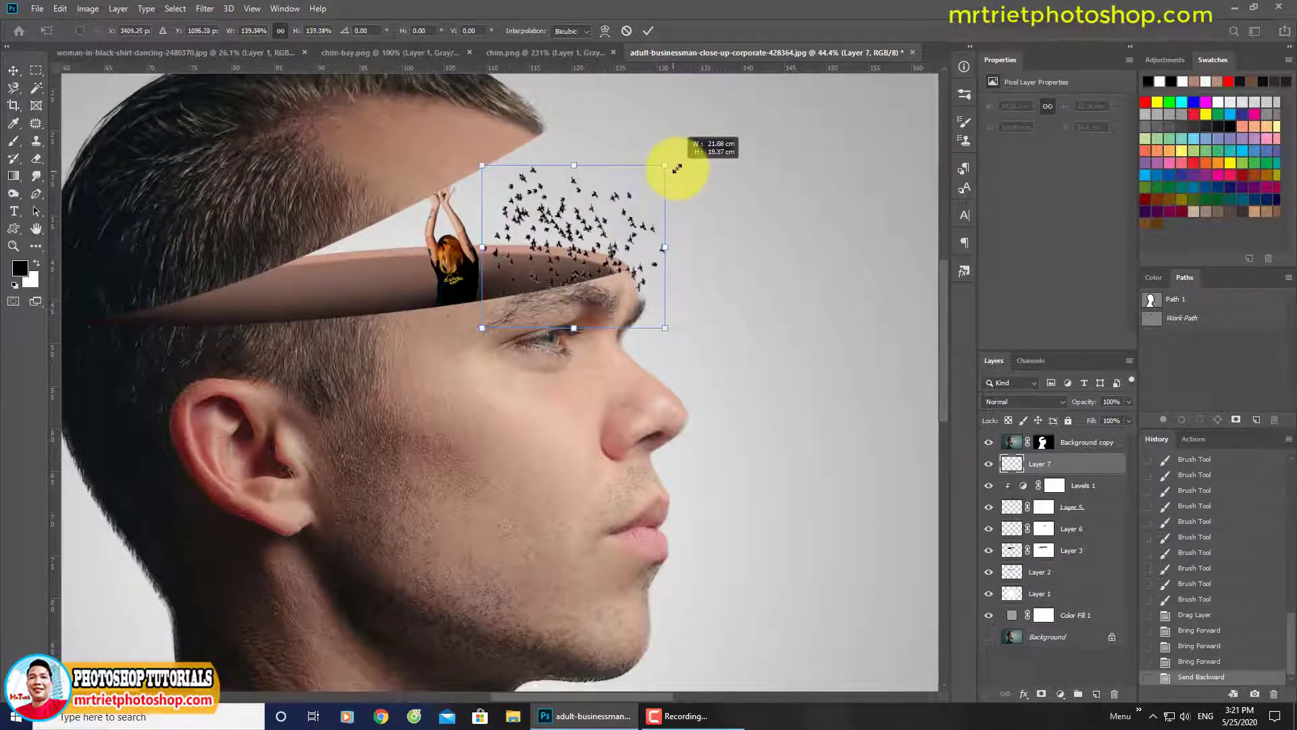
{"action": "left_click_drag", "start_coordinate": [611, 243], "coordinate": [586, 226]}
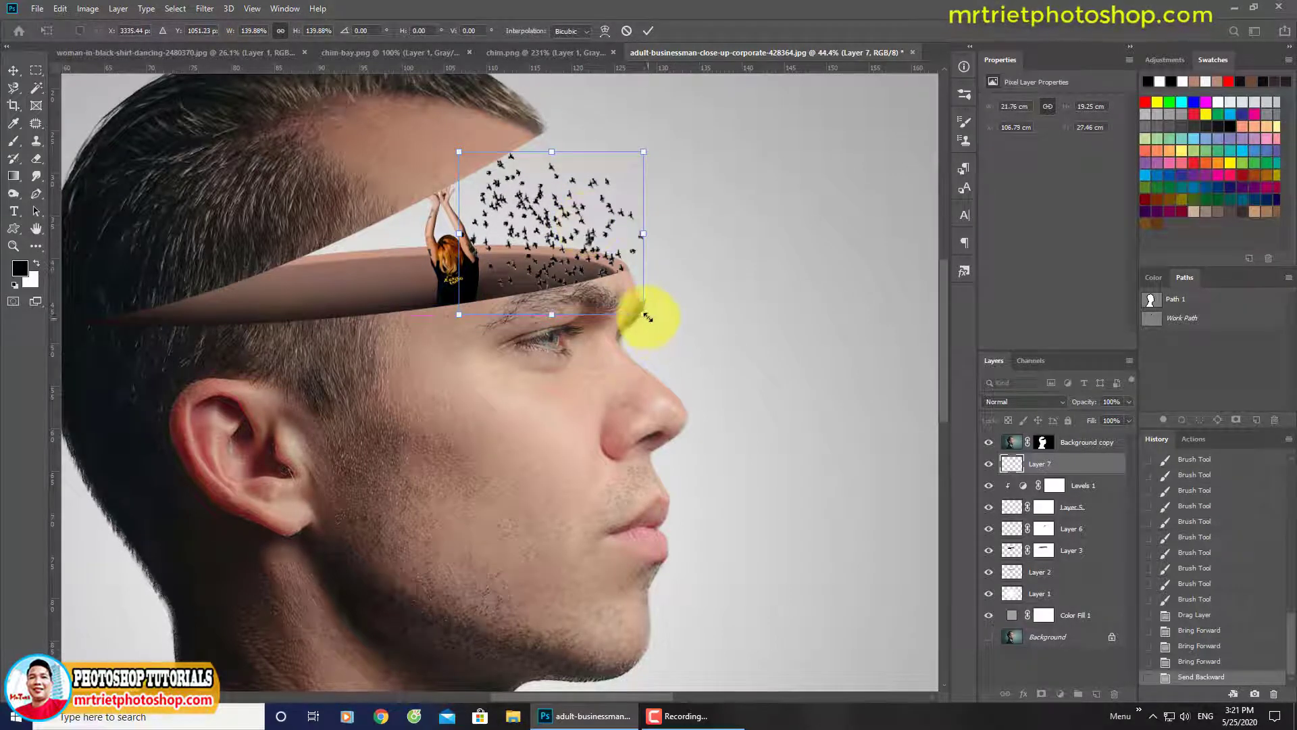
{"action": "mouse_move", "coordinate": [647, 316]}
{"action": "left_mouse_down"}
{"action": "mouse_move", "coordinate": [733, 400]}
{"action": "mouse_move", "coordinate": [685, 354]}
{"action": "left_mouse_up"}
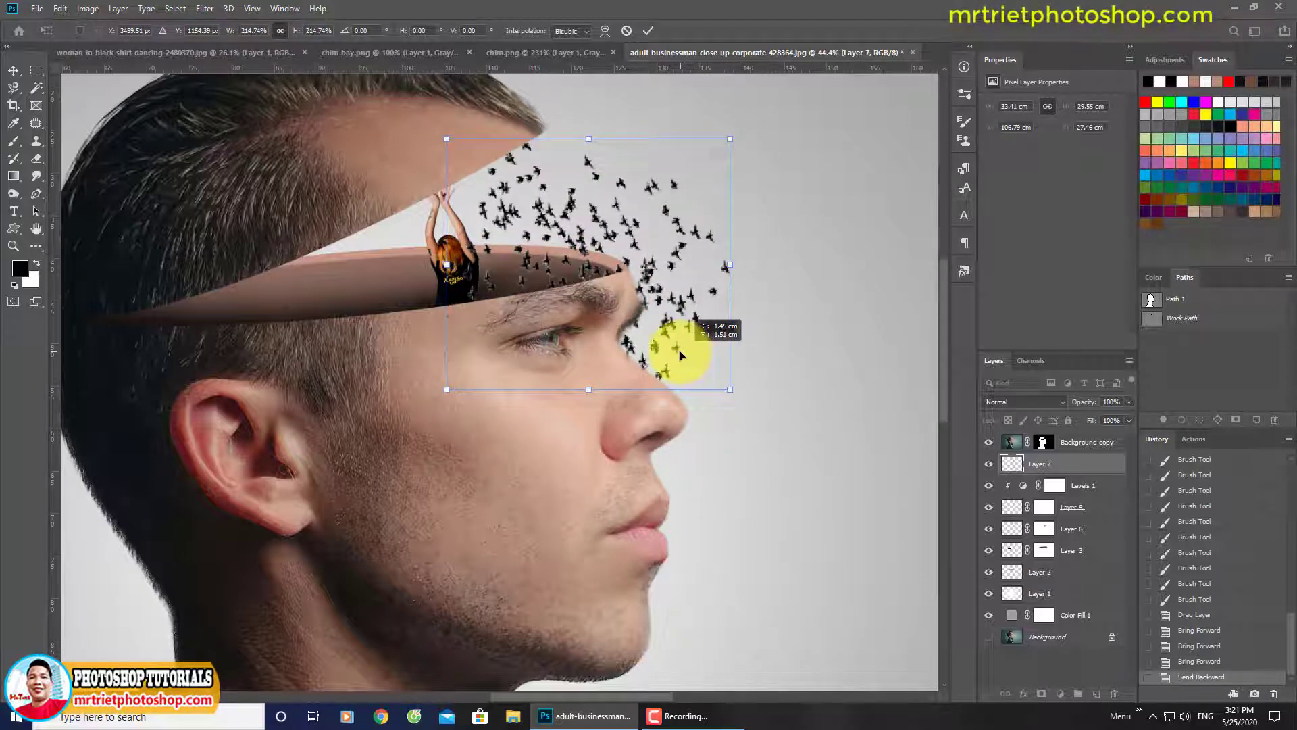
{"action": "scroll", "coordinate": [679, 355], "scroll_direction": "down", "scroll_amount": 1}
{"action": "scroll", "coordinate": [594, 327], "scroll_direction": "down", "scroll_amount": 1}
{"action": "scroll", "coordinate": [572, 294], "scroll_direction": "down", "scroll_amount": 2}
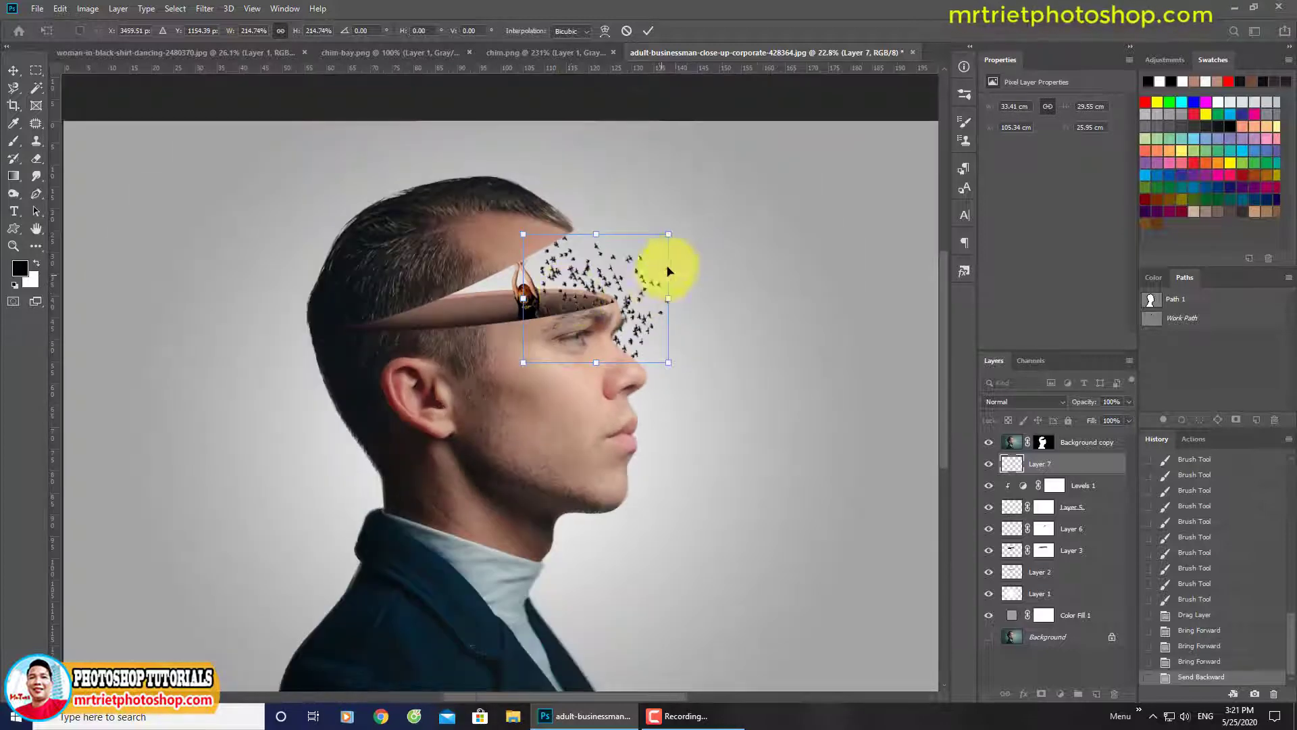
{"action": "left_click_drag", "start_coordinate": [669, 235], "coordinate": [725, 186]}
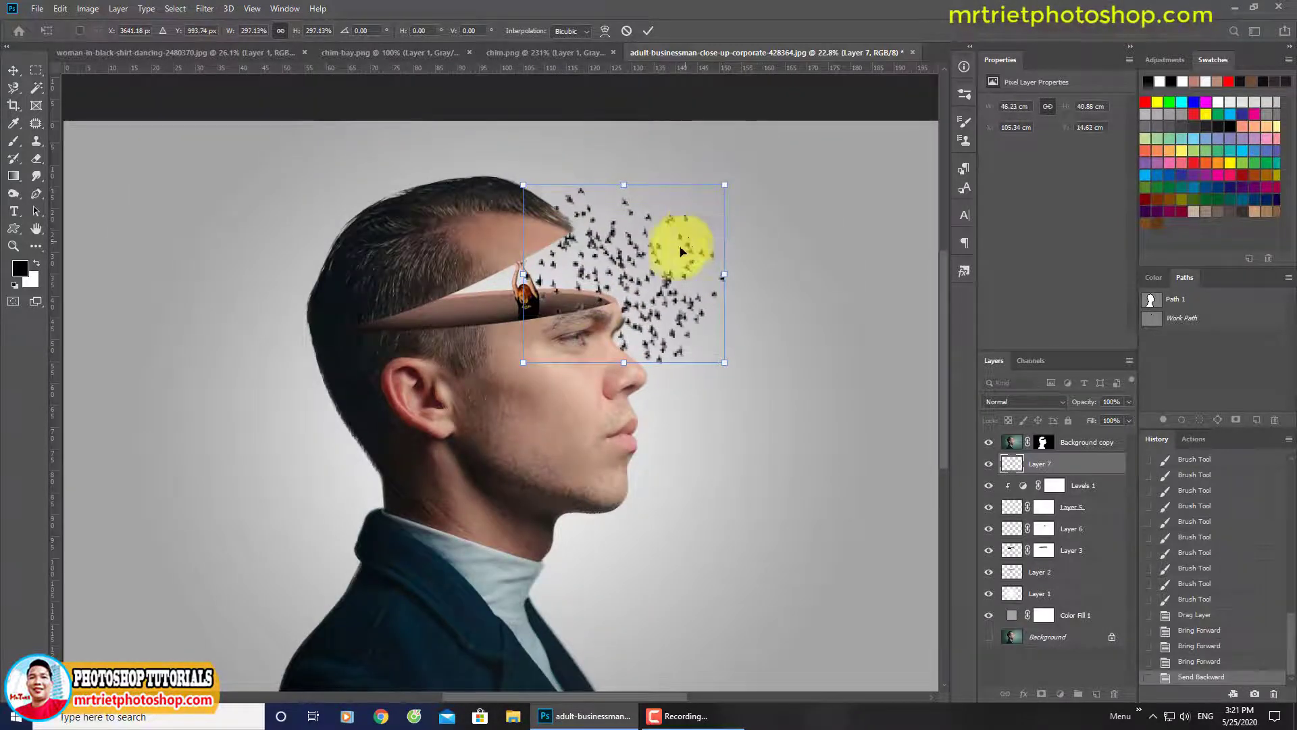
{"action": "left_click_drag", "start_coordinate": [679, 251], "coordinate": [666, 269]}
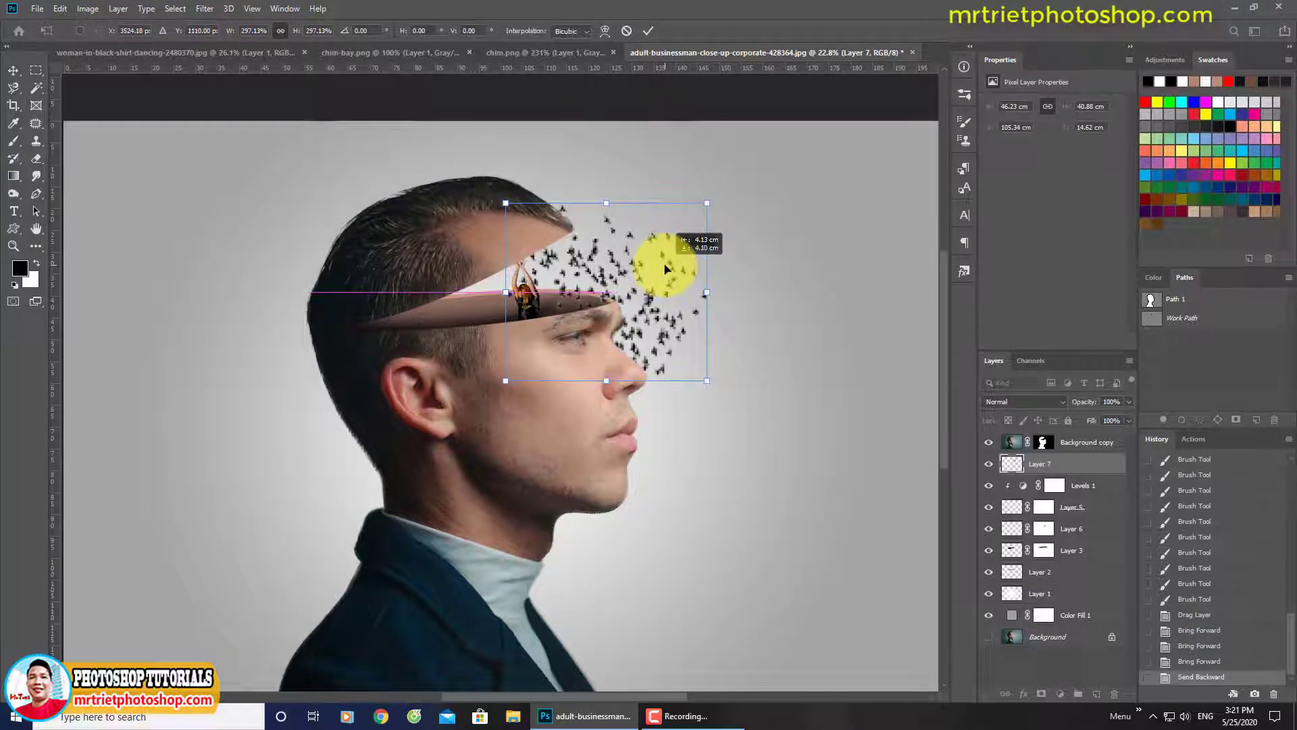
{"action": "key", "text": "Return"}
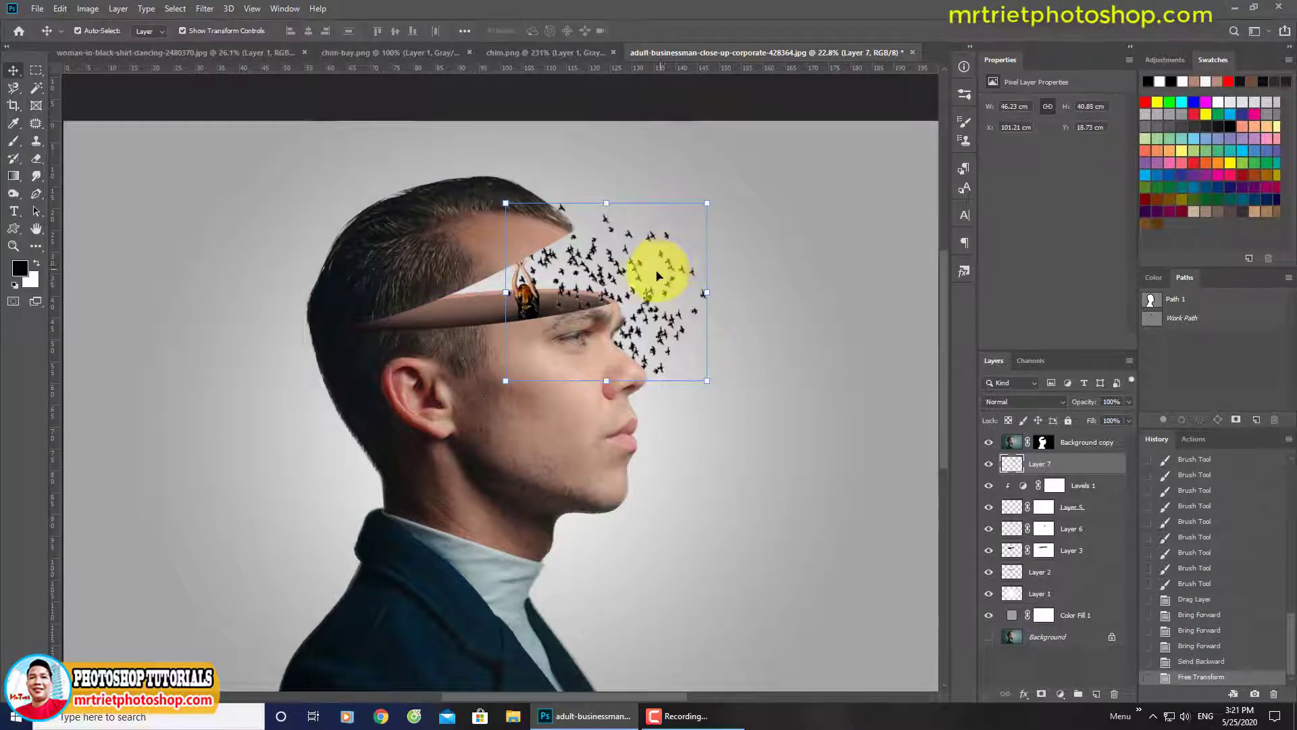
Fill the birds with a dark colour and deselect
{"action": "left_click_drag", "start_coordinate": [569, 308], "coordinate": [605, 348]}
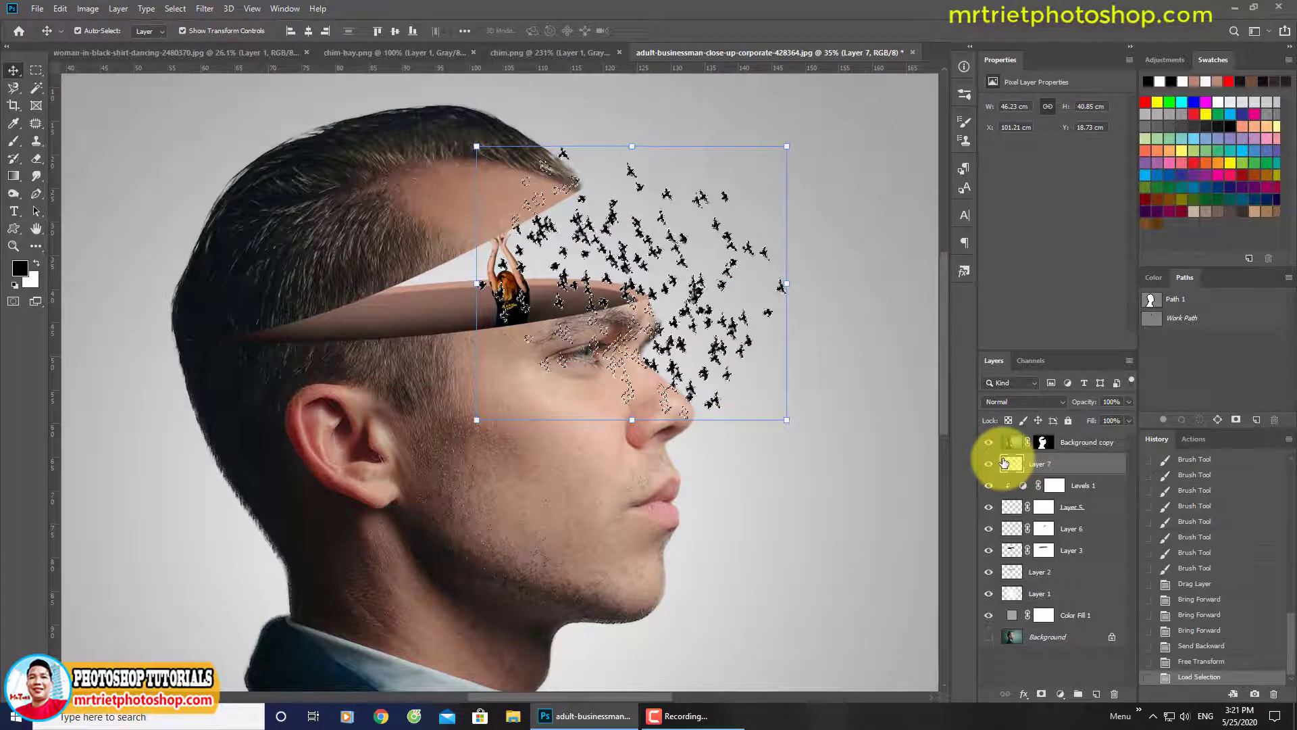
{"action": "key", "text": "alt+BackSpace"}
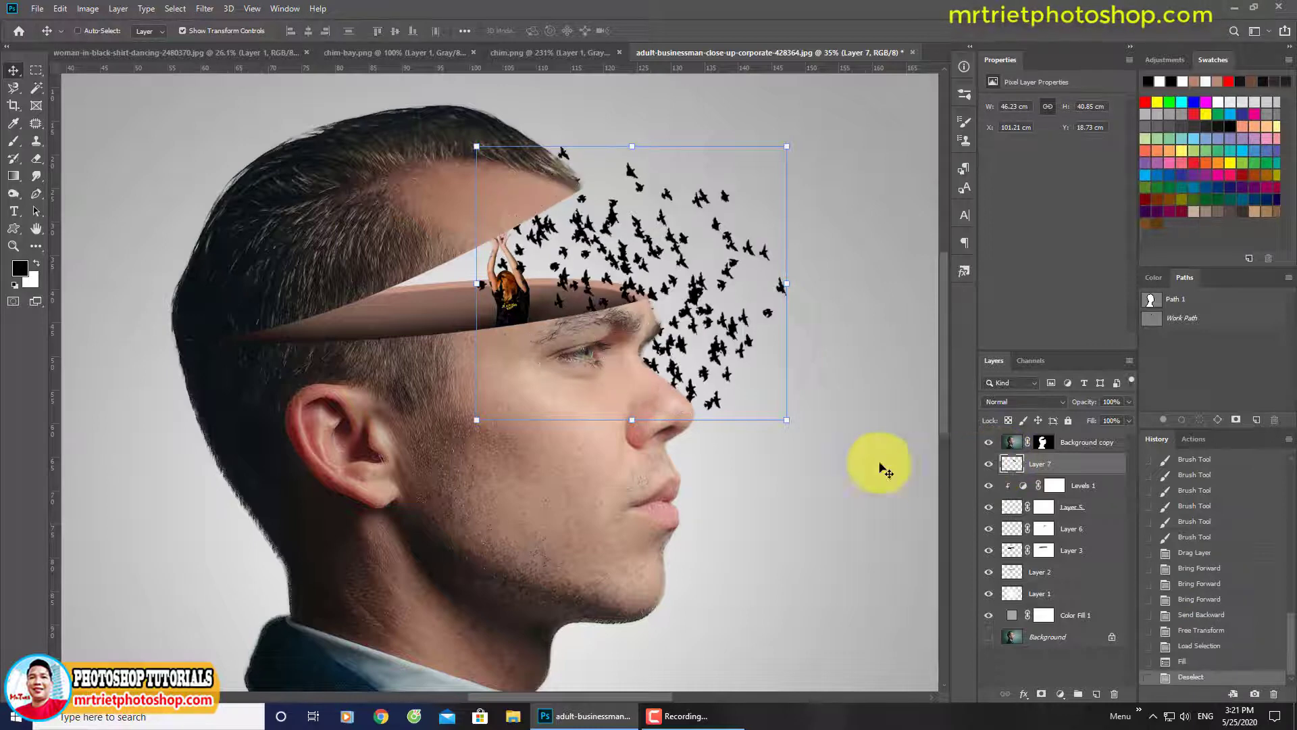
{"action": "key", "text": "ctrl+d"}
{"action": "scroll", "coordinate": [619, 378], "scroll_direction": "down", "scroll_amount": 2}
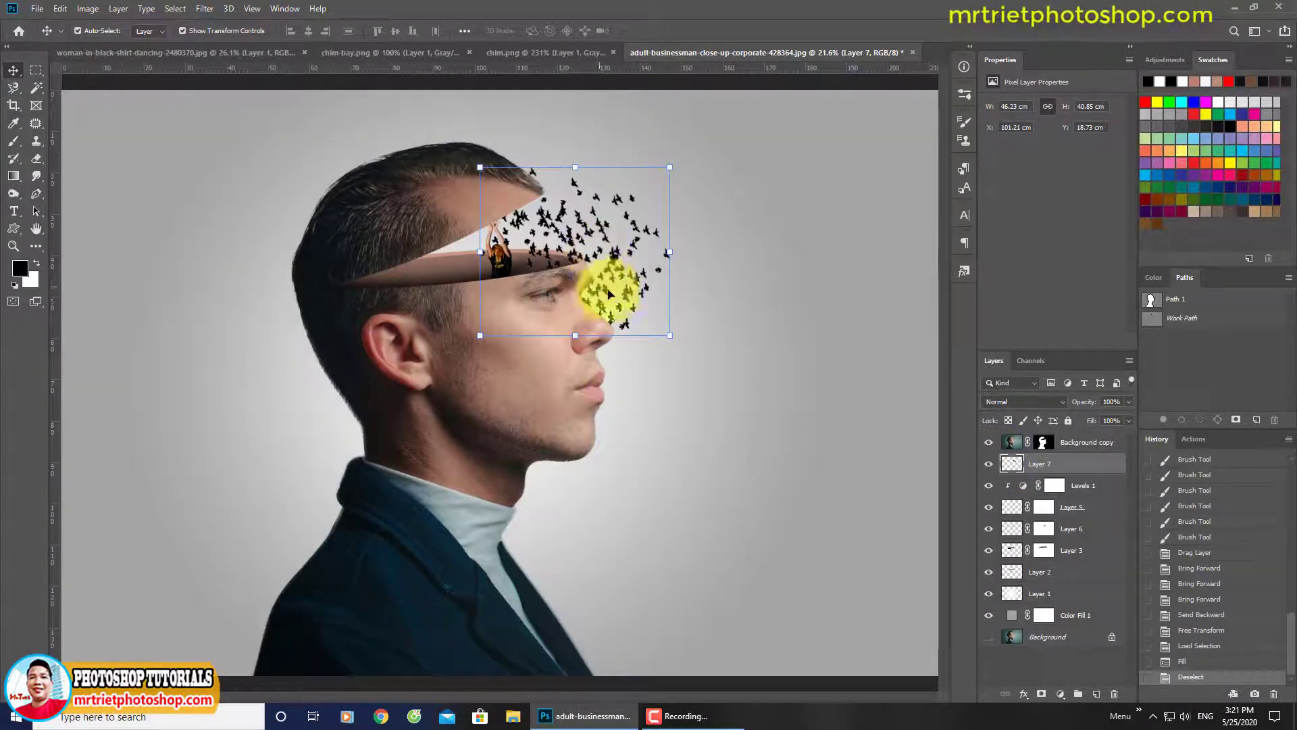
{"action": "key", "text": "j"}
{"action": "scroll", "coordinate": [540, 291], "scroll_direction": "down", "scroll_amount": 1}
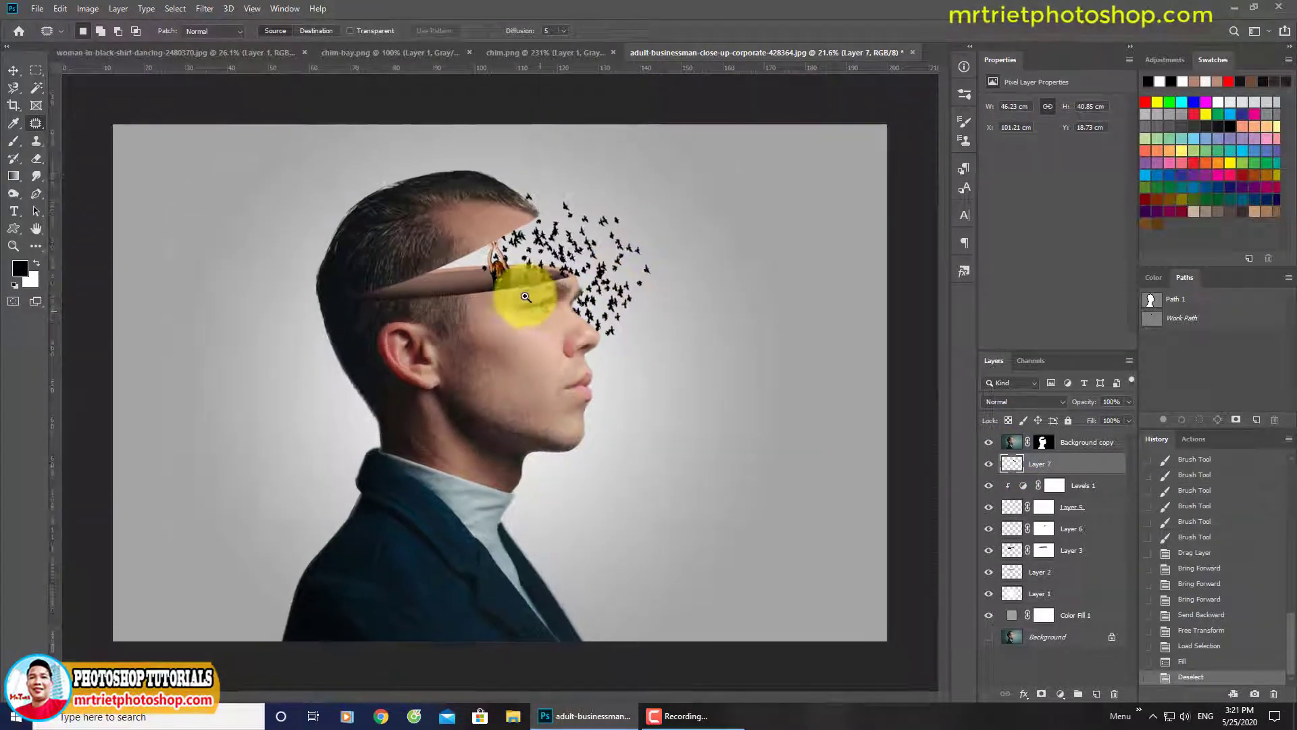
{"action": "scroll", "coordinate": [630, 273], "scroll_direction": "up", "scroll_amount": 1}
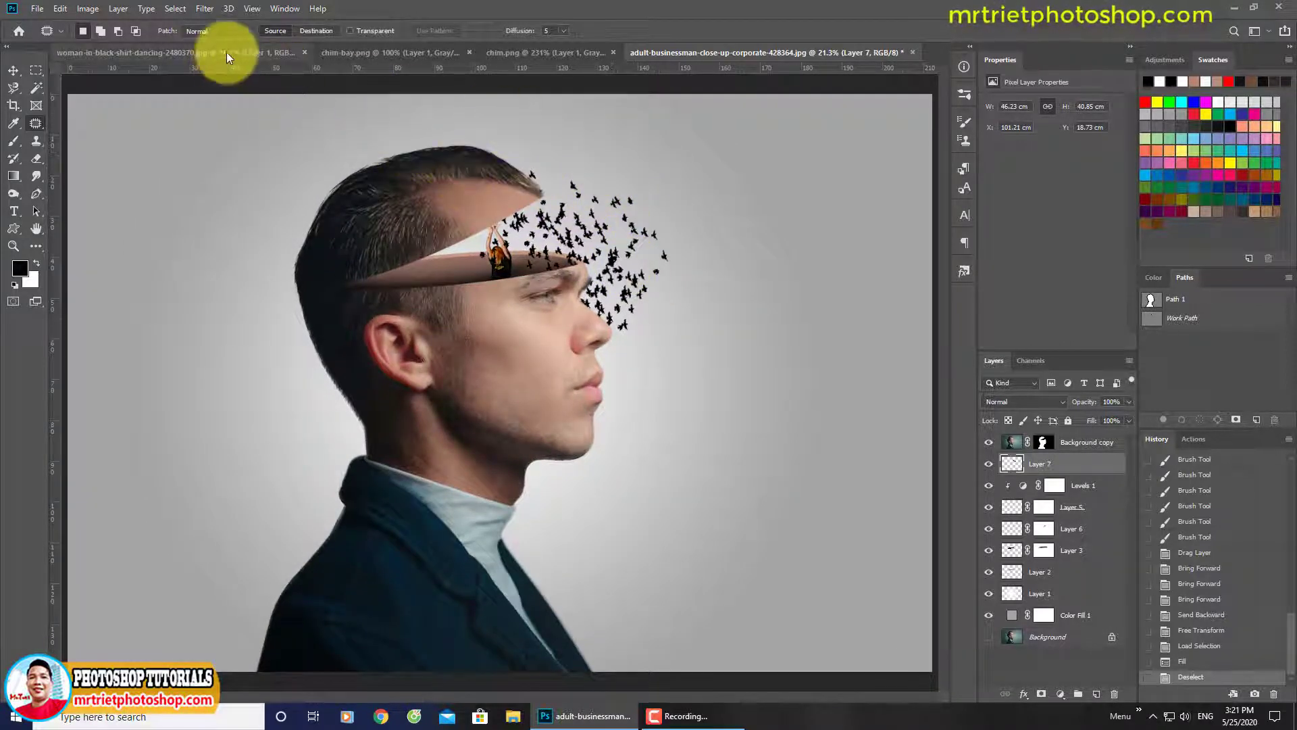
Paste the whole chim-bay.png bird image into the man's portrait as a new layer
{"action": "left_click", "coordinate": [363, 51]}
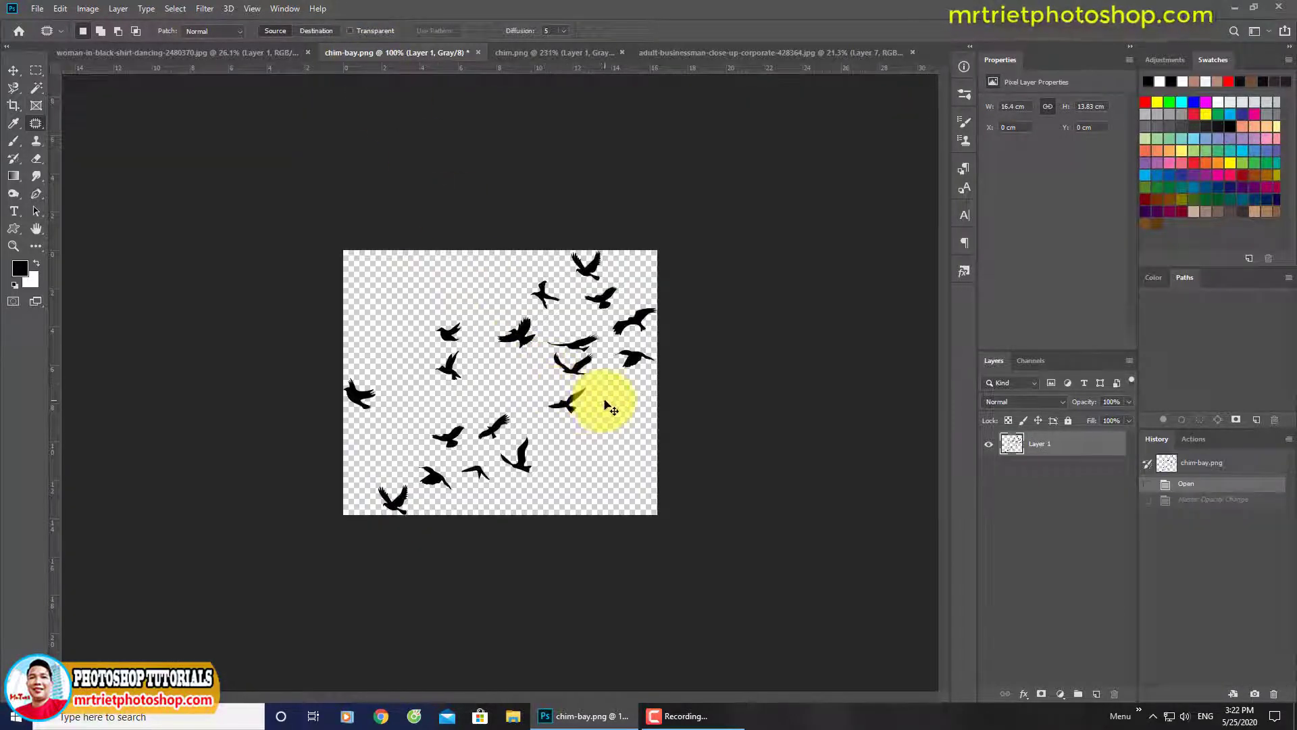
{"action": "key", "text": "ctrl+a"}
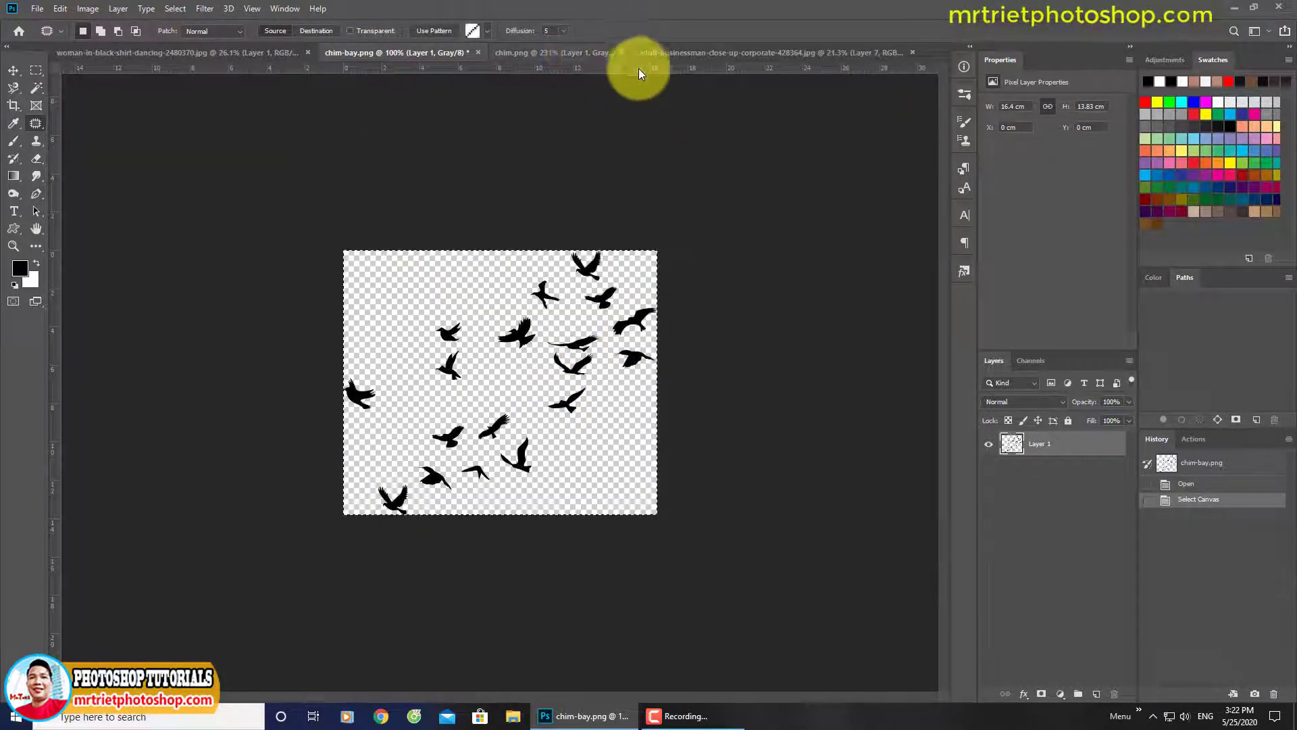
{"action": "left_click", "coordinate": [682, 52]}
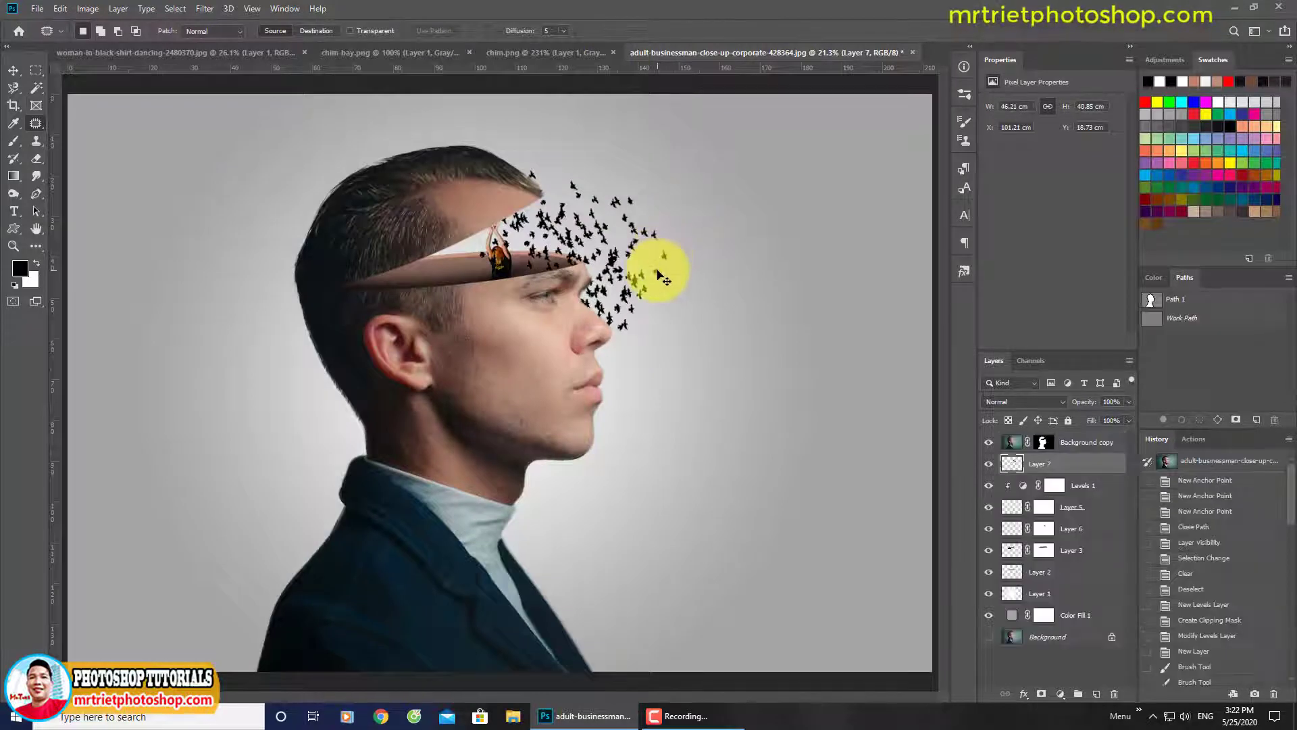
{"action": "key", "text": "ctrl+v"}
Enlarge and mirror the pasted birds horizontally, placing them up and to the right
{"action": "key", "text": "ctrl+t"}
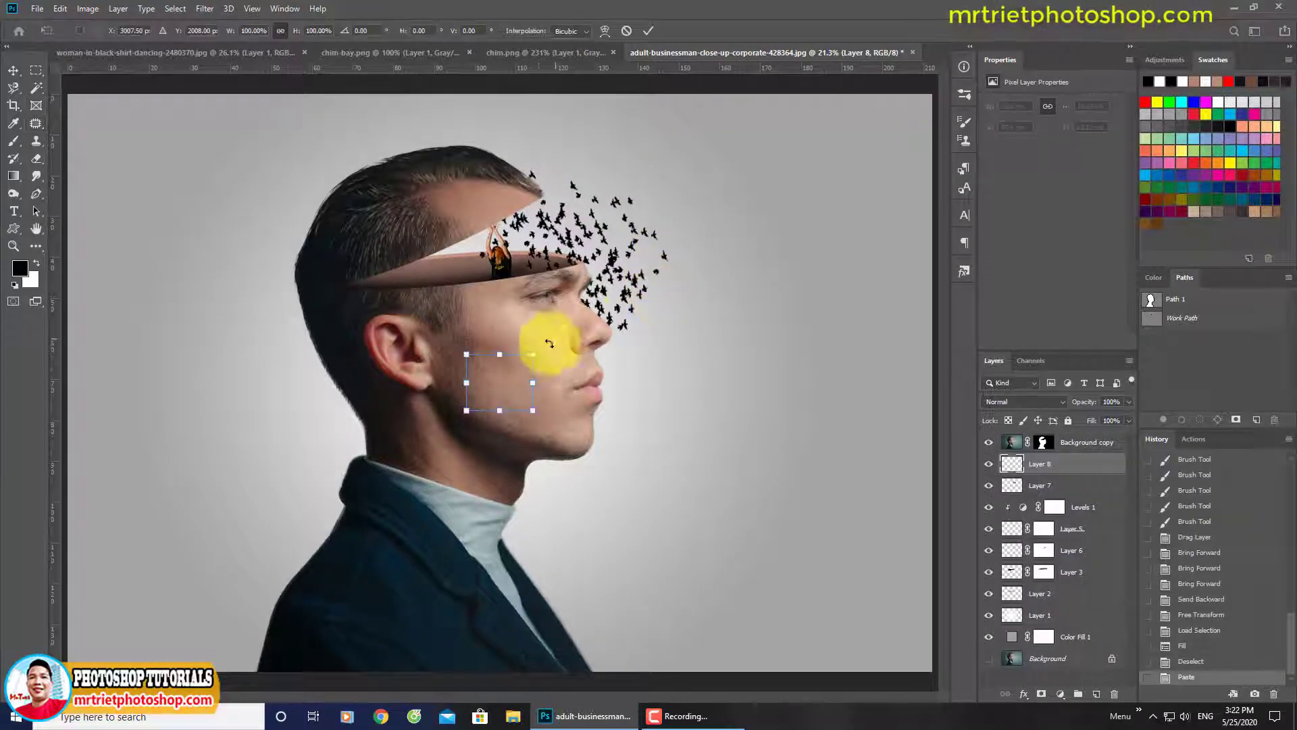
{"action": "mouse_move", "coordinate": [529, 353]}
{"action": "left_mouse_down"}
{"action": "mouse_move", "coordinate": [625, 274]}
{"action": "mouse_move", "coordinate": [737, 225]}
{"action": "left_mouse_up"}
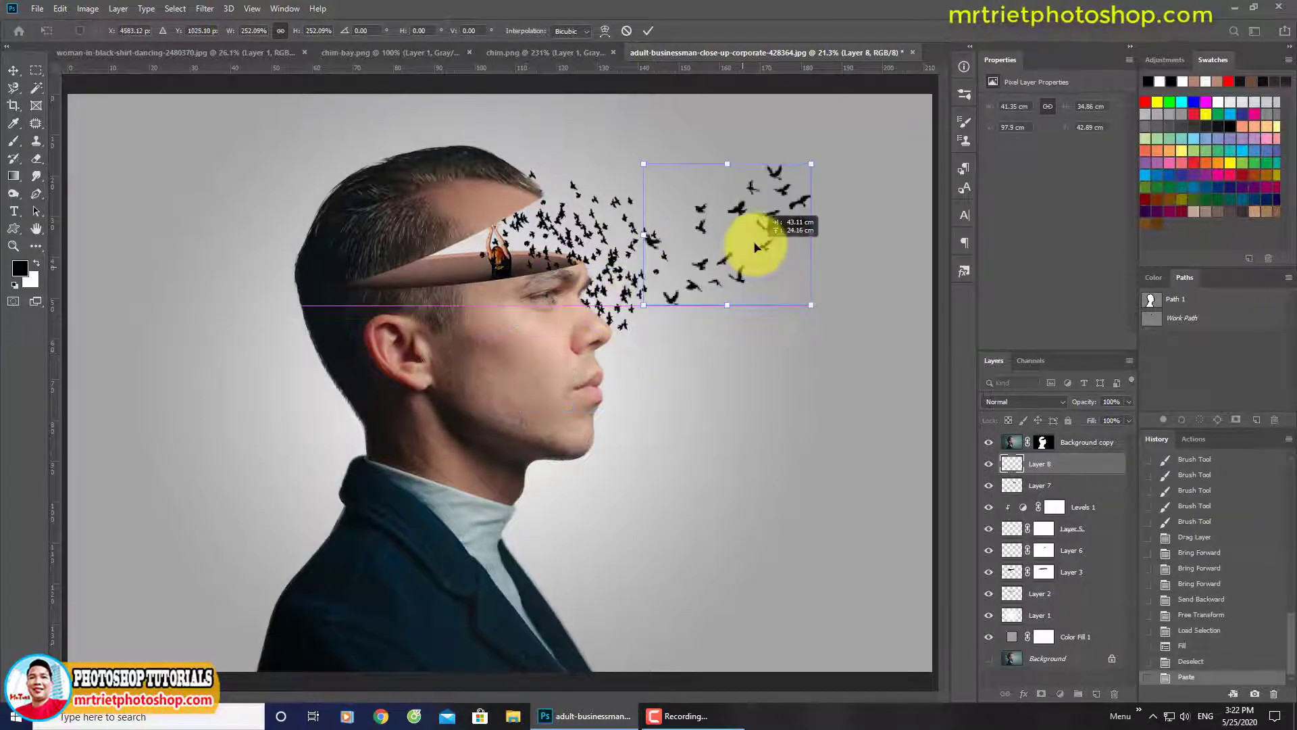
{"action": "right_click", "coordinate": [725, 252]}
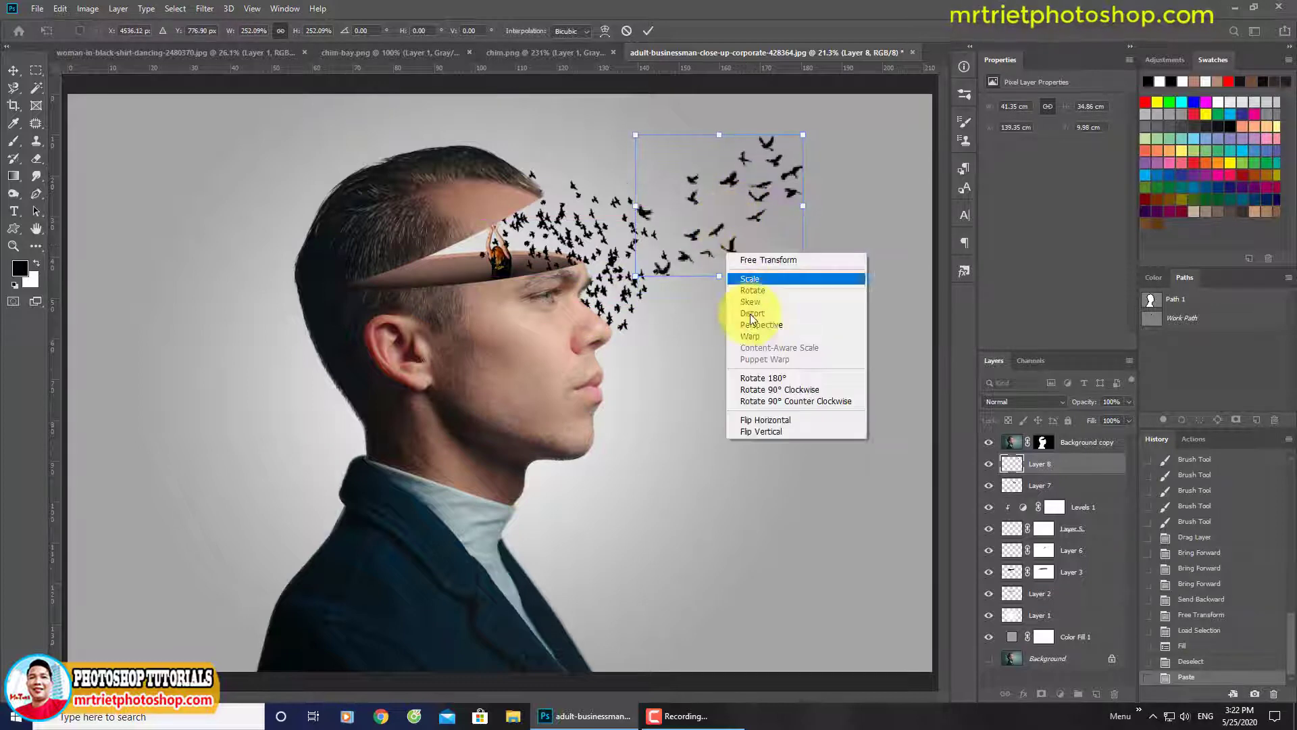
{"action": "left_click", "coordinate": [766, 413]}
{"action": "mouse_move", "coordinate": [723, 274]}
{"action": "left_mouse_down"}
{"action": "mouse_move", "coordinate": [709, 225]}
{"action": "mouse_move", "coordinate": [730, 245]}
{"action": "left_mouse_up"}
{"action": "mouse_move", "coordinate": [798, 290]}
{"action": "left_mouse_down"}
{"action": "mouse_move", "coordinate": [795, 264]}
{"action": "mouse_move", "coordinate": [762, 288]}
{"action": "left_mouse_up"}
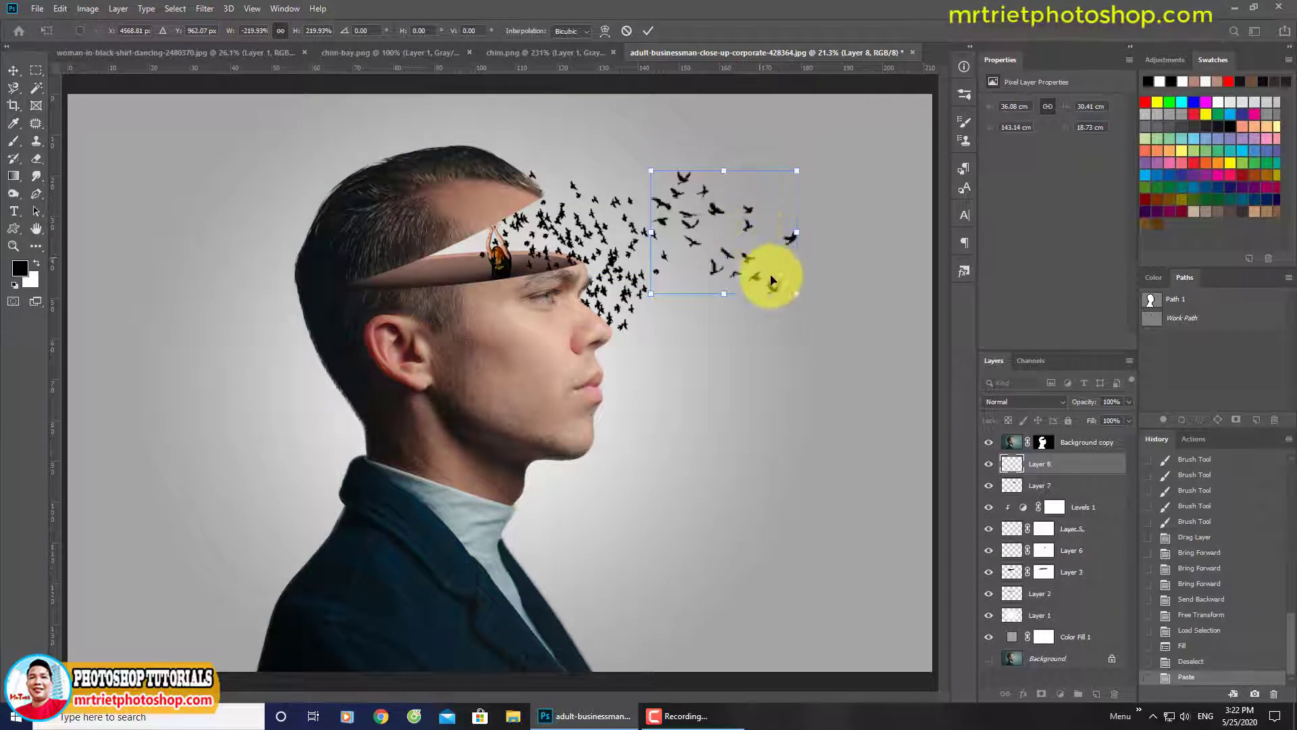
{"action": "left_click_drag", "start_coordinate": [796, 293], "coordinate": [780, 284]}
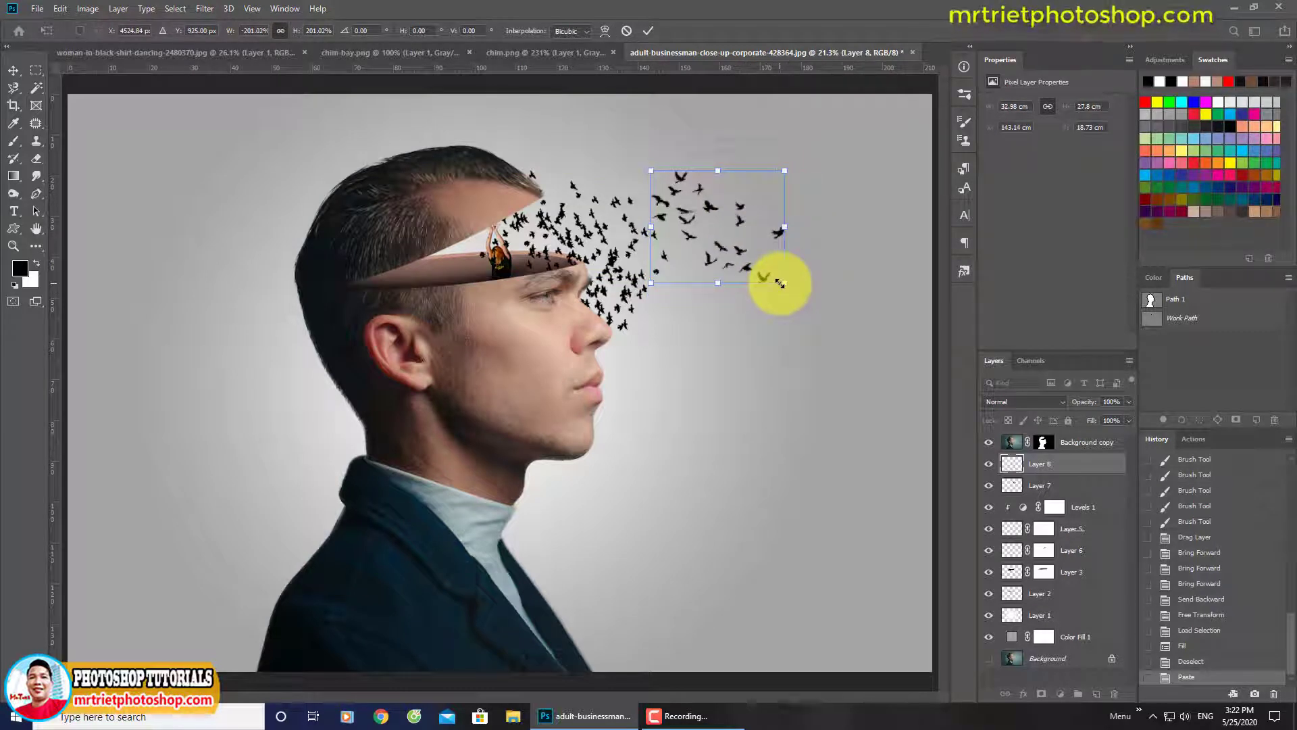
{"action": "key", "text": "Return"}
Tilt the mirrored birds and shift them along the flock
{"action": "key", "text": "j"}
{"action": "key", "text": "ctrl+minus"}
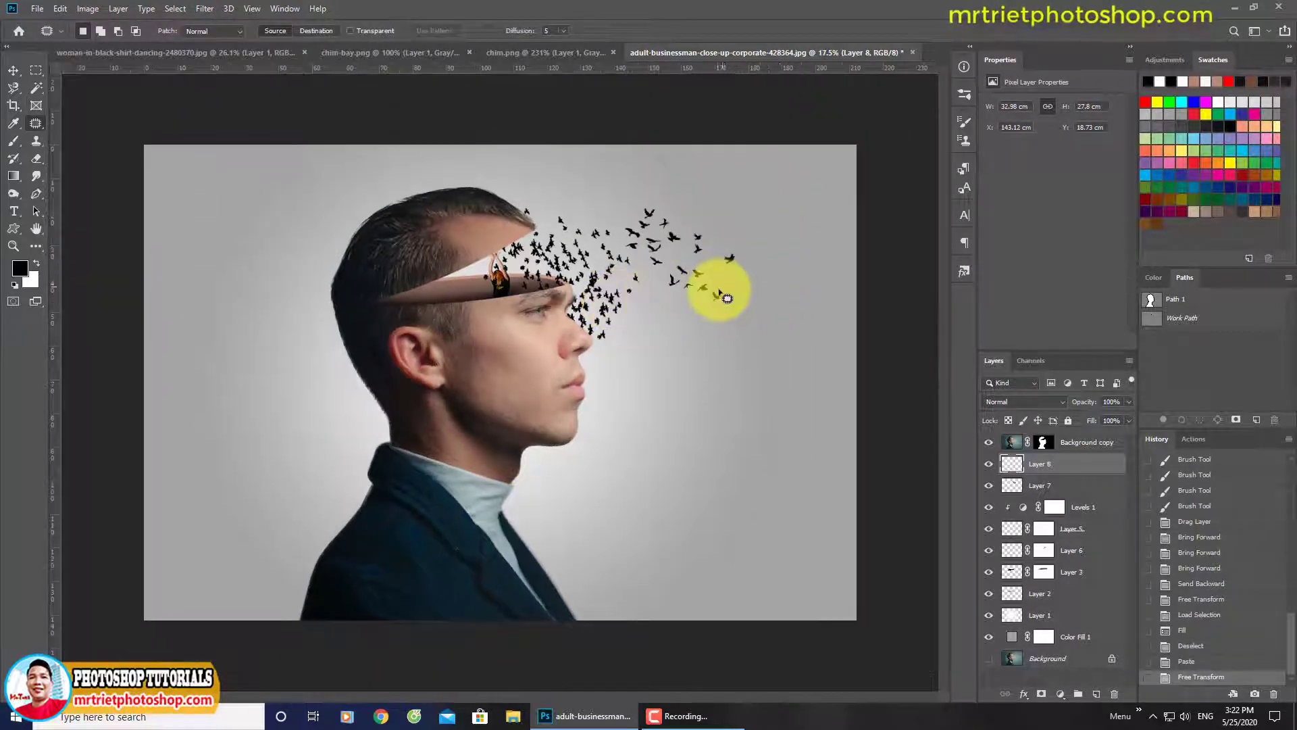
{"action": "key", "text": "v"}
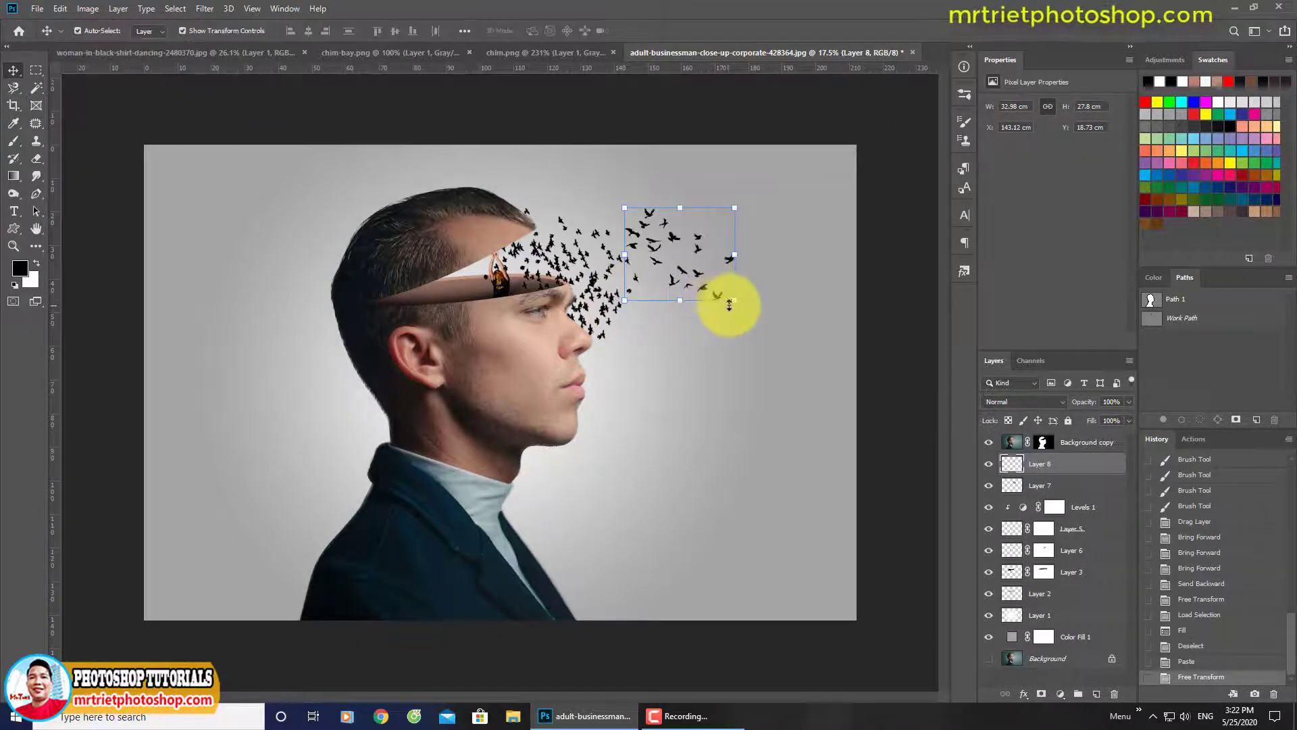
{"action": "mouse_move", "coordinate": [745, 309]}
{"action": "left_mouse_down"}
{"action": "mouse_move", "coordinate": [724, 266]}
{"action": "mouse_move", "coordinate": [665, 269]}
{"action": "mouse_move", "coordinate": [686, 276]}
{"action": "left_mouse_up"}
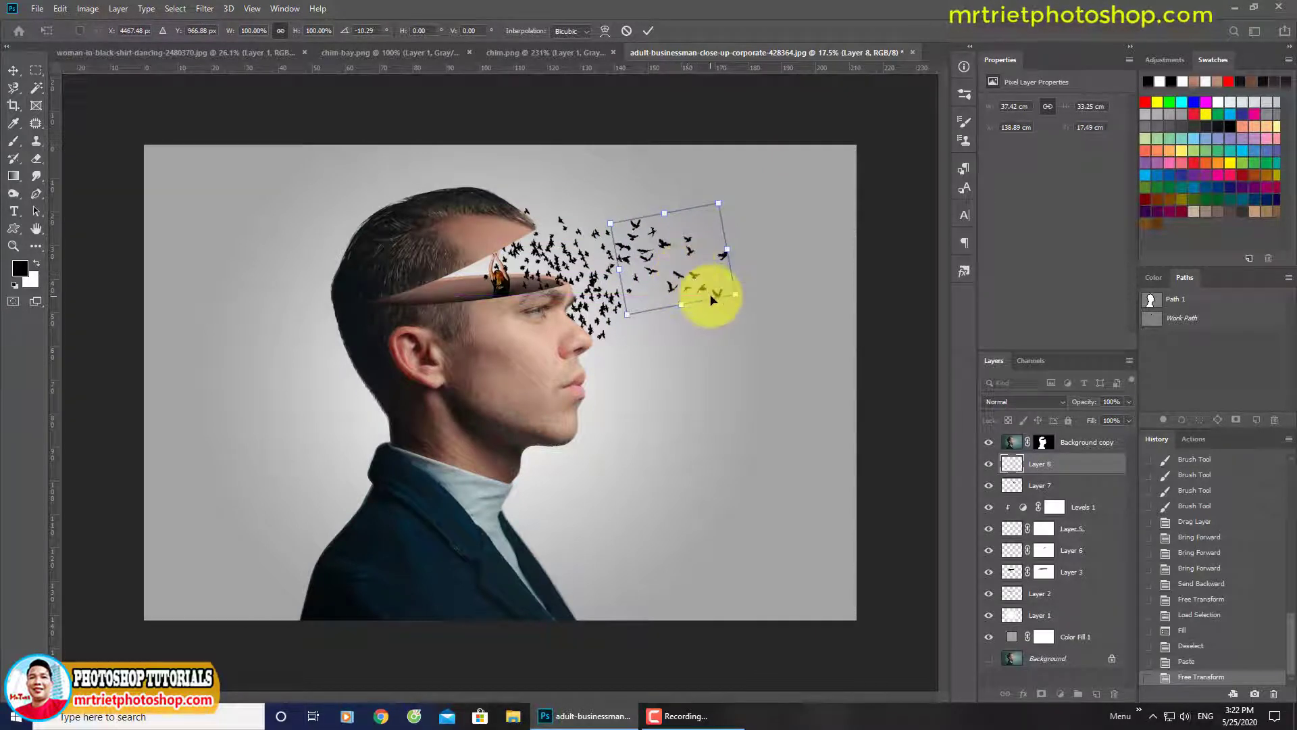
{"action": "mouse_move", "coordinate": [702, 289]}
{"action": "left_mouse_down"}
{"action": "mouse_move", "coordinate": [699, 325]}
{"action": "mouse_move", "coordinate": [719, 230]}
{"action": "mouse_move", "coordinate": [697, 246]}
{"action": "mouse_move", "coordinate": [686, 233]}
{"action": "mouse_move", "coordinate": [719, 190]}
{"action": "mouse_move", "coordinate": [750, 228]}
{"action": "mouse_move", "coordinate": [682, 234]}
{"action": "mouse_move", "coordinate": [675, 251]}
{"action": "left_mouse_up"}
{"action": "key", "text": "Return"}
Add a smaller duplicate of the birds, Layer 8 copy
{"action": "key", "text": "ctrl+t"}
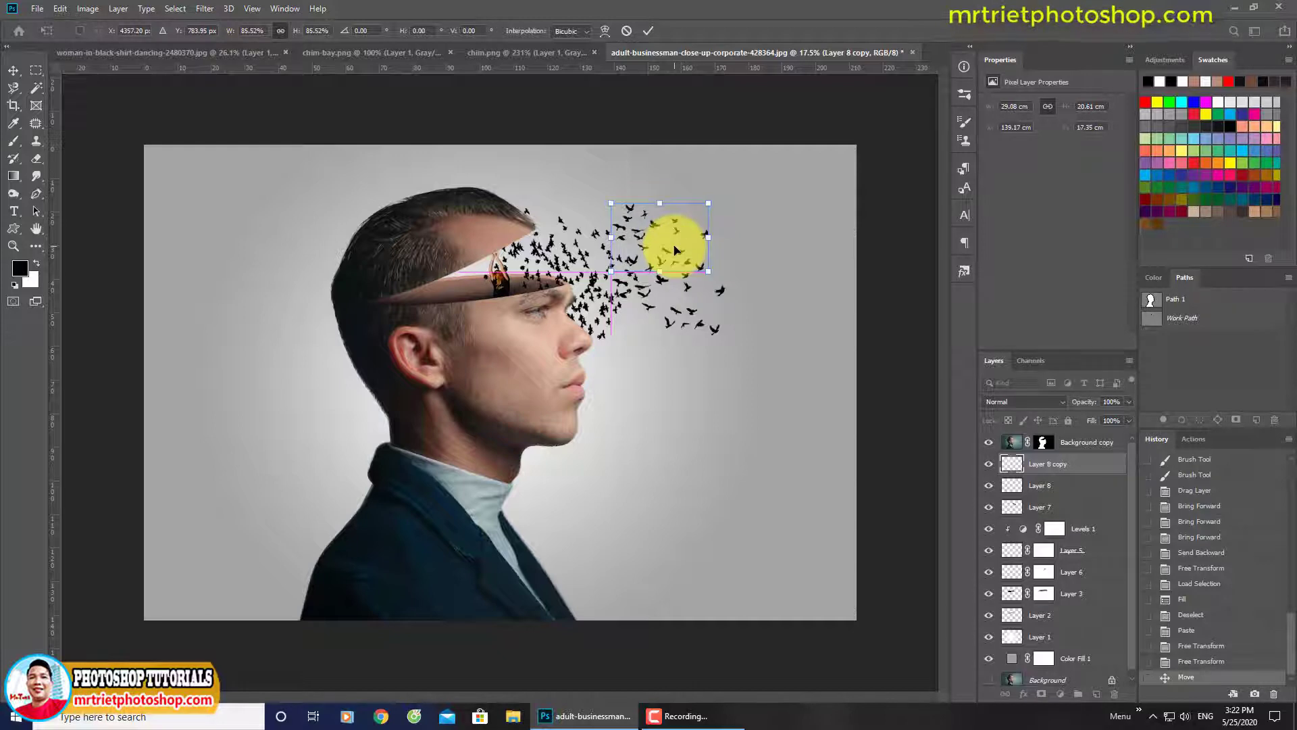
{"action": "key", "text": "Return"}
{"action": "key", "text": "j"}
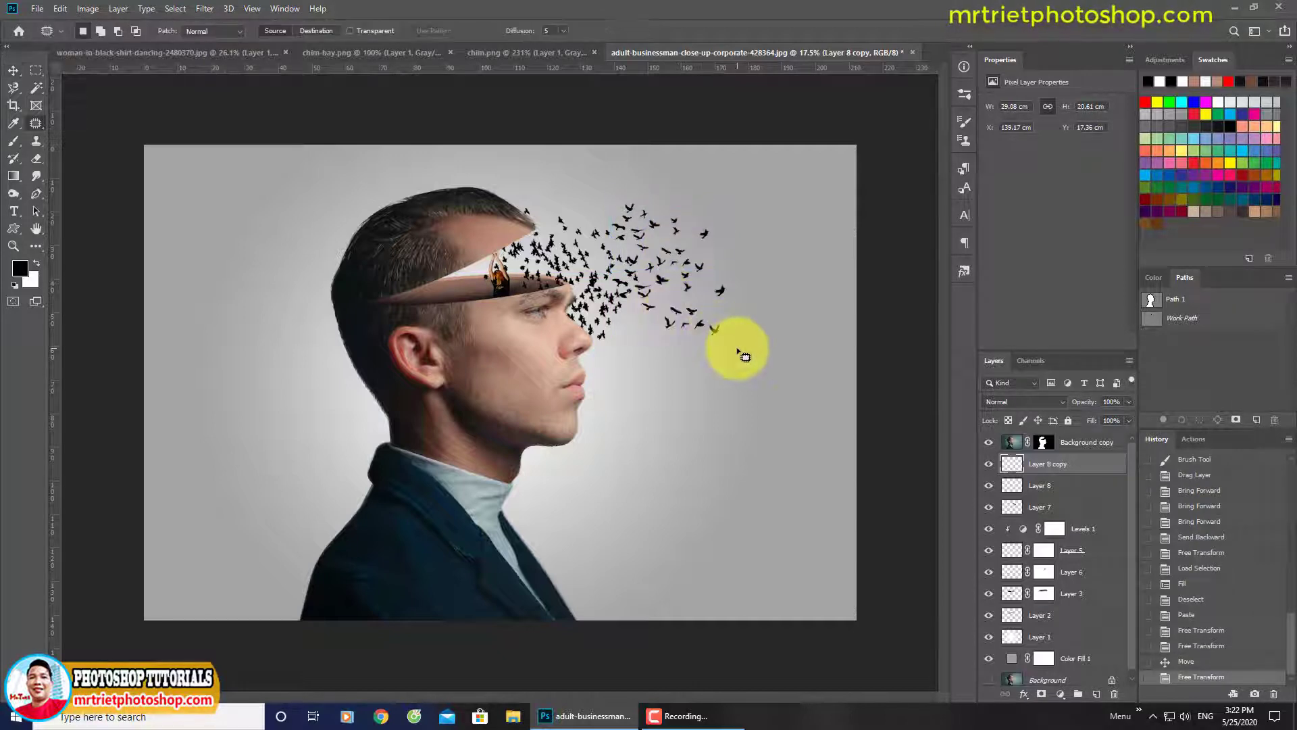
{"action": "scroll", "coordinate": [743, 355], "scroll_direction": "up", "scroll_amount": 2}
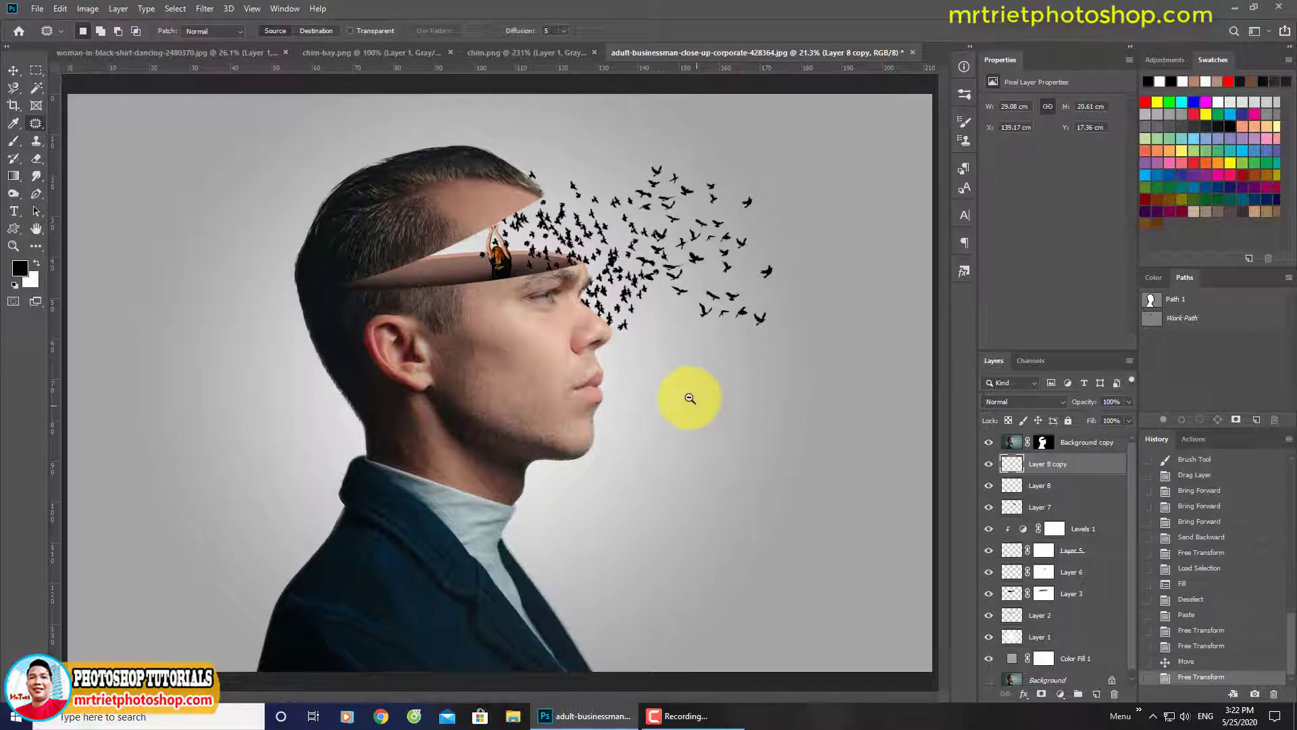
{"action": "left_click", "coordinate": [627, 294], "text": "ctrl"}
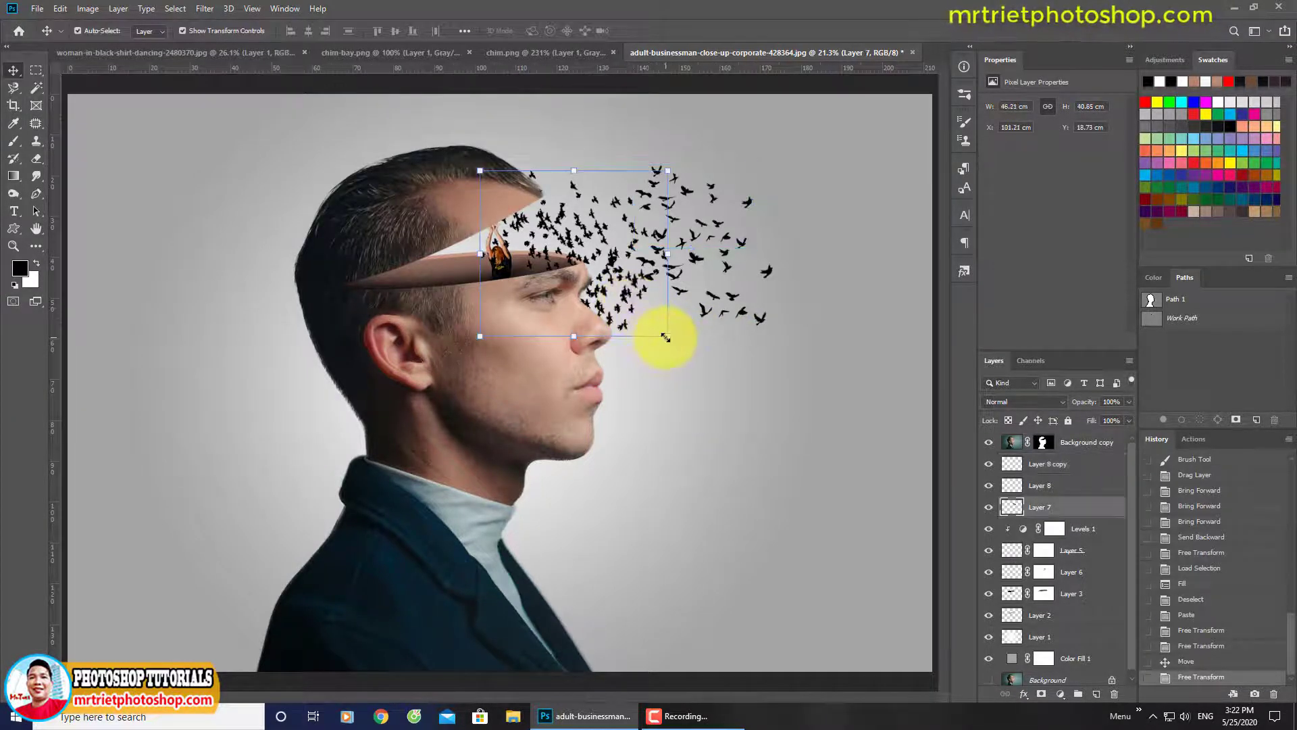
{"action": "key", "text": "ctrl+t"}
{"action": "left_click_drag", "start_coordinate": [681, 353], "coordinate": [697, 368]}
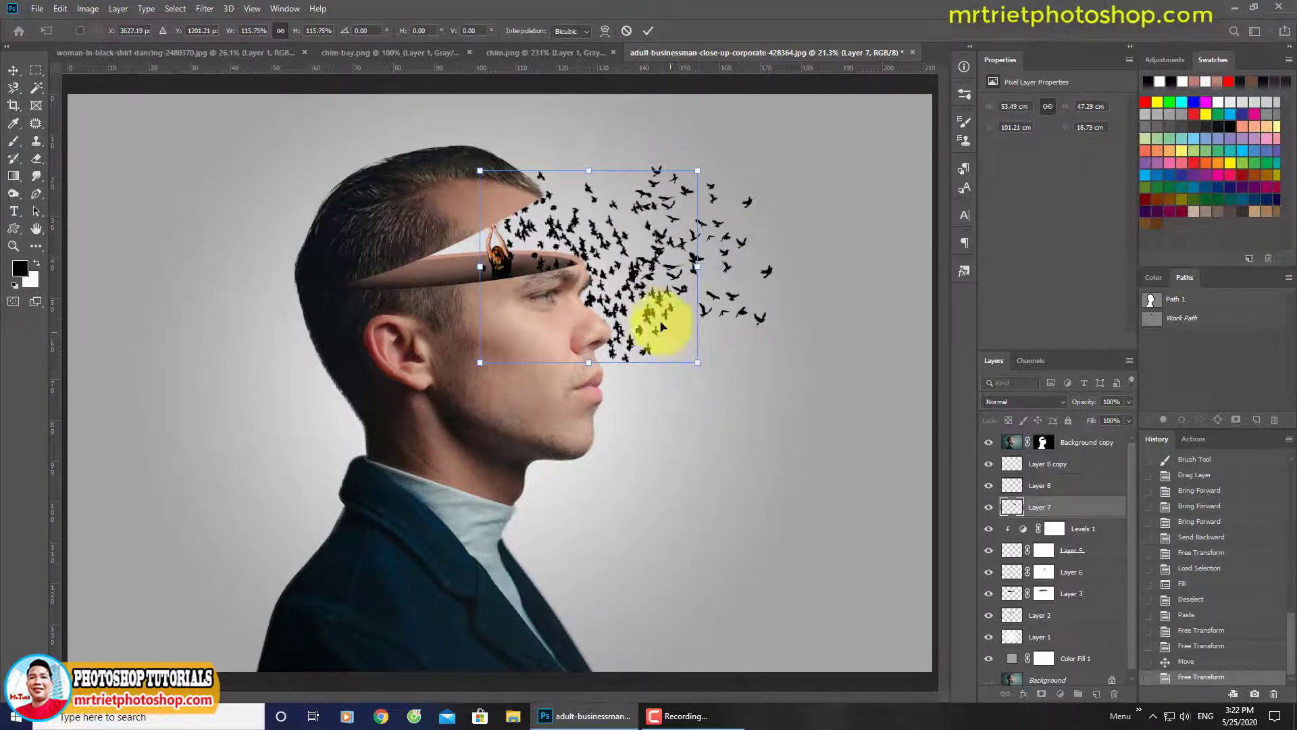
{"action": "left_click_drag", "start_coordinate": [658, 325], "coordinate": [647, 314]}
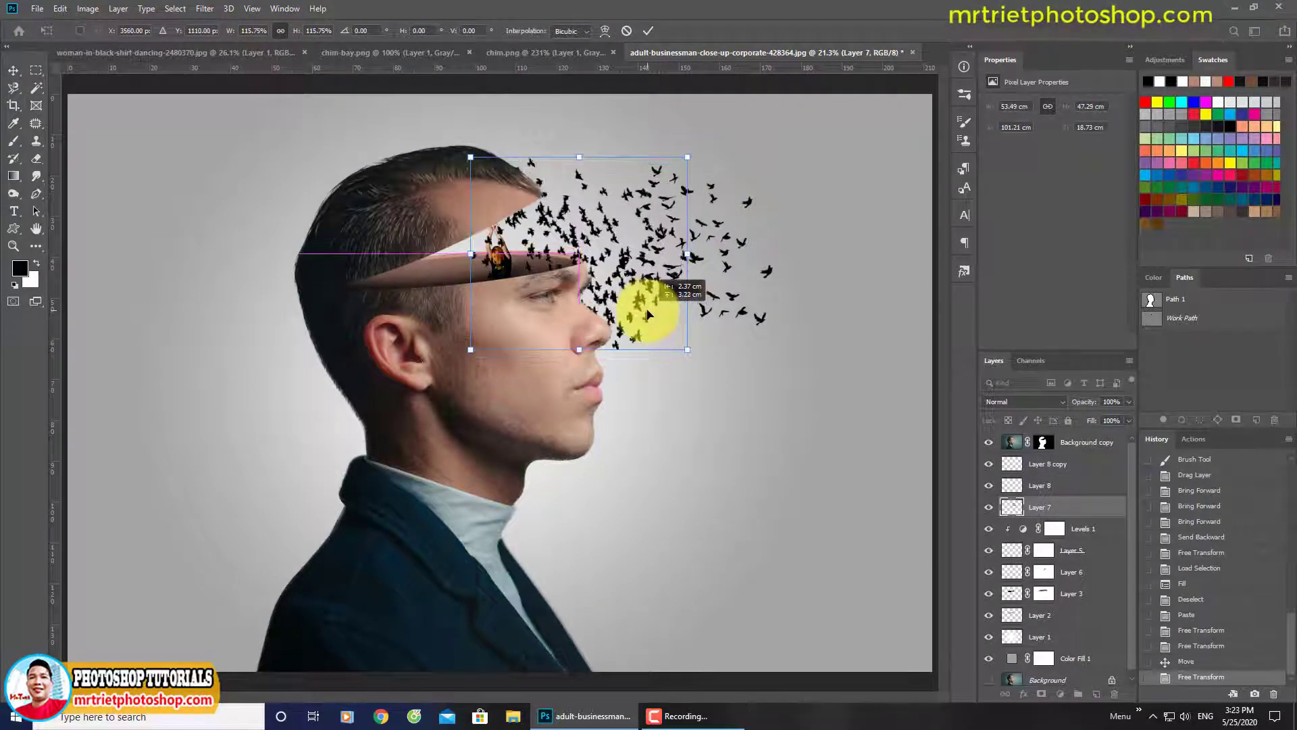
{"action": "key", "text": "Return"}
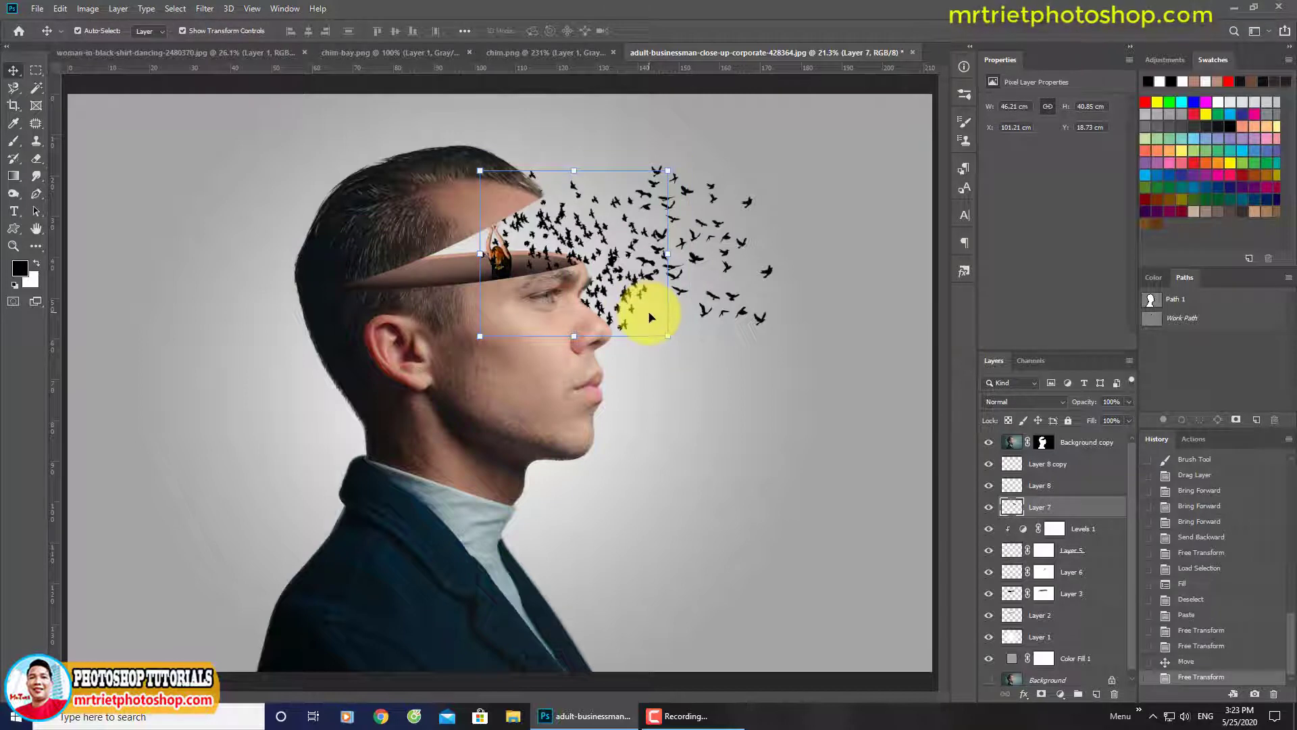
{"action": "key", "text": "ctrl"}
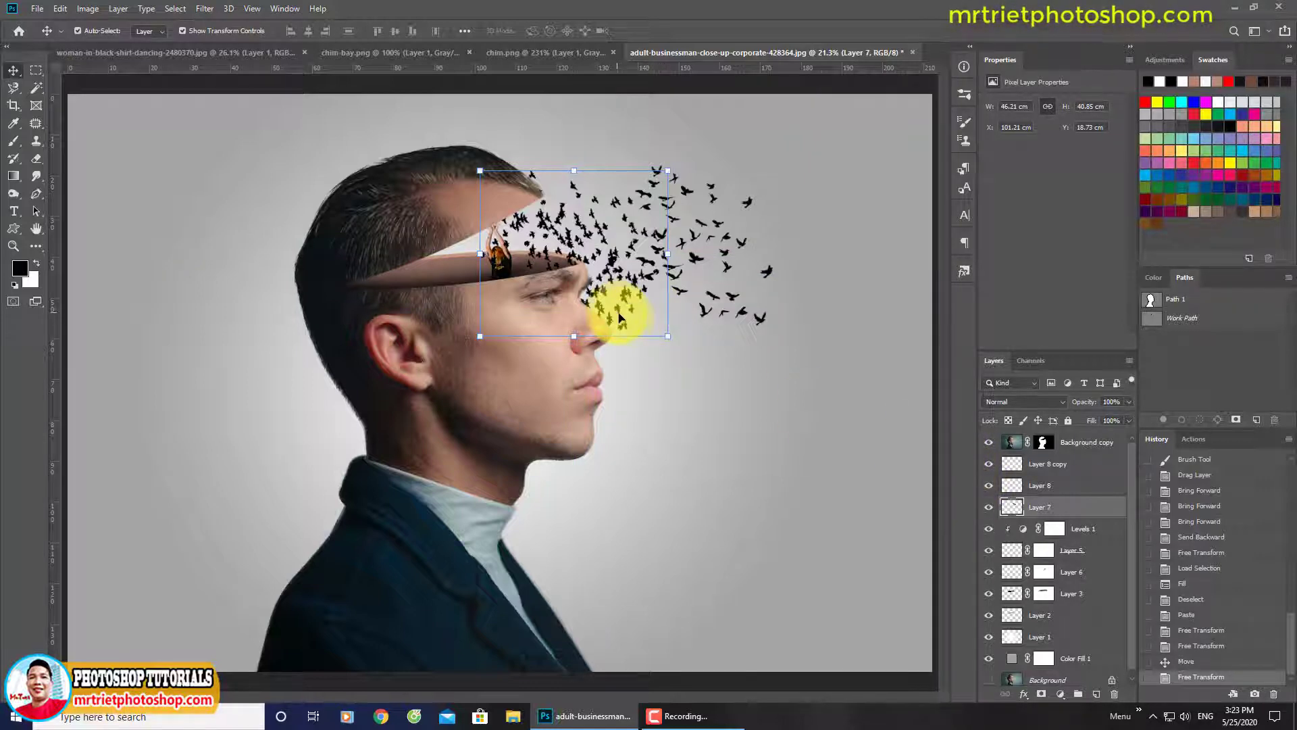
{"action": "key", "text": "ctrl"}
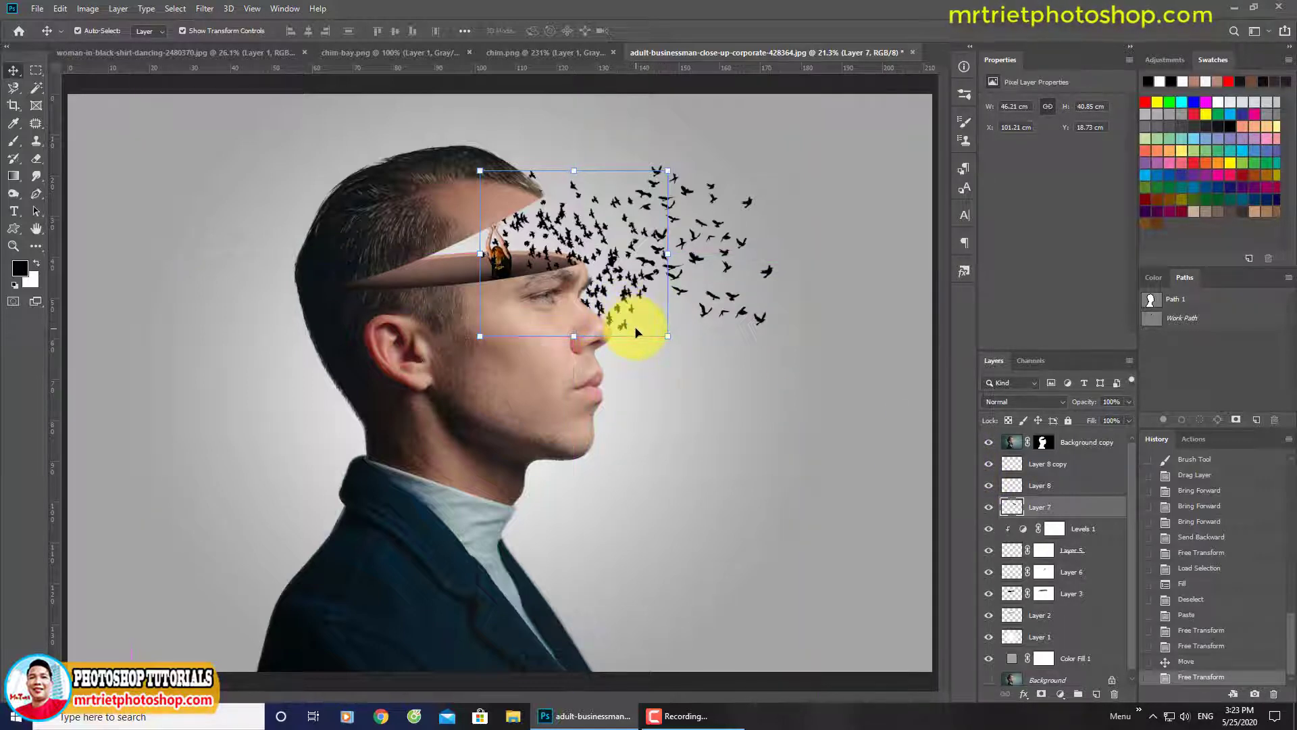
{"action": "key", "text": "j"}
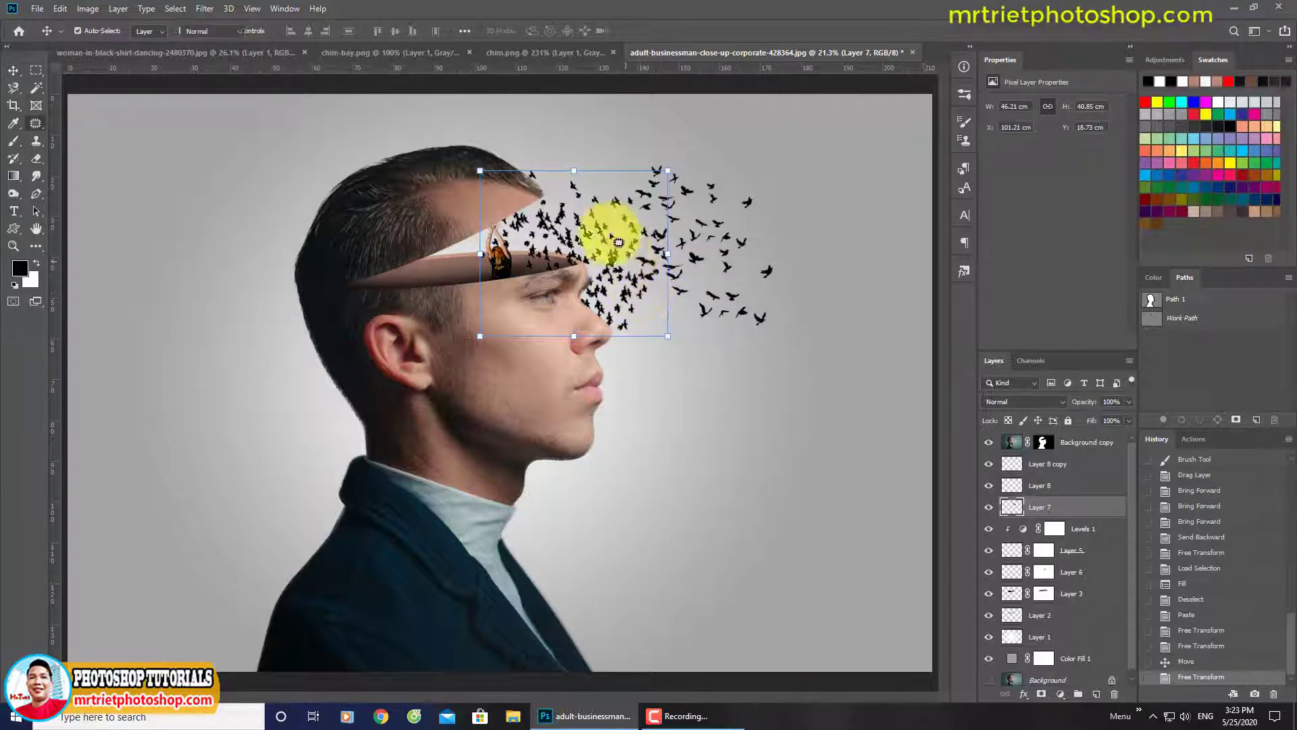
Copy one lassoed bird onto its own layer, Layer 9, and raise it to the top
{"action": "scroll", "coordinate": [606, 188], "scroll_direction": "up", "scroll_amount": 2}
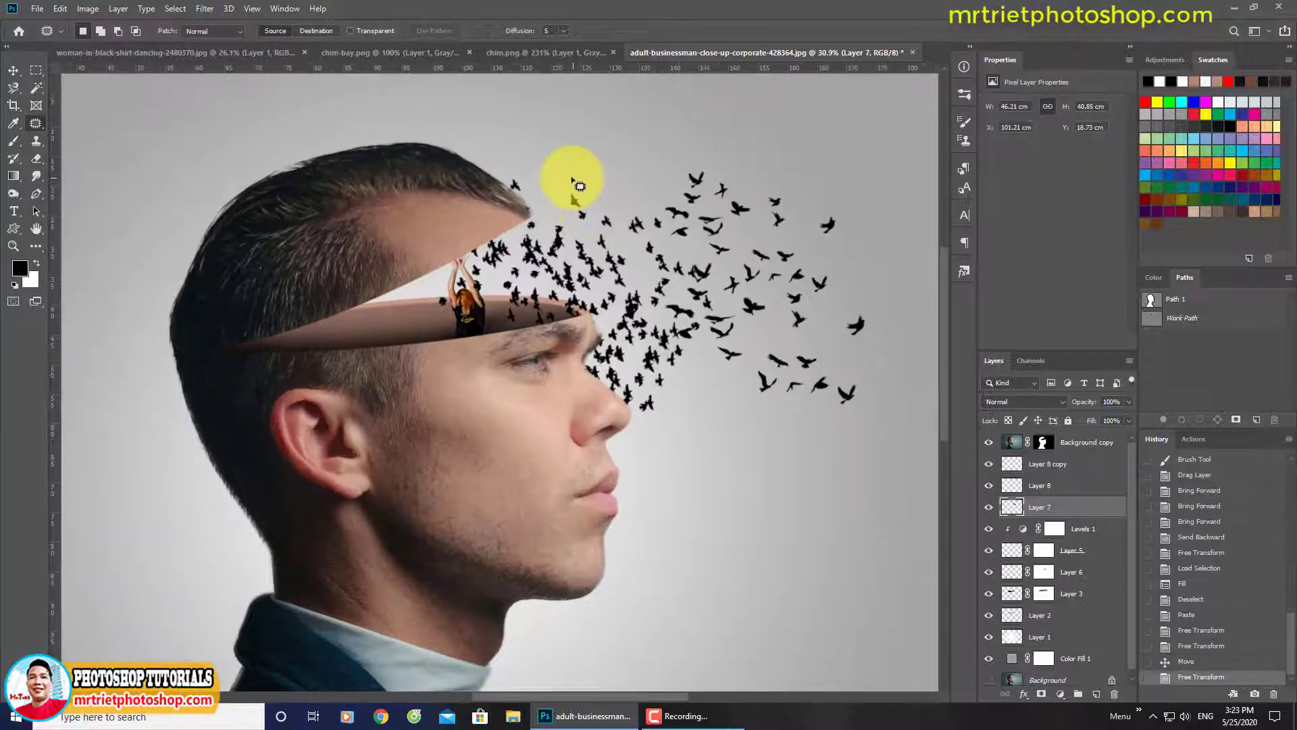
{"action": "mouse_move", "coordinate": [571, 176]}
{"action": "left_mouse_down"}
{"action": "mouse_move", "coordinate": [584, 237]}
{"action": "mouse_move", "coordinate": [610, 228]}
{"action": "left_mouse_up"}
{"action": "mouse_move", "coordinate": [612, 231]}
{"action": "left_mouse_down"}
{"action": "mouse_move", "coordinate": [589, 238]}
{"action": "mouse_move", "coordinate": [604, 233]}
{"action": "left_mouse_up"}
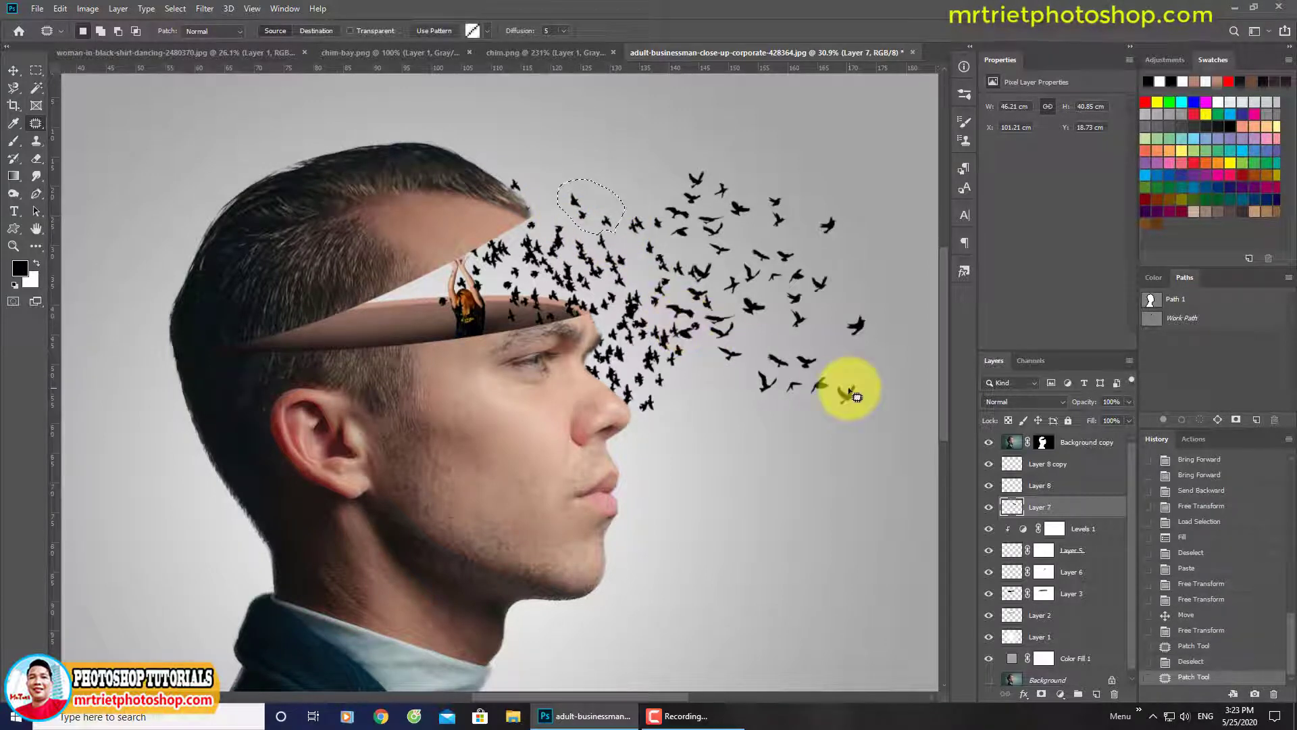
{"action": "key", "text": "ctrl+j"}
{"action": "key", "text": "v"}
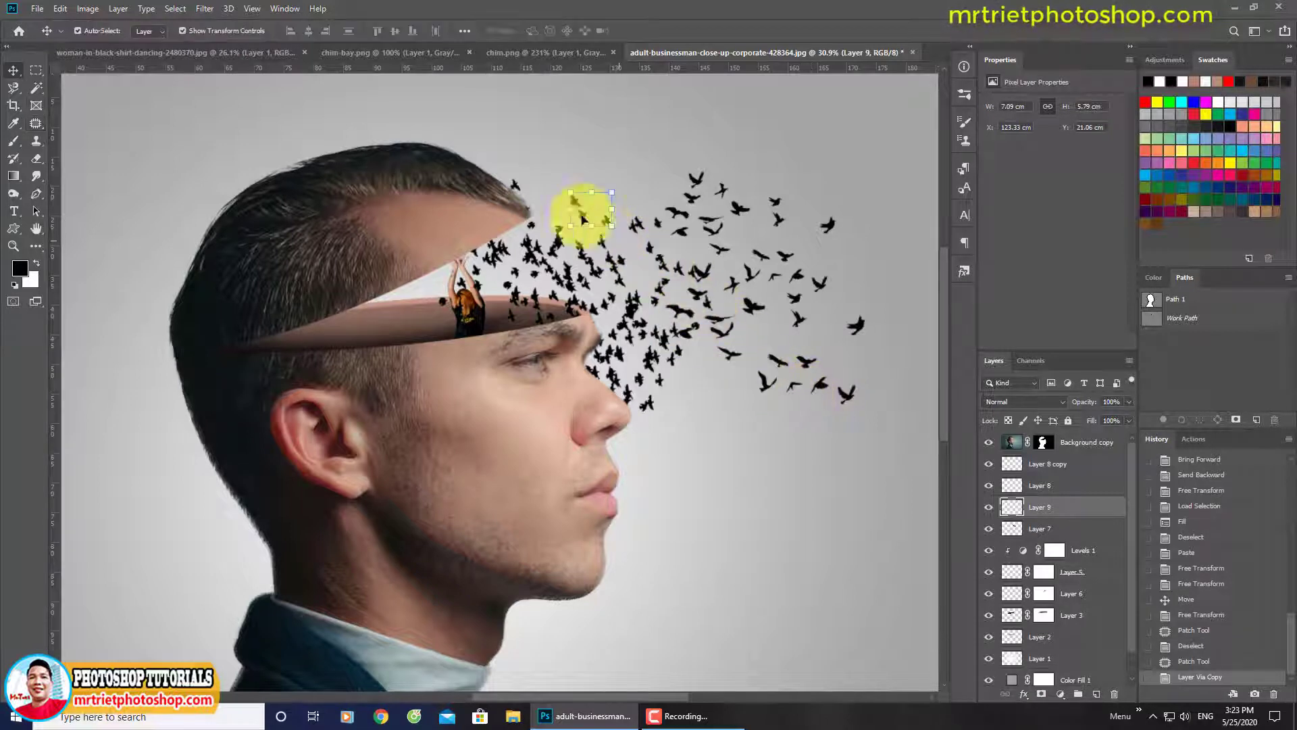
{"action": "key", "text": "ctrl+bracketright"}
{"action": "key", "text": "ctrl+bracketright"}
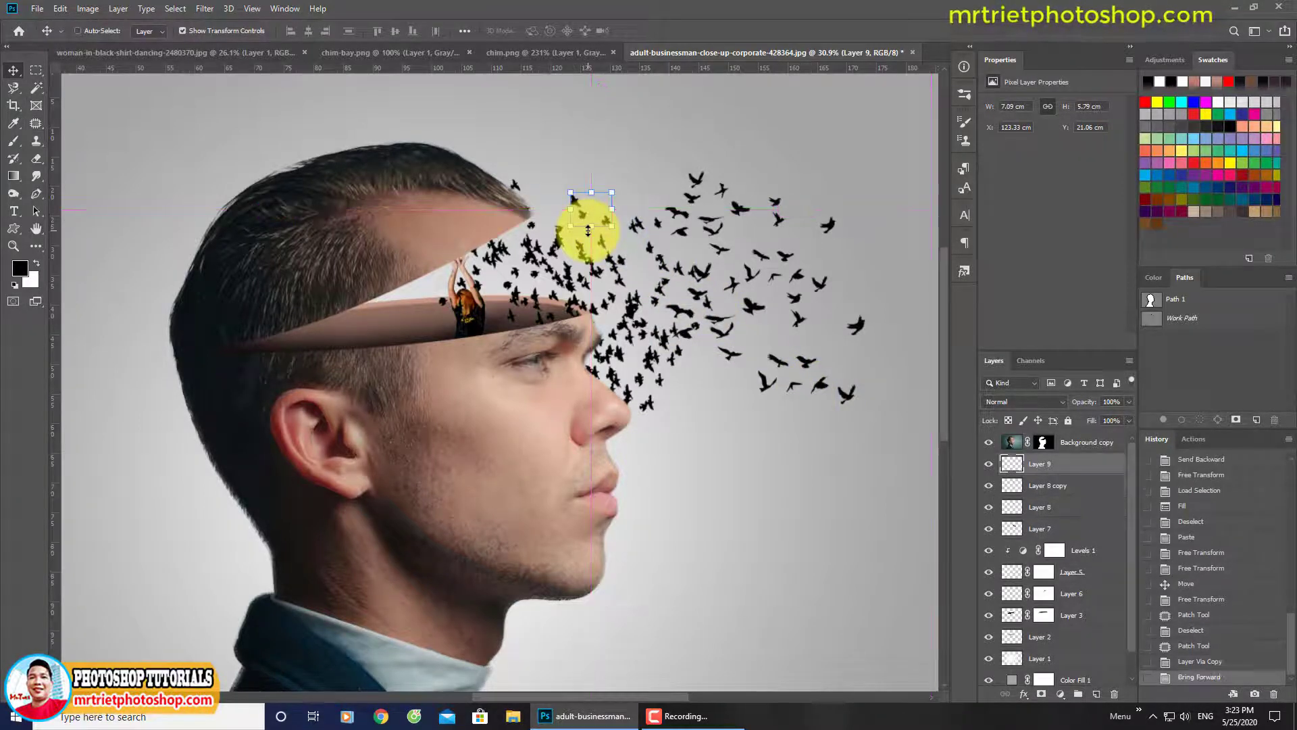
{"action": "key", "text": "ctrl+bracketright"}
Place the single bird beside the woman and add a copy up-left along the slice
{"action": "mouse_move", "coordinate": [591, 211]}
{"action": "left_mouse_down"}
{"action": "mouse_move", "coordinate": [537, 343]}
{"action": "mouse_move", "coordinate": [552, 338]}
{"action": "mouse_move", "coordinate": [493, 337]}
{"action": "left_mouse_up"}
{"action": "left_click_drag", "start_coordinate": [487, 349], "coordinate": [475, 343]}
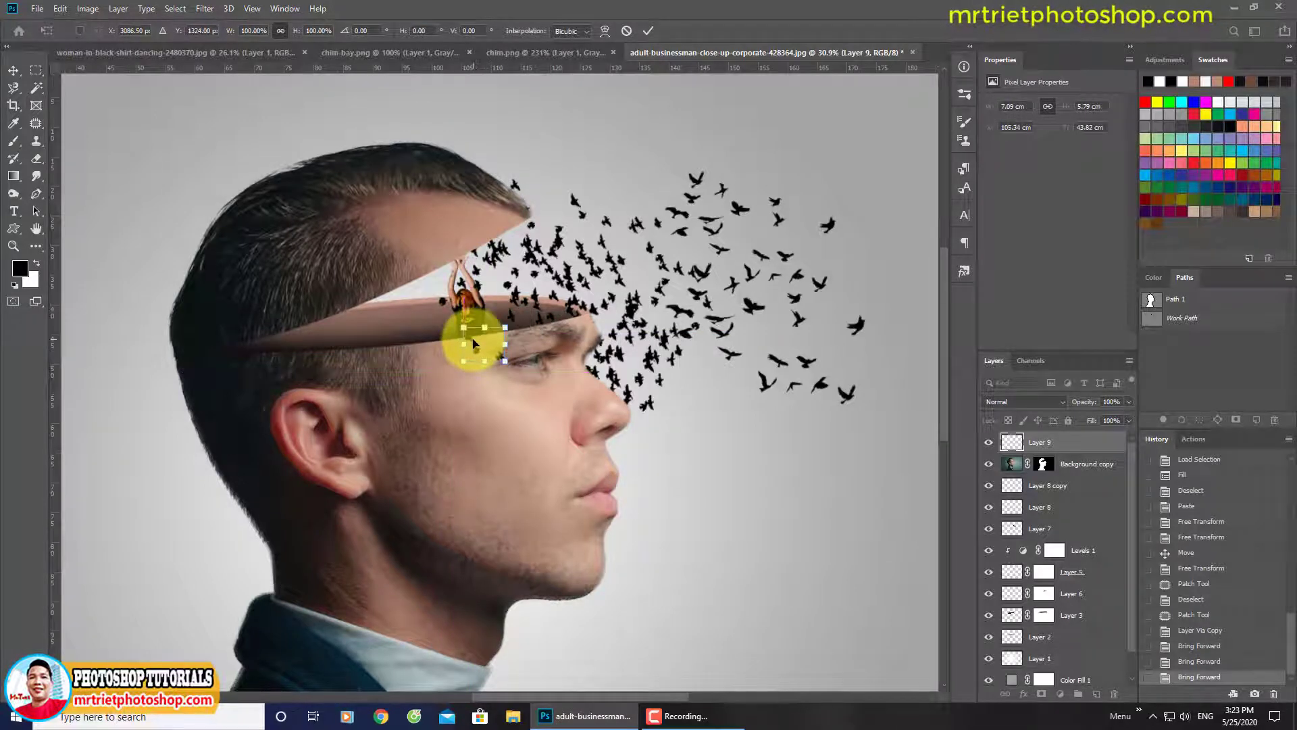
{"action": "key", "text": "Return"}
{"action": "mouse_move", "coordinate": [477, 352]}
{"action": "left_mouse_down"}
{"action": "mouse_move", "coordinate": [413, 317]}
{"action": "mouse_move", "coordinate": [492, 304]}
{"action": "left_mouse_up"}
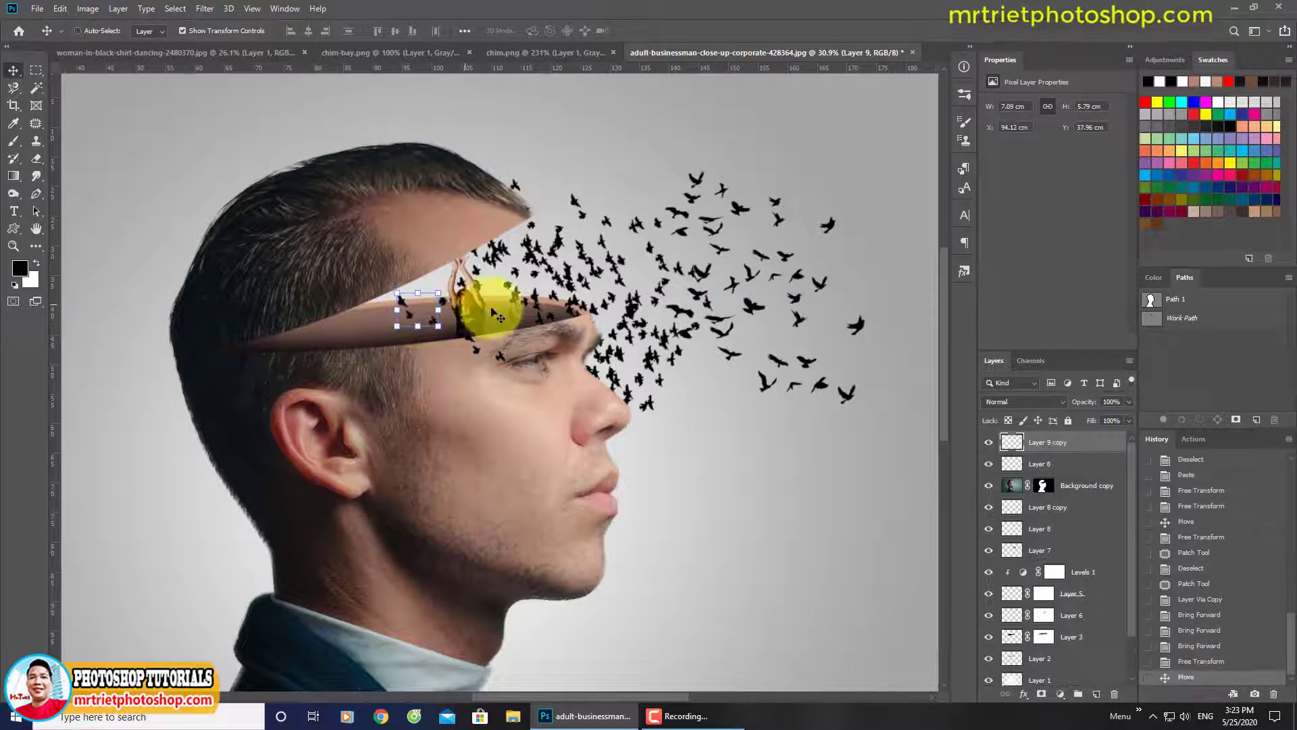
{"action": "key", "text": "j"}
{"action": "key", "text": "ctrl+0"}
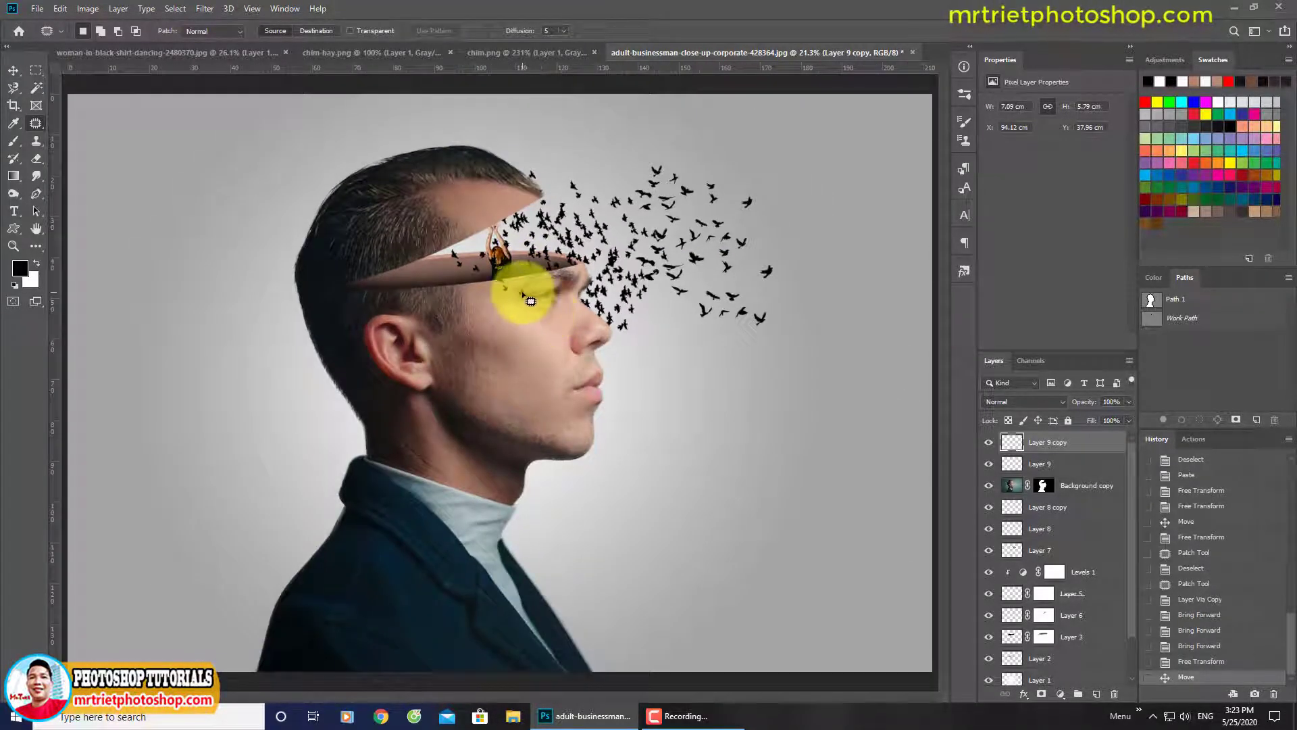
Reposition Layer 9 over the forehead with the Move tool
{"action": "scroll", "coordinate": [529, 304], "scroll_direction": "up", "scroll_amount": 3}
{"action": "key", "text": "v"}
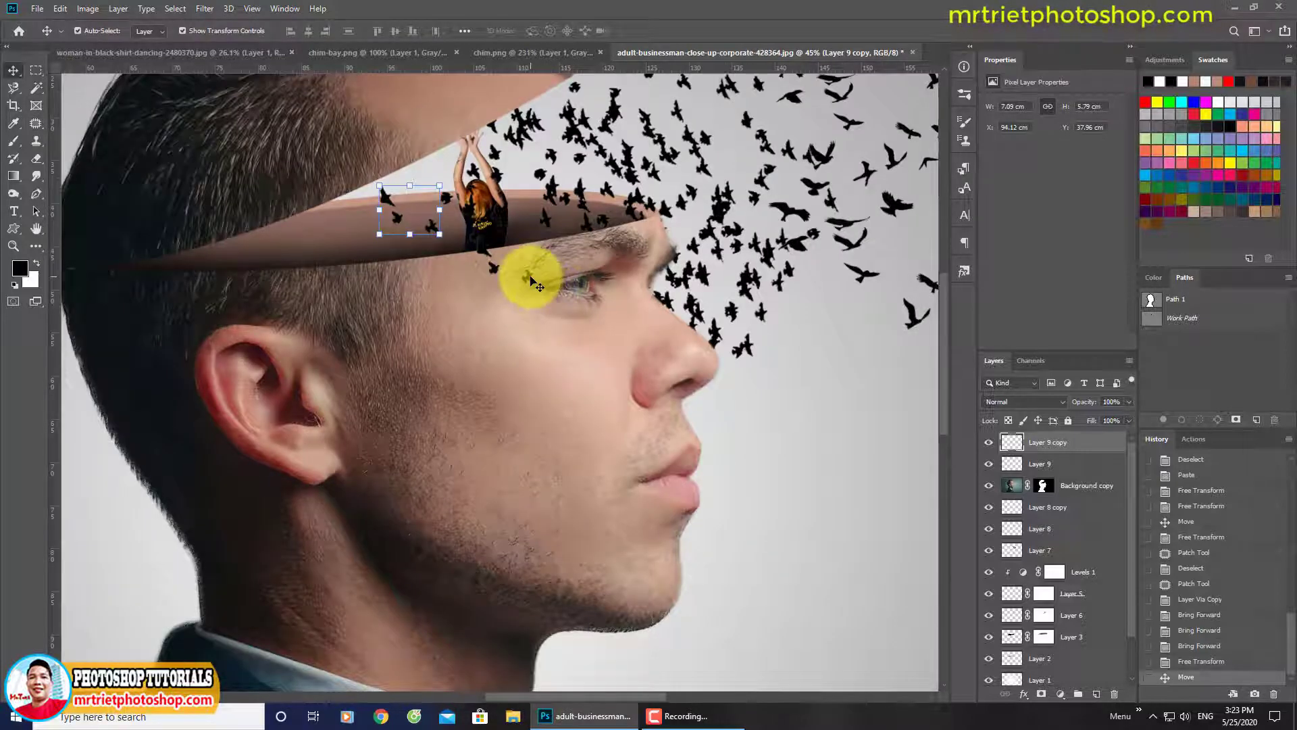
{"action": "left_click", "coordinate": [530, 278]}
{"action": "left_click_drag", "start_coordinate": [530, 279], "coordinate": [610, 257]}
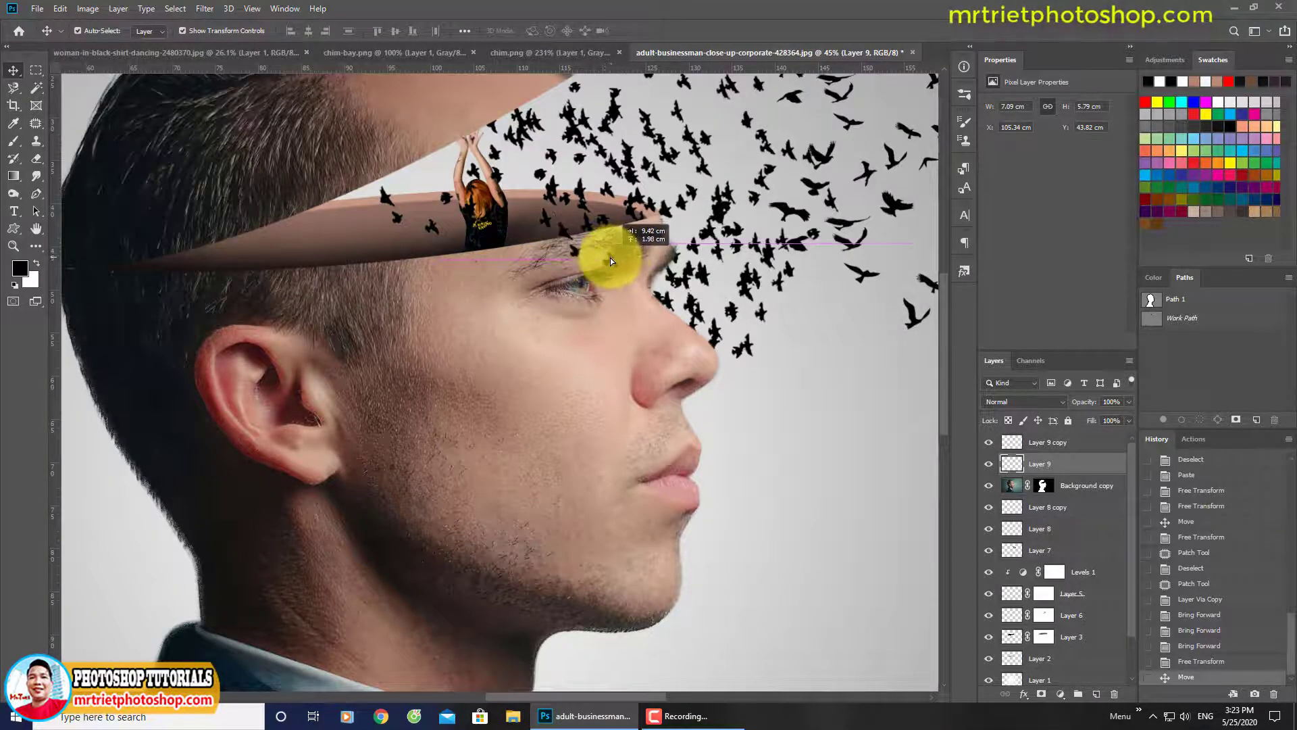
{"action": "left_click_drag", "start_coordinate": [610, 257], "coordinate": [537, 249]}
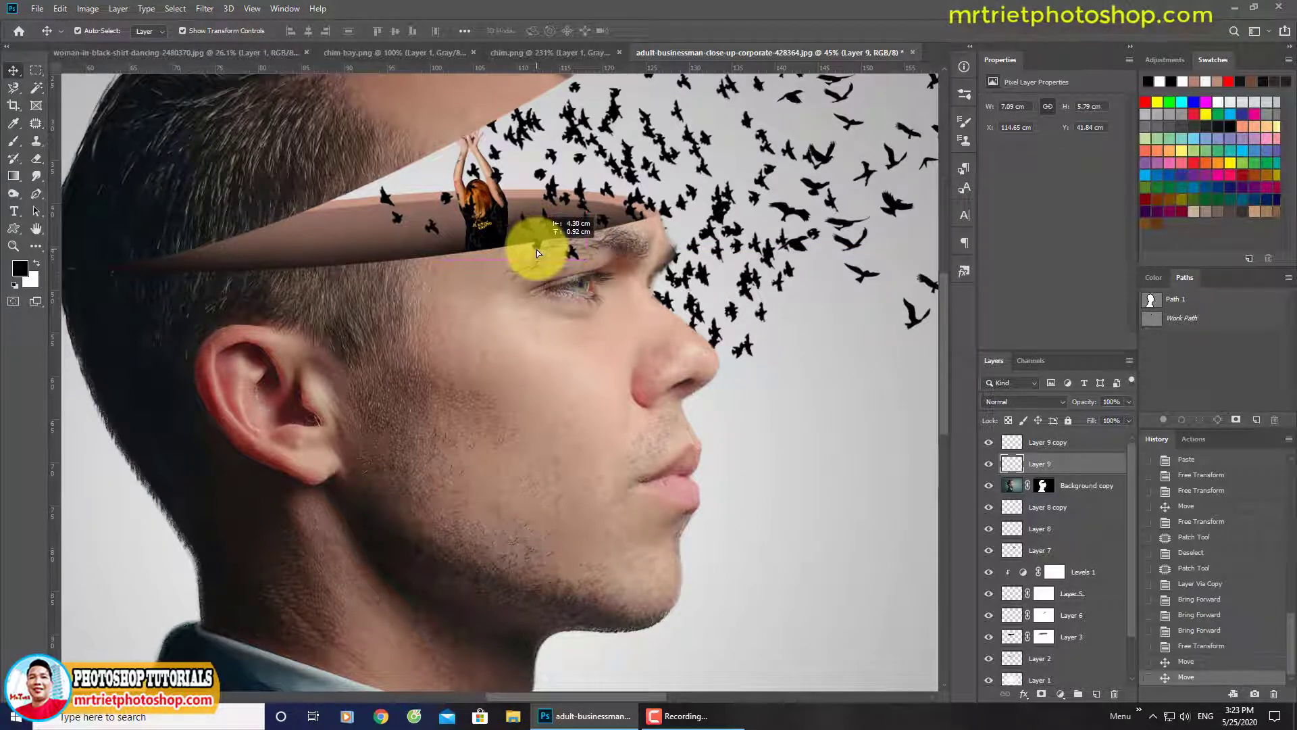
{"action": "mouse_move", "coordinate": [536, 252]}
{"action": "left_mouse_down"}
{"action": "mouse_move", "coordinate": [514, 257]}
{"action": "mouse_move", "coordinate": [522, 275]}
{"action": "left_mouse_up"}
{"action": "key", "text": "j"}
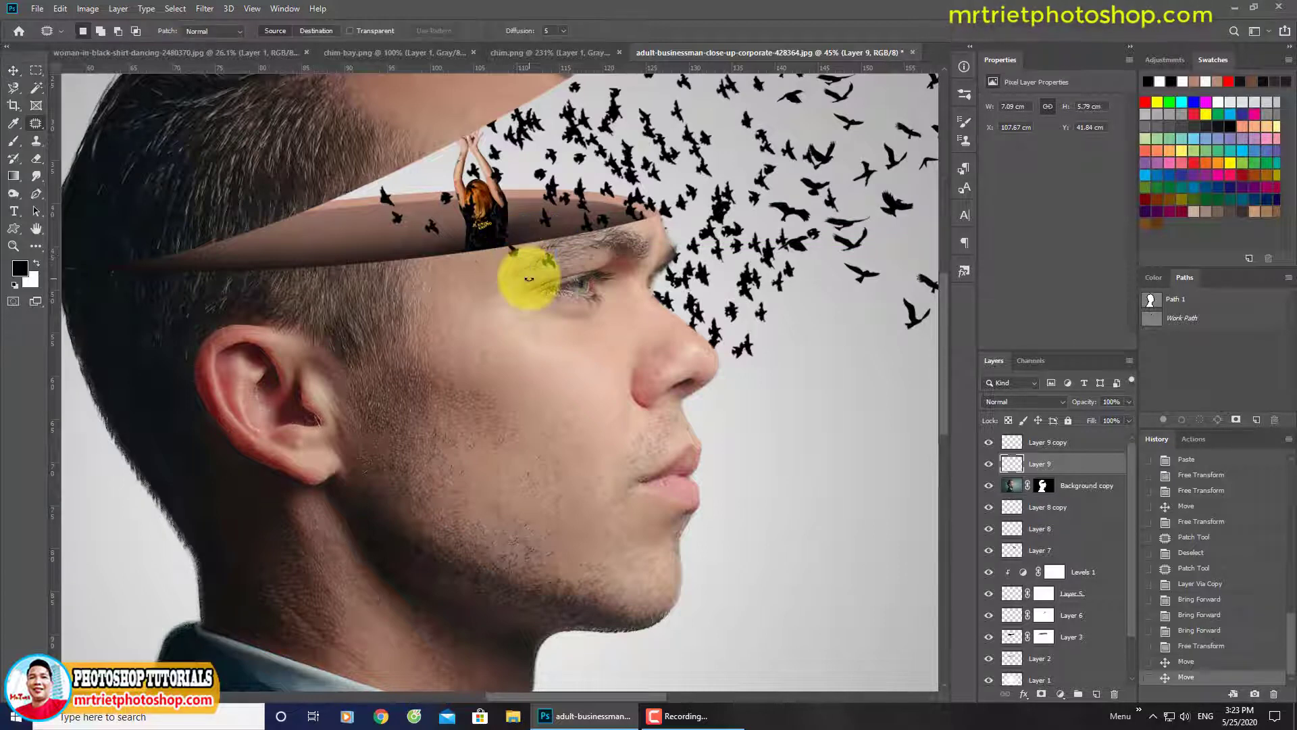
{"action": "key", "text": "ctrl+0"}
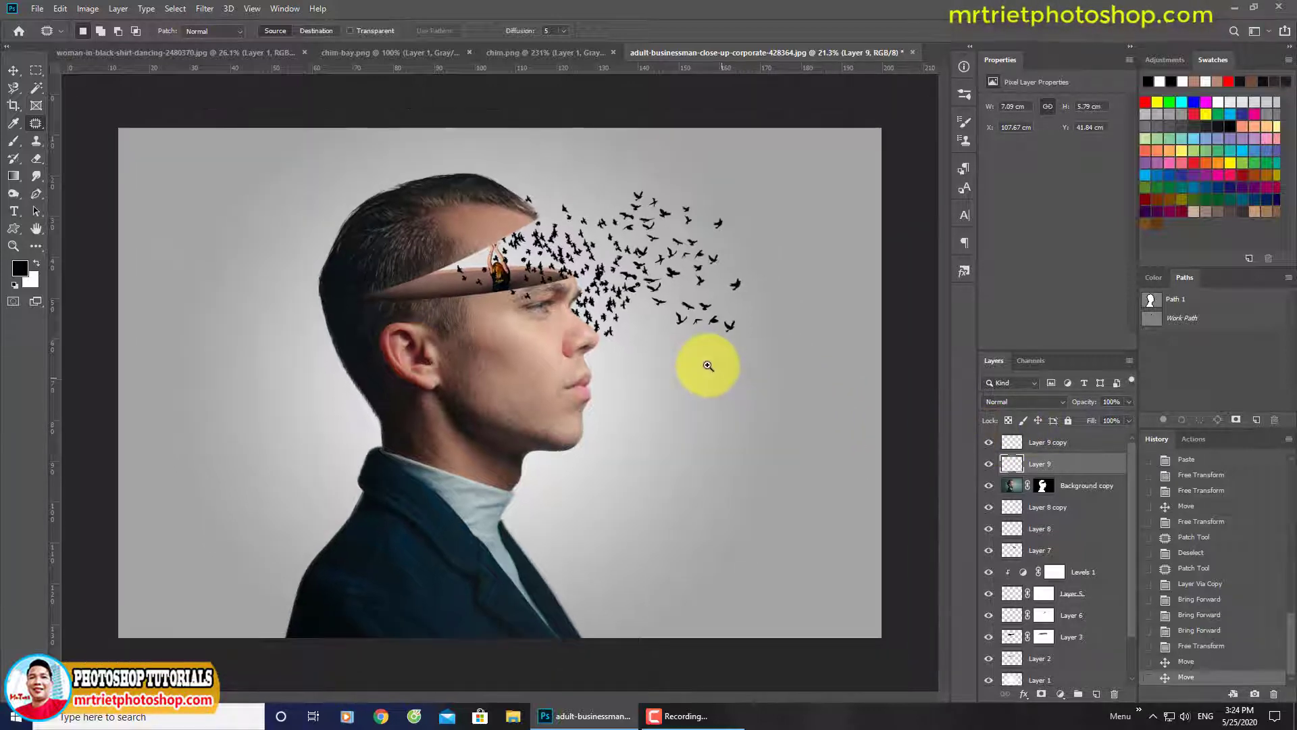
{"action": "scroll", "coordinate": [709, 365], "scroll_direction": "down", "scroll_amount": 1}
{"action": "scroll", "coordinate": [713, 371], "scroll_direction": "up", "scroll_amount": 1}
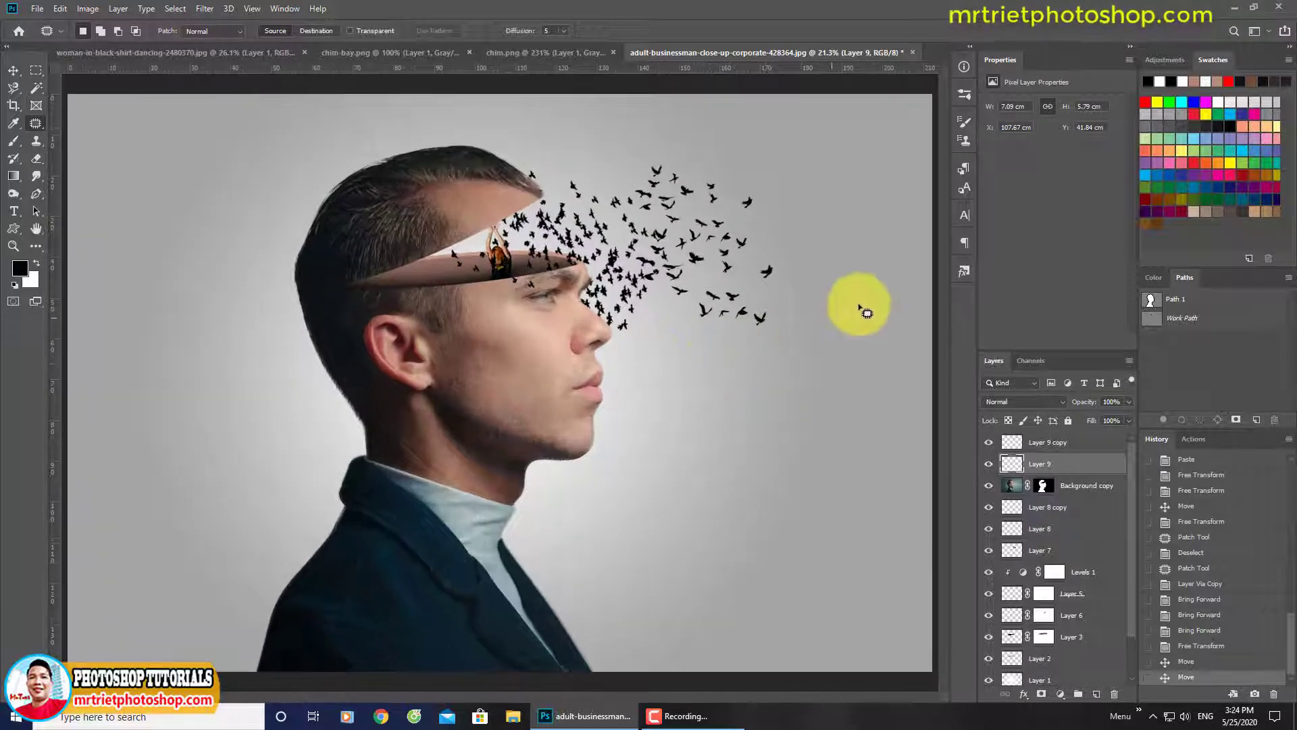
Select Layer 9 copy and add new empty Layer 10 on top
{"action": "left_click", "coordinate": [1064, 448]}
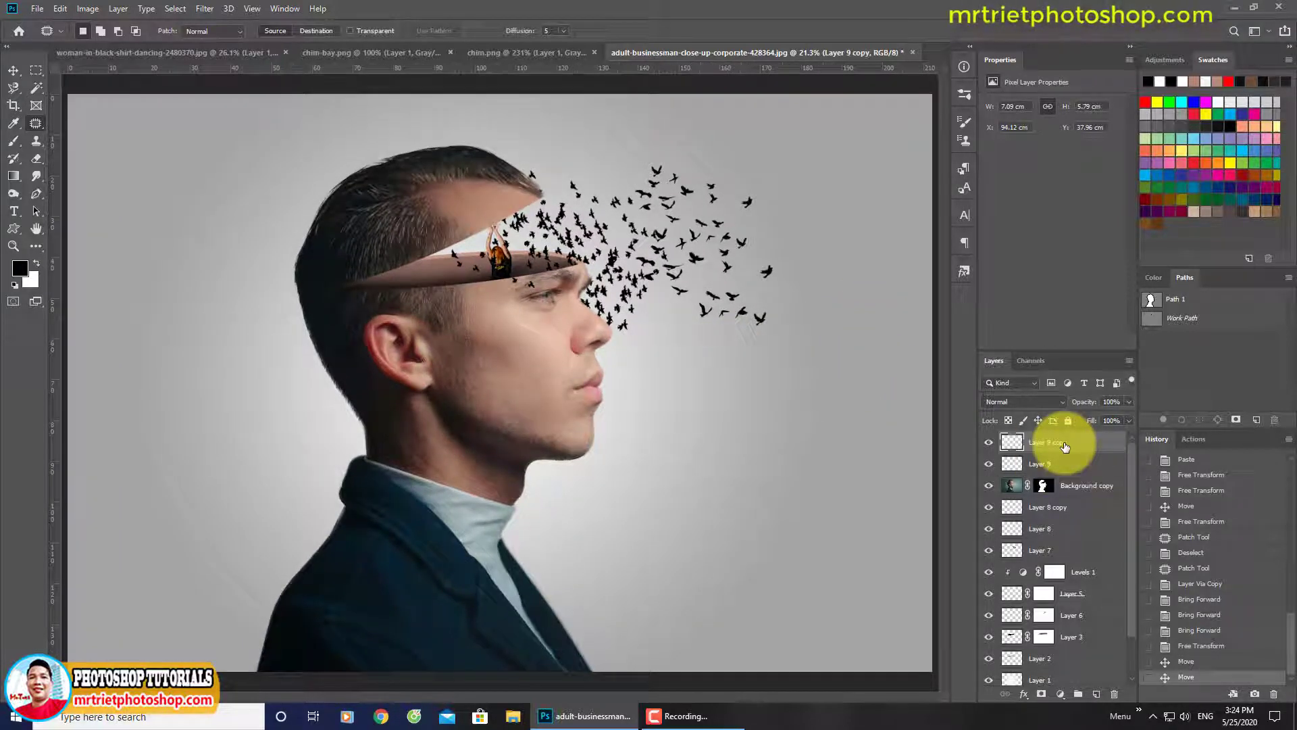
{"action": "left_click", "coordinate": [1076, 485]}
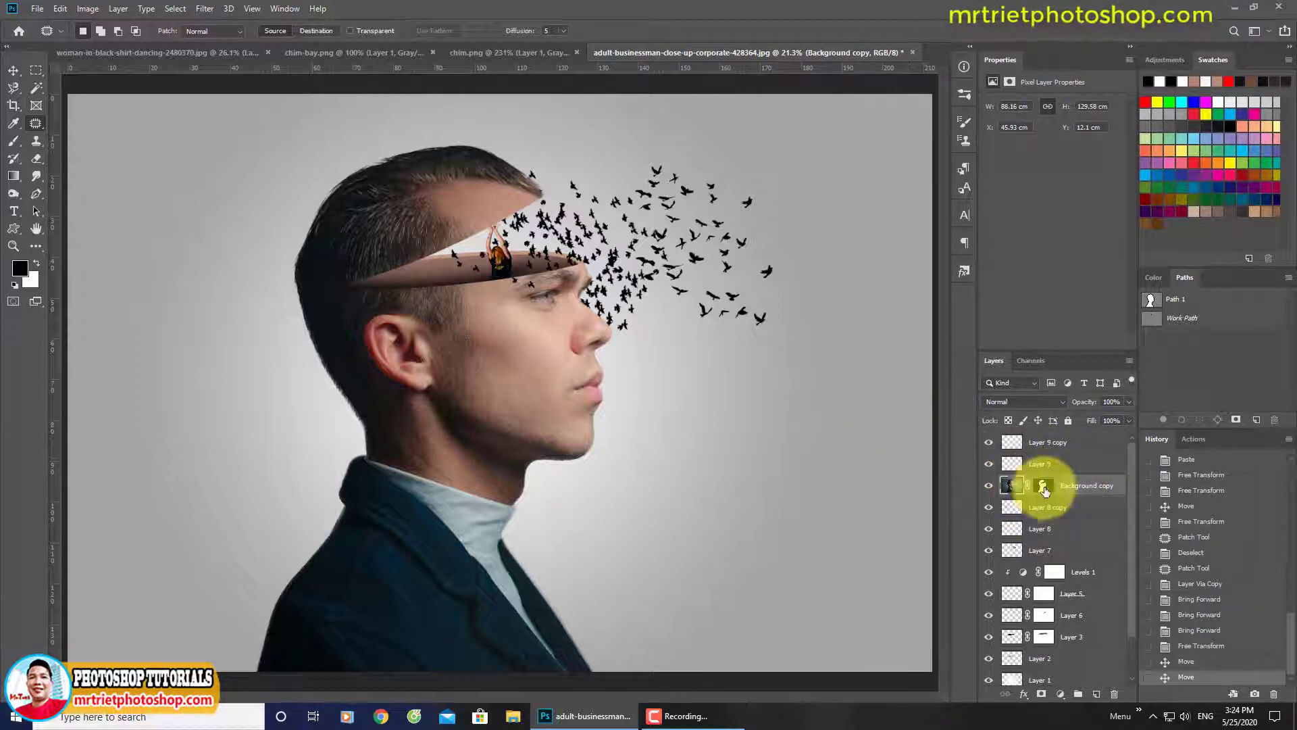
{"action": "left_click", "coordinate": [1062, 440]}
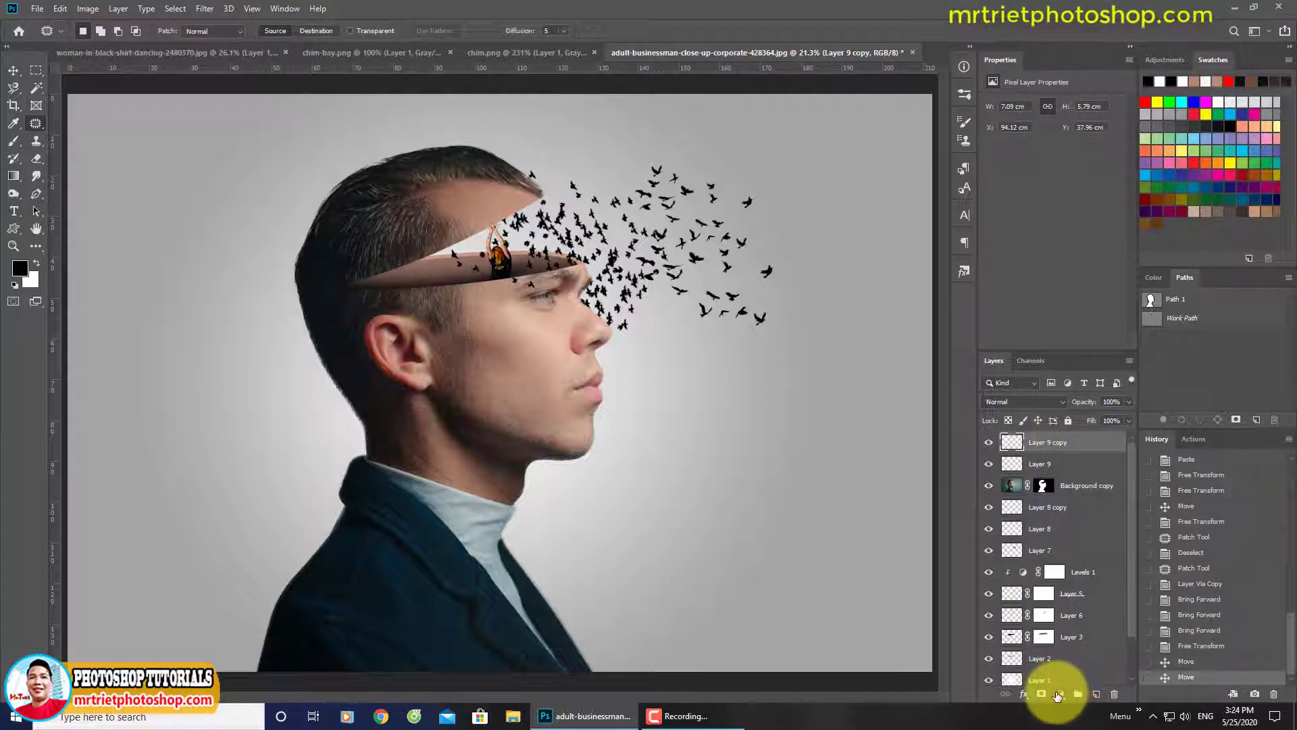
{"action": "left_click", "coordinate": [1096, 694]}
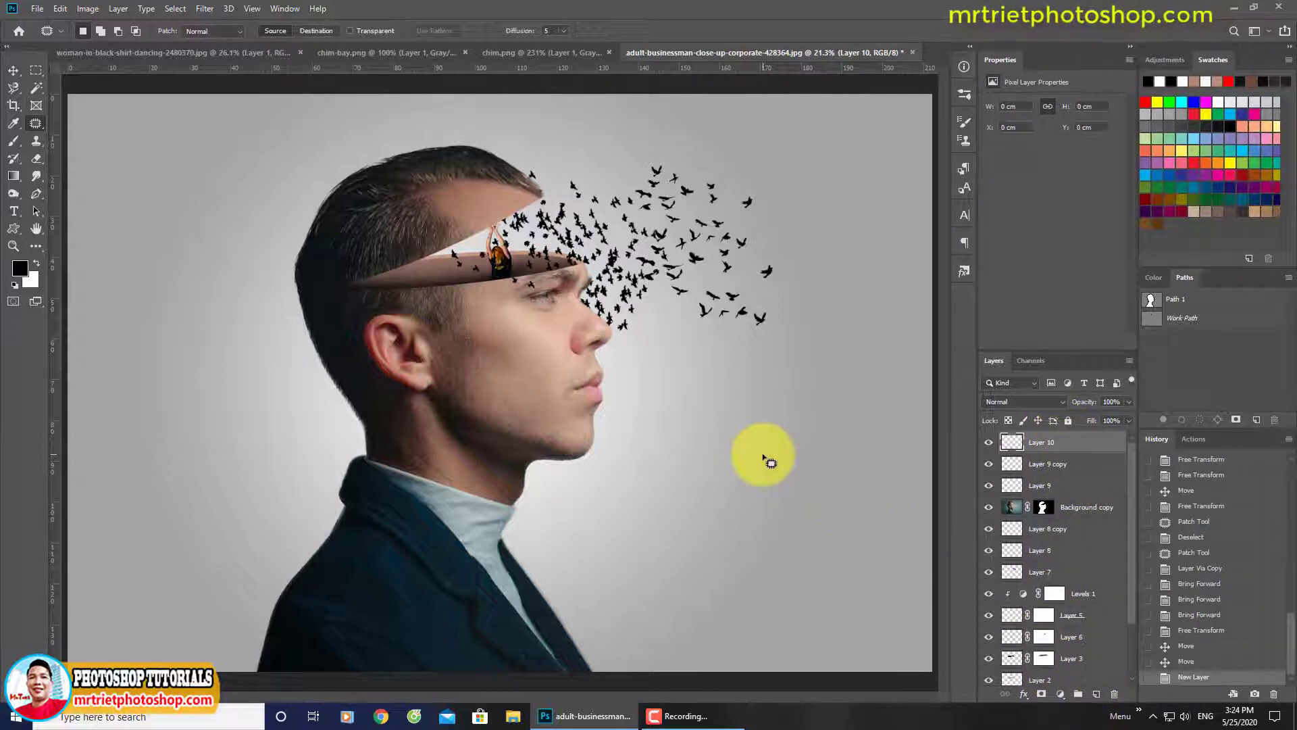
Fill Layer 10 black and mask it with a wide radial gradient from the face
{"action": "key", "text": "alt+BackSpace"}
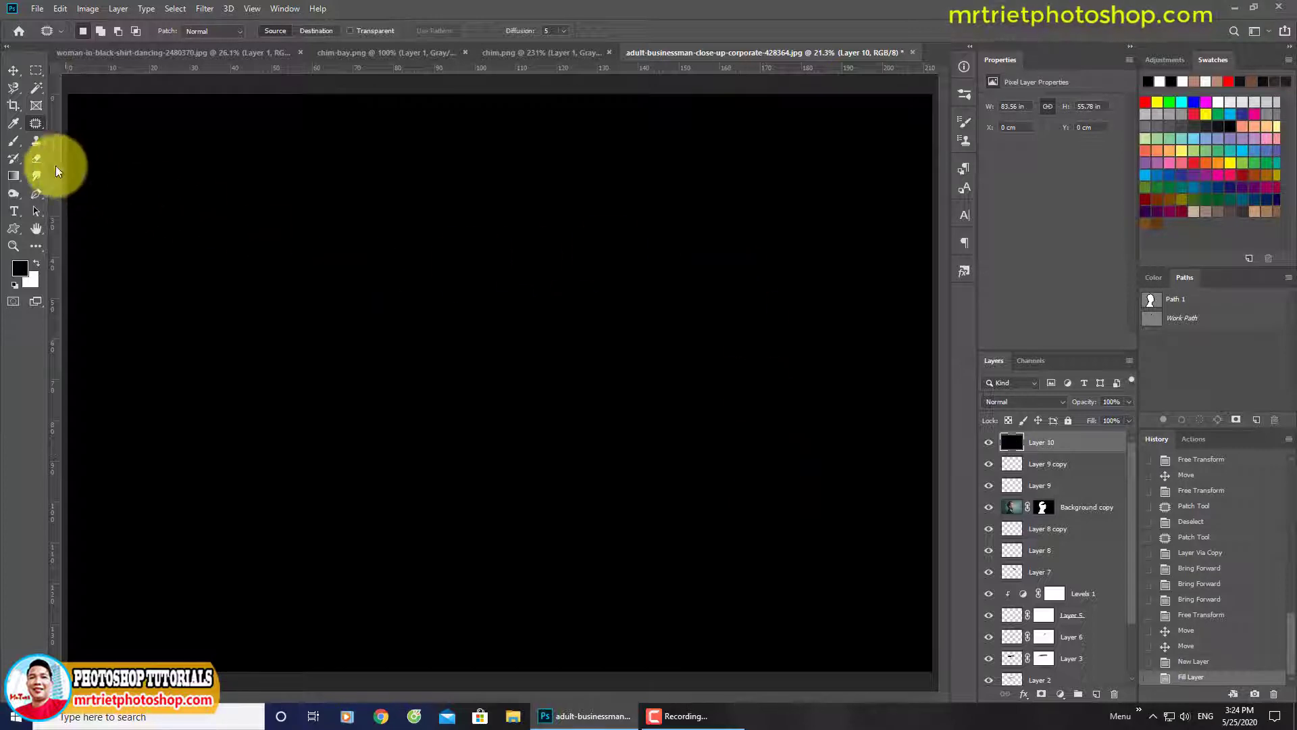
{"action": "left_click", "coordinate": [13, 176]}
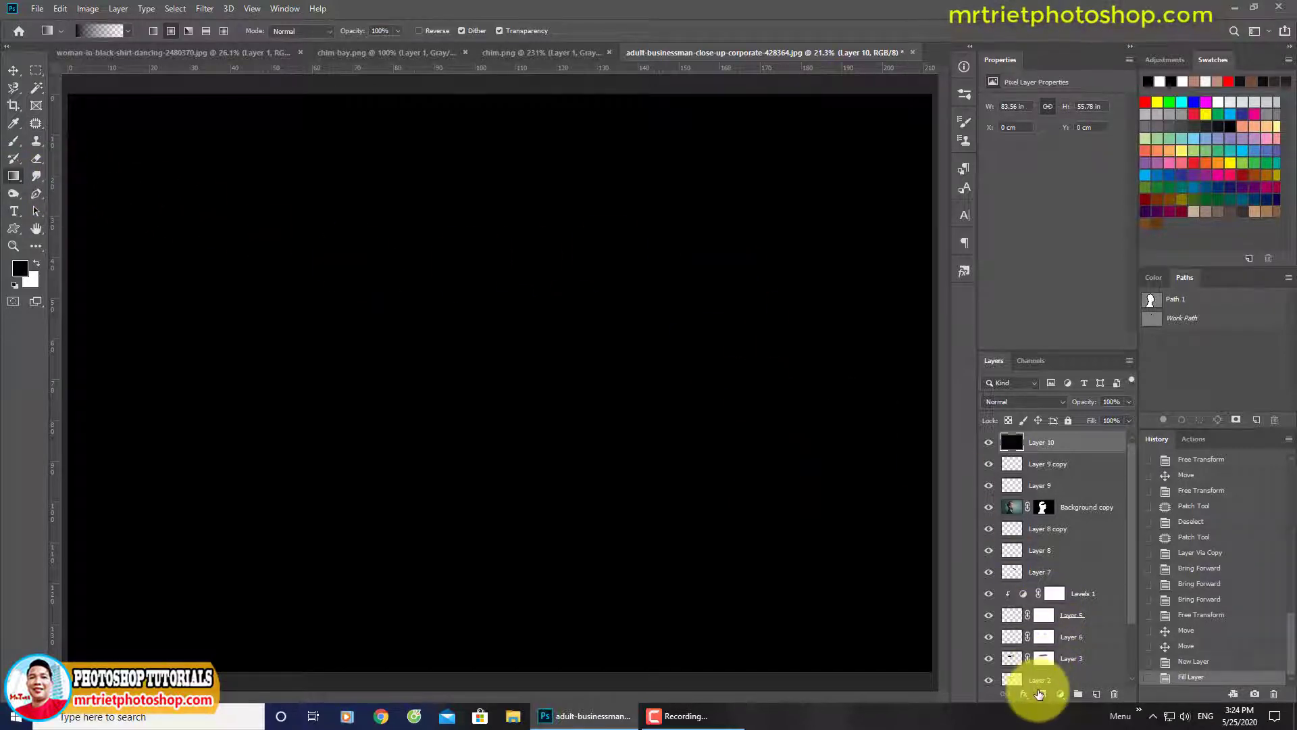
{"action": "left_click", "coordinate": [1039, 694]}
{"action": "key", "text": "ctrl+minus"}
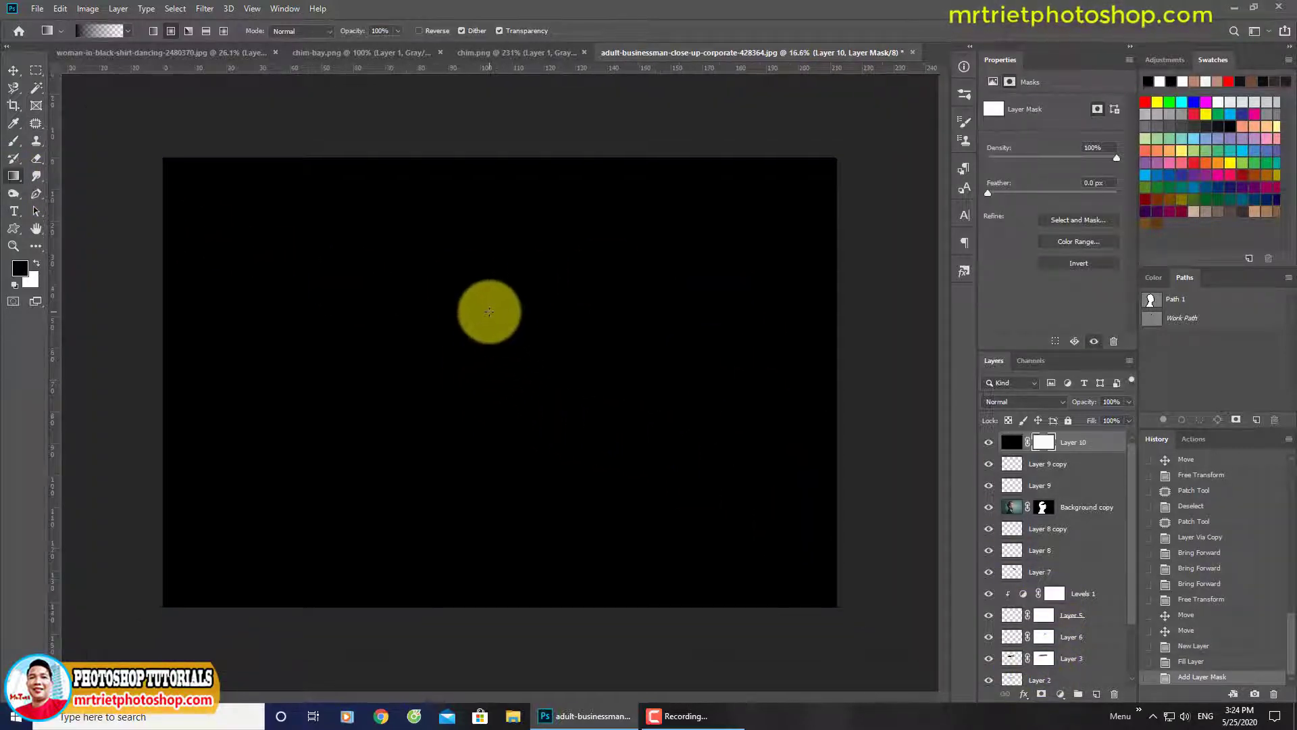
{"action": "mouse_move", "coordinate": [495, 366]}
{"action": "left_mouse_down"}
{"action": "mouse_move", "coordinate": [503, 667]}
{"action": "mouse_move", "coordinate": [508, 473]}
{"action": "left_mouse_up"}
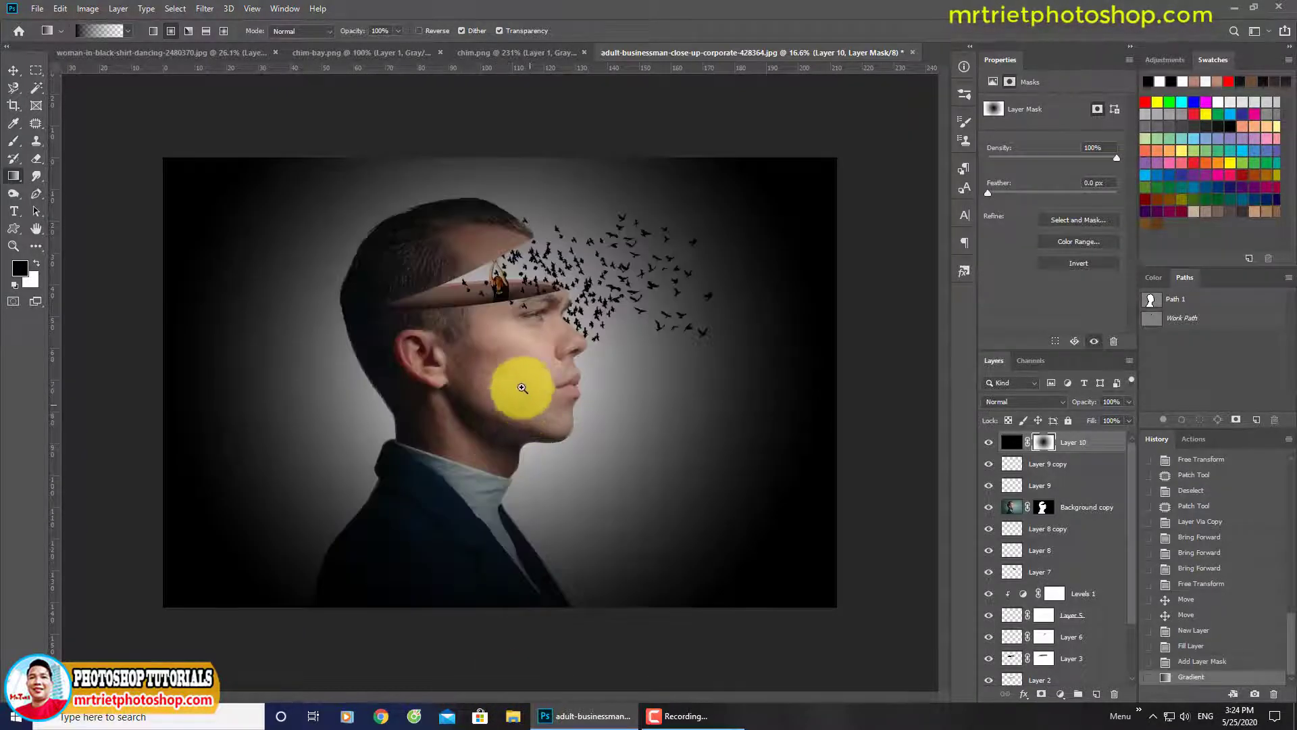
{"action": "left_click_drag", "start_coordinate": [522, 388], "coordinate": [480, 652]}
{"action": "key", "text": "ctrl+minus"}
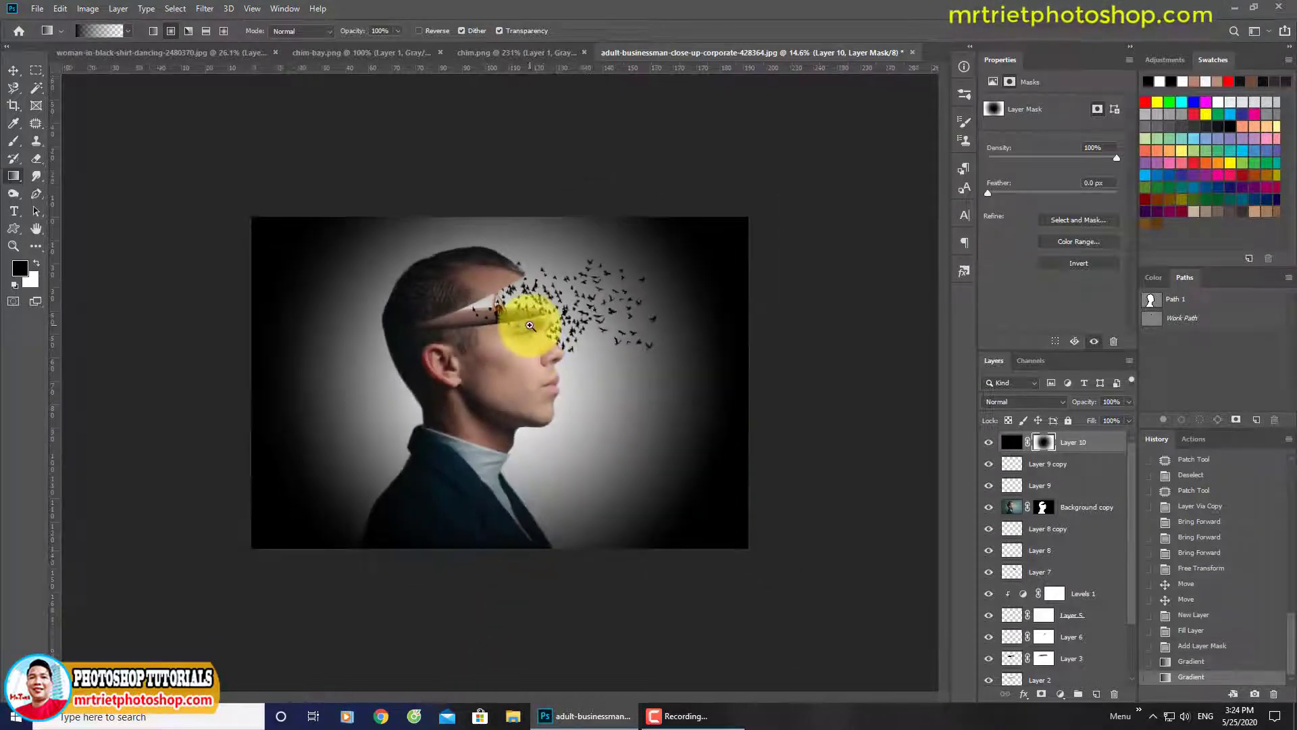
{"action": "key", "text": "ctrl+z"}
{"action": "left_click_drag", "start_coordinate": [522, 340], "coordinate": [544, 712]}
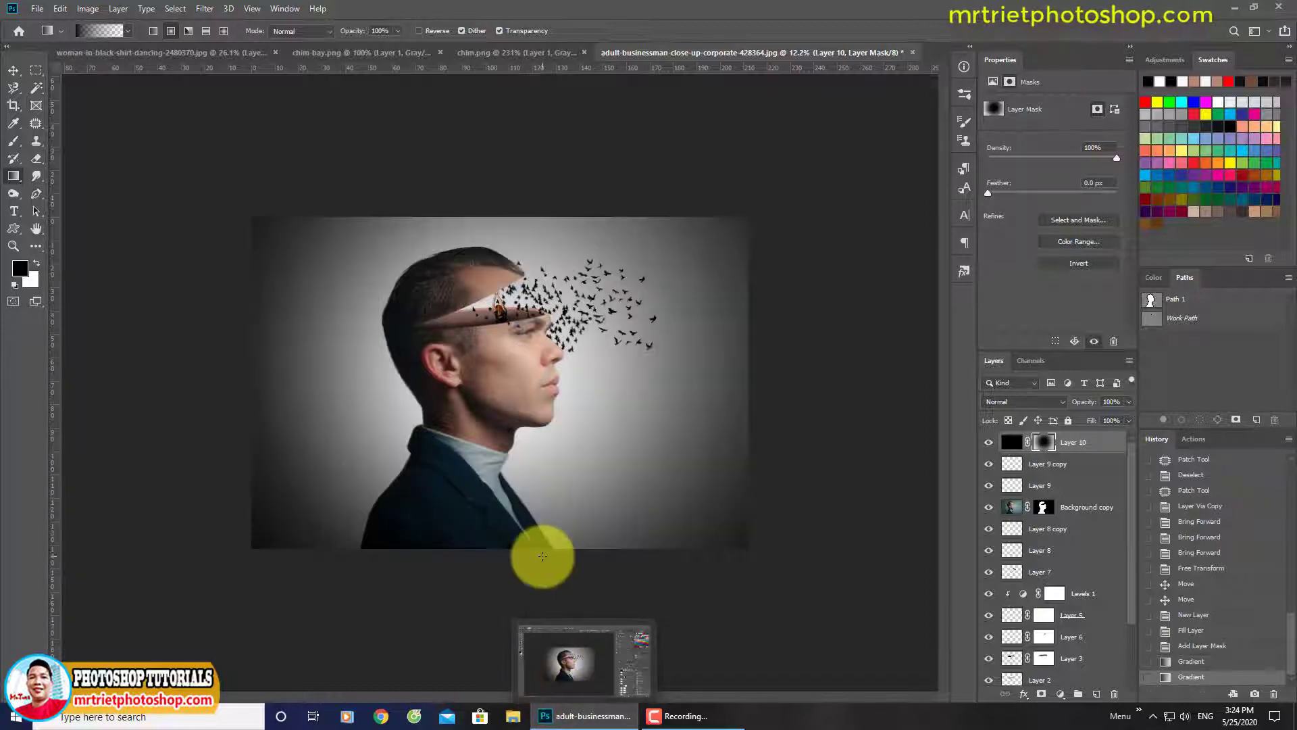
{"action": "scroll", "coordinate": [573, 429], "scroll_direction": "up", "scroll_amount": 3, "text": "alt"}
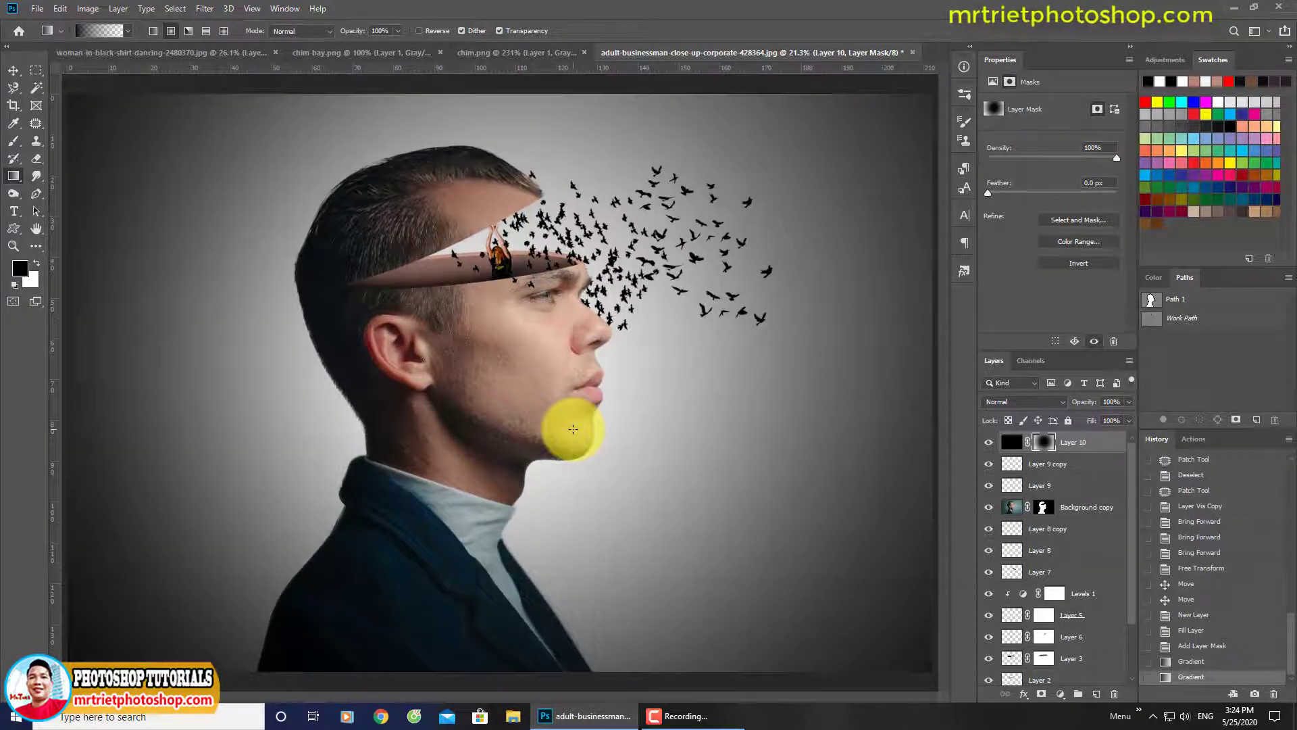
{"action": "scroll", "coordinate": [567, 422], "scroll_direction": "down", "scroll_amount": 1, "text": "alt"}
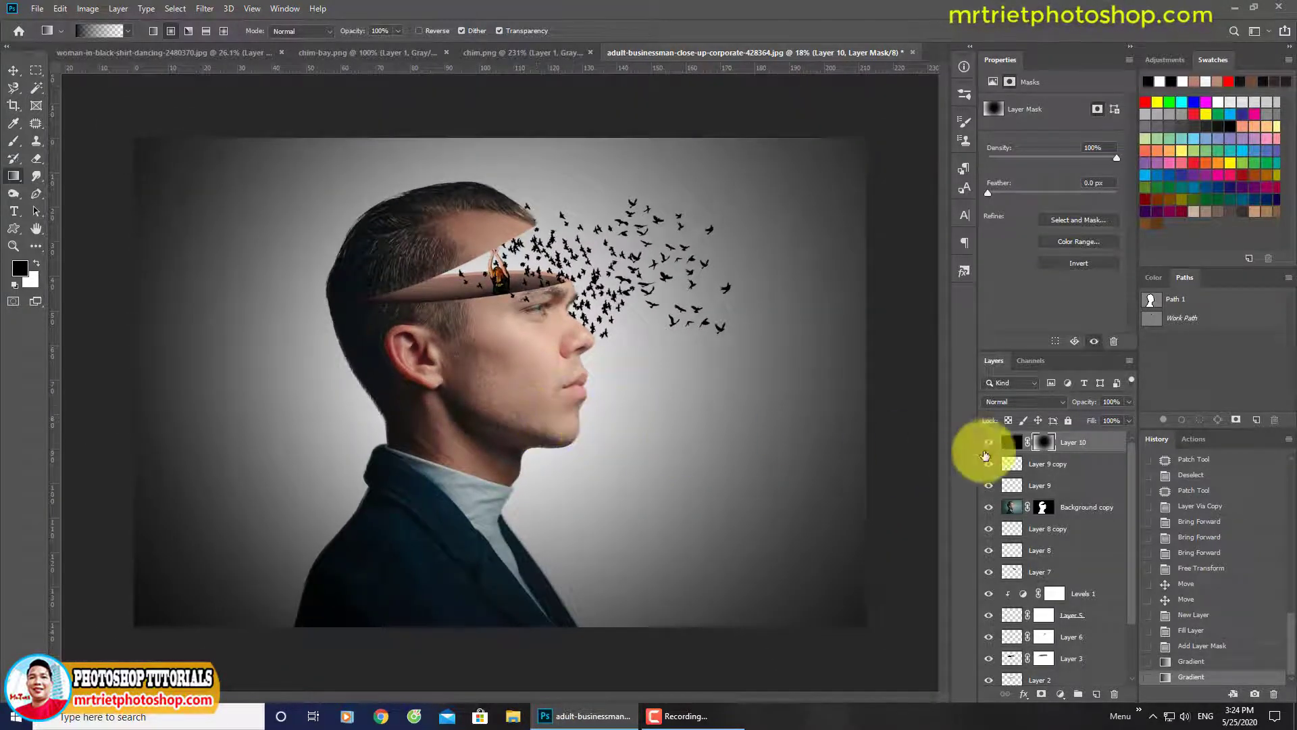
{"action": "scroll", "coordinate": [719, 399], "scroll_direction": "down", "scroll_amount": 1, "text": "alt"}
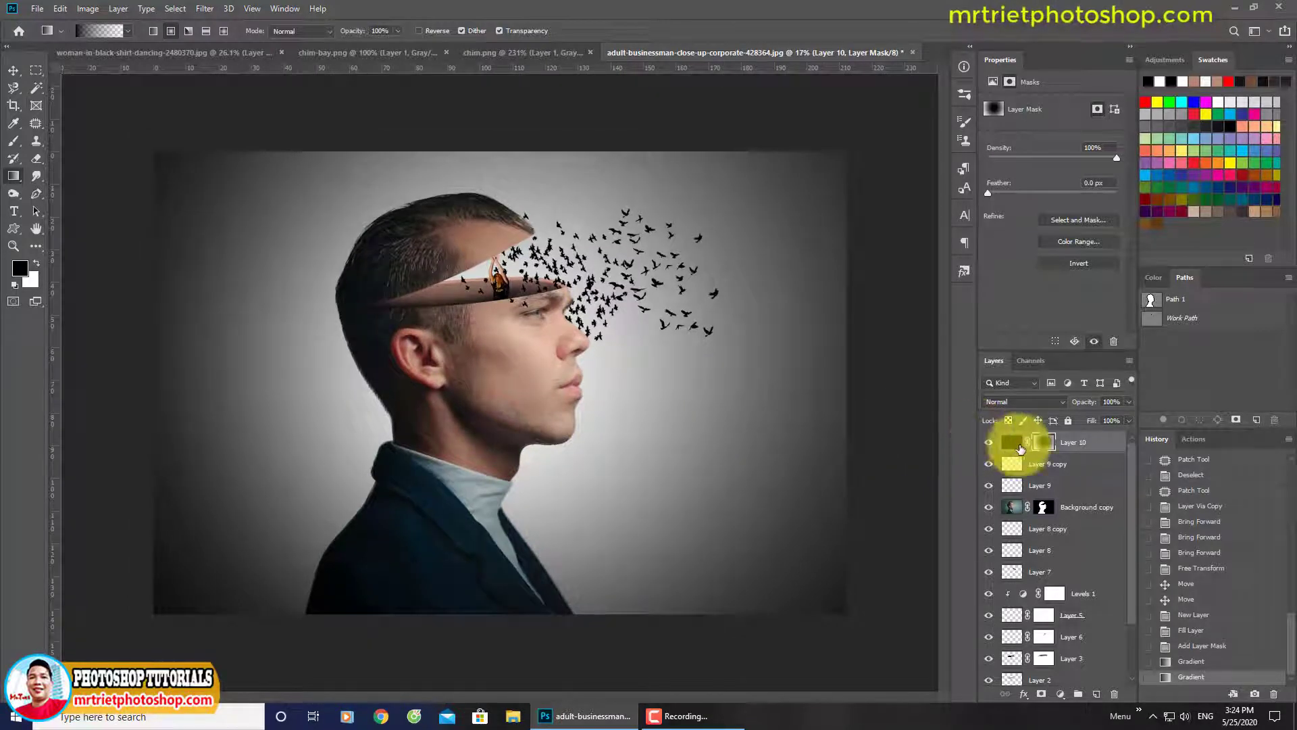
Add a Levels 2 adjustment with white input at 255, then reopen the adjustment list
{"action": "left_click", "coordinate": [1060, 694]}
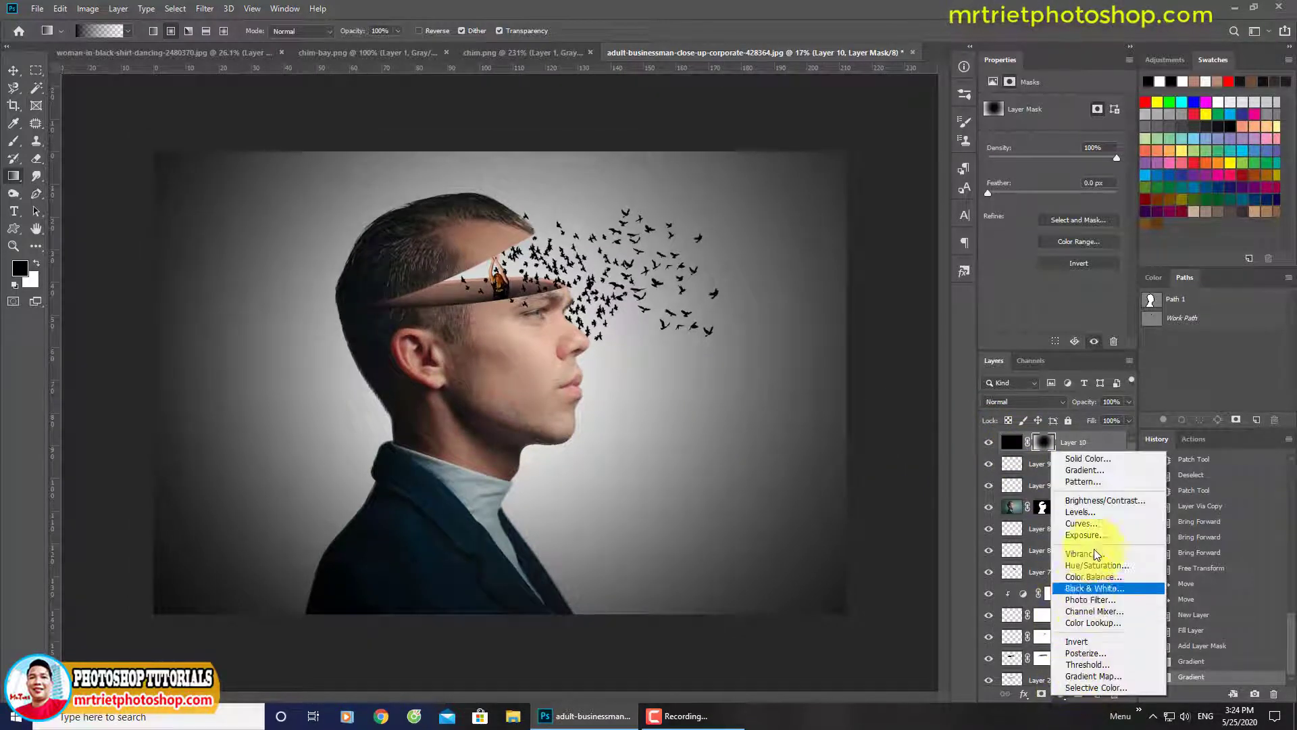
{"action": "left_click", "coordinate": [1088, 507]}
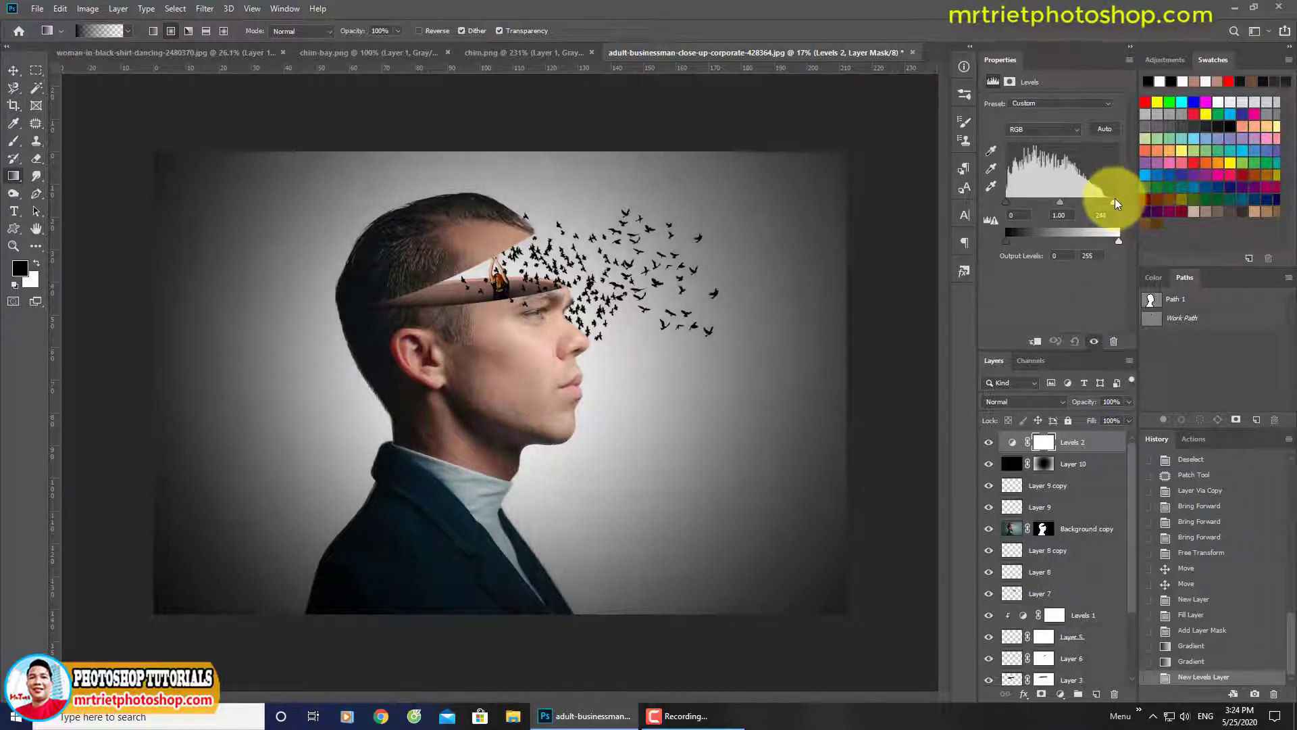
{"action": "left_click_drag", "start_coordinate": [1115, 203], "coordinate": [1065, 202]}
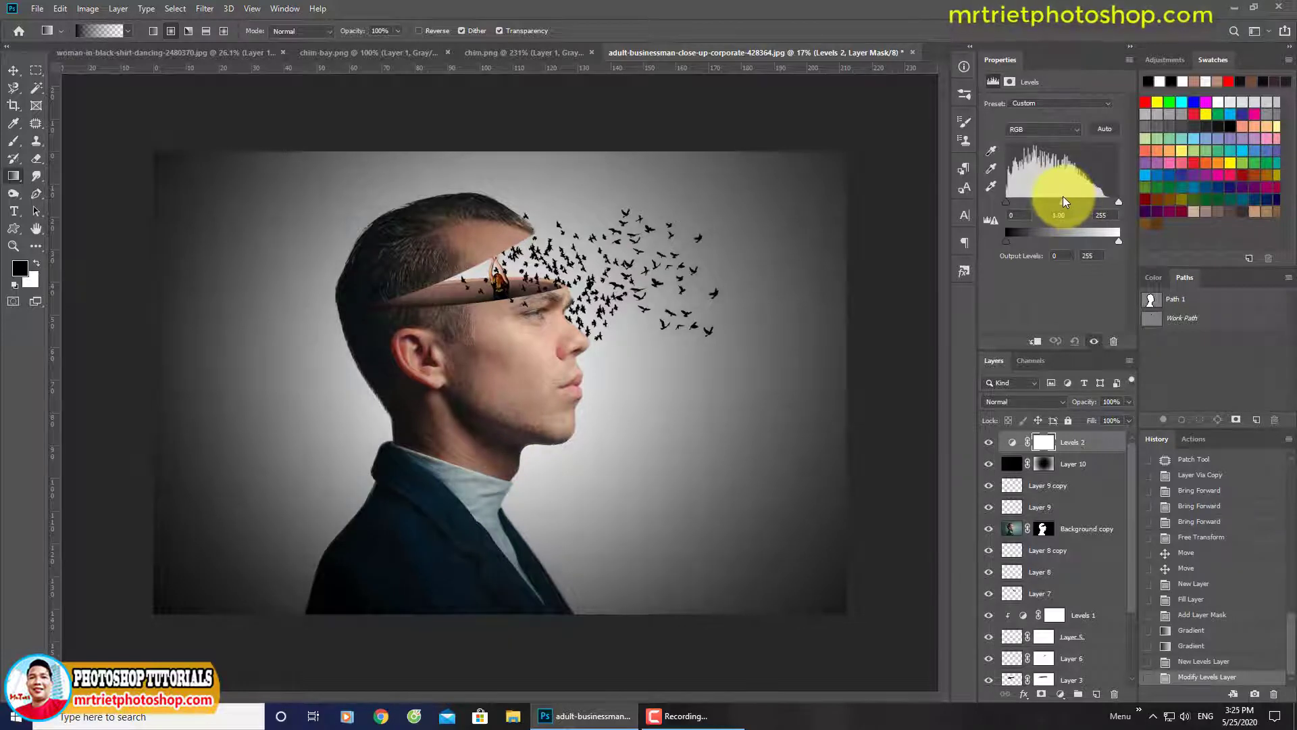
{"action": "right_click", "coordinate": [1063, 195]}
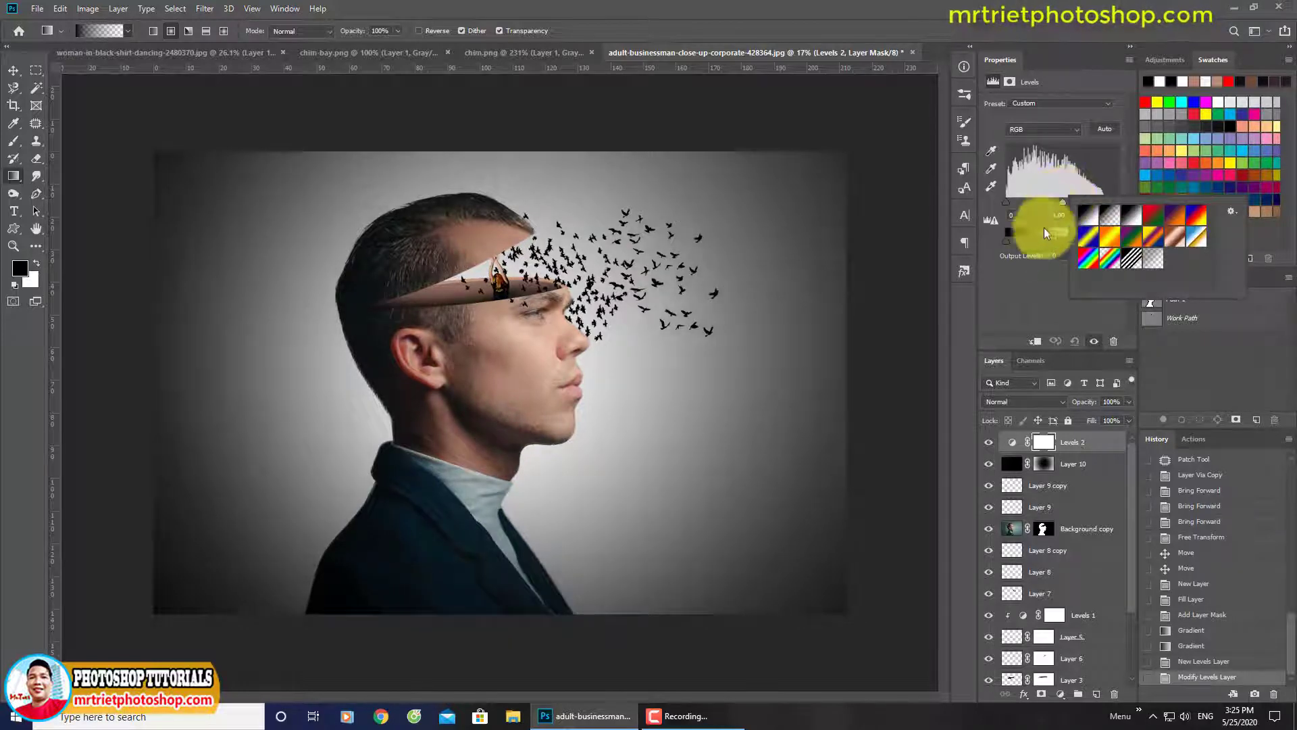
{"action": "left_click", "coordinate": [1060, 694]}
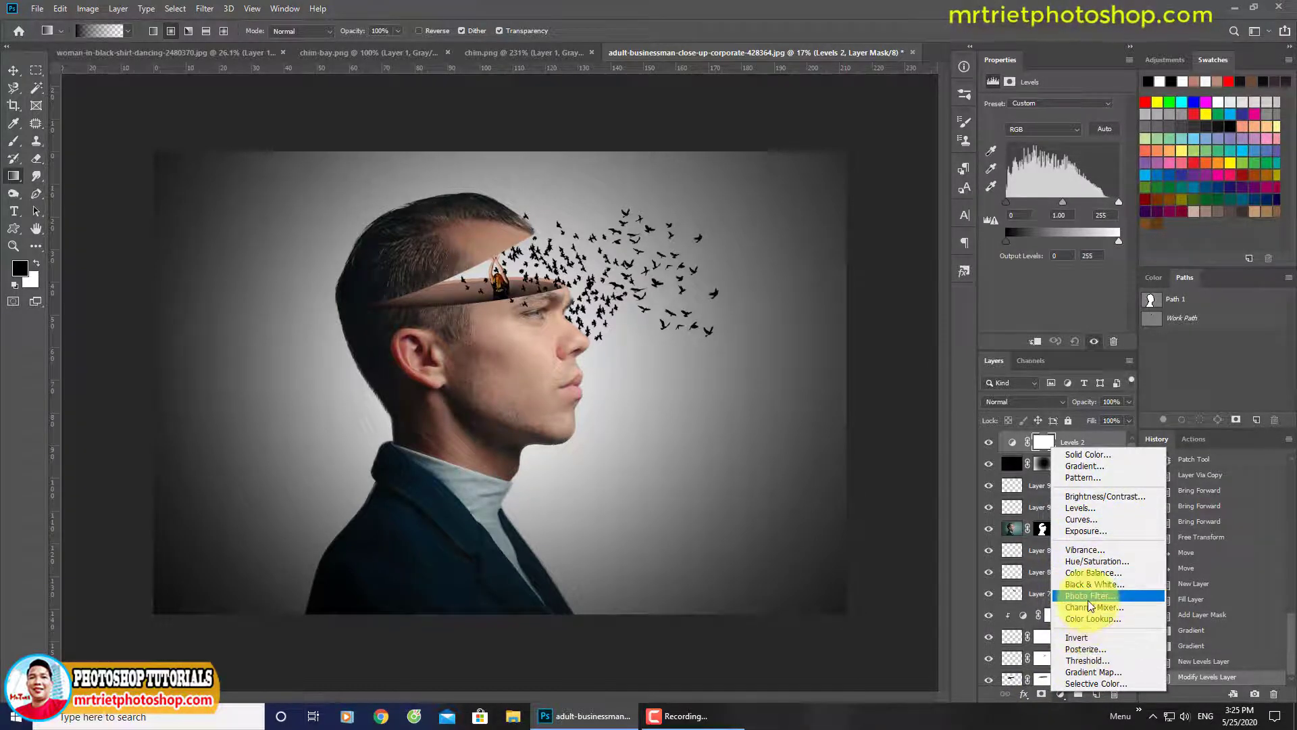
Add a Photo Filter adjustment layer, trying a cyan colour before keeping the default orange
{"action": "left_click", "coordinate": [1089, 597]}
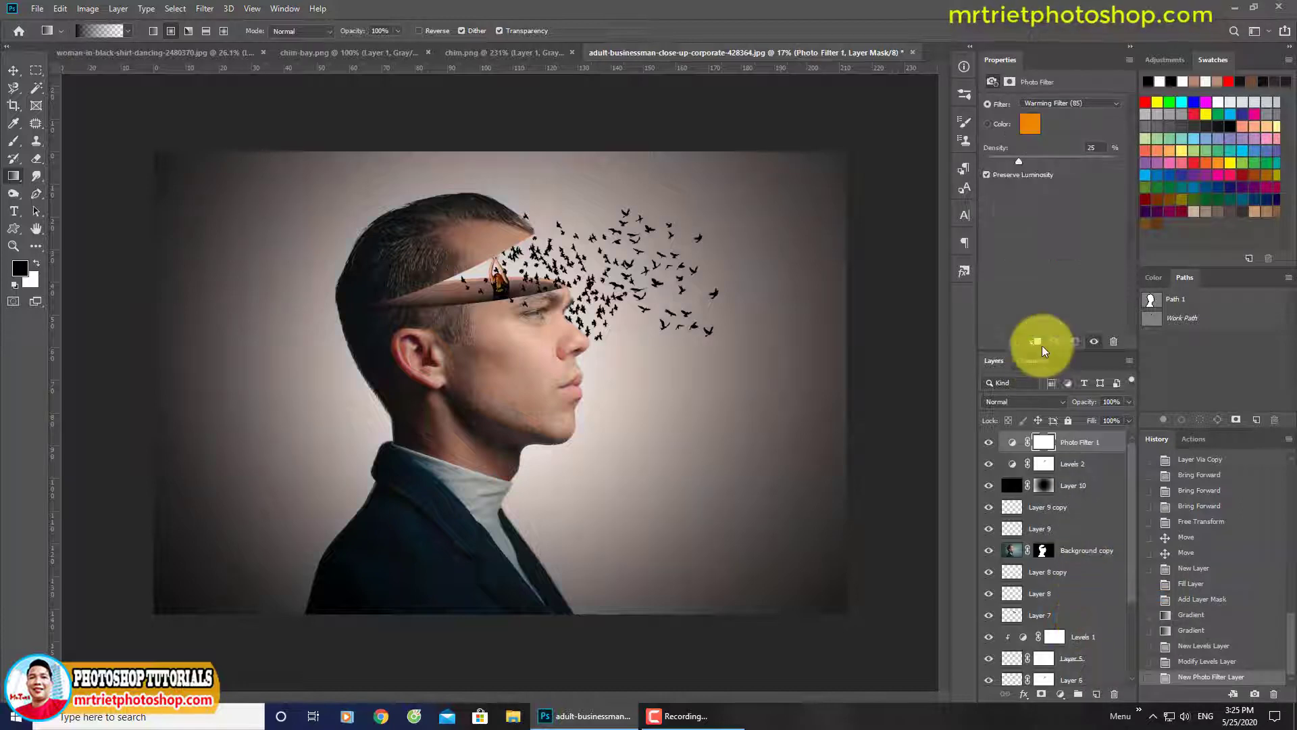
{"action": "left_click", "coordinate": [1030, 122]}
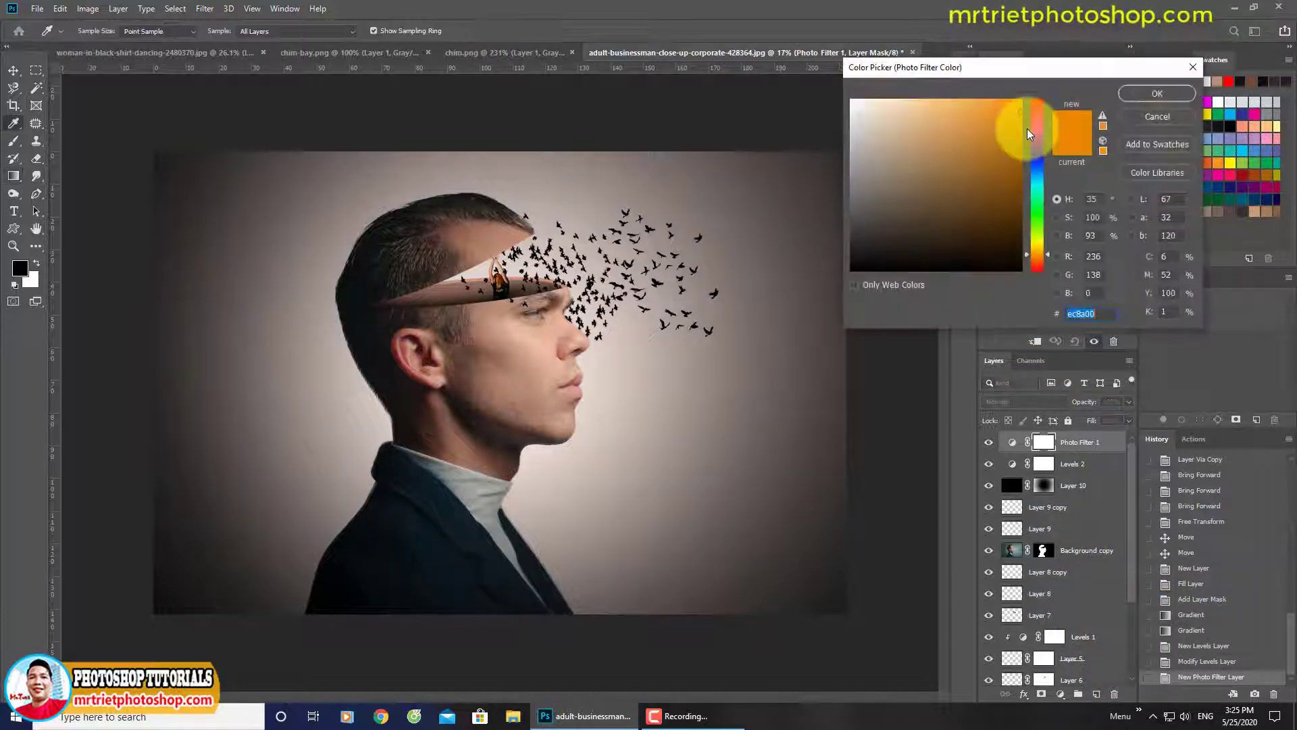
{"action": "left_click_drag", "start_coordinate": [1048, 174], "coordinate": [1037, 179]}
{"action": "left_click", "coordinate": [997, 111]}
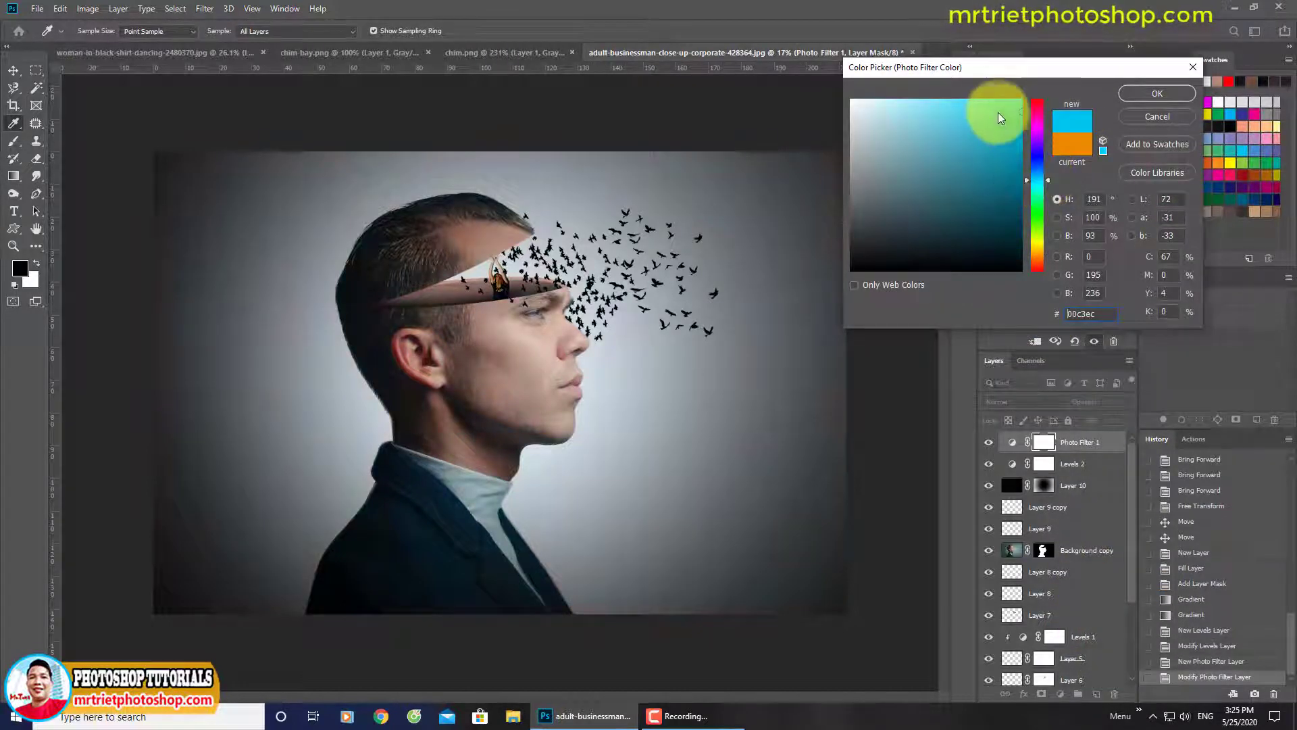
{"action": "left_click", "coordinate": [1142, 116]}
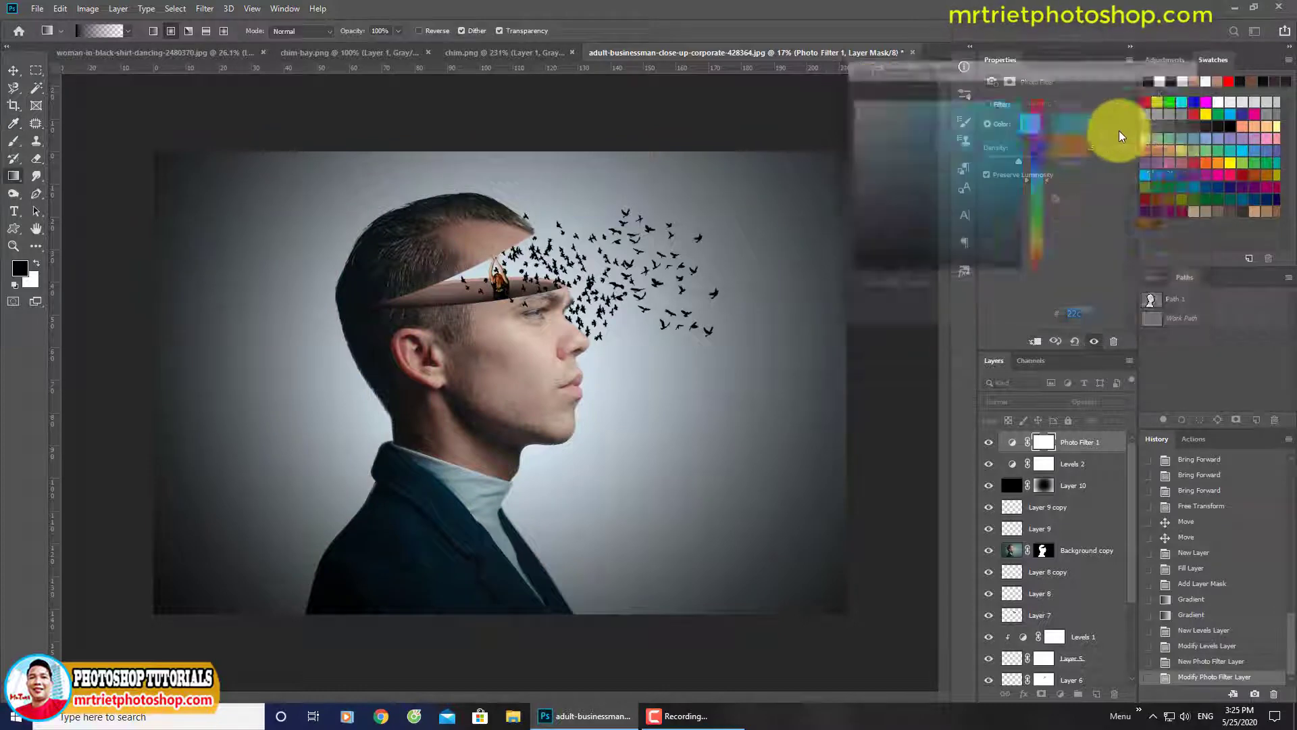
Switch the Photo Filter to the Blue preset with lowered density, then select Background copy
{"action": "left_click", "coordinate": [988, 104]}
{"action": "left_click", "coordinate": [1051, 104]}
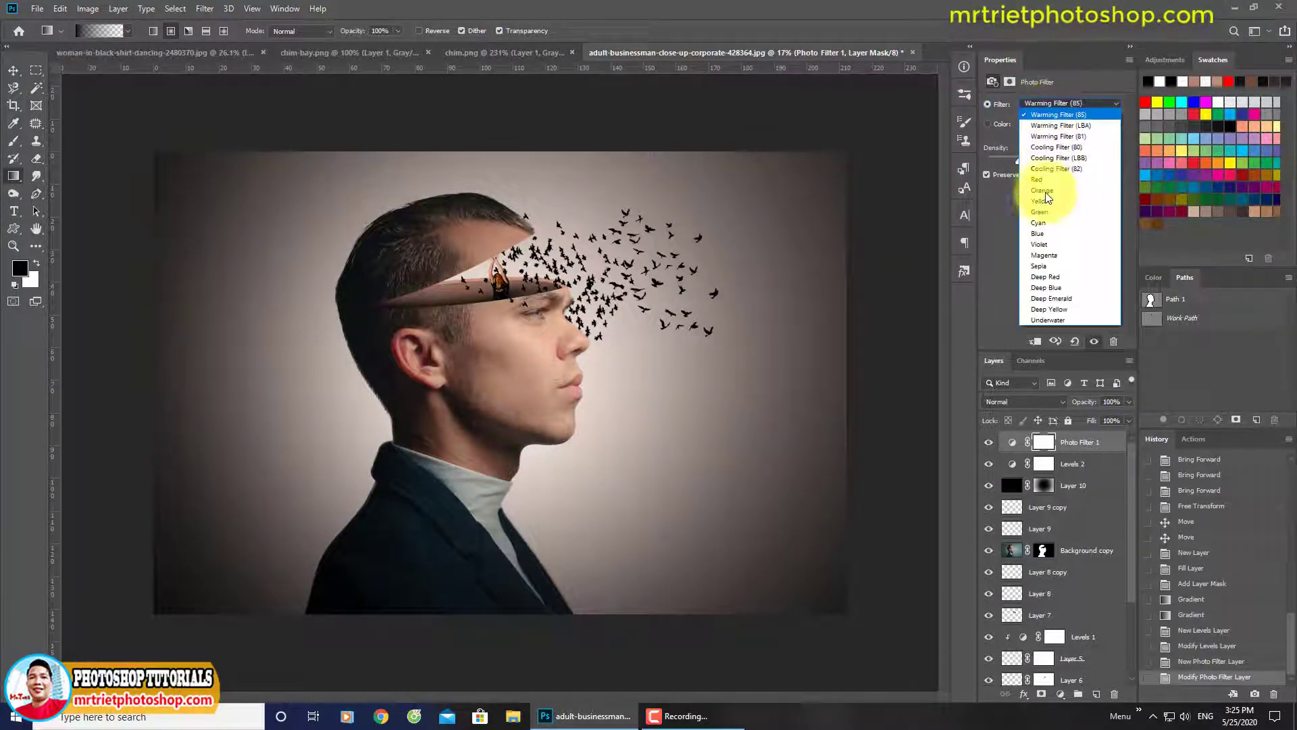
{"action": "left_click", "coordinate": [1041, 236]}
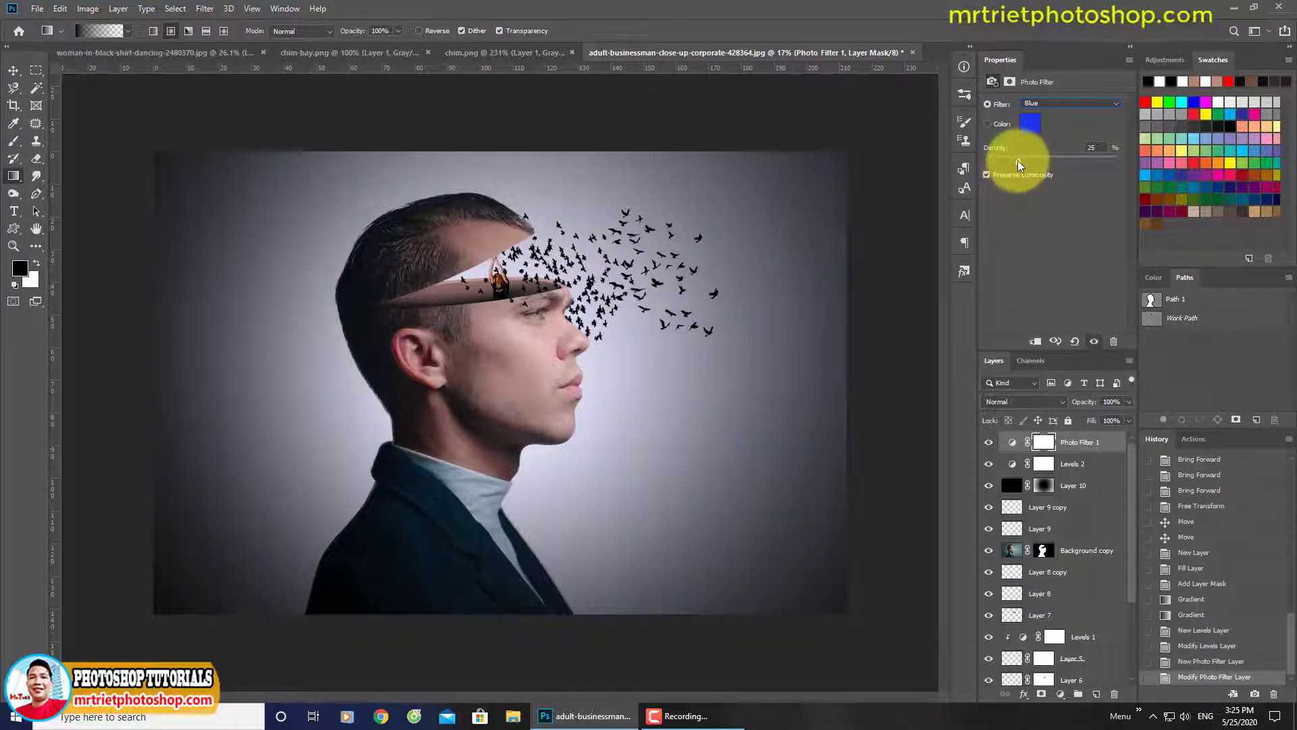
{"action": "left_click_drag", "start_coordinate": [1019, 161], "coordinate": [1035, 162]}
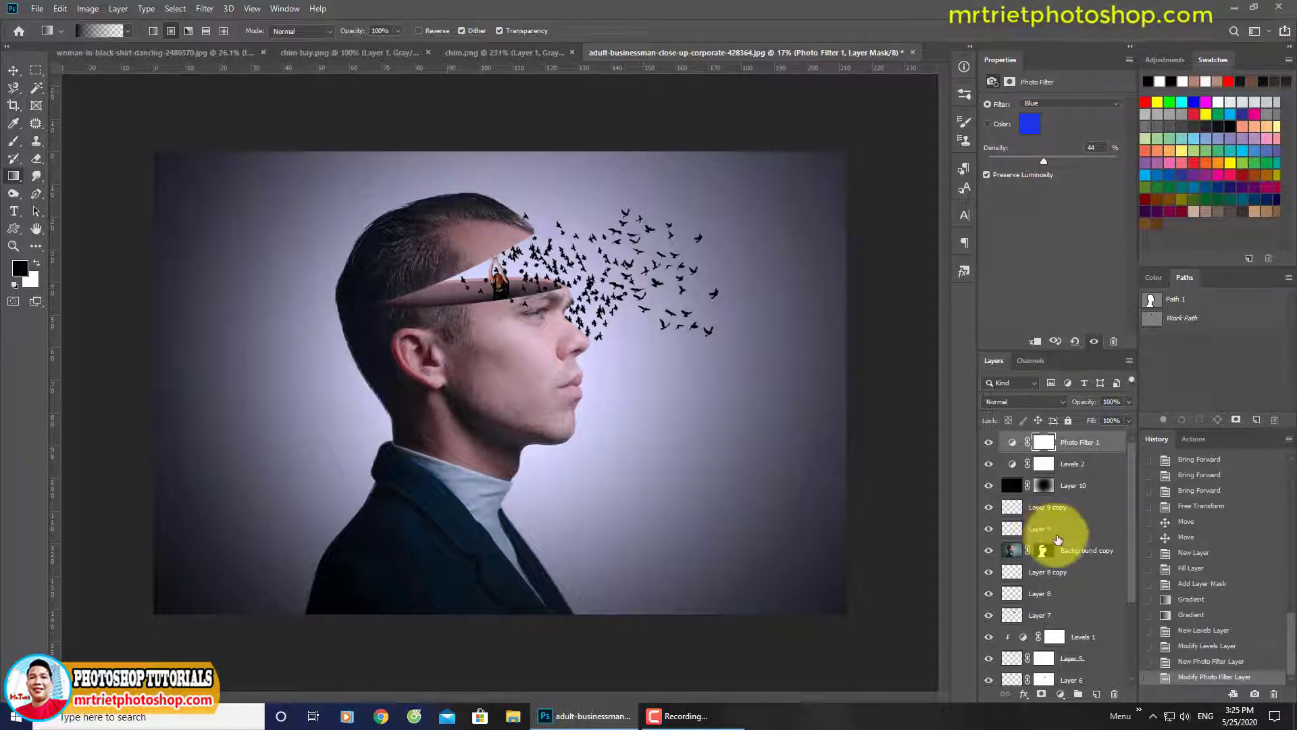
{"action": "left_click", "coordinate": [1057, 534]}
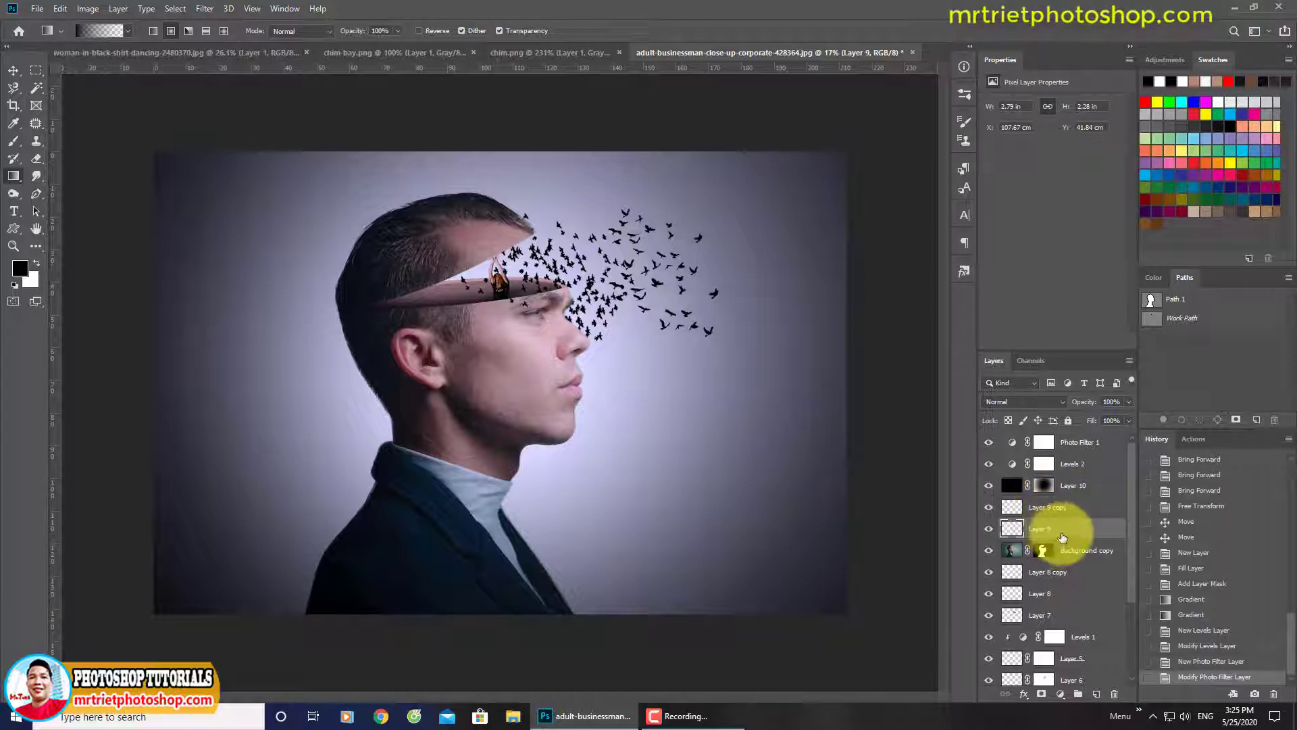
{"action": "left_click", "coordinate": [1032, 552]}
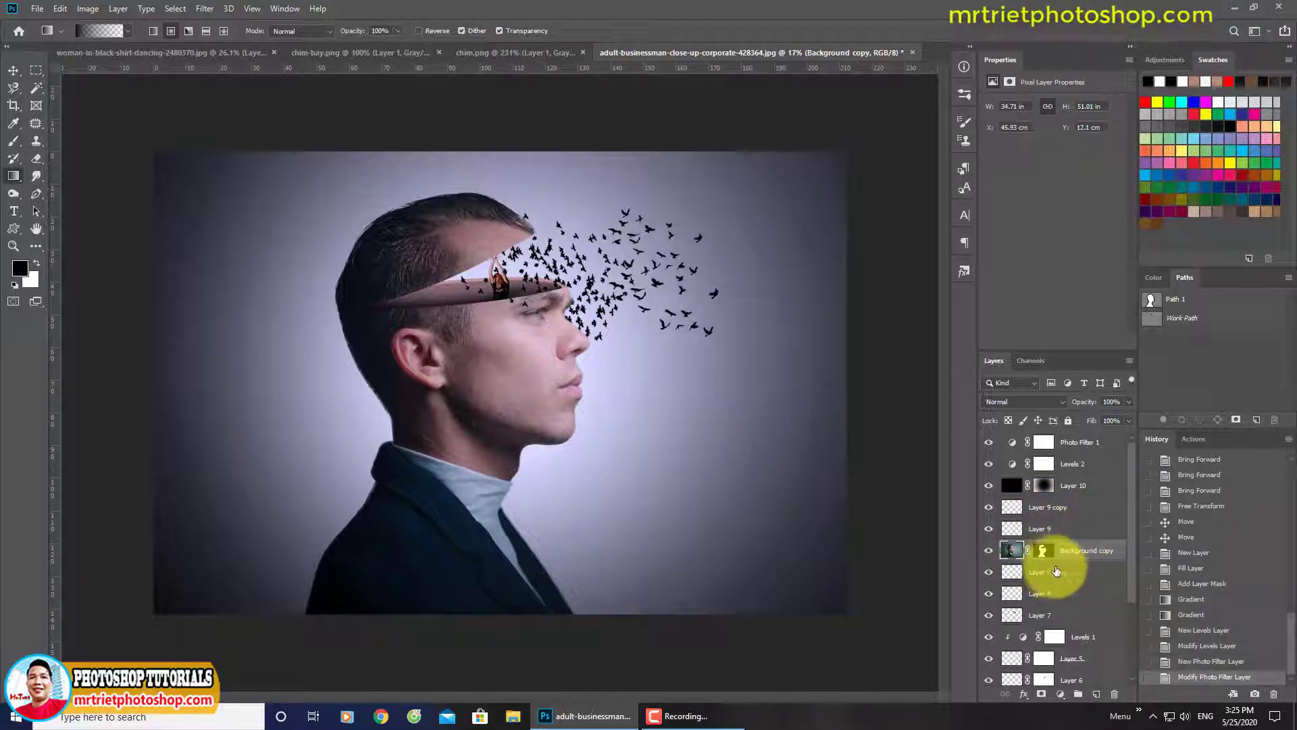
Add a Hue/Saturation layer above the portrait with saturation reduced to about -35
{"action": "left_click", "coordinate": [1060, 694]}
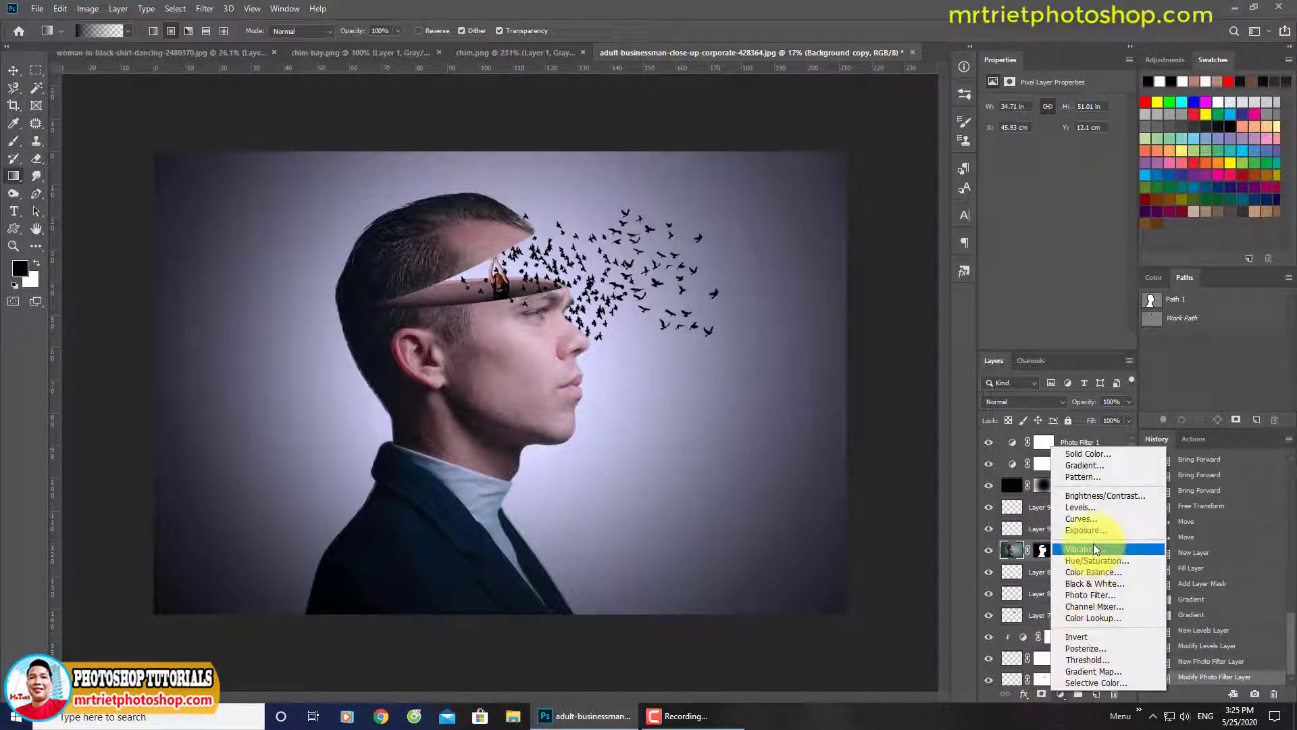
{"action": "left_click", "coordinate": [1095, 562]}
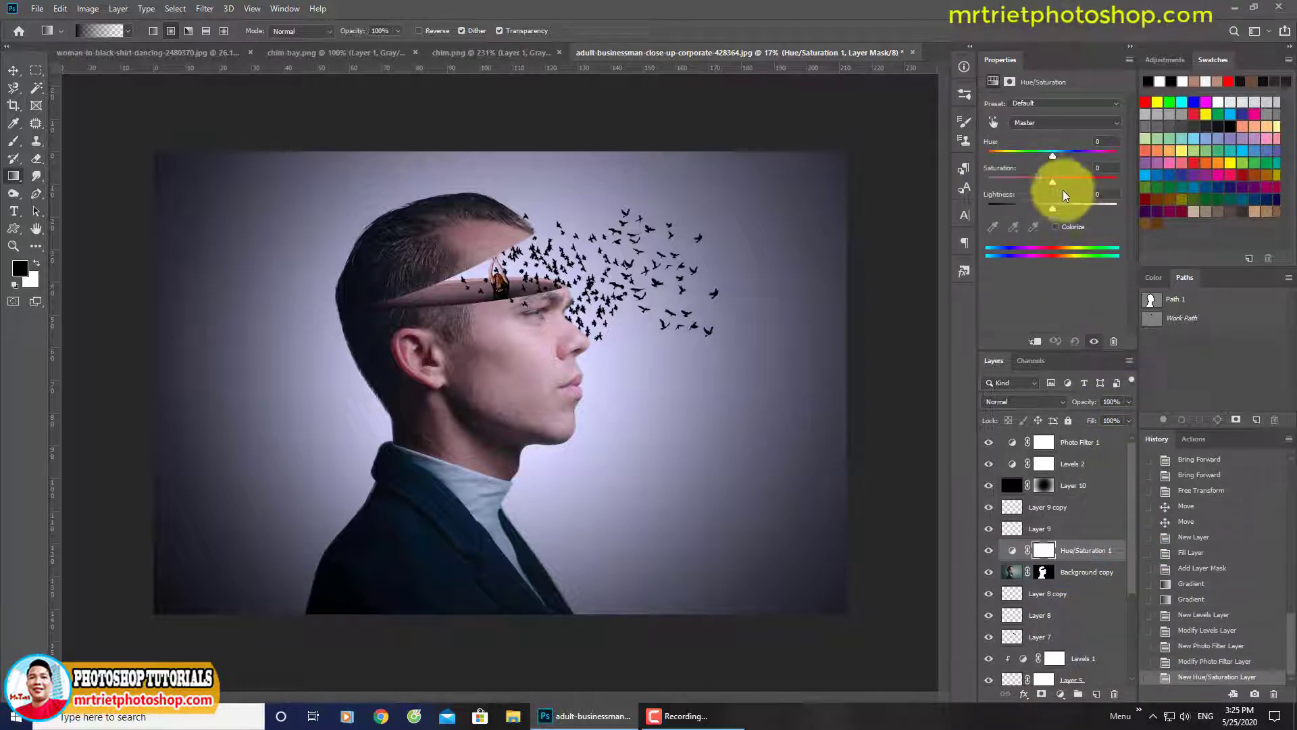
{"action": "left_click_drag", "start_coordinate": [1051, 186], "coordinate": [1025, 180]}
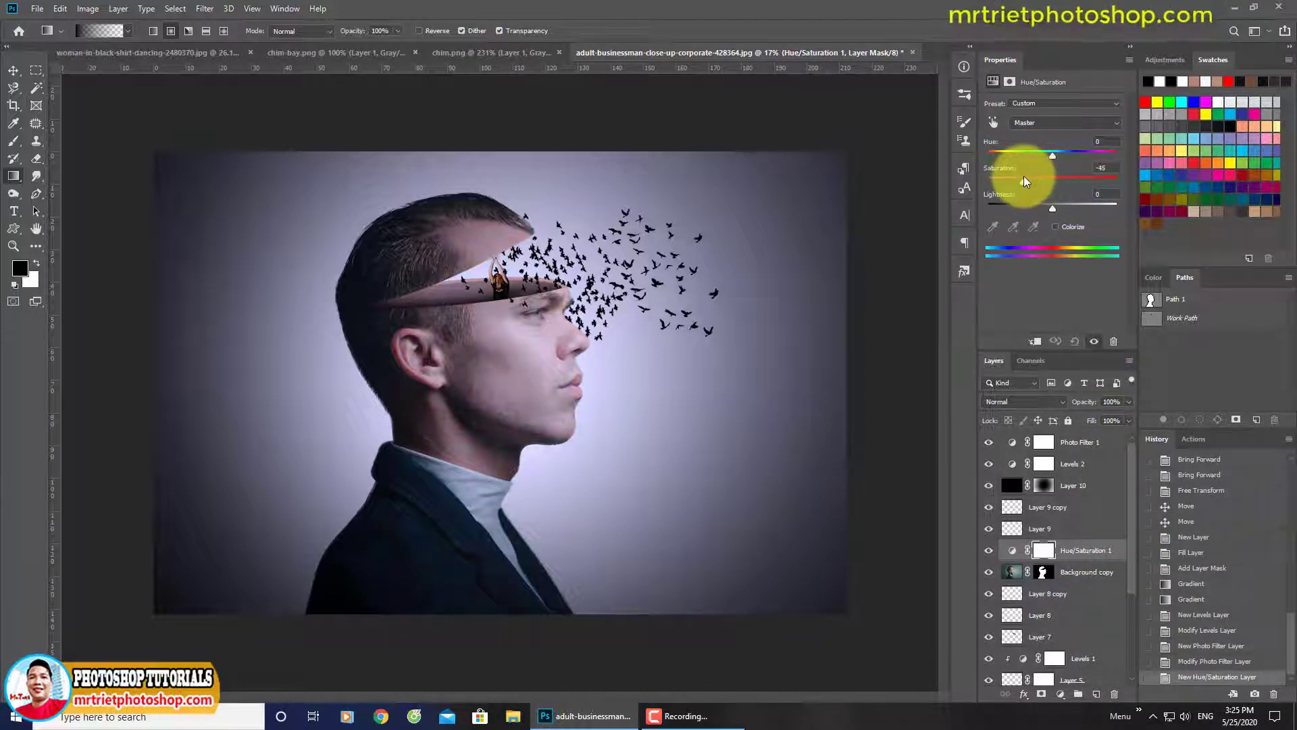
{"action": "left_click_drag", "start_coordinate": [1034, 182], "coordinate": [1036, 179]}
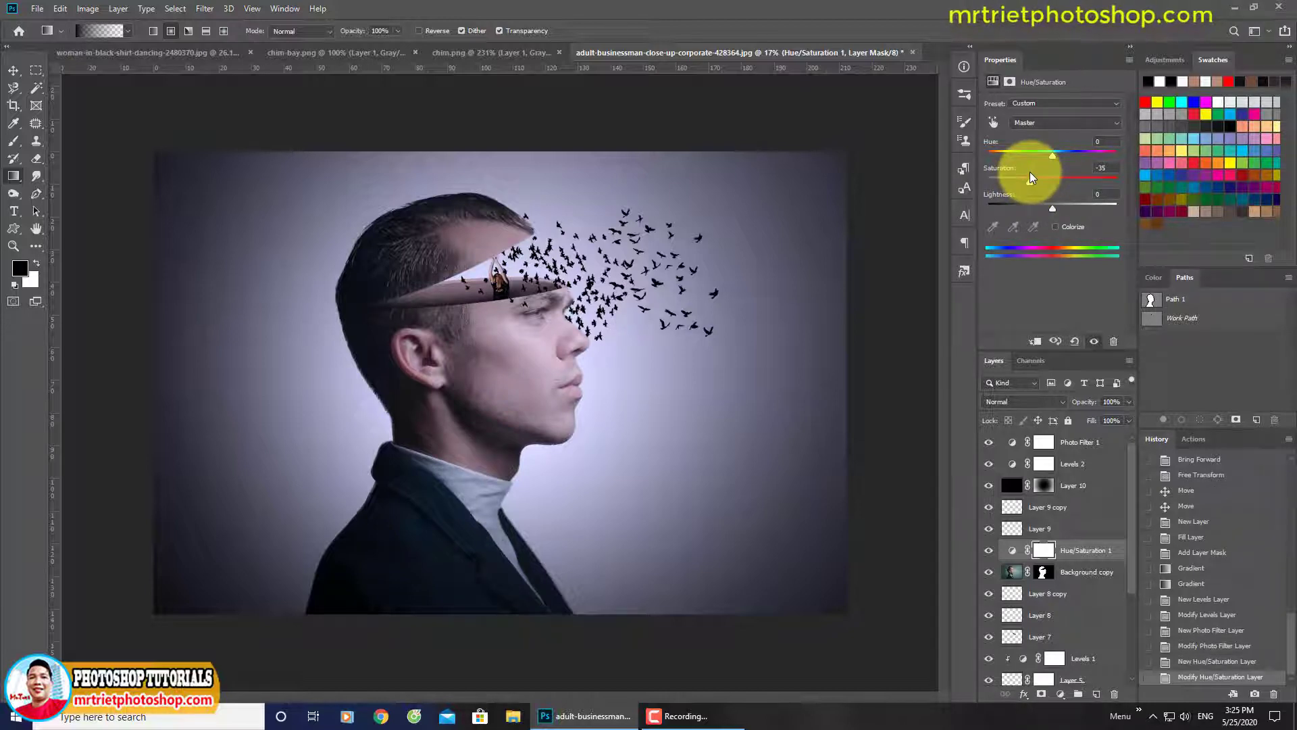
{"action": "right_click", "coordinate": [1030, 177]}
{"action": "left_click", "coordinate": [1089, 446]}
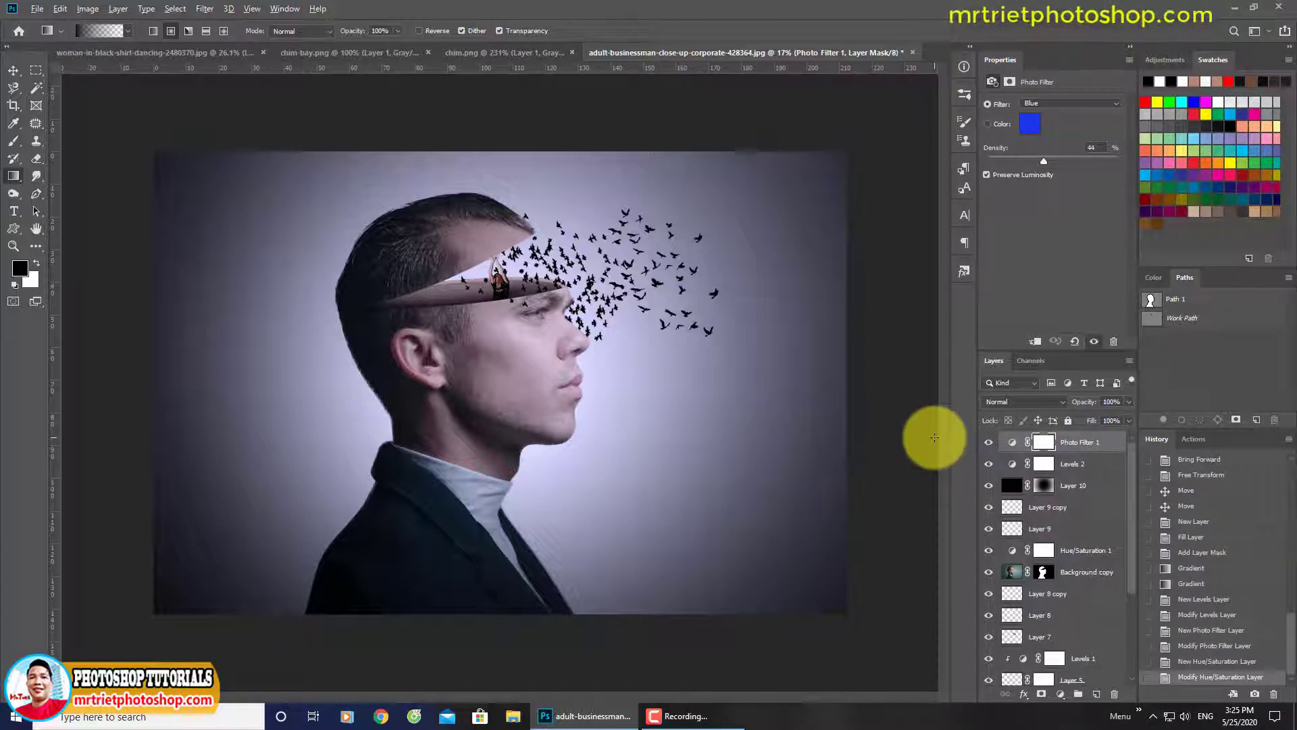
Stamp all visible layers into merged Layer 11 and open the Camera Raw Filter on it
{"action": "key", "text": "ctrl+shift+alt+e"}
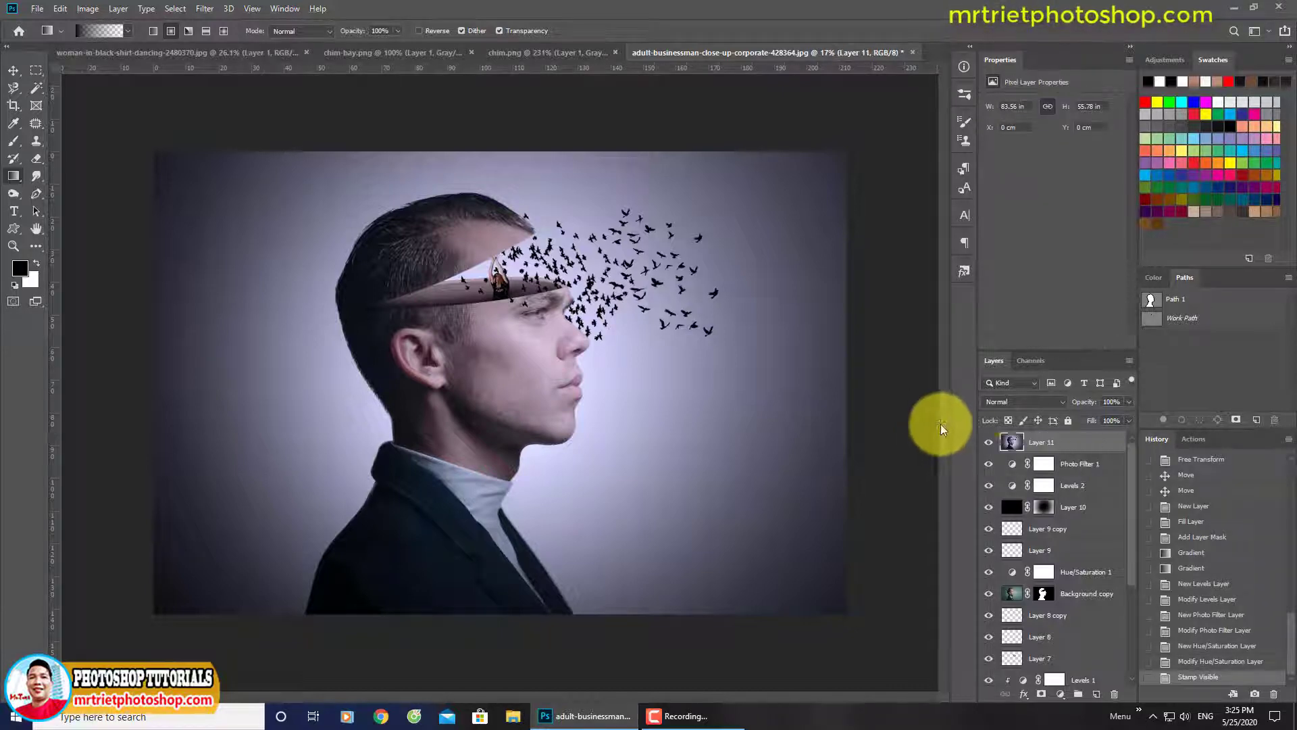
{"action": "key", "text": "ctrl+plus"}
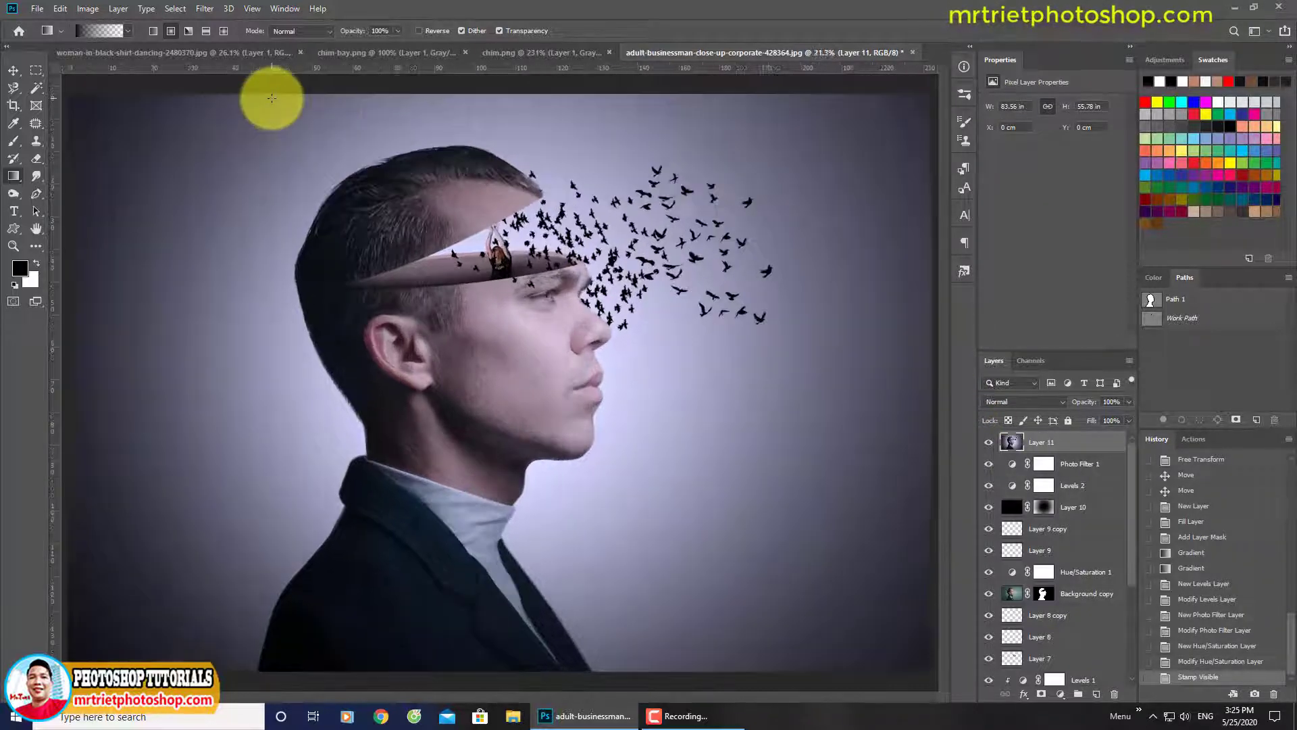
{"action": "left_click", "coordinate": [204, 8]}
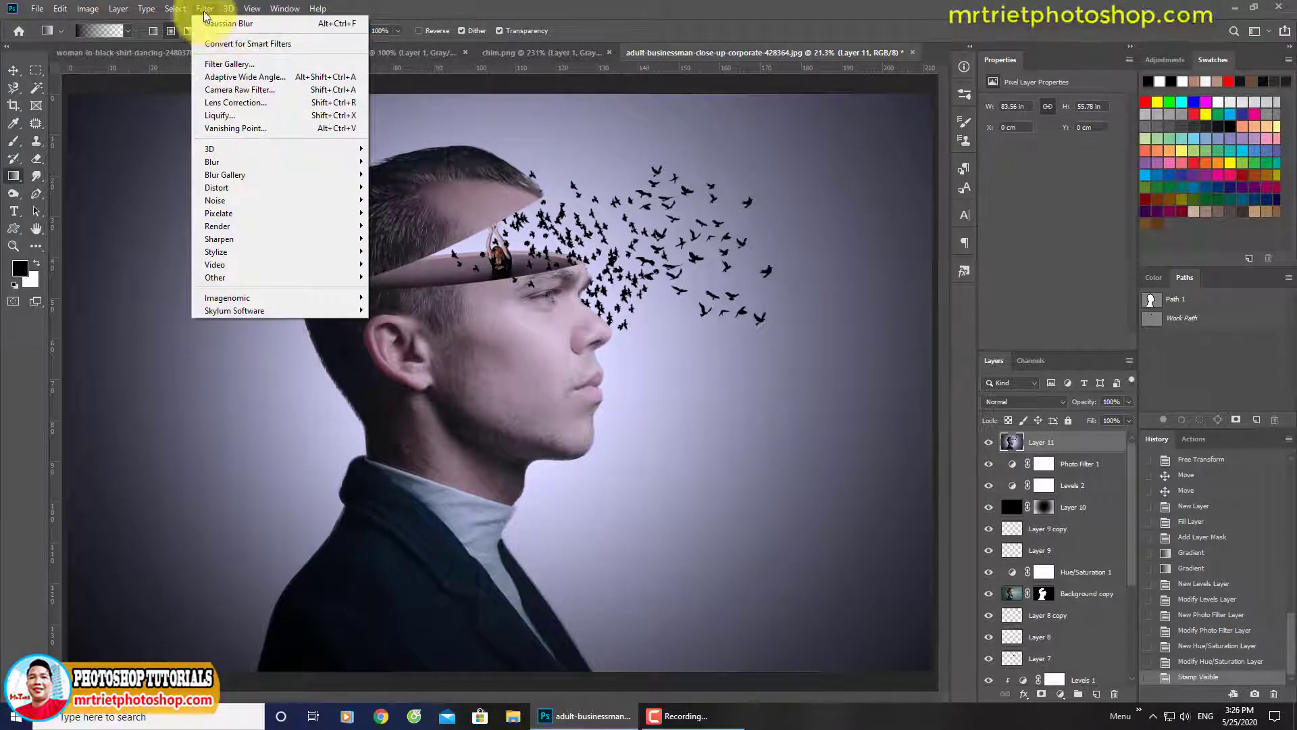
{"action": "left_click", "coordinate": [240, 89]}
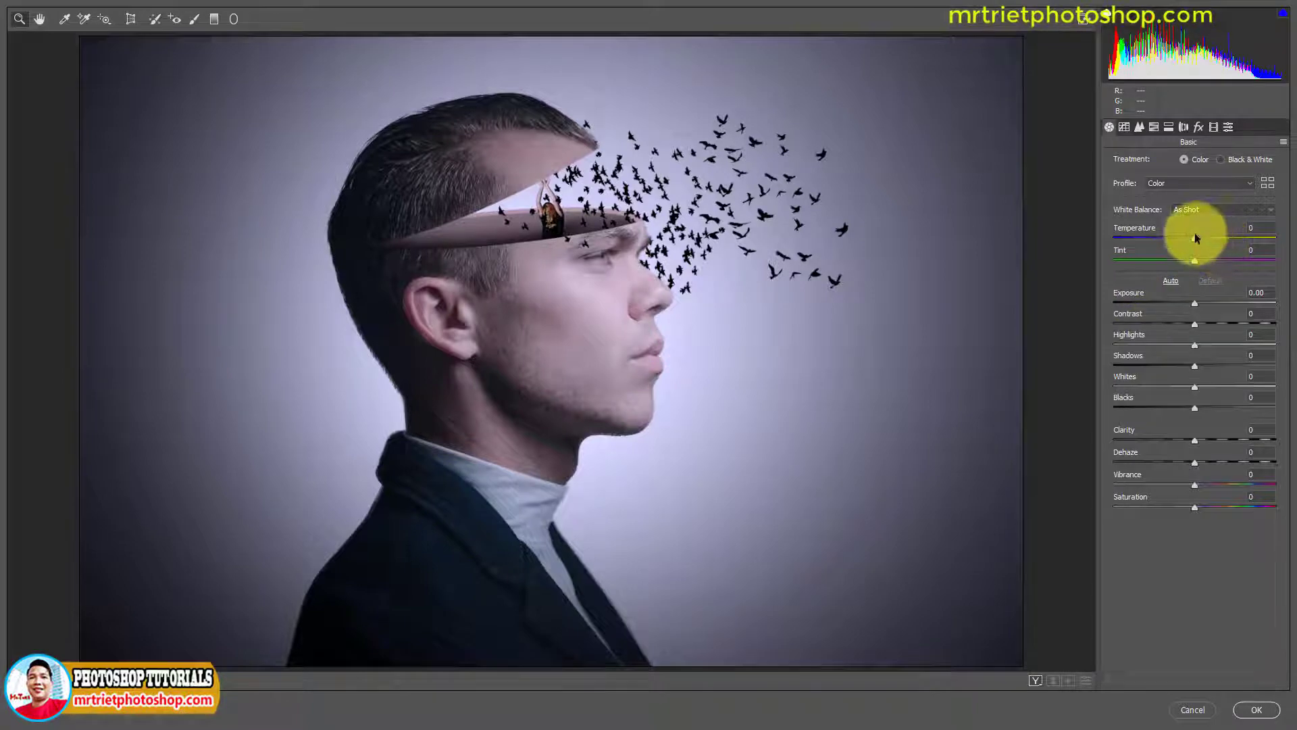
Grade with Temperature -13, Exposure +0.05, Whites +36, Blacks -42, Vibrance +33, compare, then apply
{"action": "left_click_drag", "start_coordinate": [1194, 238], "coordinate": [1183, 234]}
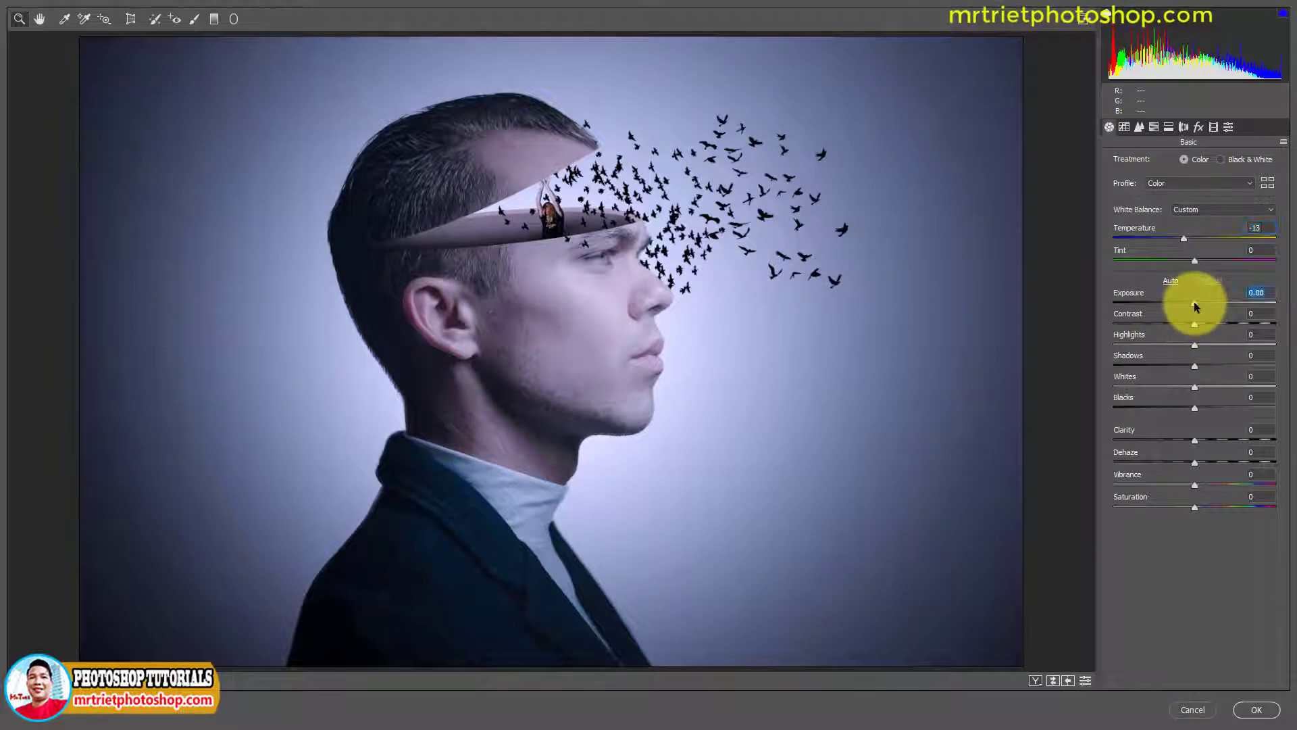
{"action": "left_click_drag", "start_coordinate": [1194, 303], "coordinate": [1196, 306]}
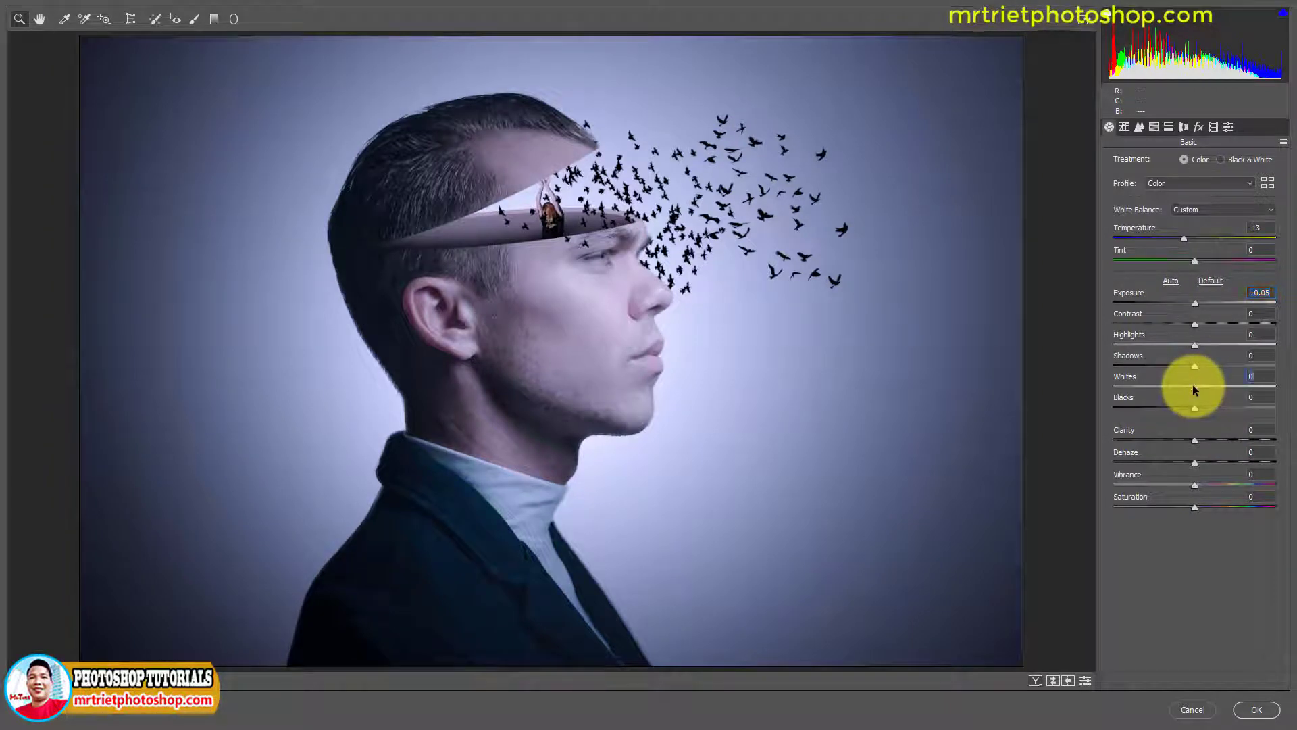
{"action": "mouse_move", "coordinate": [1182, 384]}
{"action": "left_mouse_down"}
{"action": "mouse_move", "coordinate": [1223, 387]}
{"action": "mouse_move", "coordinate": [1163, 409]}
{"action": "left_mouse_up"}
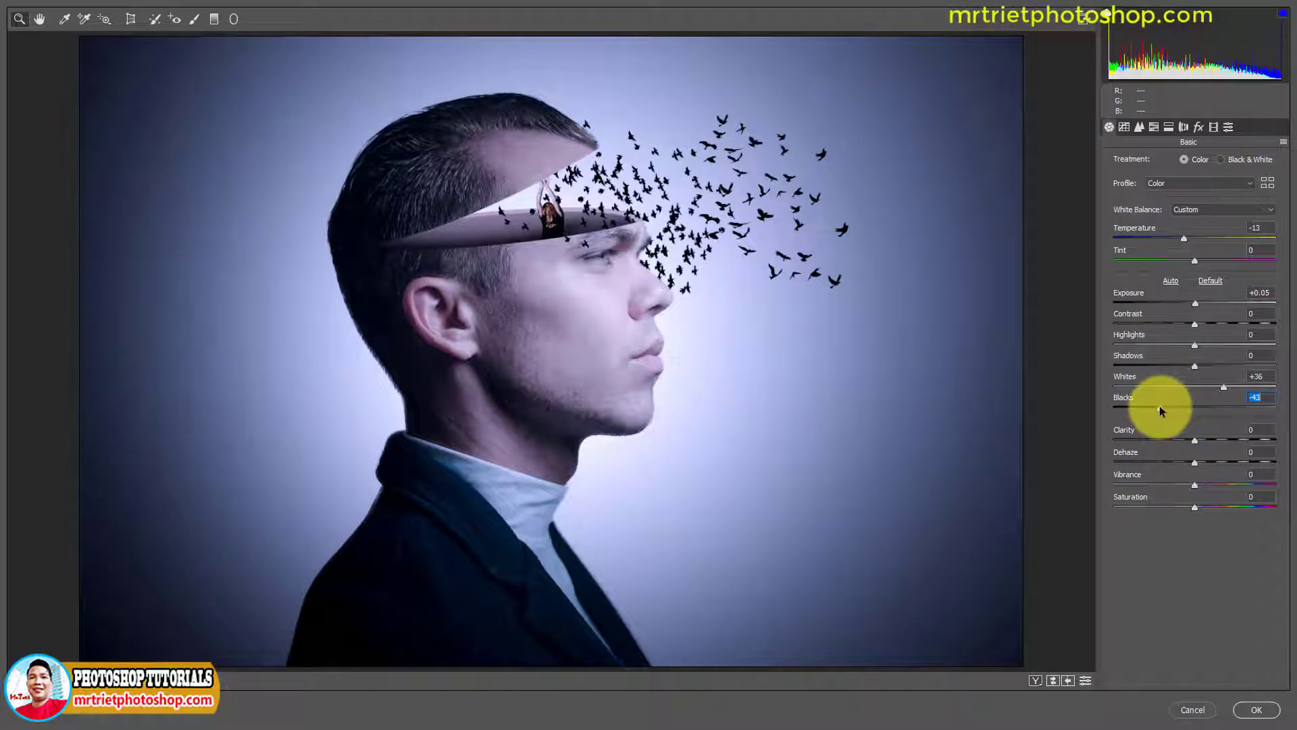
{"action": "left_click_drag", "start_coordinate": [1160, 410], "coordinate": [1162, 409]}
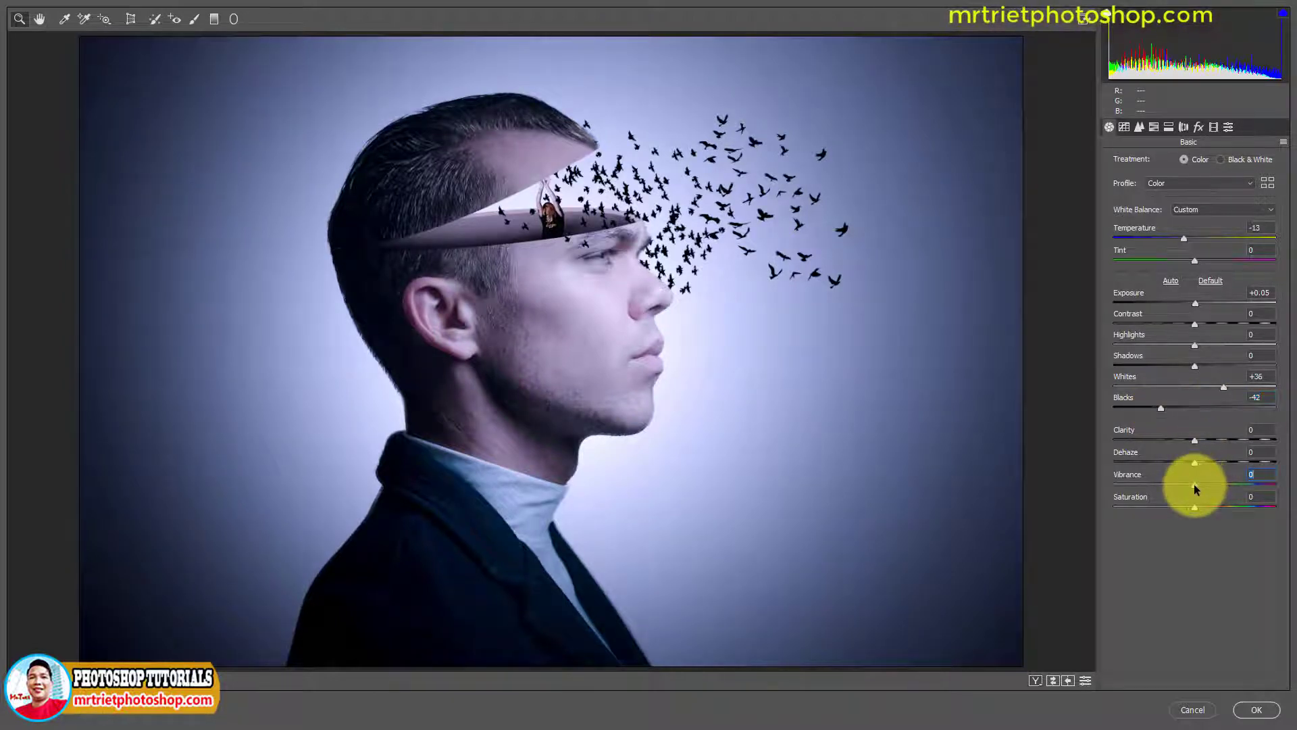
{"action": "left_click_drag", "start_coordinate": [1193, 484], "coordinate": [1221, 485]}
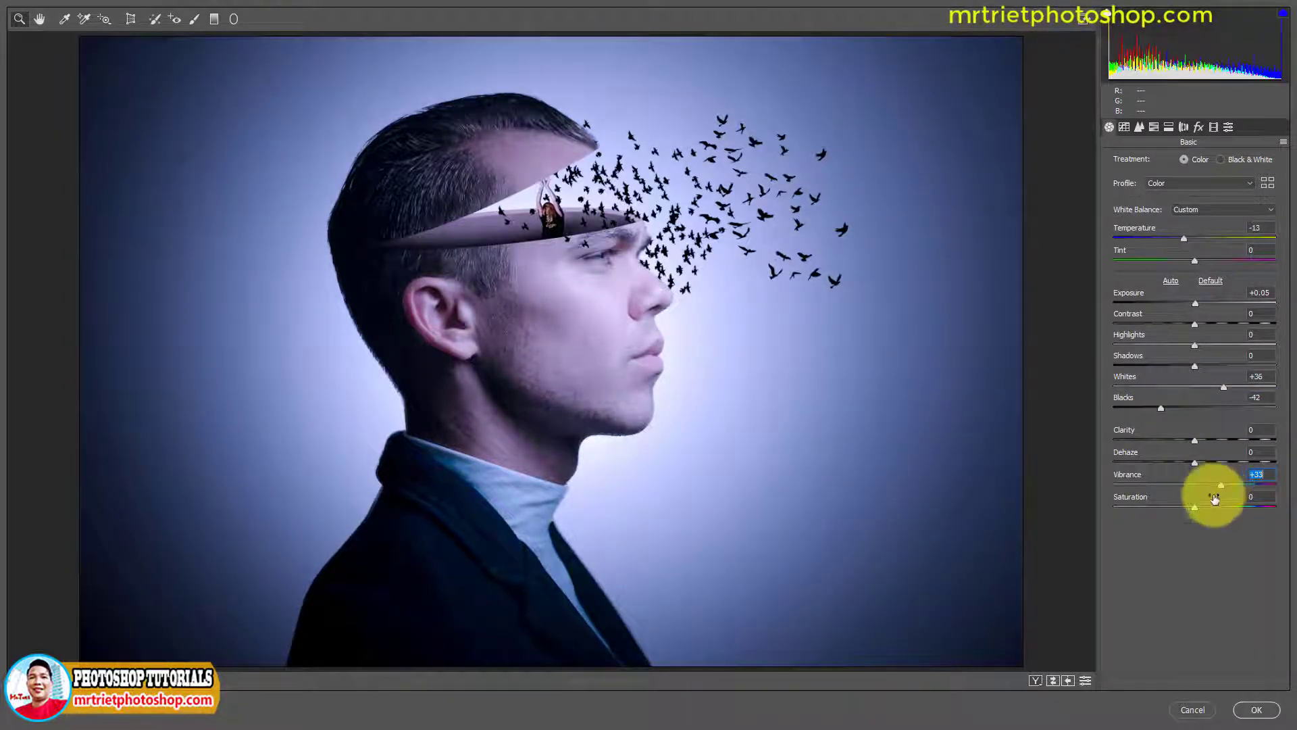
{"action": "left_click", "coordinate": [1085, 680]}
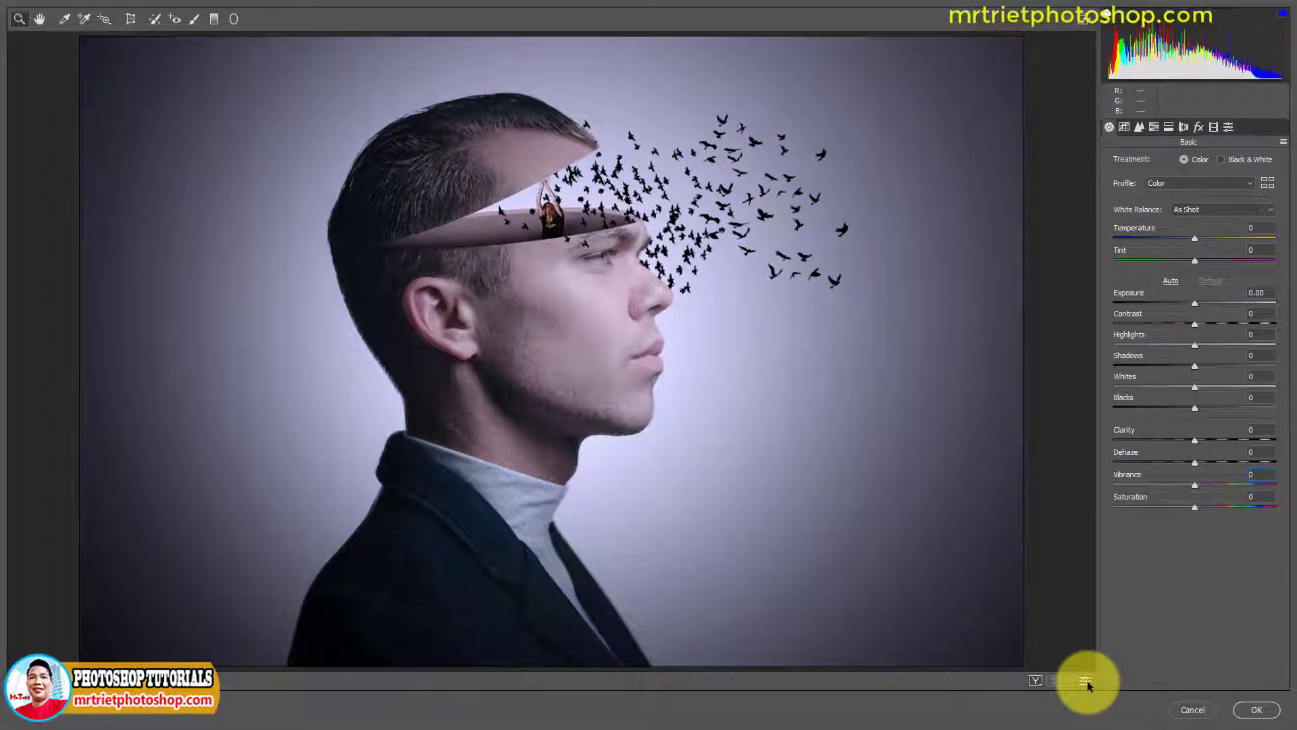
{"action": "left_click", "coordinate": [1086, 680]}
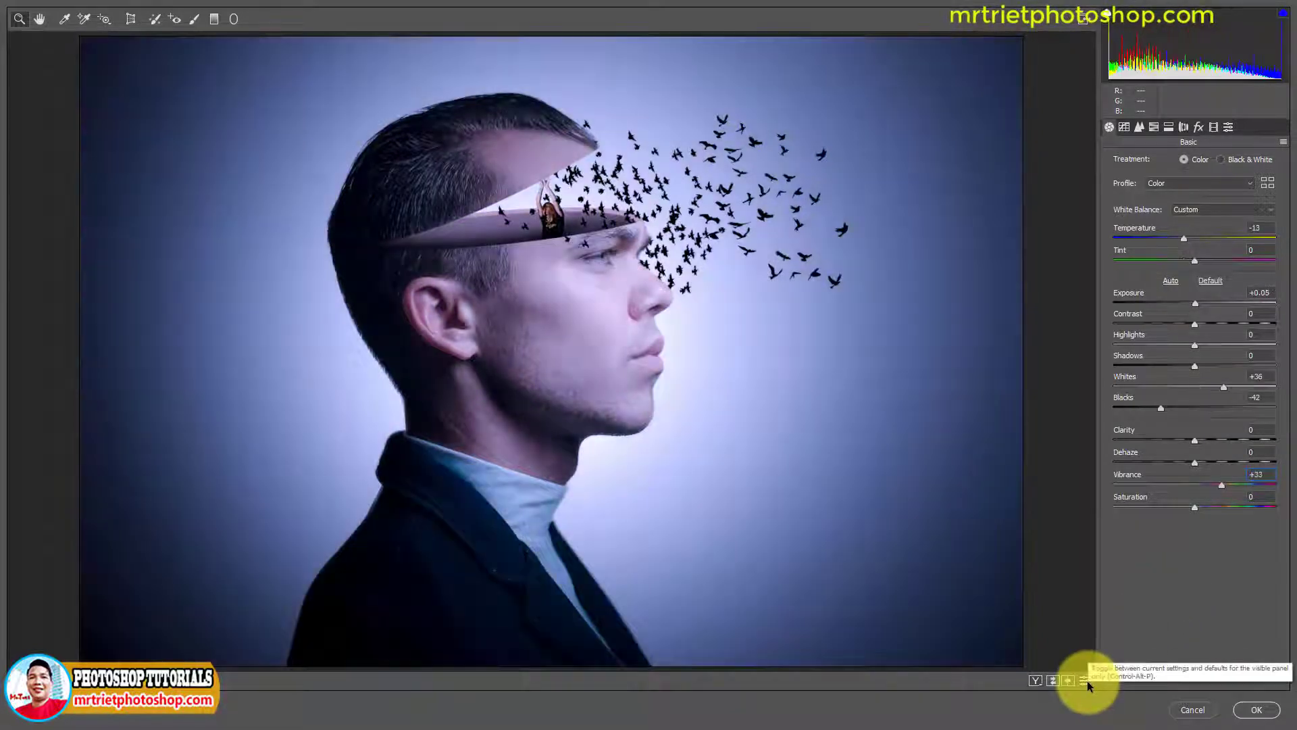
{"action": "left_click", "coordinate": [1256, 710]}
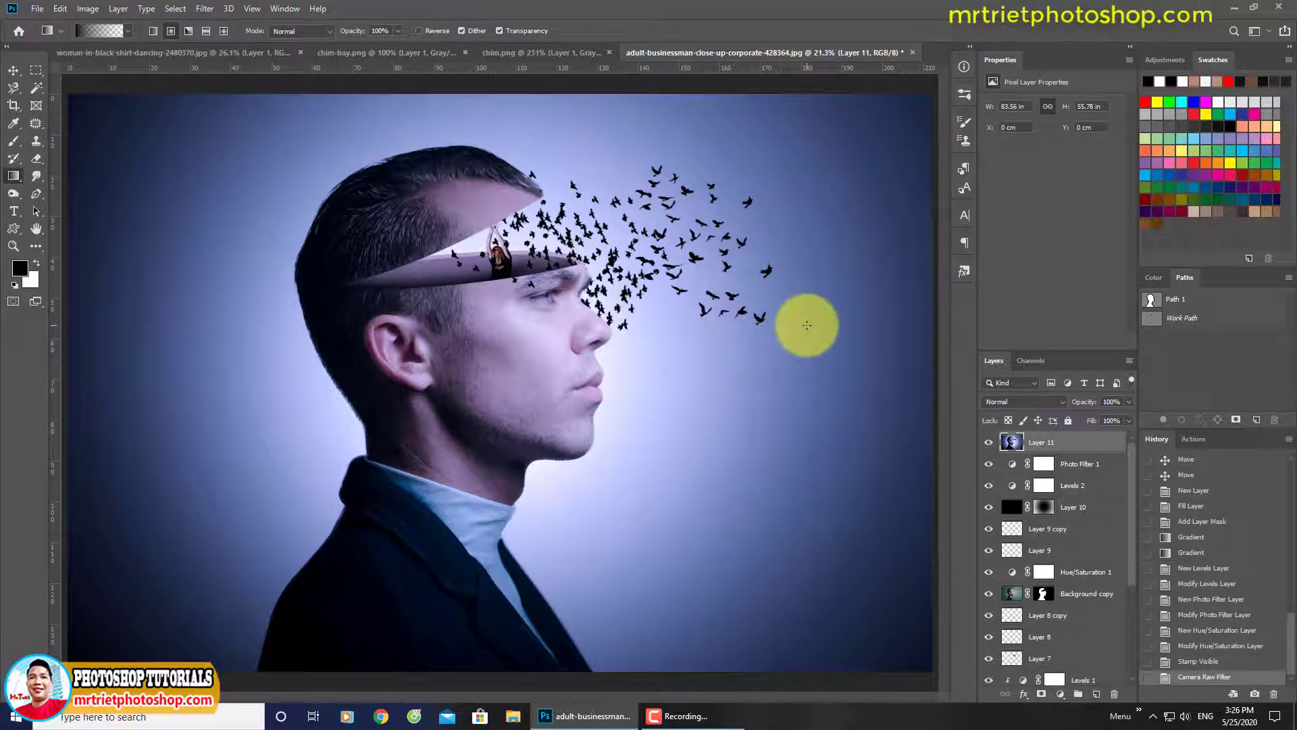
View the blue-graded composite full screen without panels, then restore the workspace
{"action": "key", "text": "Tab"}
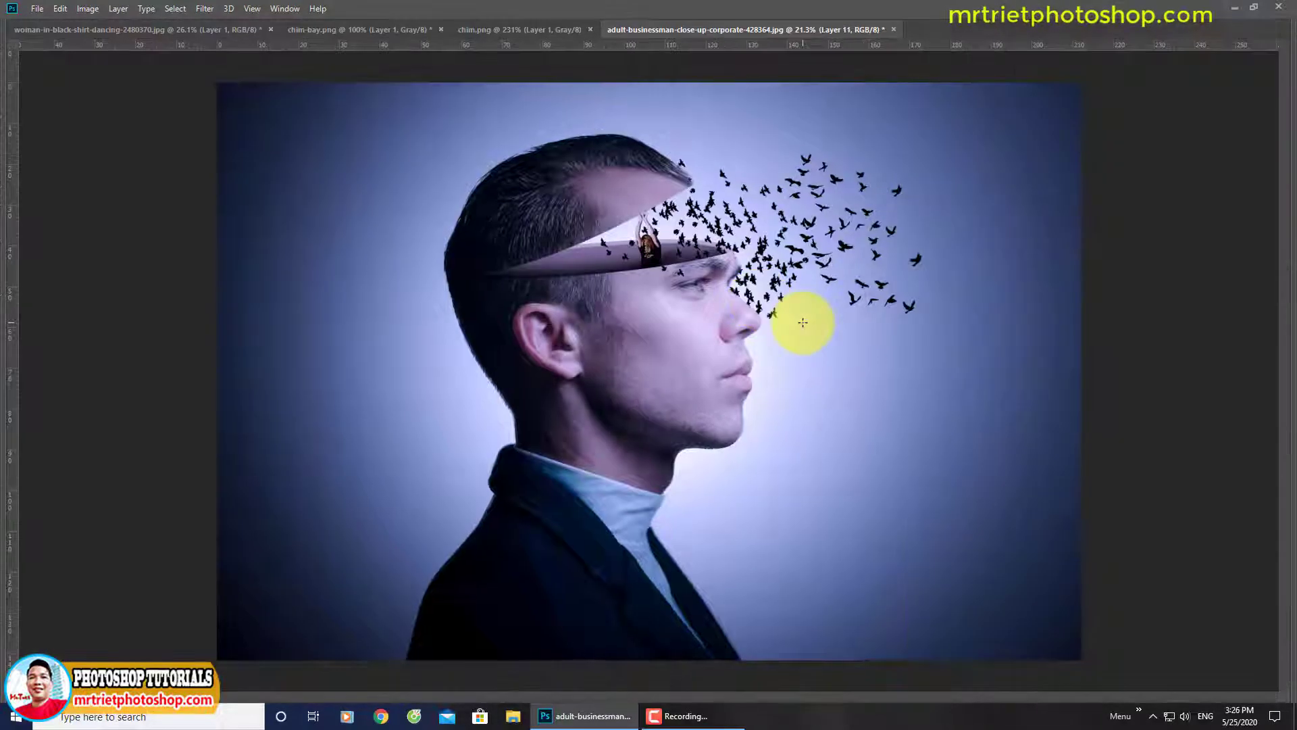
{"action": "key", "text": "ctrl+0"}
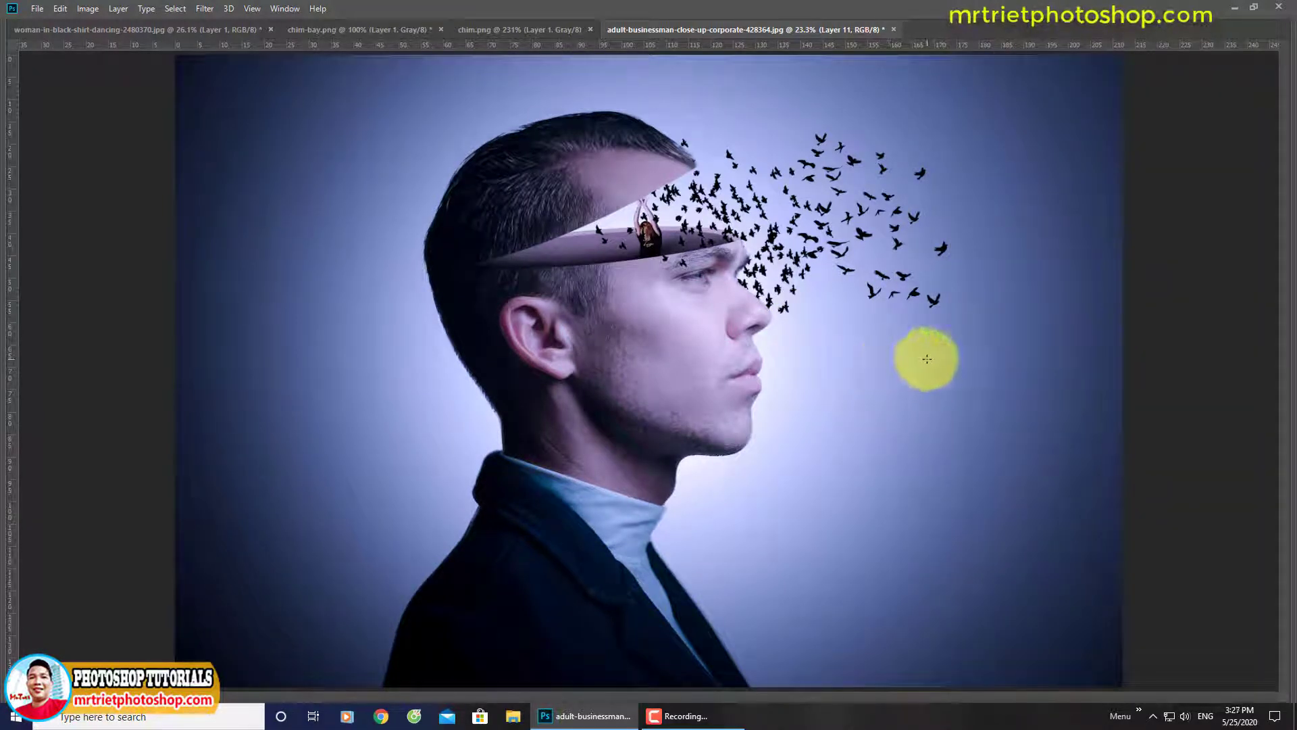
{"action": "key", "text": "Tab"}
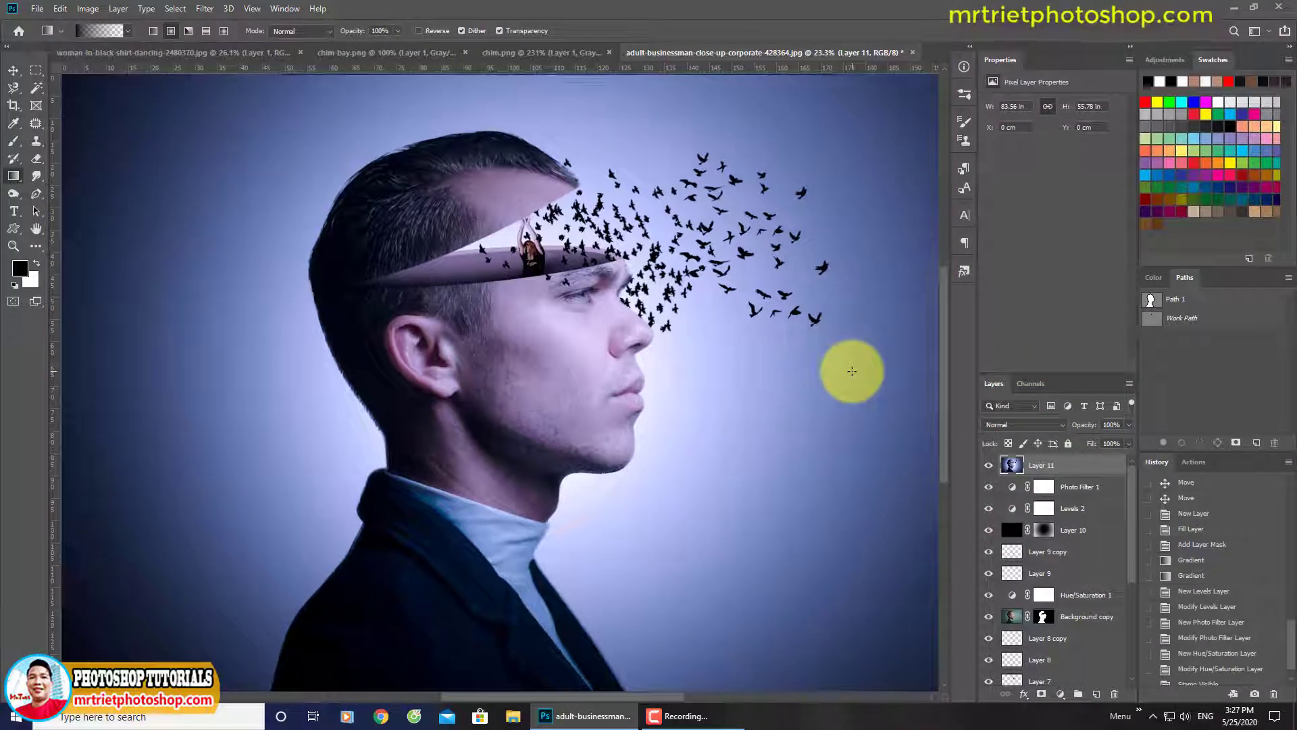
{"action": "key", "text": "ctrl+0"}
Select every layer from the top down to Color Fill in the Layers panel
{"action": "scroll", "coordinate": [1091, 500], "scroll_direction": "down", "scroll_amount": 2}
{"action": "scroll", "coordinate": [1095, 503], "scroll_direction": "down", "scroll_amount": 2}
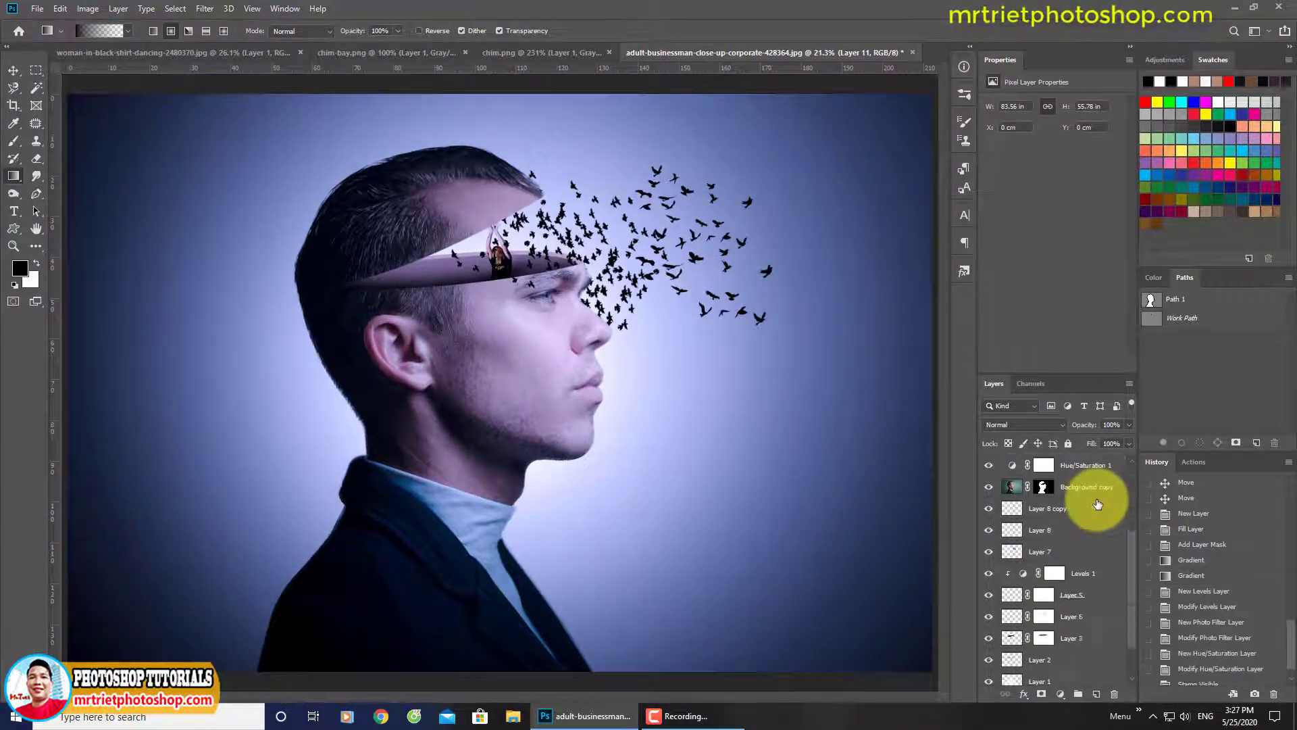
{"action": "scroll", "coordinate": [1097, 503], "scroll_direction": "down", "scroll_amount": 3}
{"action": "scroll", "coordinate": [1096, 503], "scroll_direction": "down", "scroll_amount": 2}
{"action": "left_click", "coordinate": [1081, 654], "text": "shift"}
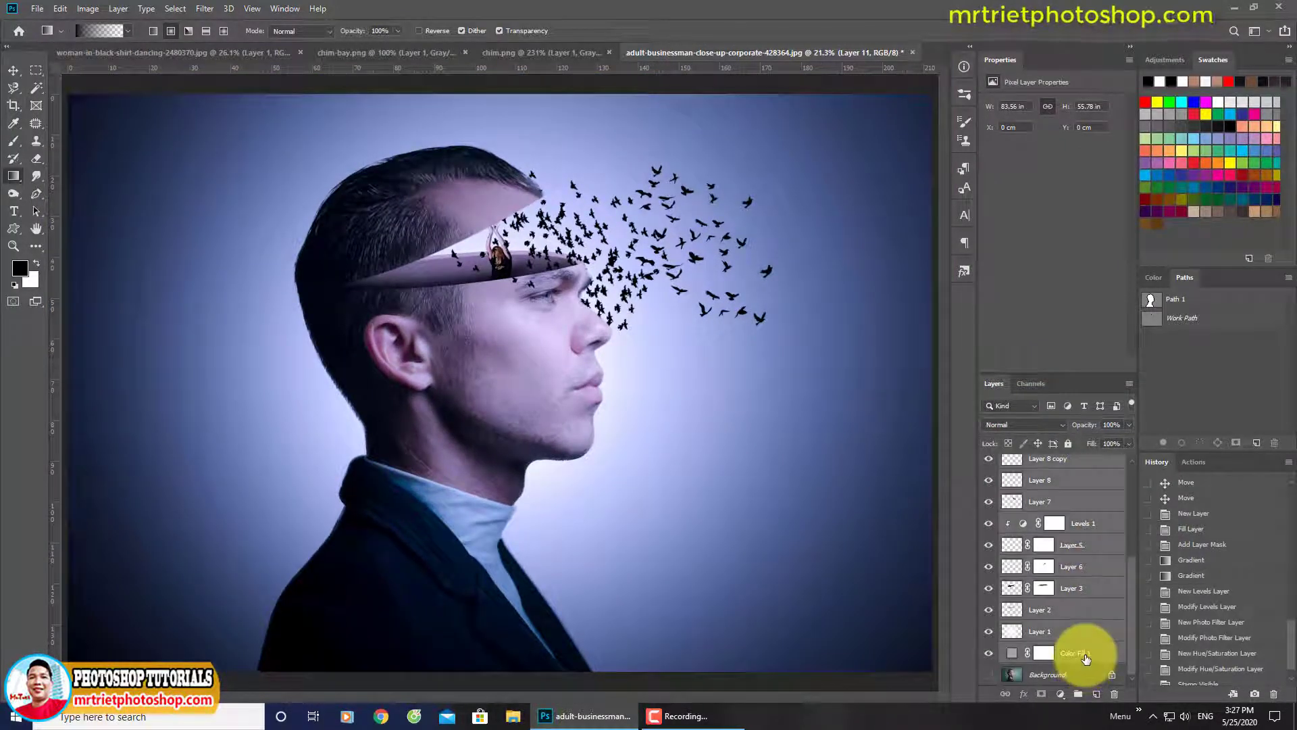
Group the selected layers into Group 1 and toggle its visibility for a before/after comparison
{"action": "key", "text": "ctrl+g"}
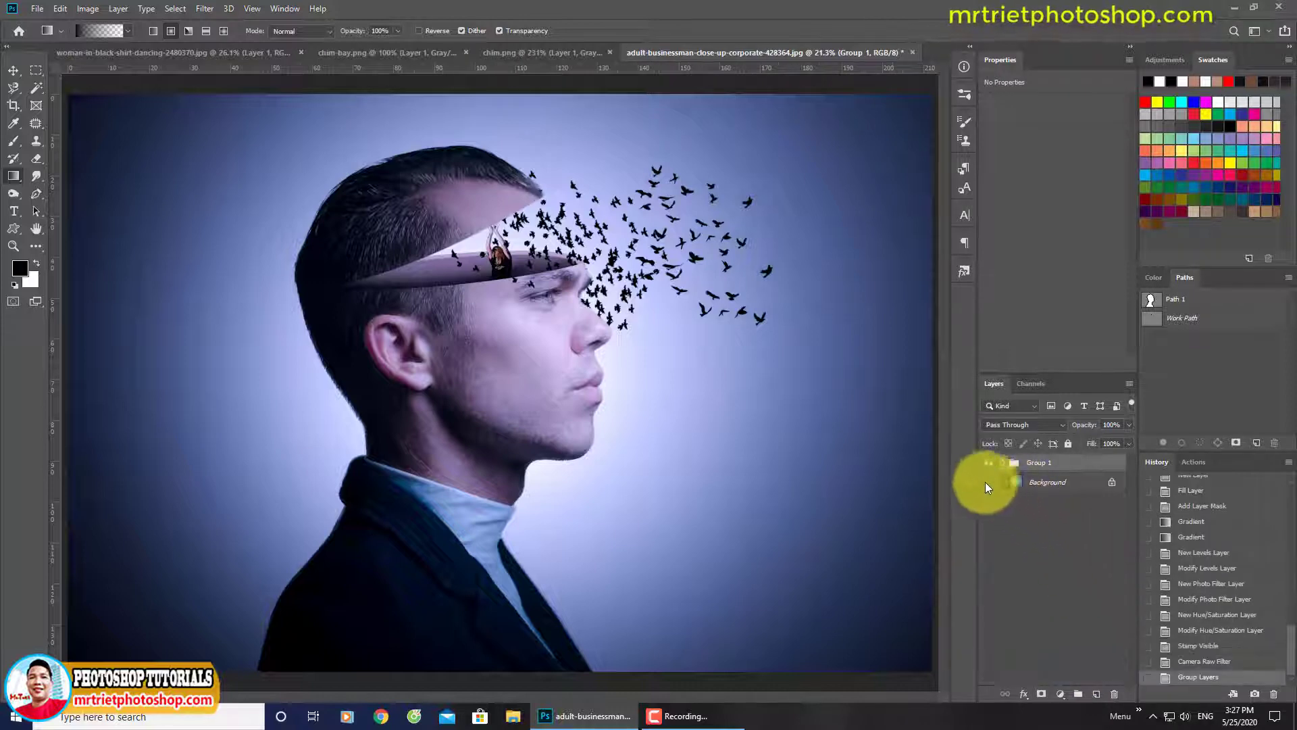
{"action": "left_click", "coordinate": [988, 463]}
{"action": "left_click", "coordinate": [987, 463]}
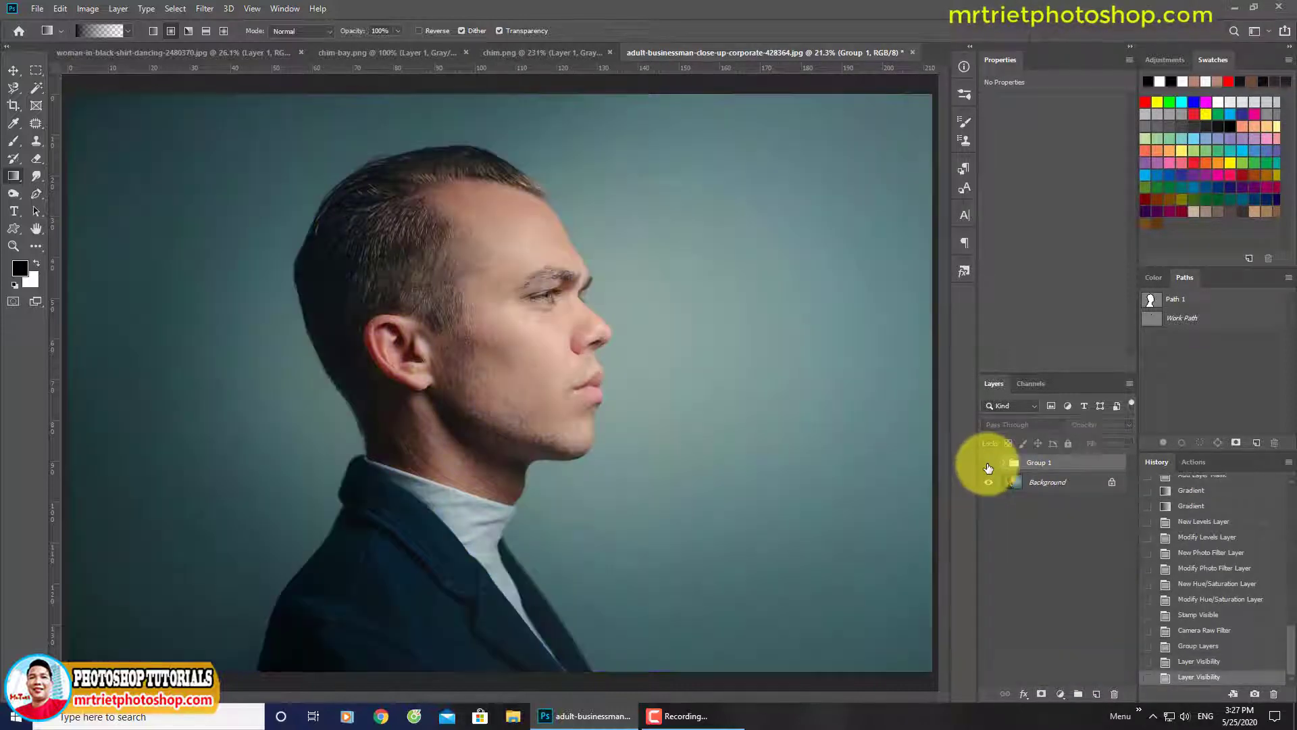
{"action": "left_click", "coordinate": [988, 464]}
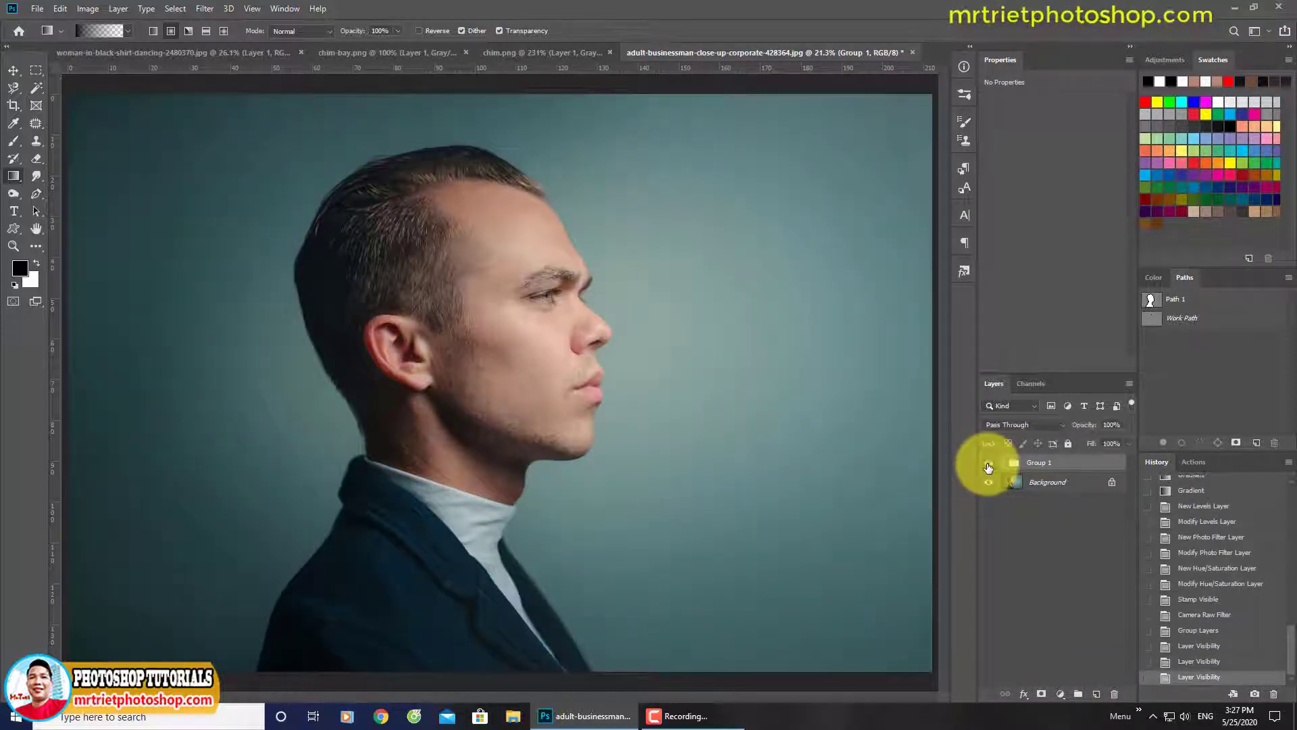